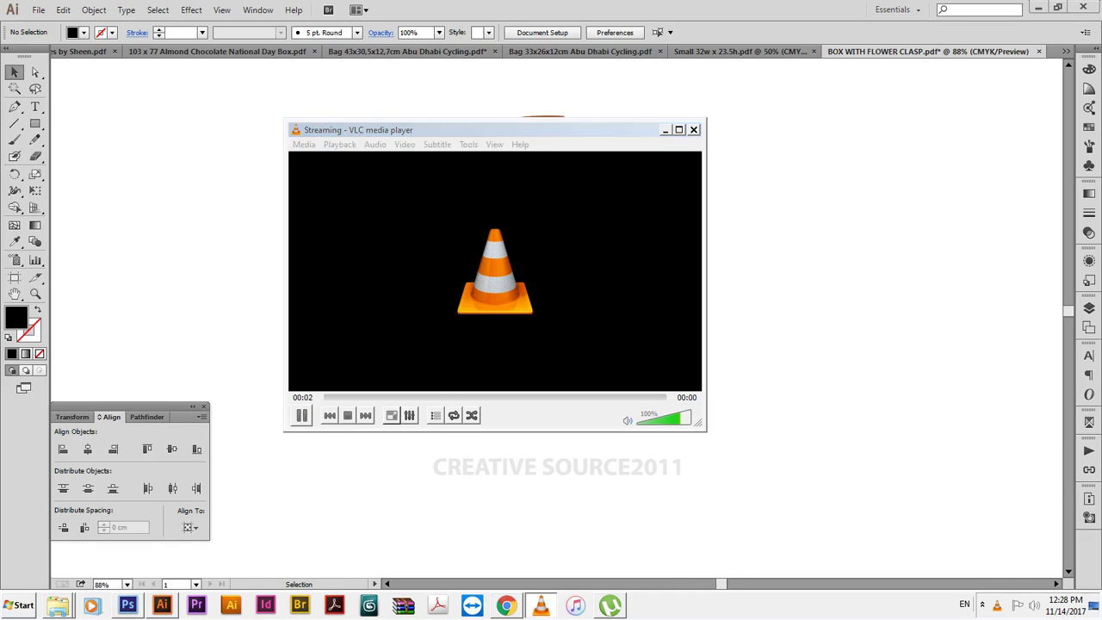
Add the text 'hisoxLetar' and give it the title's bold 30 pt style.
key("t")
type("How to make t")
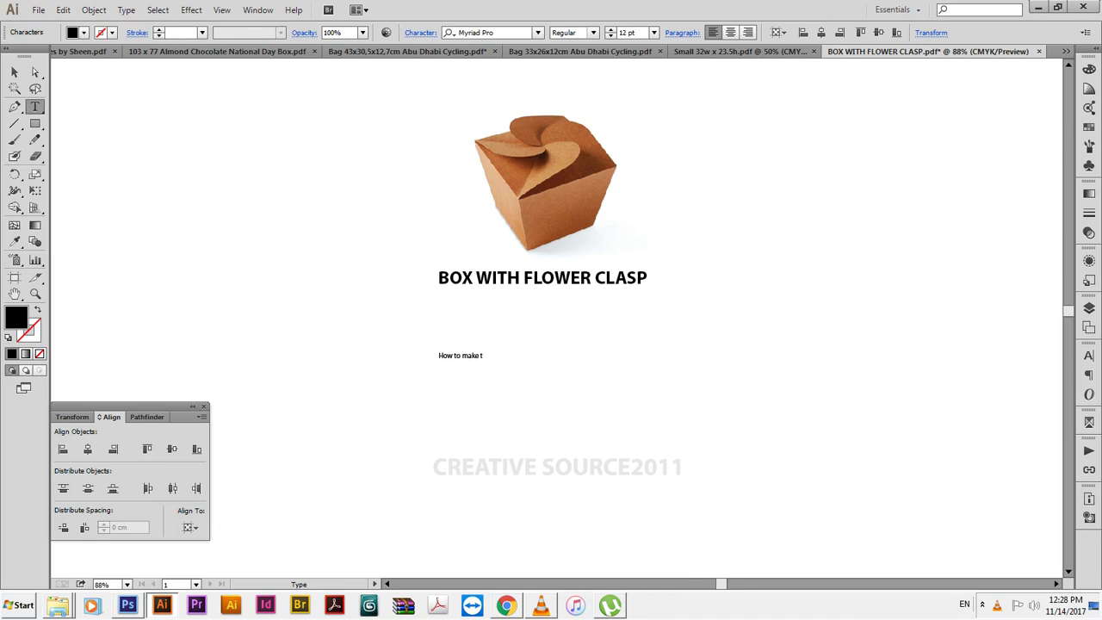
type("his shape b")
type("ox")
type("Let")
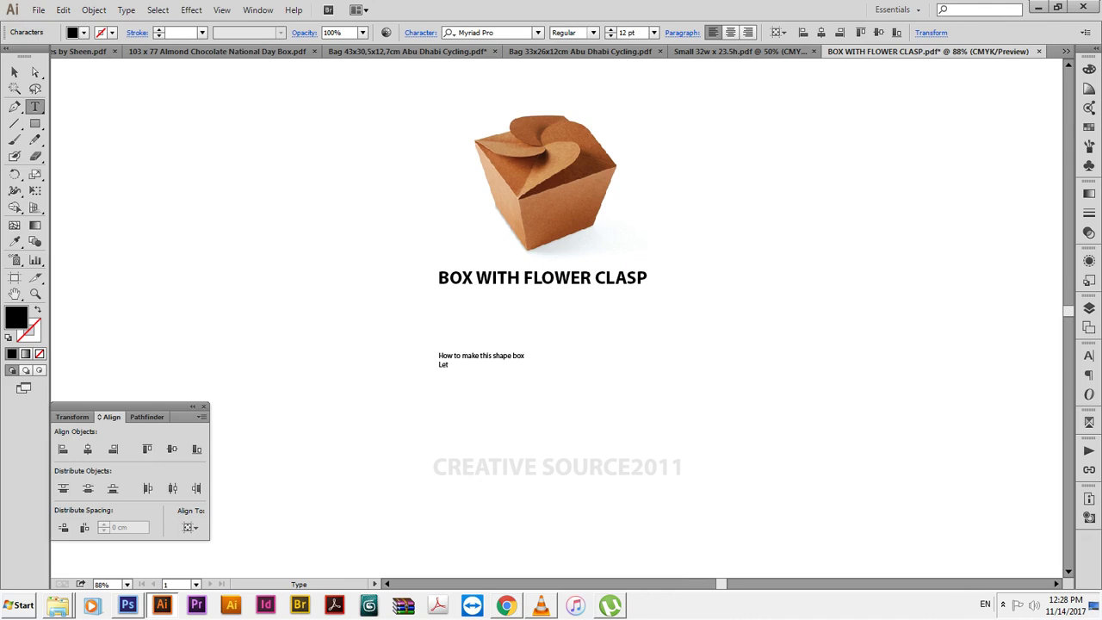
type("art")
key("Escape")
key("i")
left_click(542, 277)
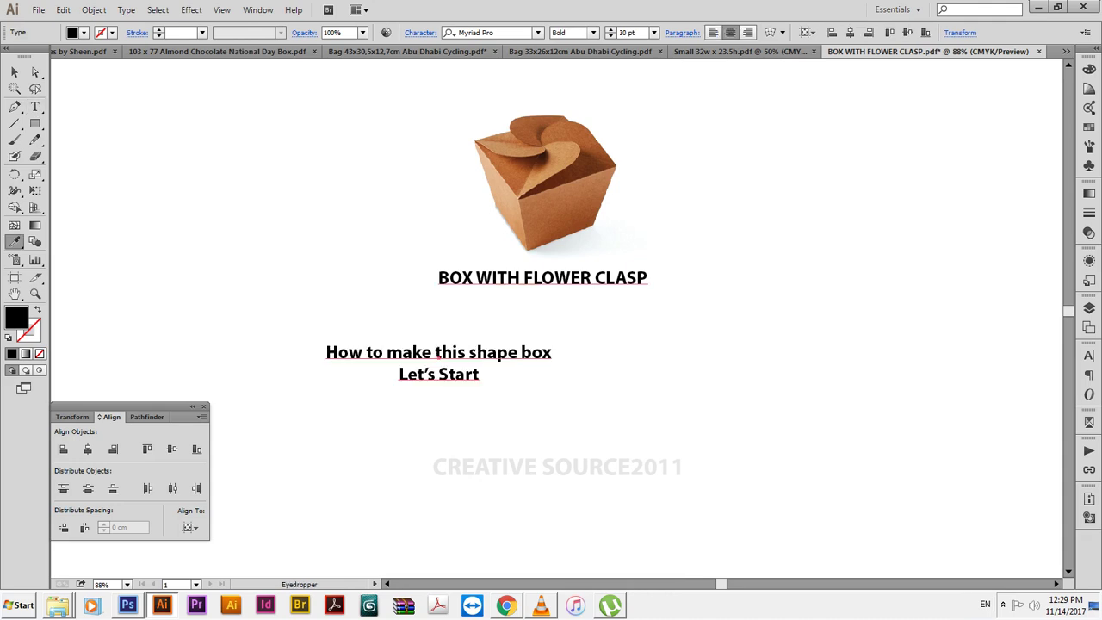
Centre the two-line text under the title and delete the intro text.
key("v")
left_click_drag(439, 372, 544, 334)
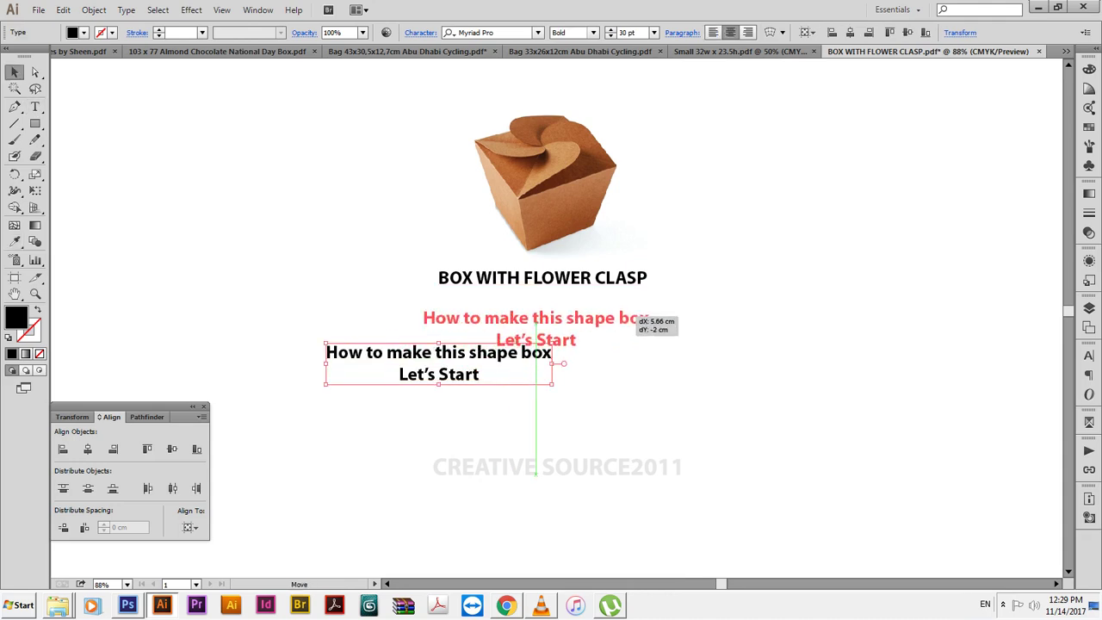
key("ctrl+shift+a")
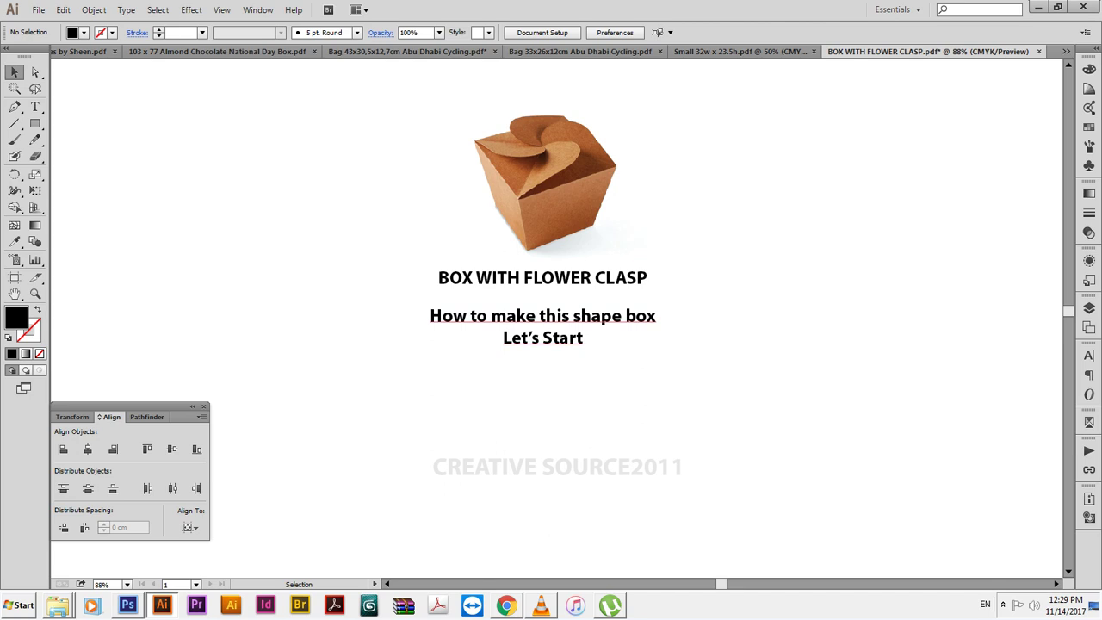
left_click(543, 321)
key("Delete")
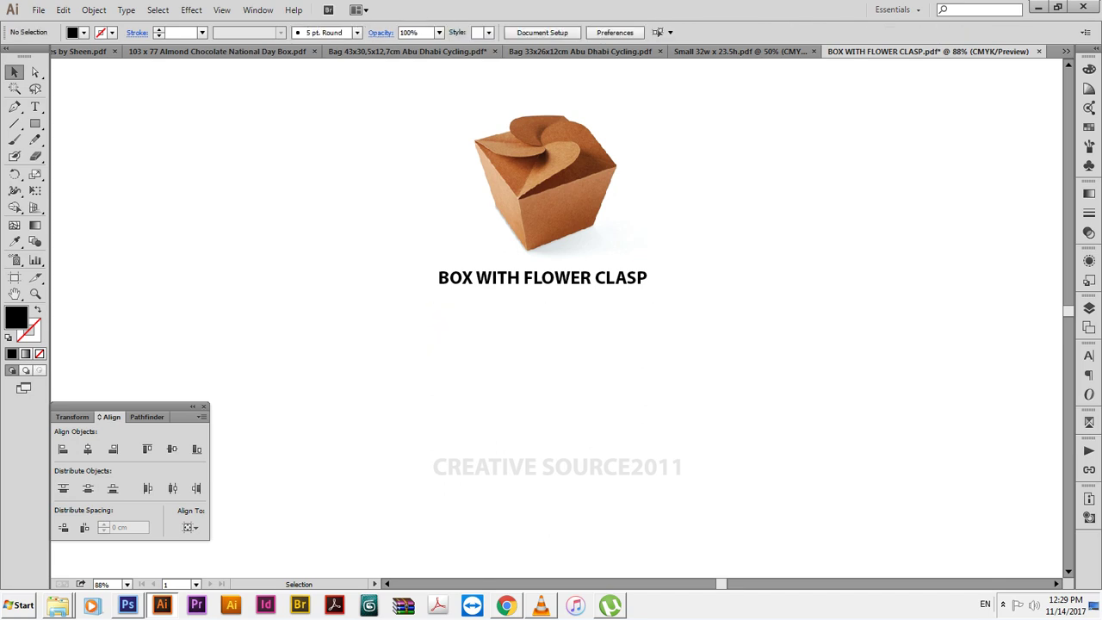
Move the box picture and its title to the left side of the page.
scroll(551, 310, "down", 3)
key("ctrl+minus")
key("ctrl+minus")
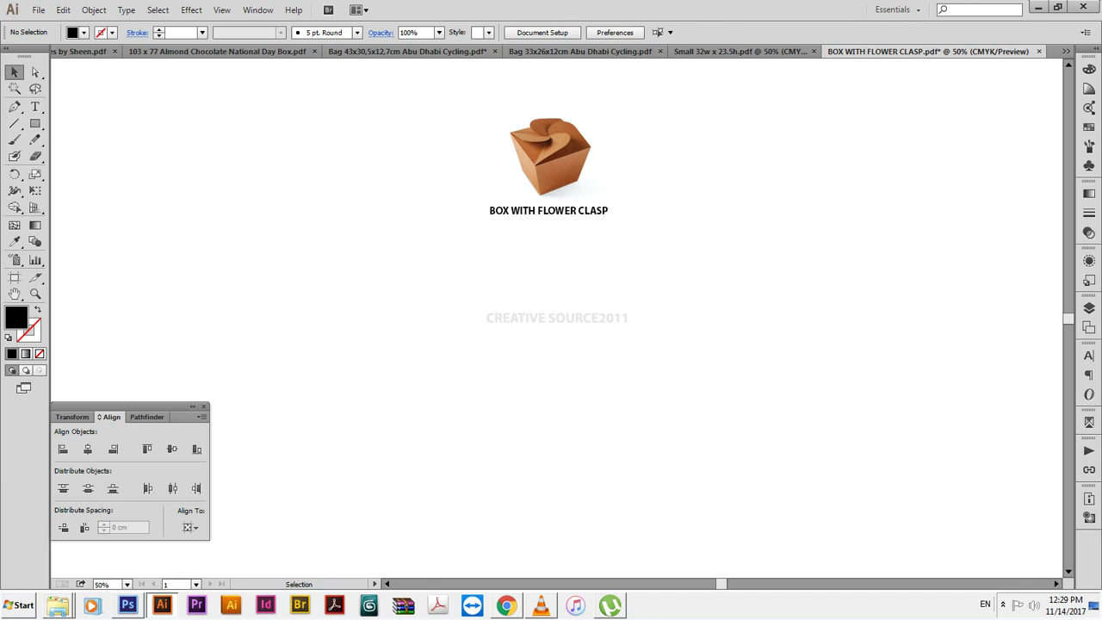
left_click_drag(428, 106, 589, 240)
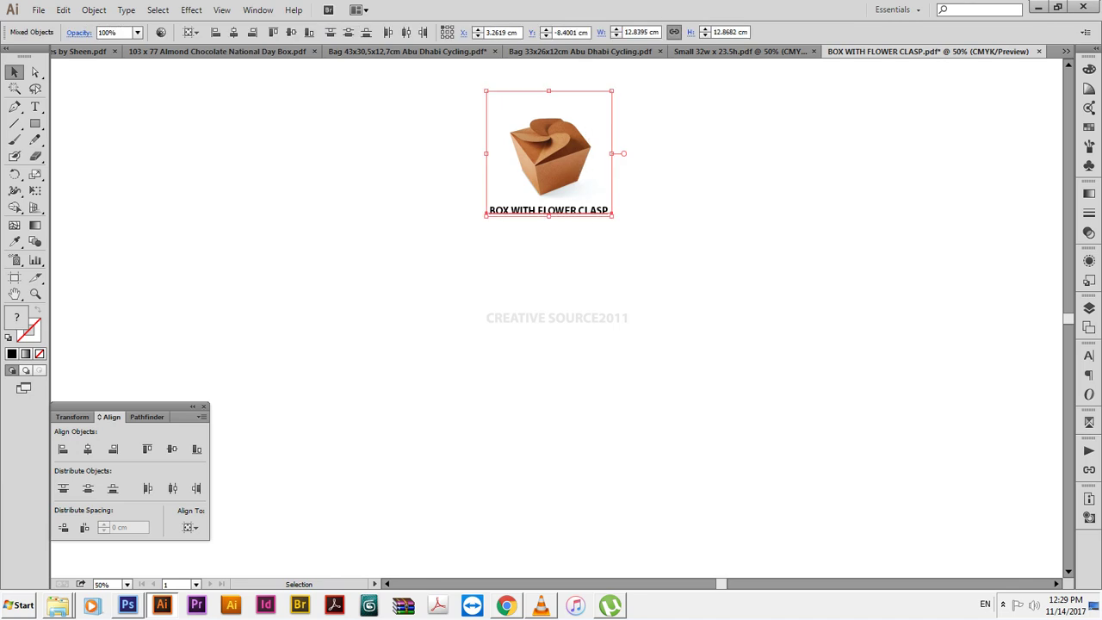
left_click_drag(548, 152, 168, 152)
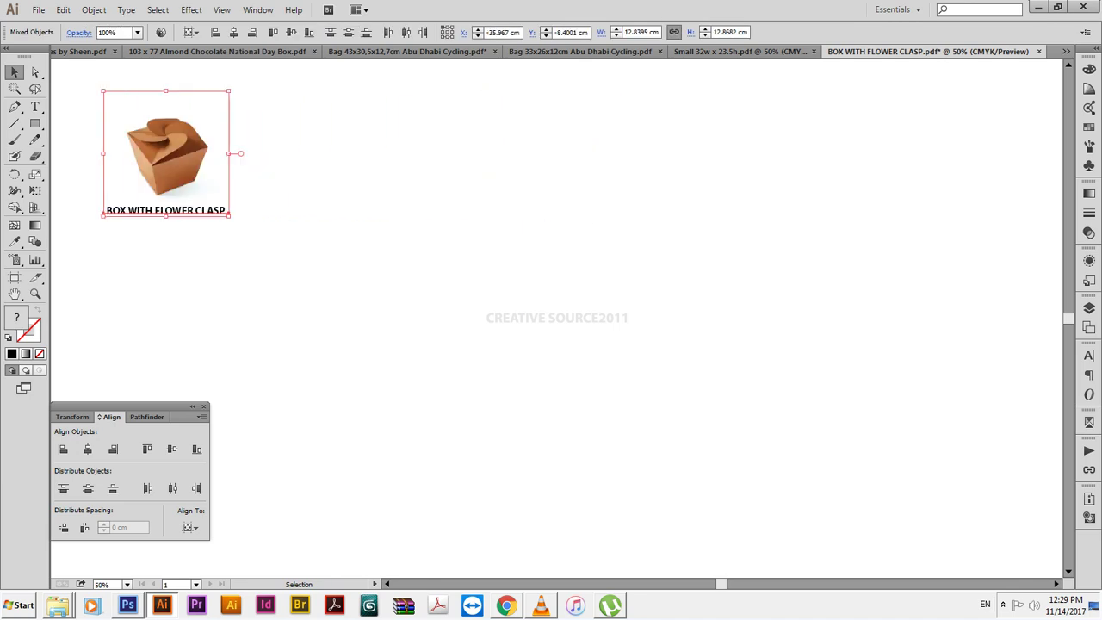
key("ctrl+shift+a")
Create an 8 × 8 cm rectangle with the Rectangle tool.
key("m")
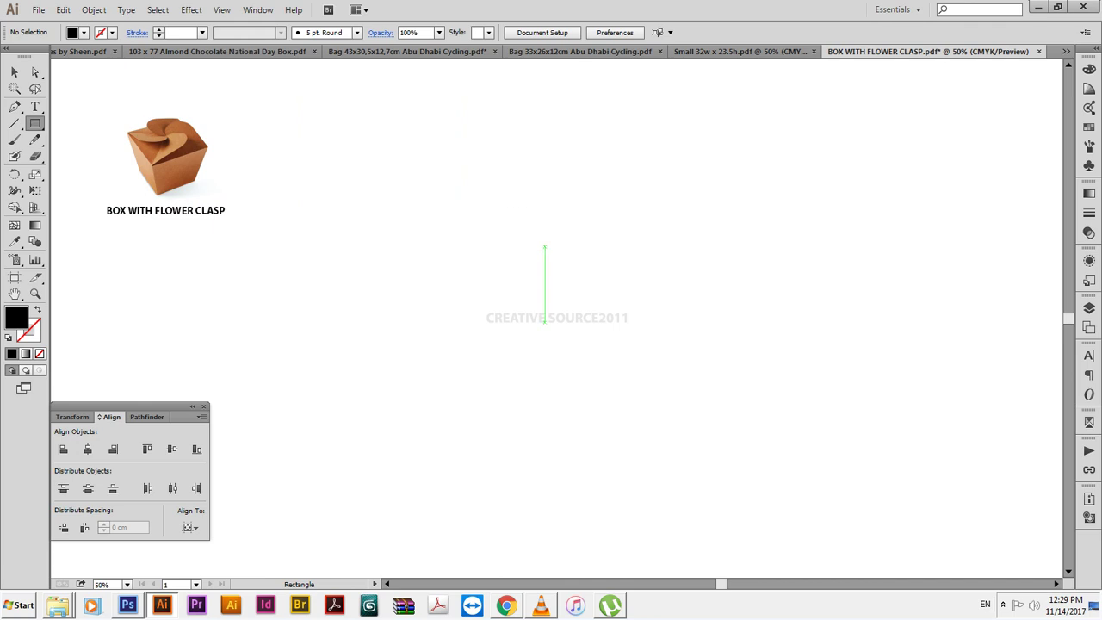
left_click(506, 214)
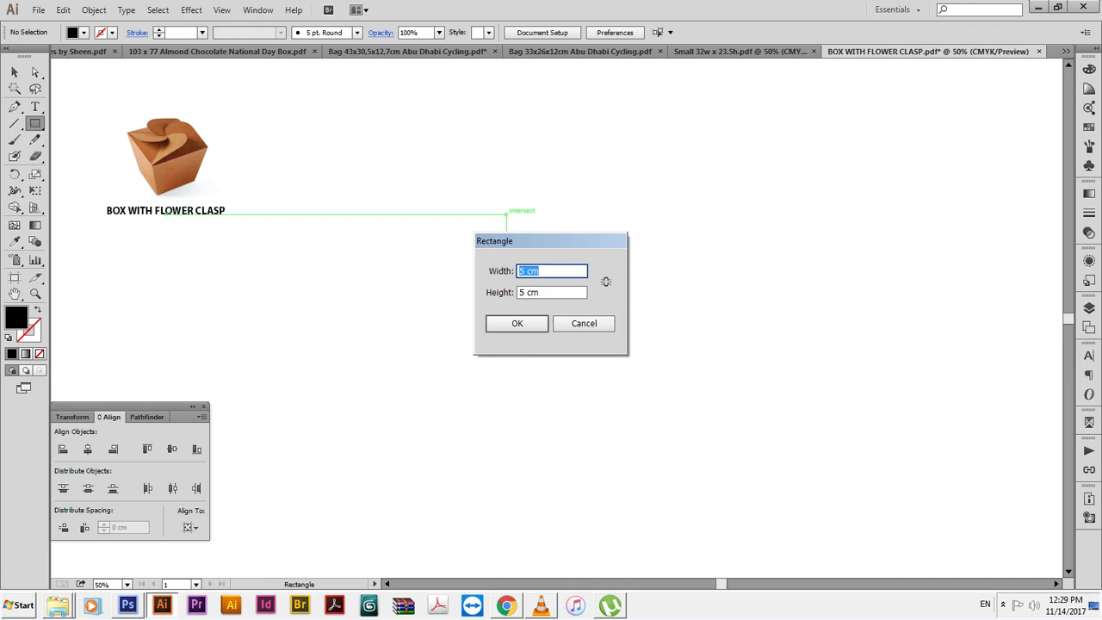
type("8")
key("Tab")
type("8")
key("Return")
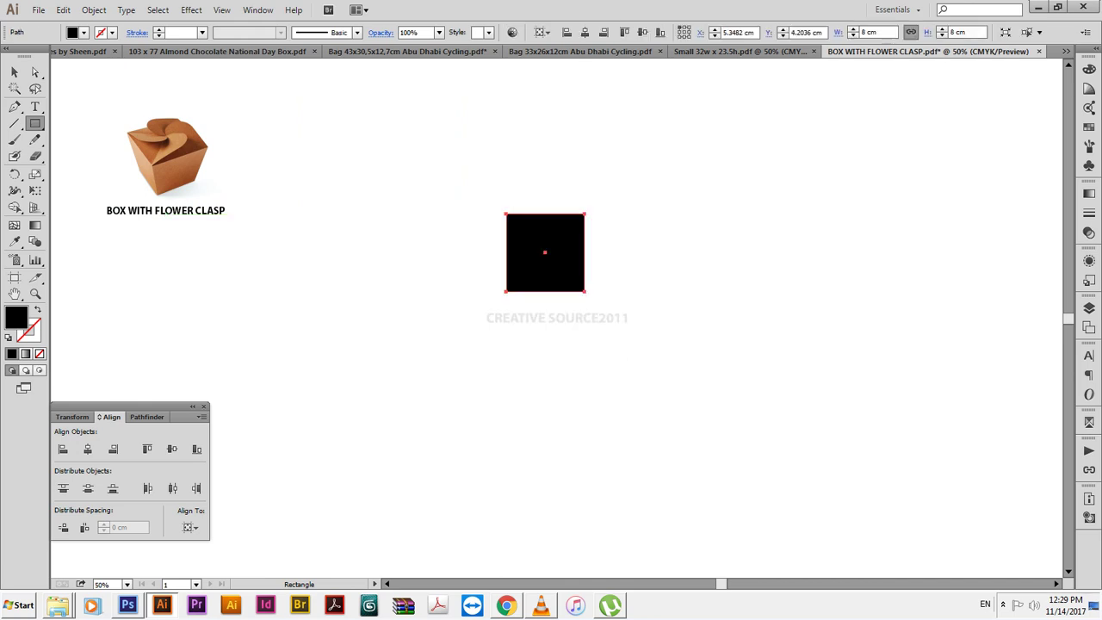
Swap fill and stroke so the square is black-outlined, then move it to the page centre.
left_click(1090, 69)
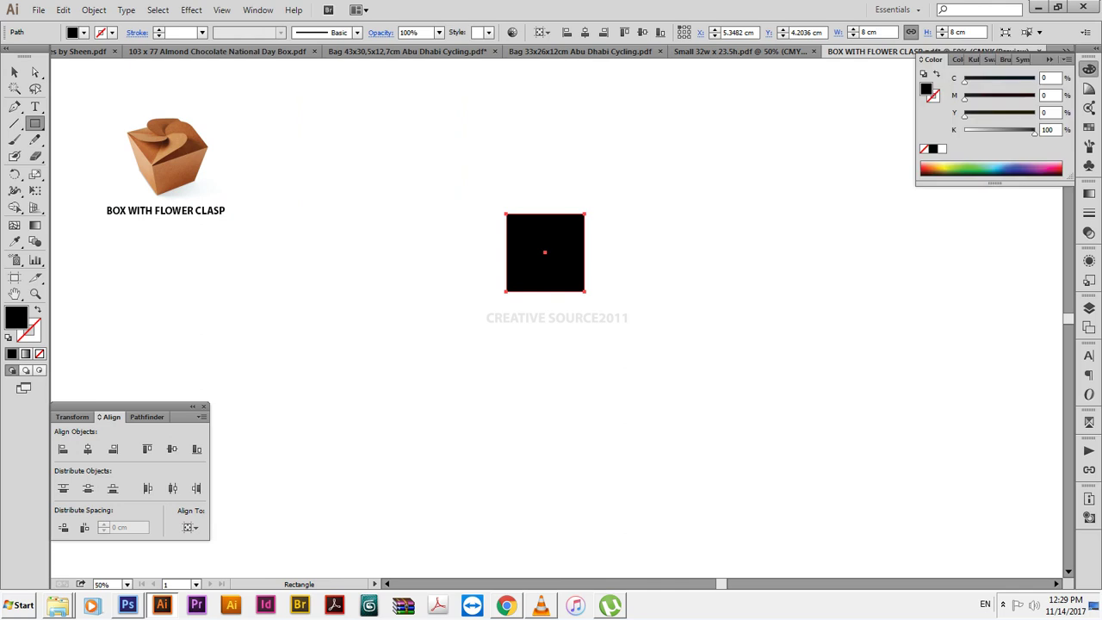
key("shift+x")
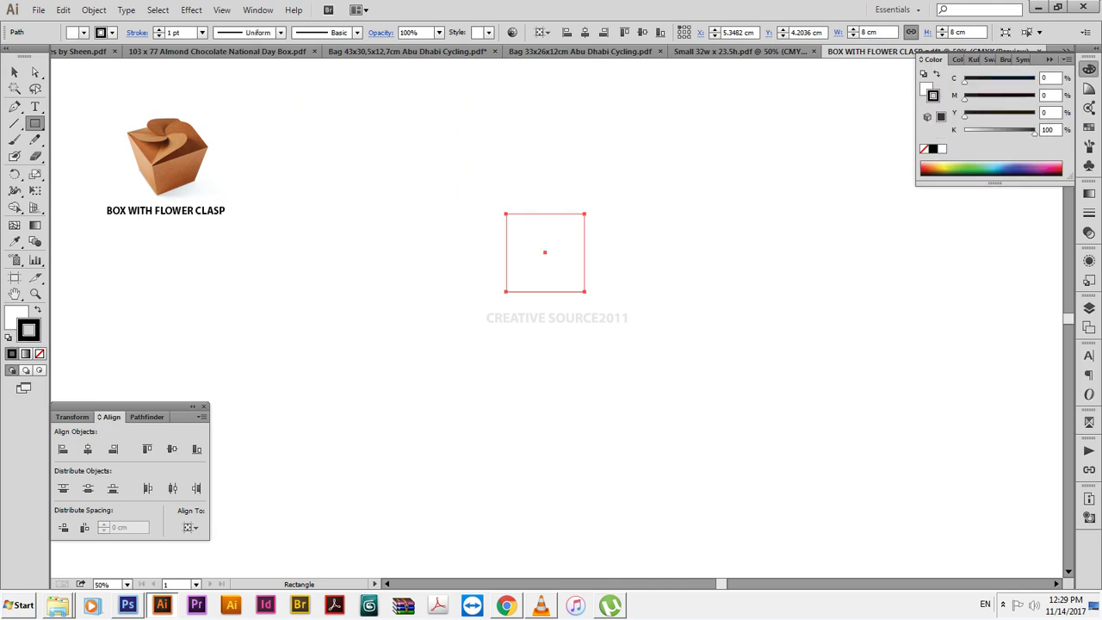
left_click(1090, 69)
key("x")
key("v")
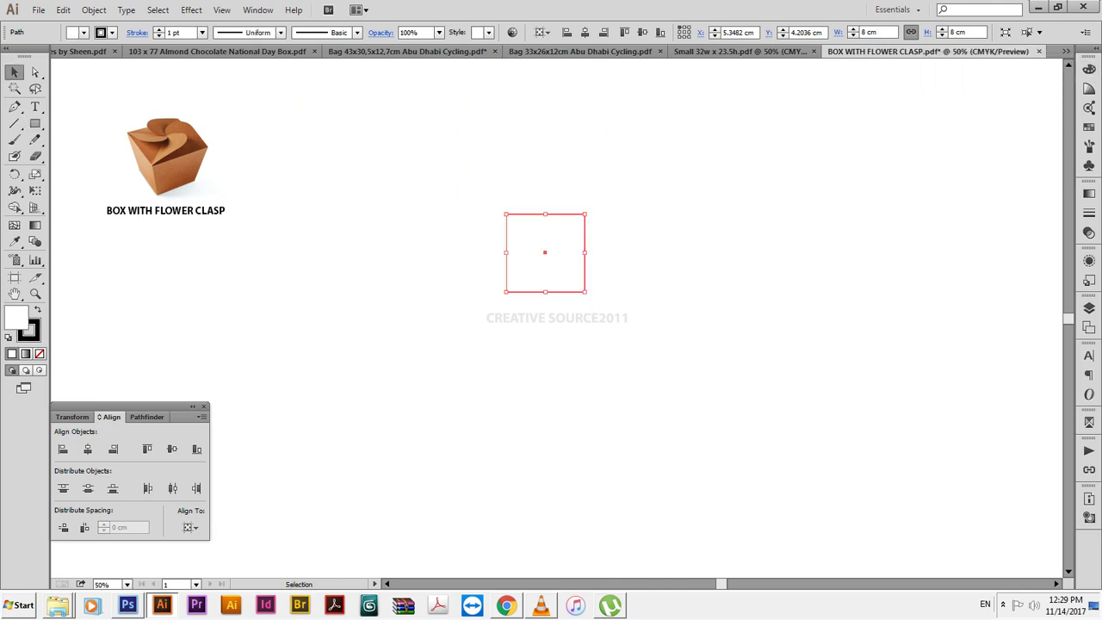
left_click_drag(546, 252, 556, 317)
key("ctrl+shift+a")
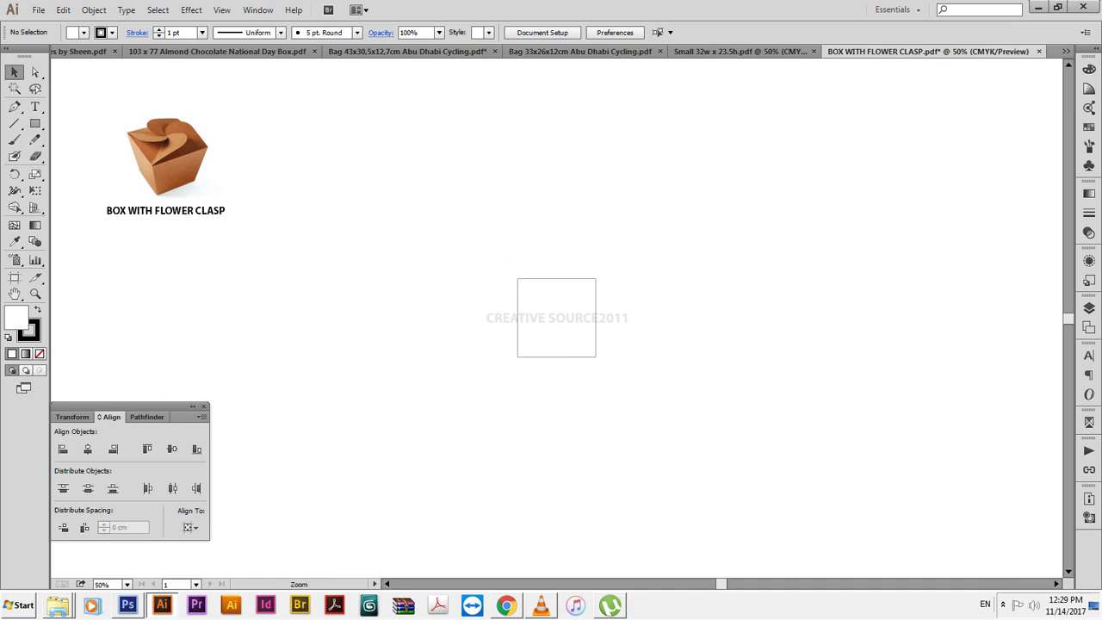
Move the square's bottom-left anchor point 1 cm to the right.
scroll(556, 317, "up", 3)
key("a")
key("ctrl+a")
key("Return")
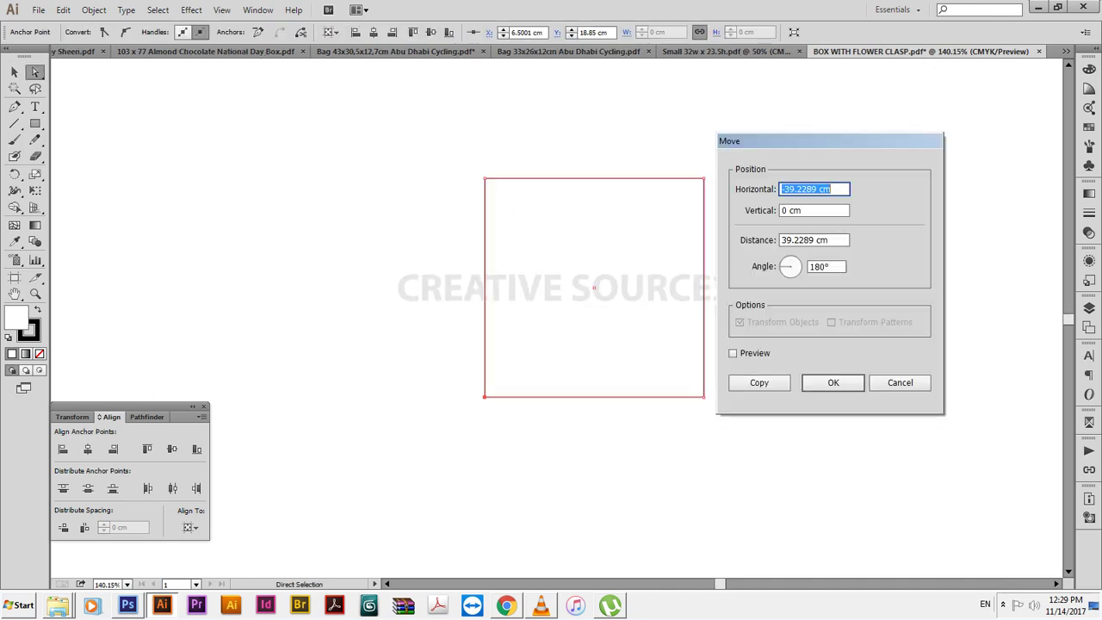
type("1")
key("Tab")
key("Return")
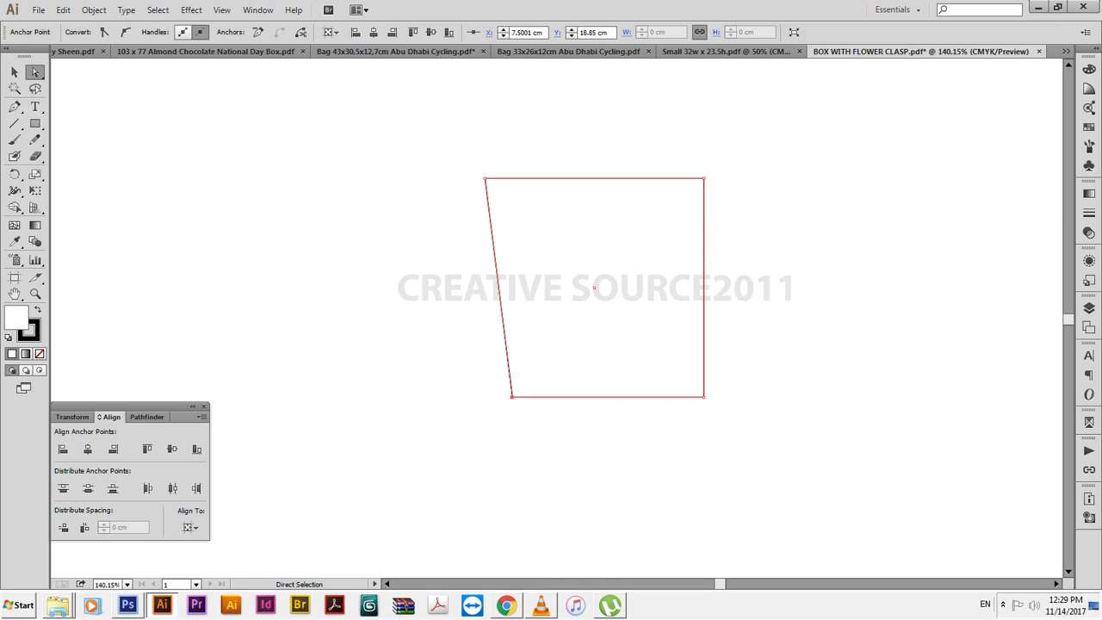
Move the bottom-right anchor point 1 cm to the left, forming the trapezoid.
left_click(703, 396)
key("Return")
type("-1")
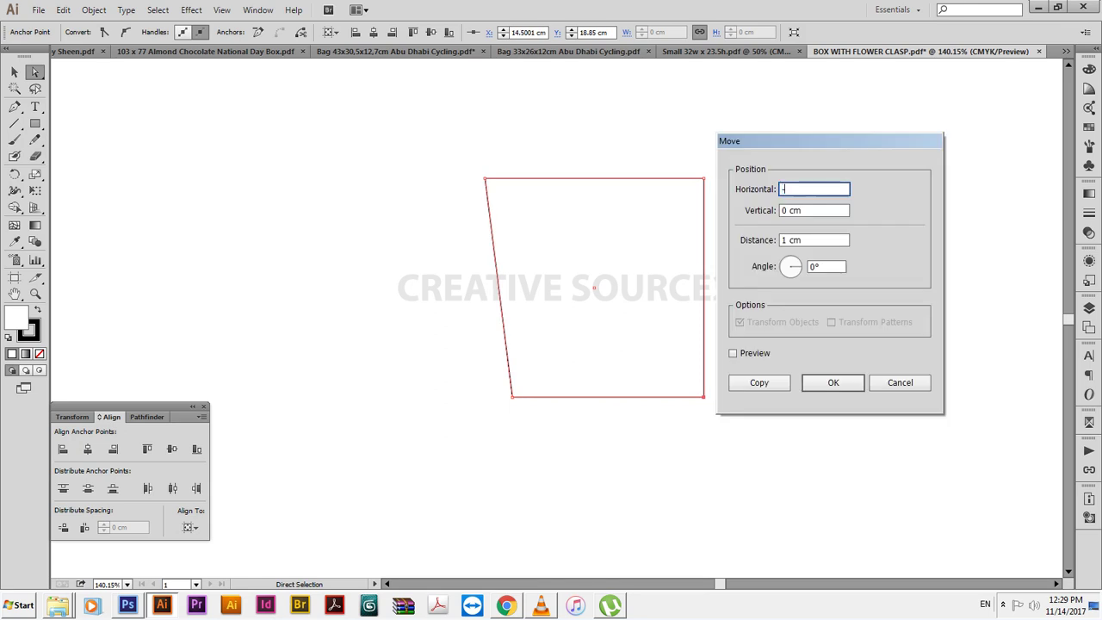
key("Return")
key("ctrl+minus")
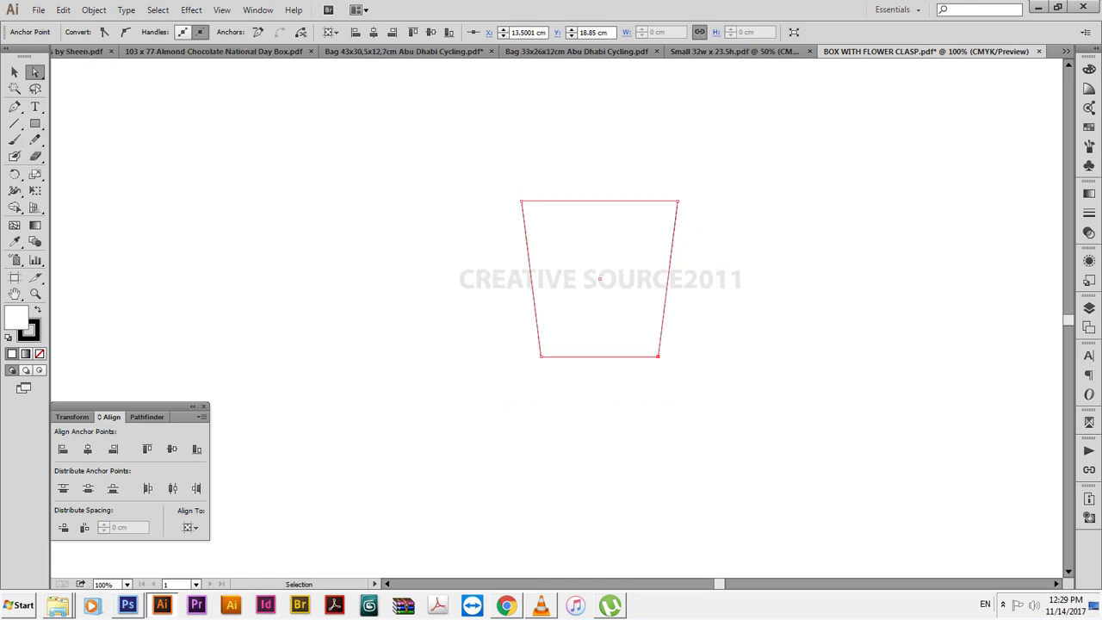
key("ctrl+minus")
key("ctrl+shift+a")
Draw a vertical line and align it to the trapezoid's left edge.
key("p")
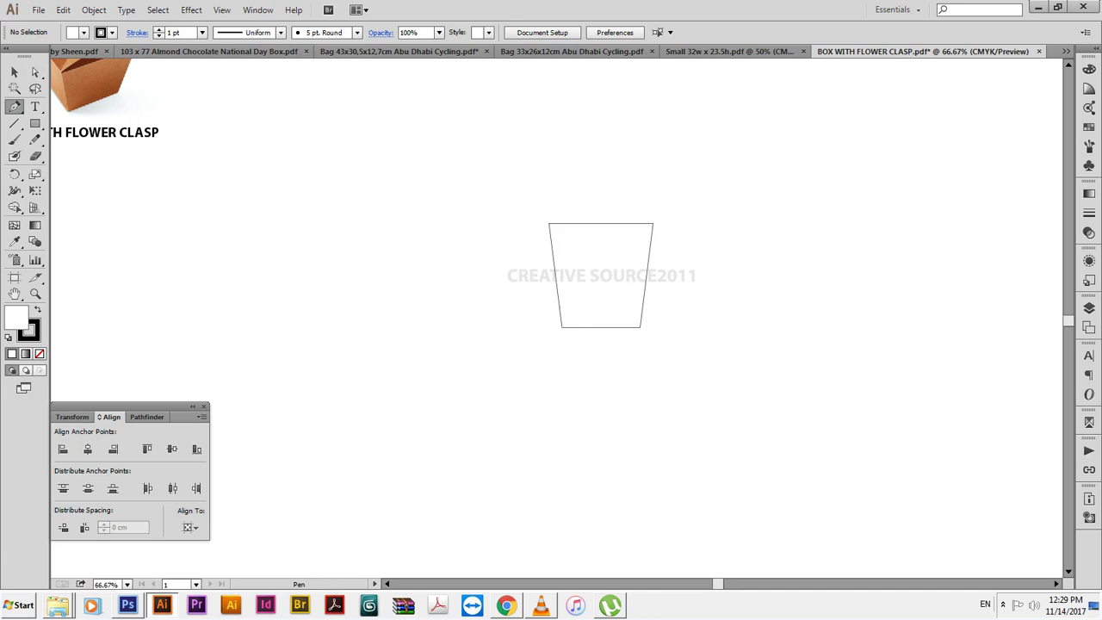
key("v")
left_click_drag(491, 212, 654, 379)
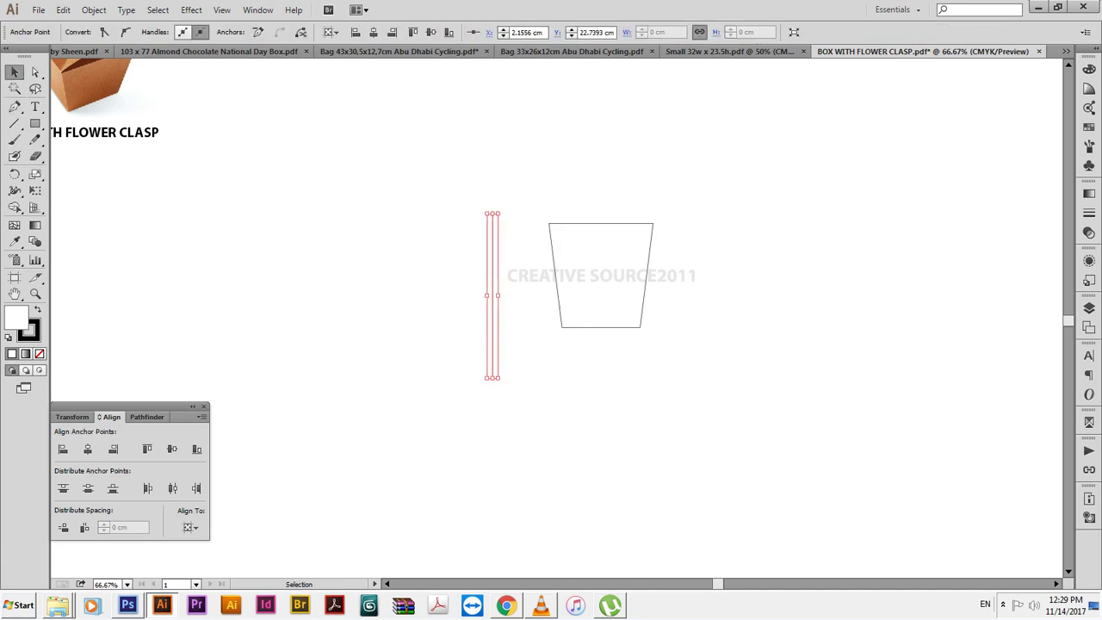
left_click(645, 285)
left_click(566, 32)
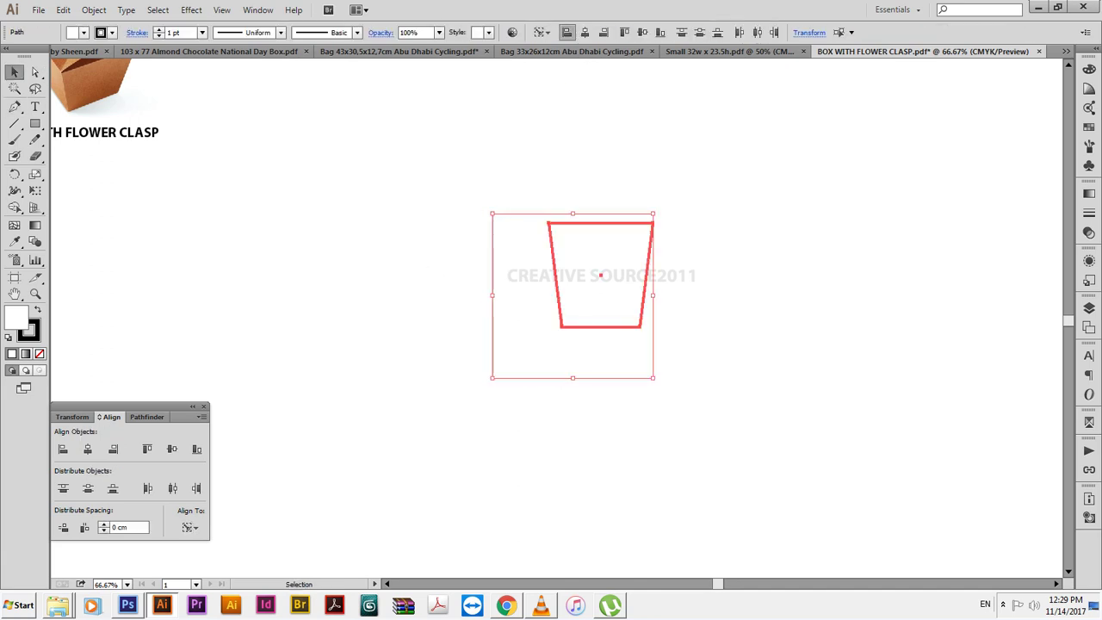
key("ctrl+shift+a")
left_click_drag(492, 192, 684, 401)
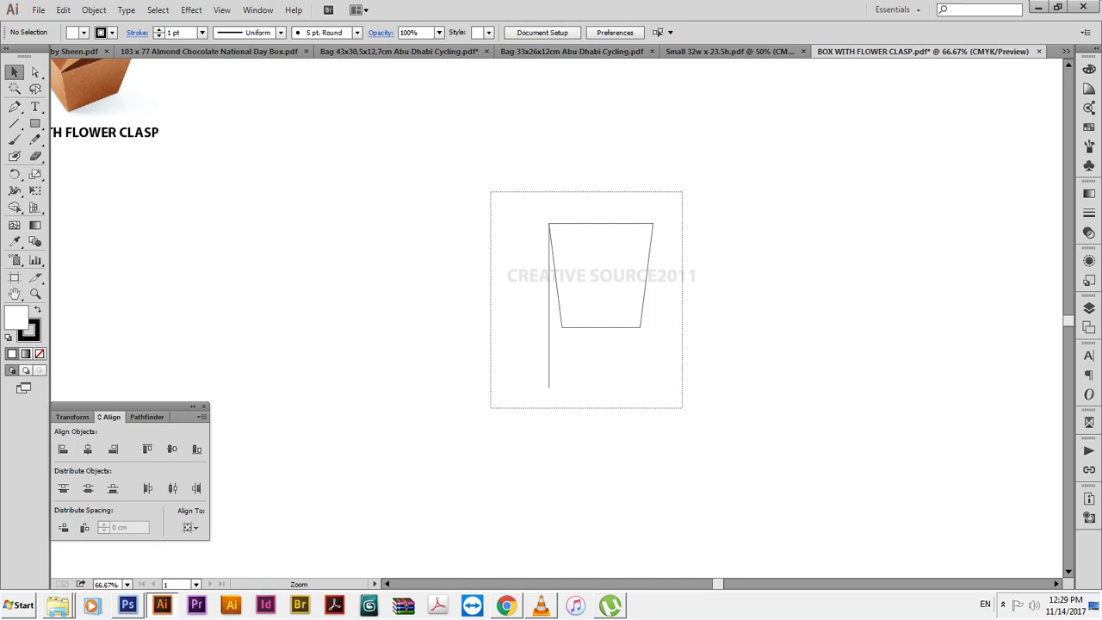
left_click(469, 345)
key("r")
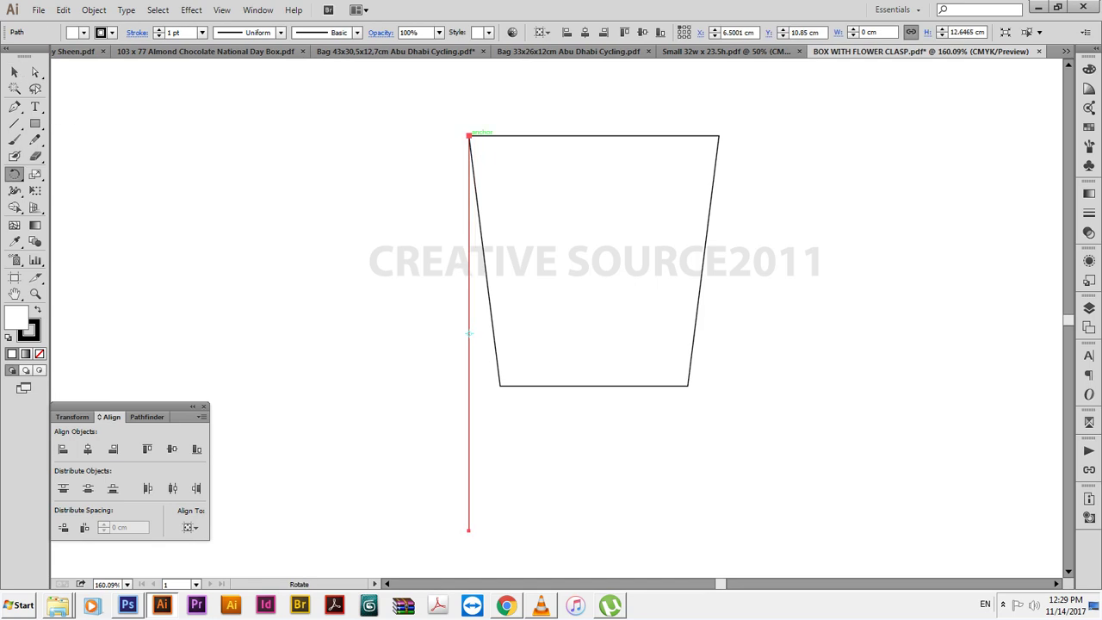
Rotate the line around its top until it matches the trapezoid's slanted side.
left_click(468, 135)
left_click_drag(406, 331, 585, 433)
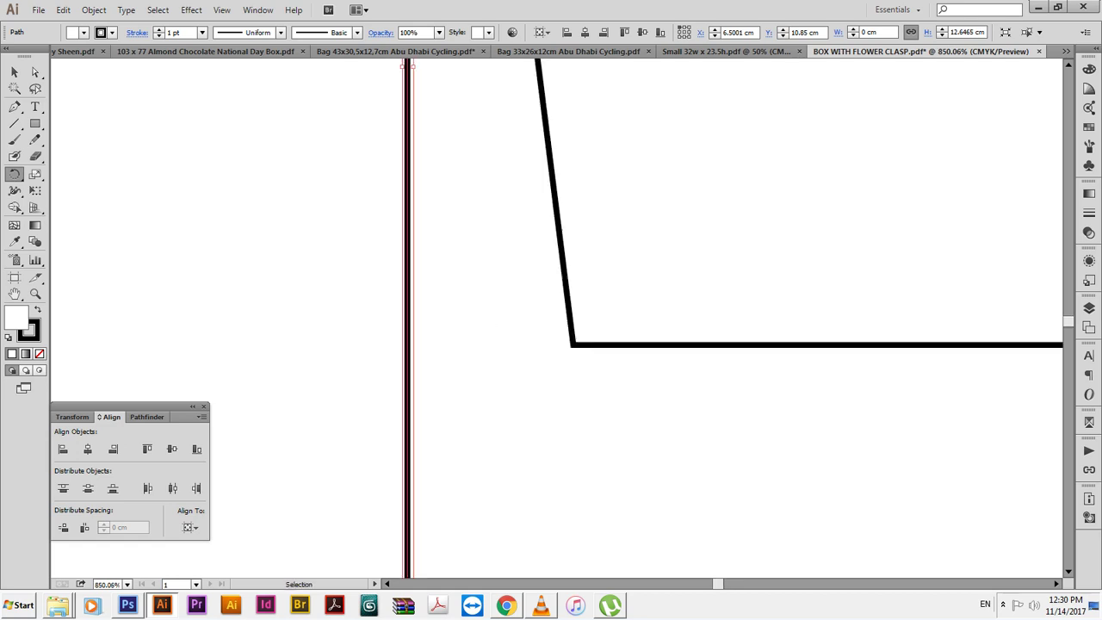
key("ctrl+y")
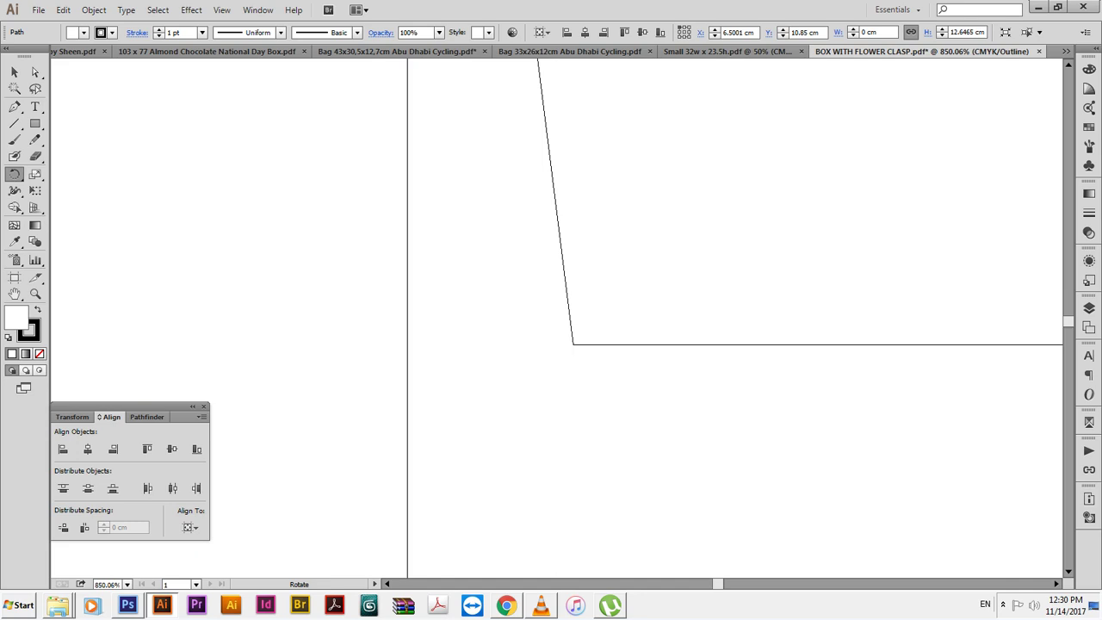
left_click_drag(543, 293, 573, 344)
key("Return")
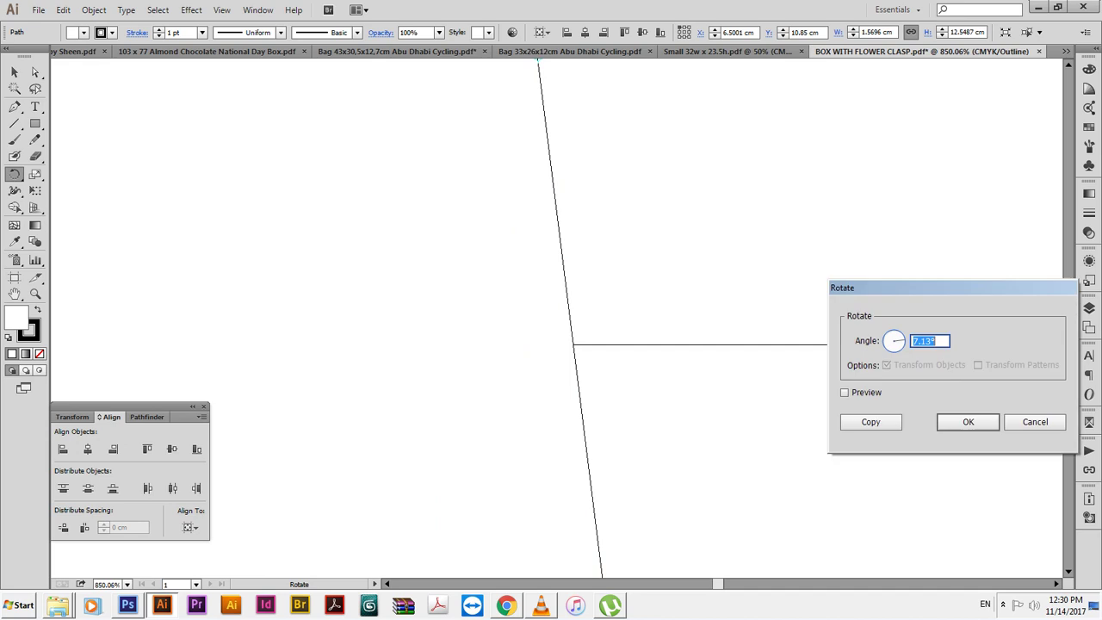
Copy the 7.13° rotation angle and paste it onto the artboard.
right_click(928, 341)
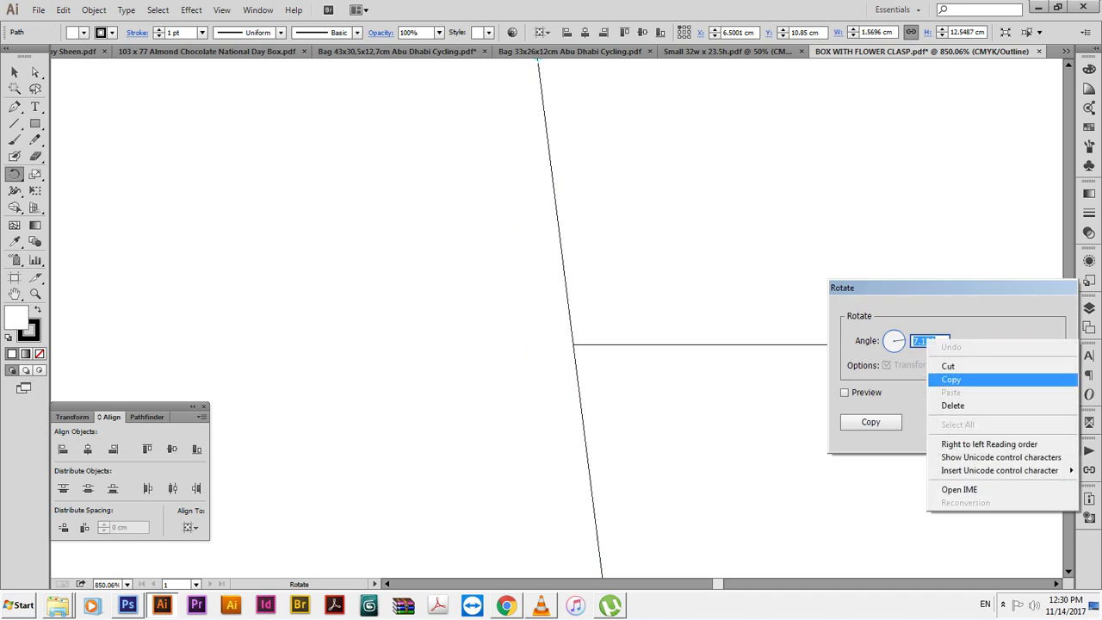
left_click(948, 380)
key("Escape")
key("ctrl+y")
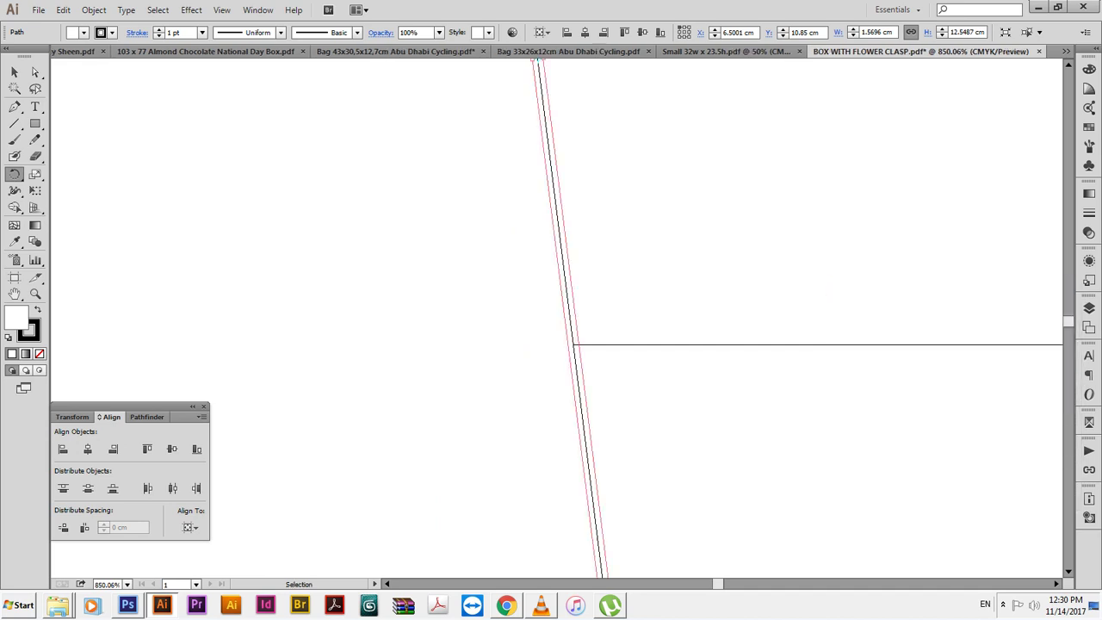
key("ctrl+minus")
key("ctrl+minus")
key("ctrl+minus")
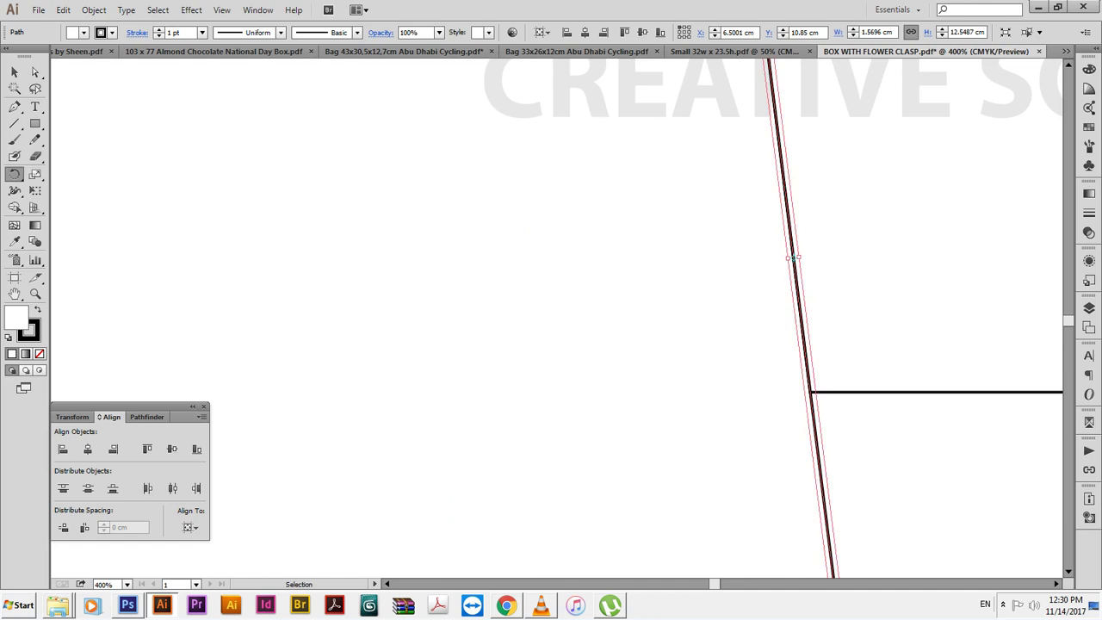
key("ctrl+v")
Prefix the pasted 7.13° with 'Angle of the line' and move the label left of the box.
scroll(558, 319, "left", 2)
key("t")
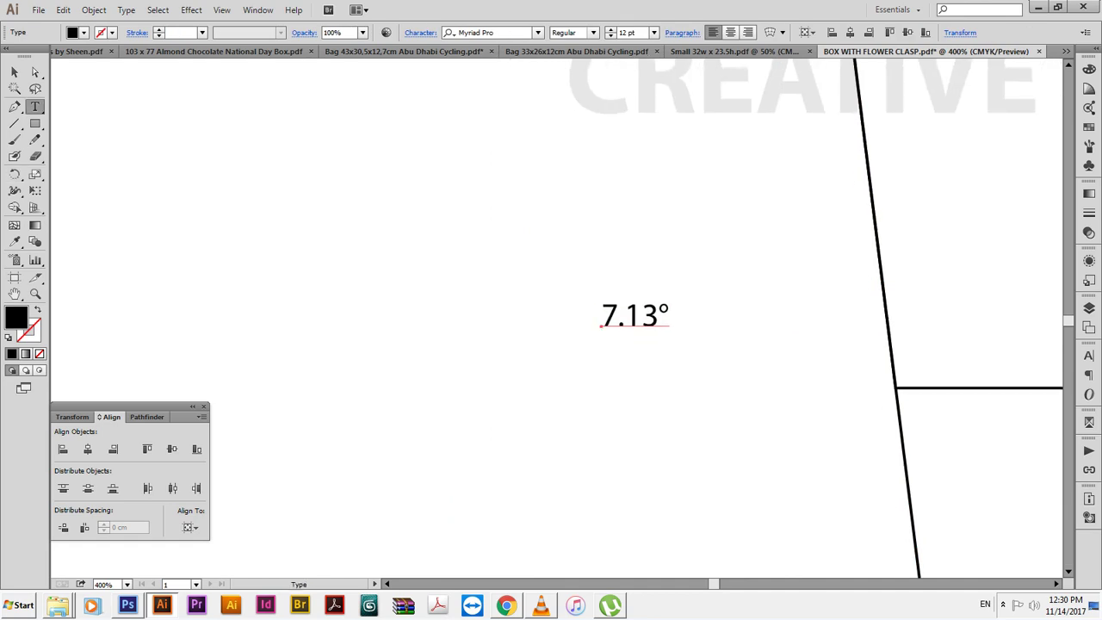
left_click(602, 317)
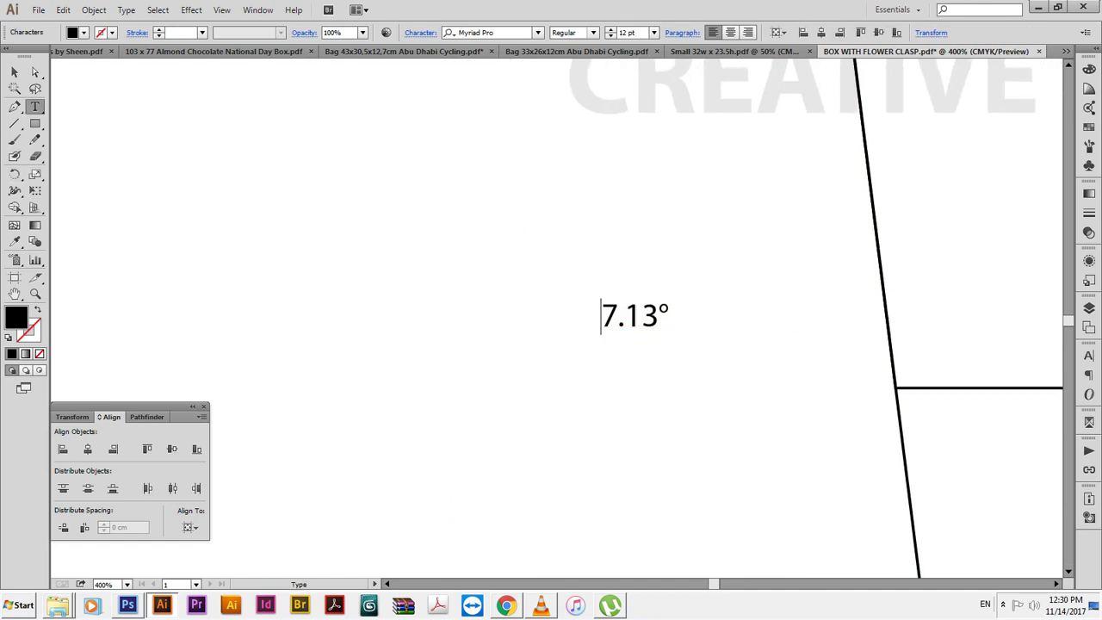
type("A")
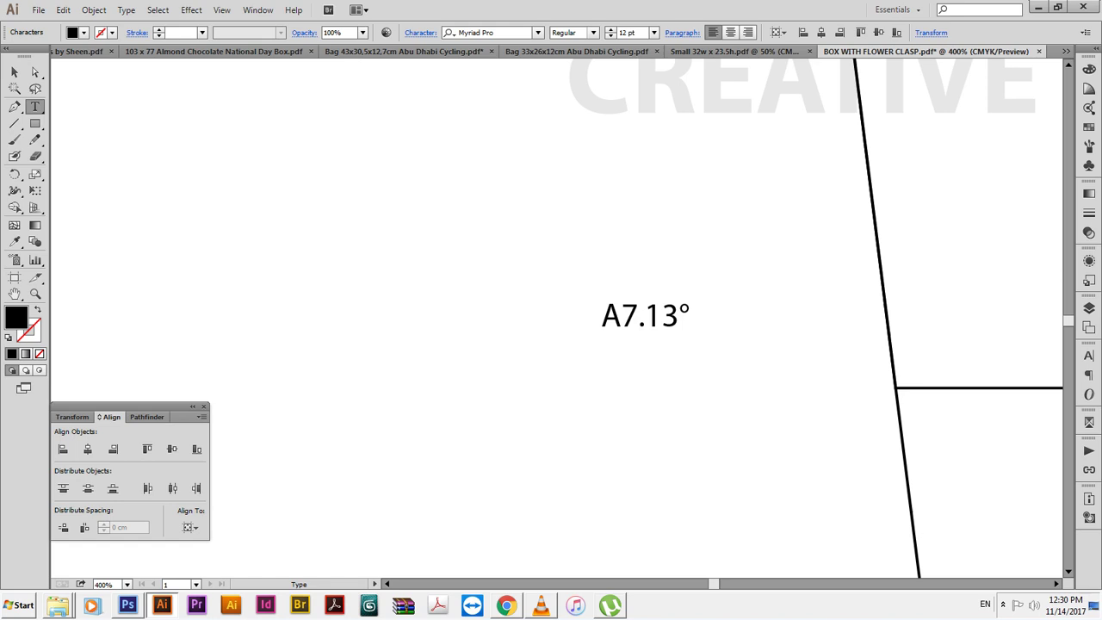
type("n")
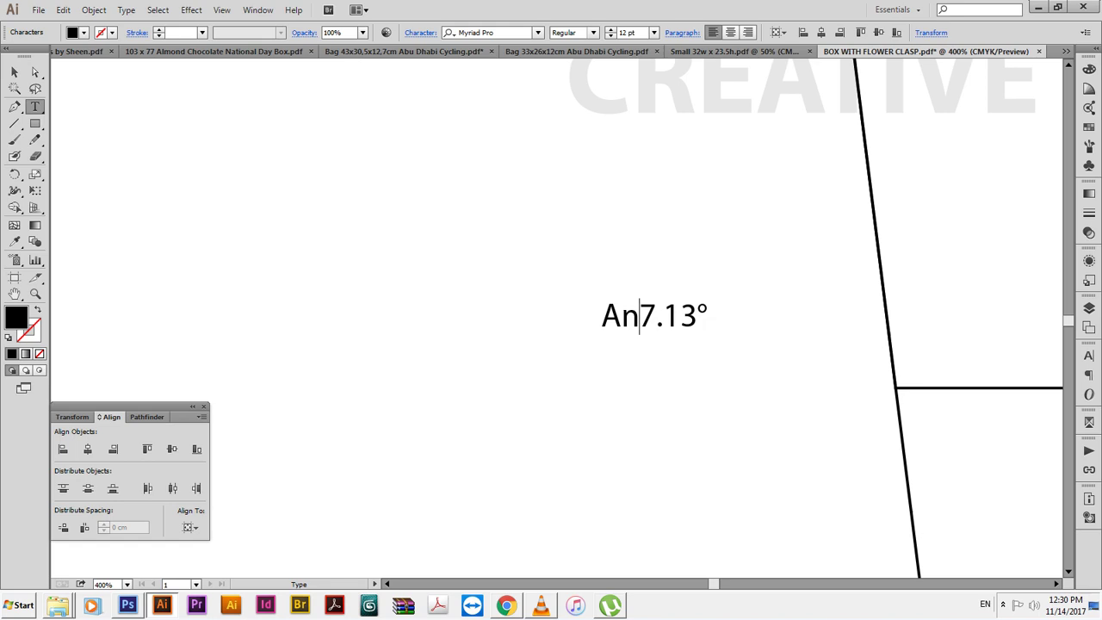
type("gle o")
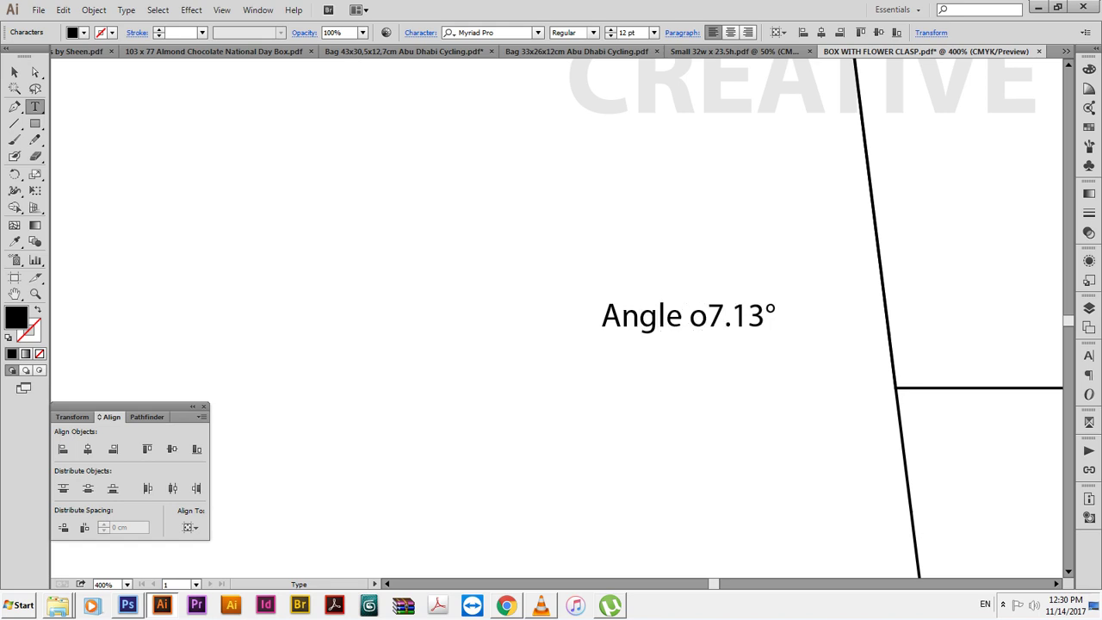
type("f the line")
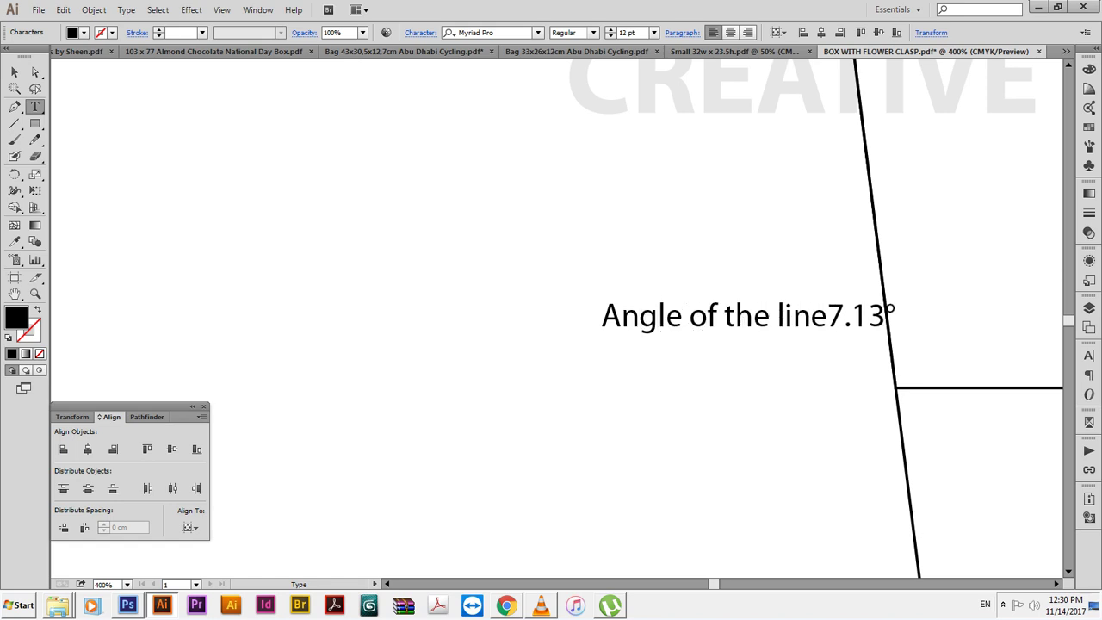
key("Escape")
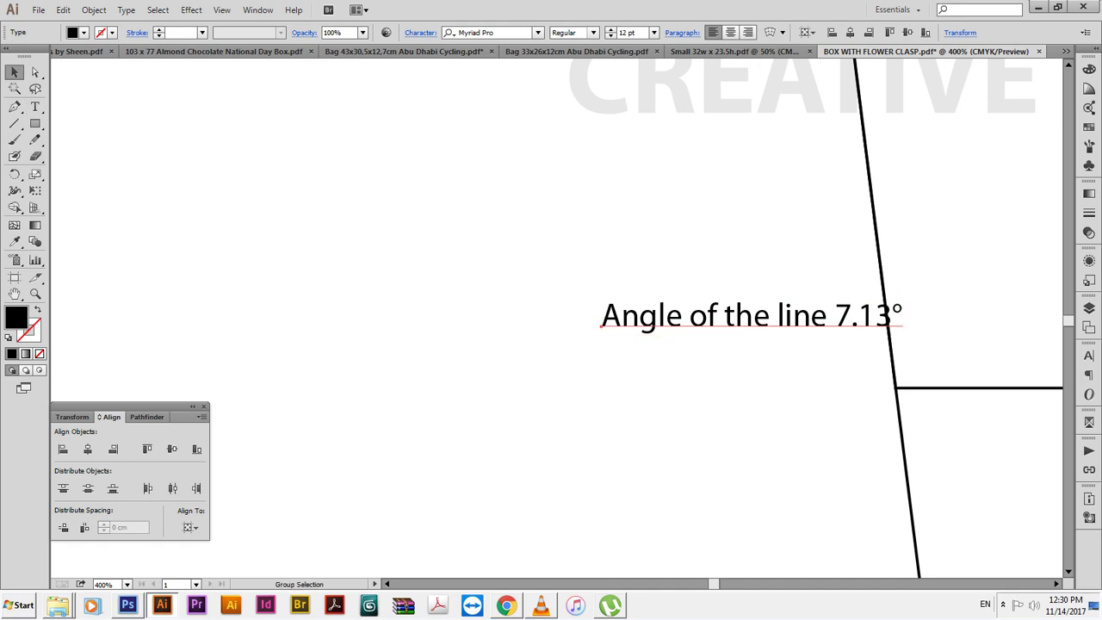
key("ctrl+1")
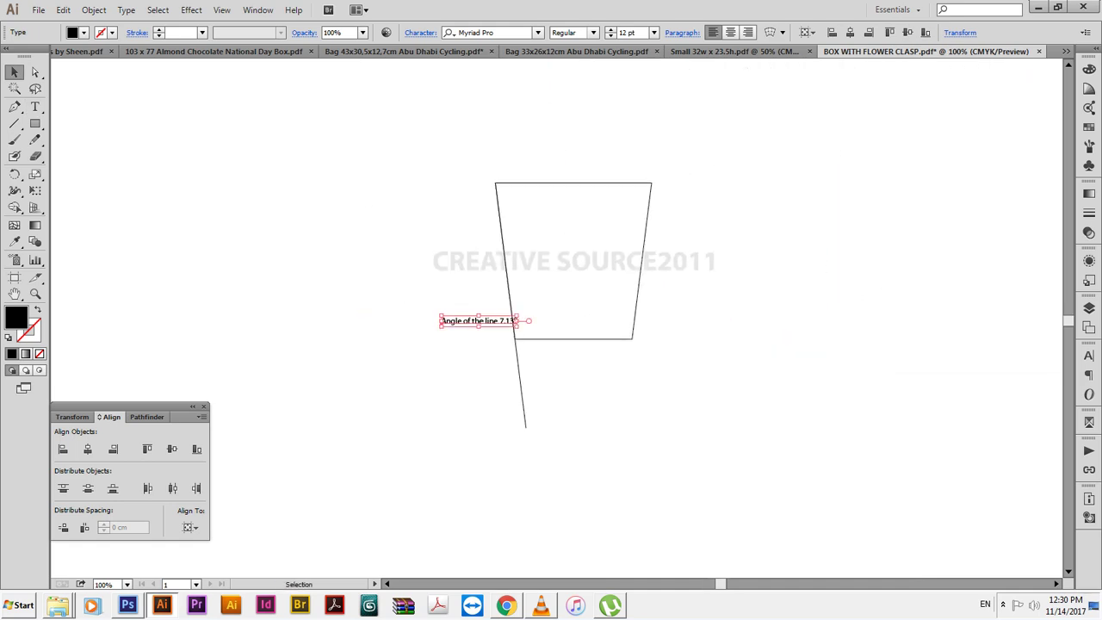
left_click_drag(441, 320, 246, 302)
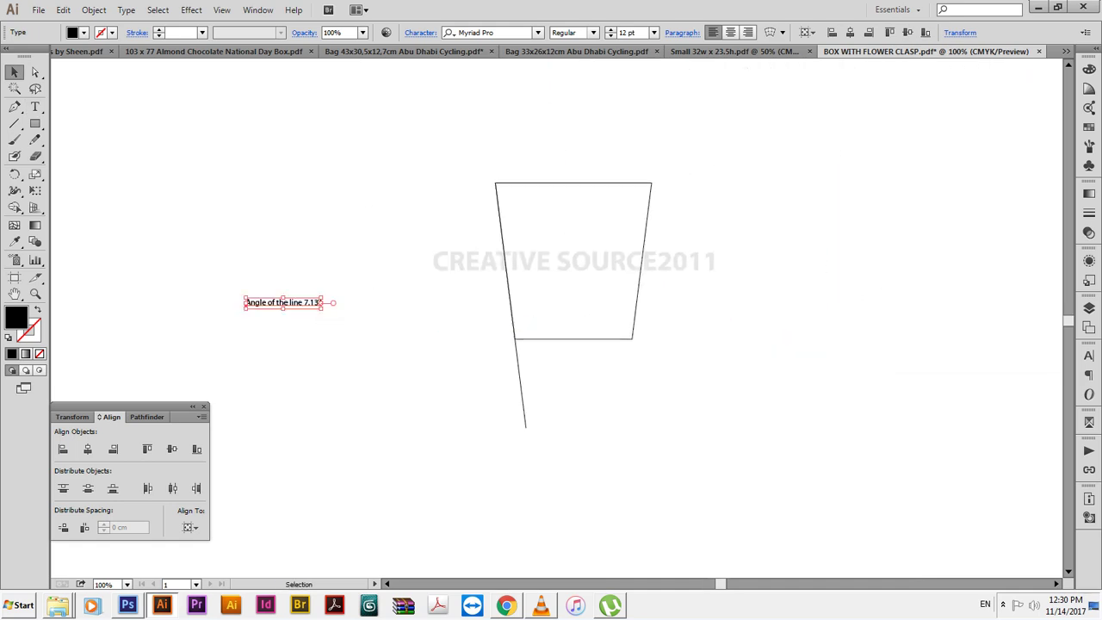
Move the angle label further left and delete the old trapezoid.
left_click_drag(284, 301, 240, 300)
key("ctrl+shift+a")
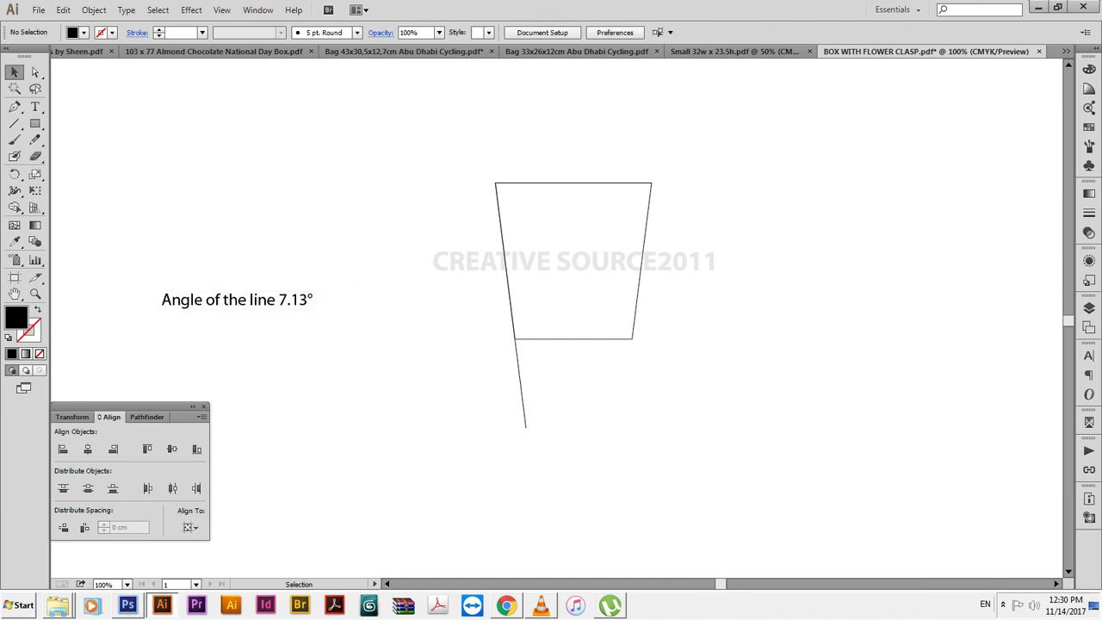
left_click(508, 300)
key("Delete")
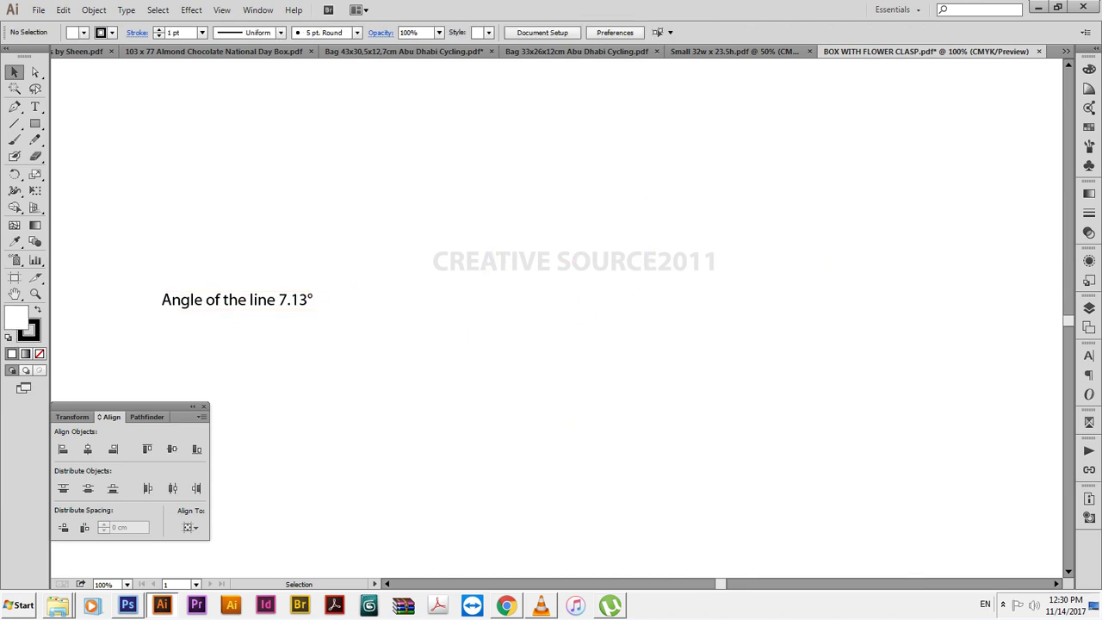
Draw a new 8 × 8 cm square and a vertical line beside it.
key("m")
left_click(606, 282)
key("Return")
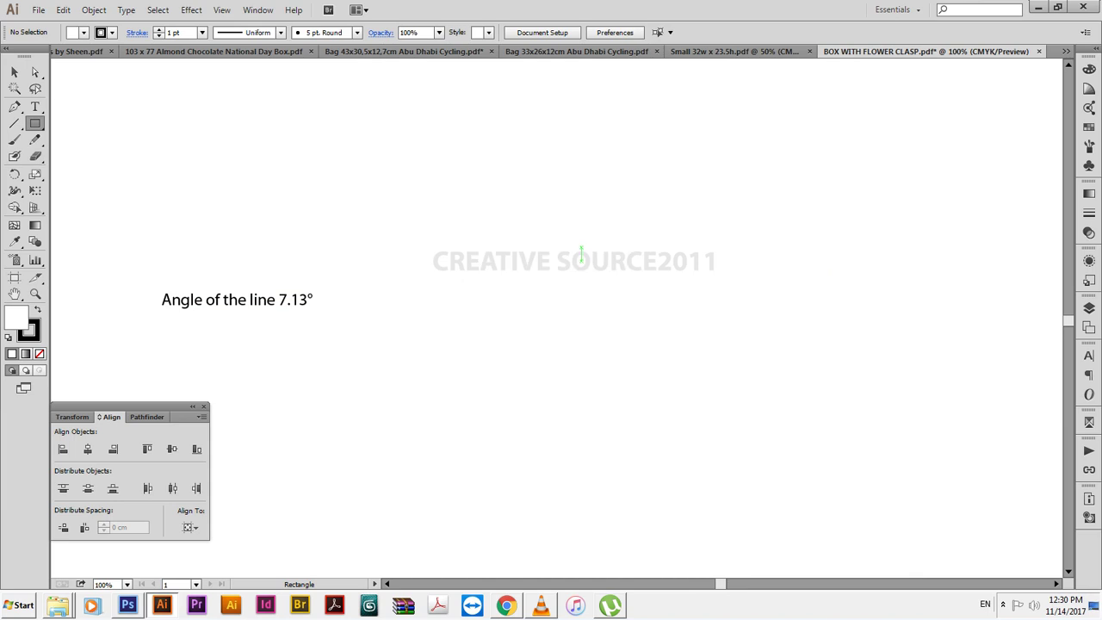
key("p")
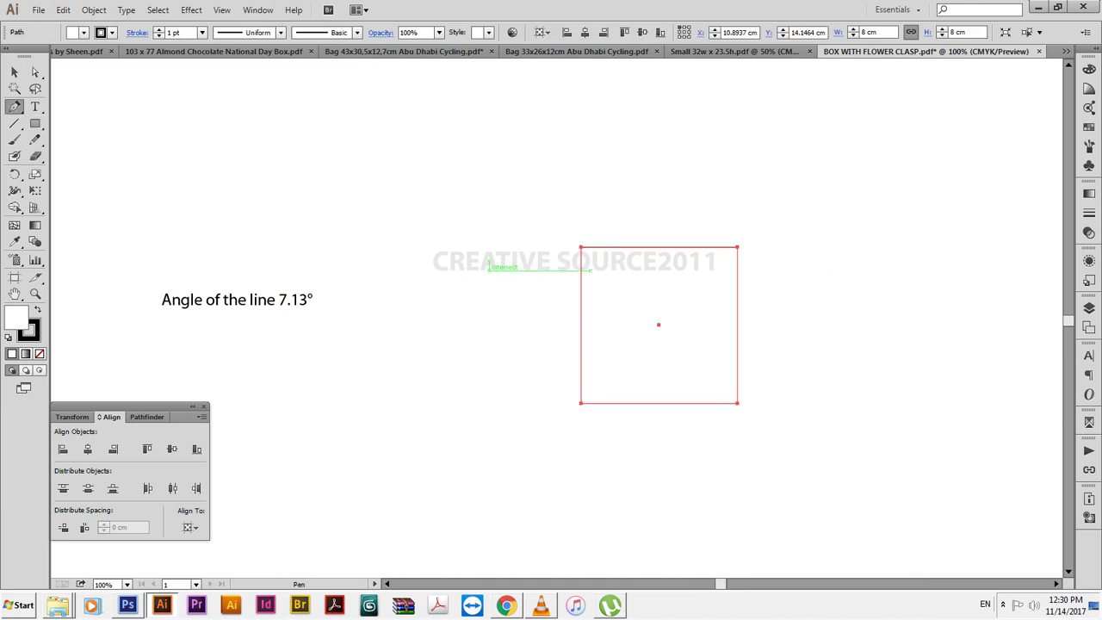
left_click(485, 242)
left_click(484, 442)
key("v")
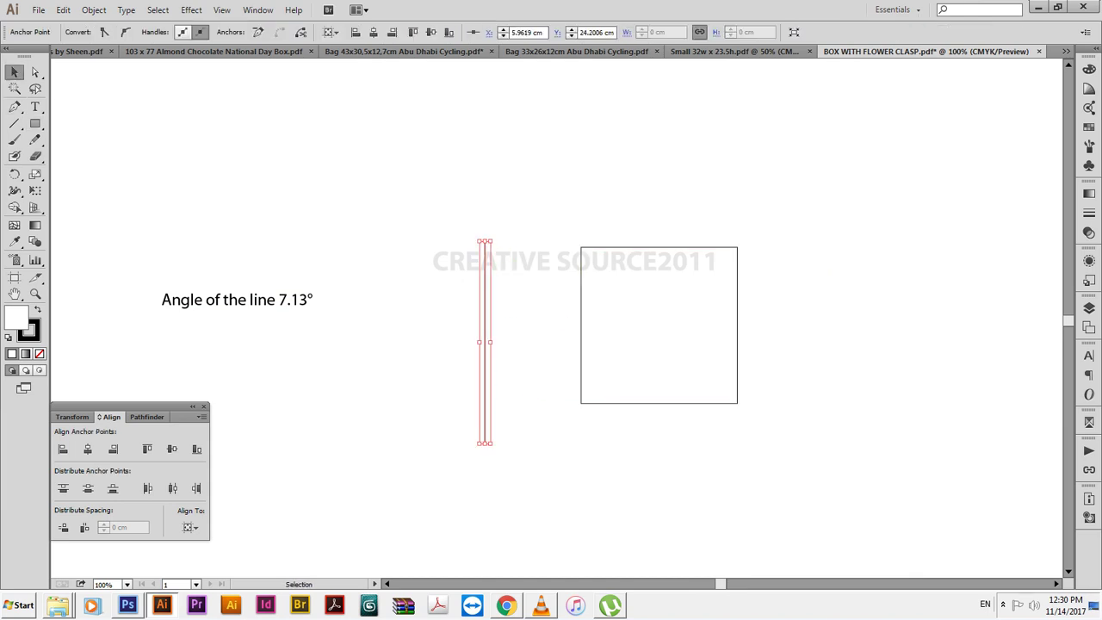
Rotate the line 7.13° and align it to the square's left and top edges.
key("r")
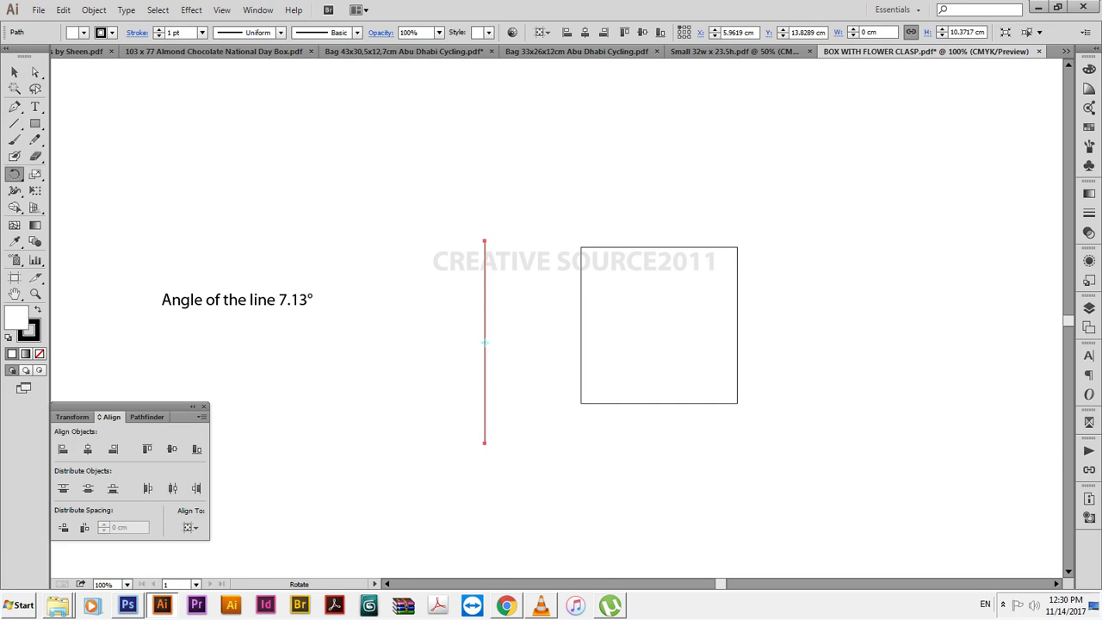
key("Return")
key("Return")
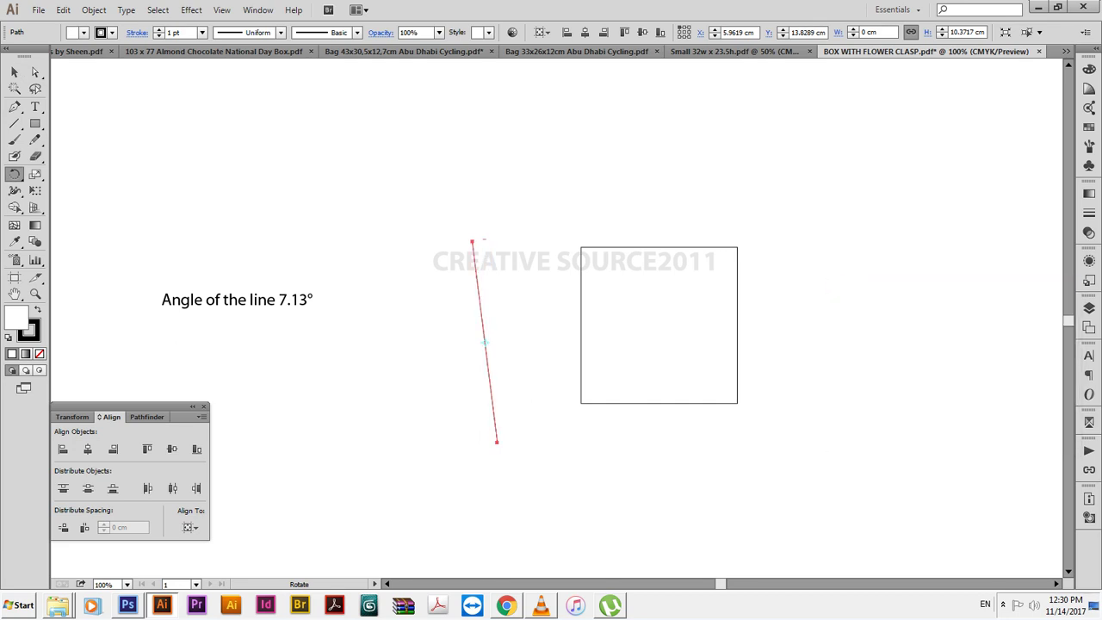
key("v")
left_click(737, 362, "shift")
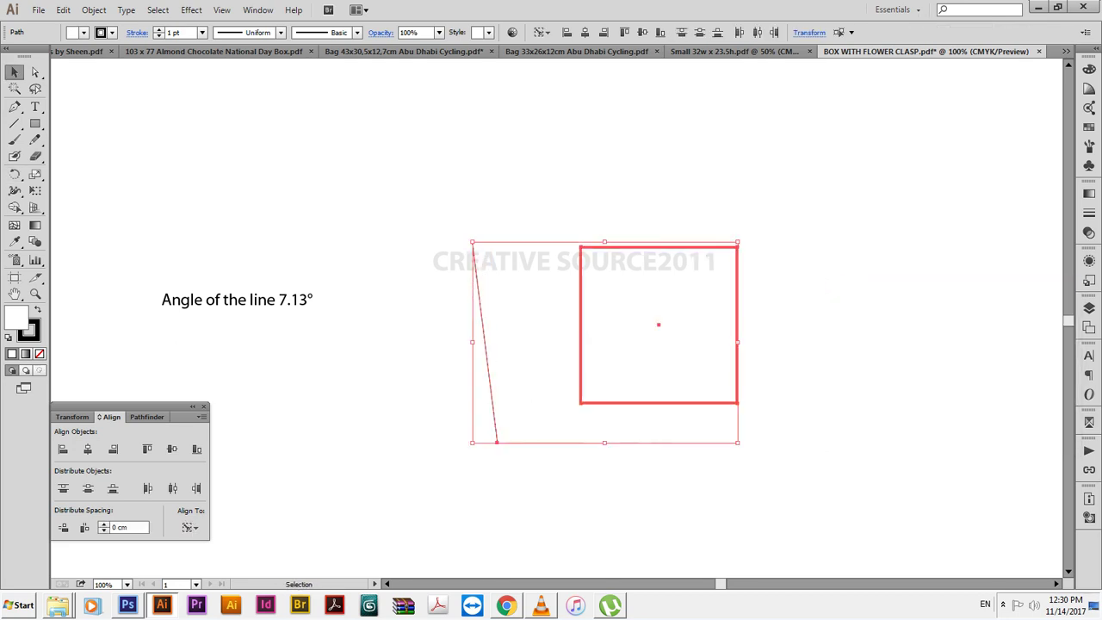
left_click(566, 32)
left_click(624, 32)
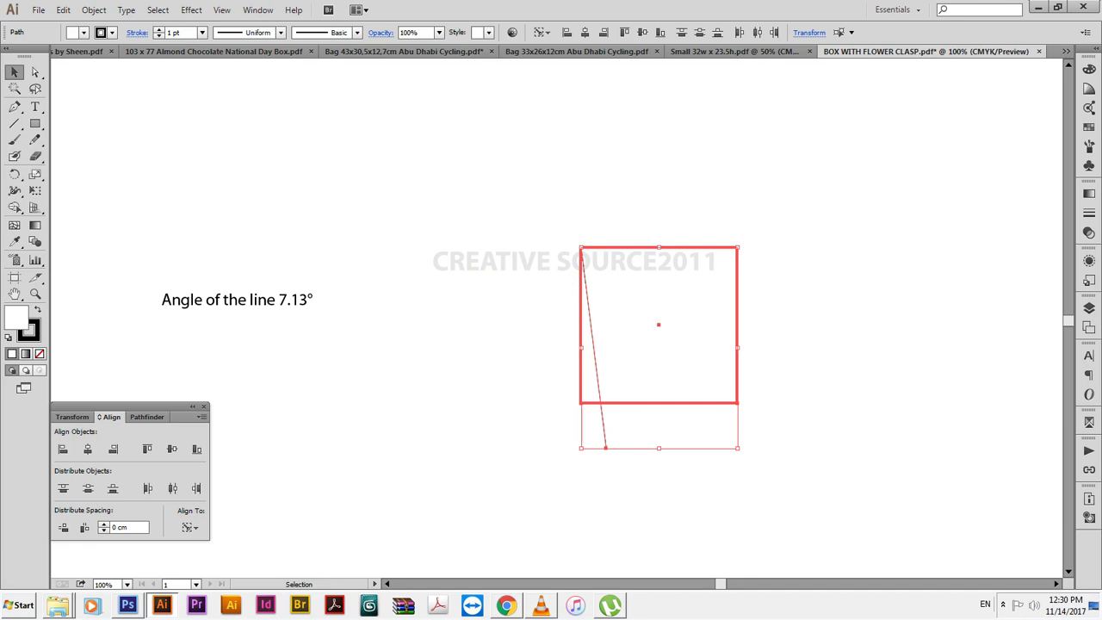
key("ctrl+shift+a")
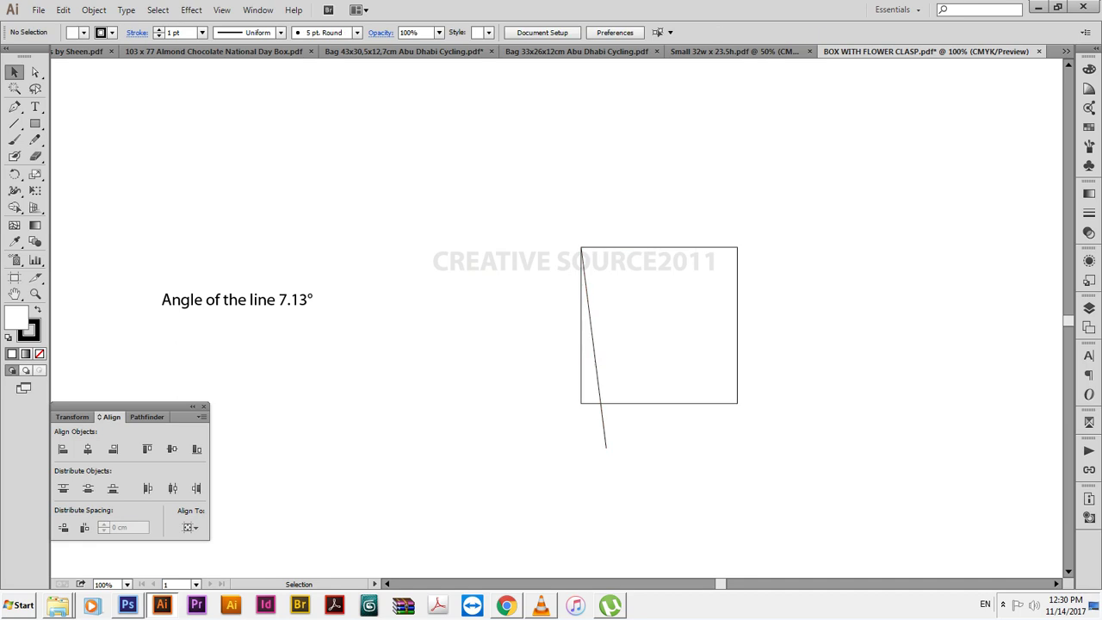
Duplicate the slanted line, reflect it vertically and align it to the square's right edge.
left_click_drag(606, 438, 665, 441)
right_click(682, 431)
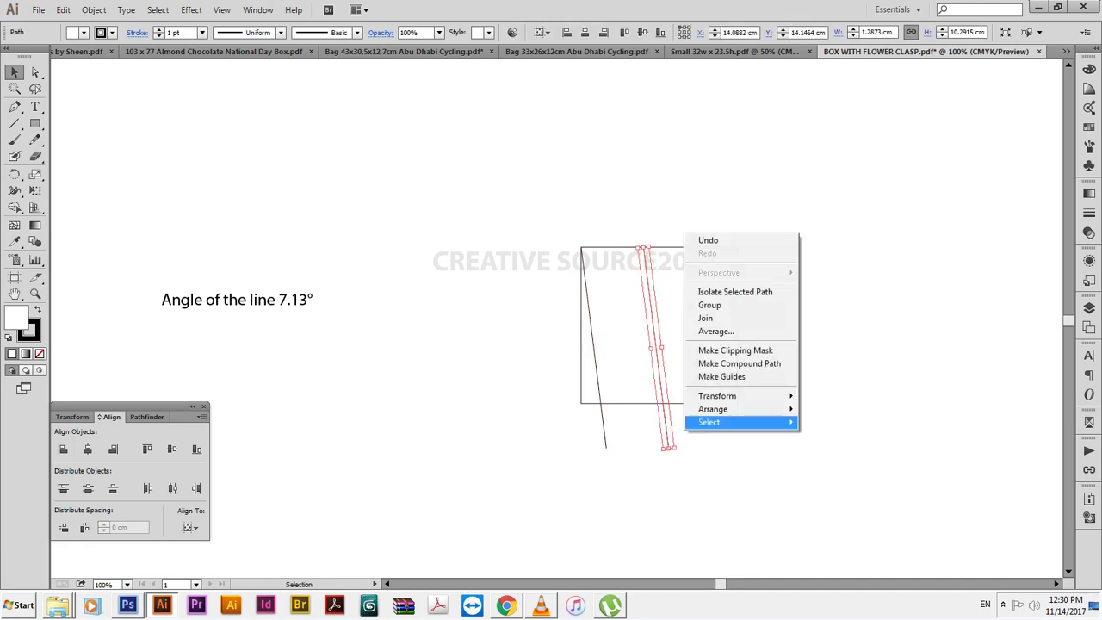
left_click(826, 443)
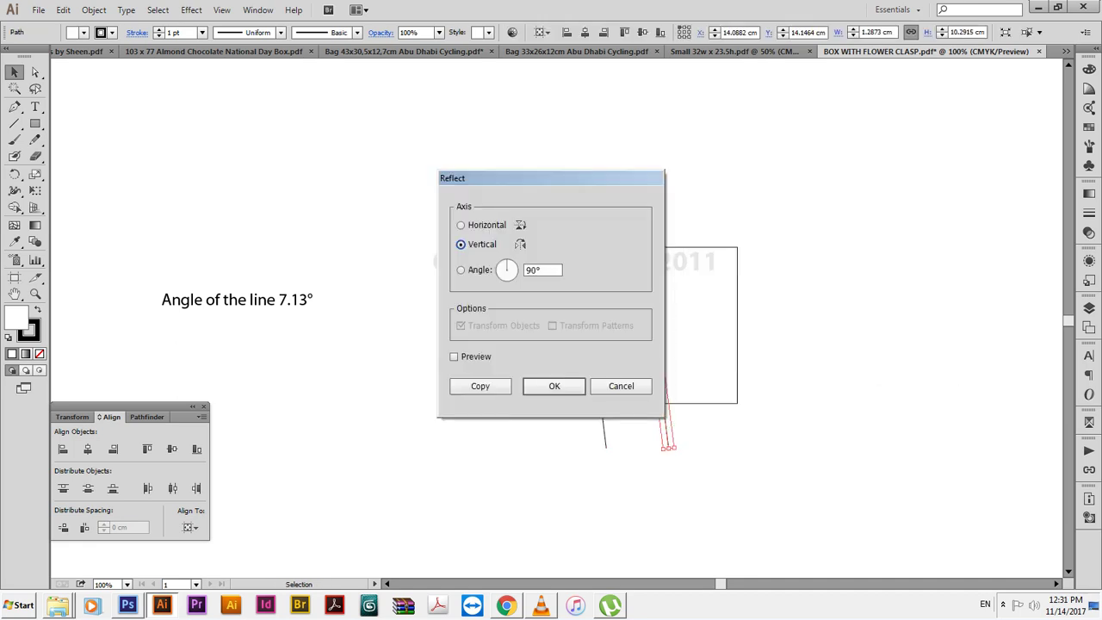
key("Return")
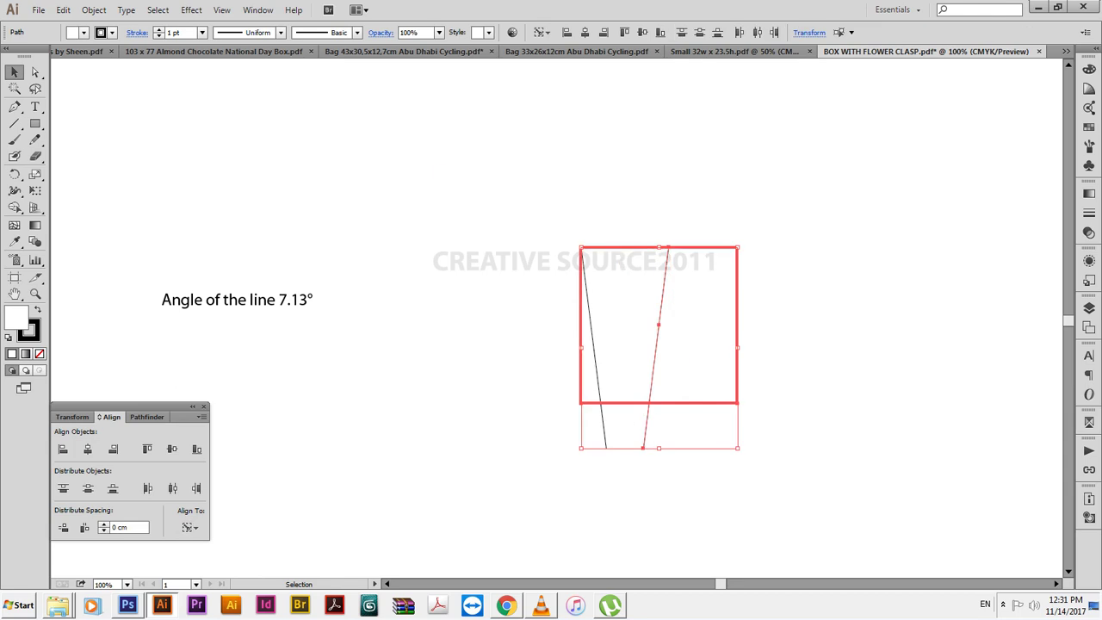
left_click(603, 32)
Group the square with both slanted lines and centre-align the group.
left_click_drag(498, 222, 805, 401)
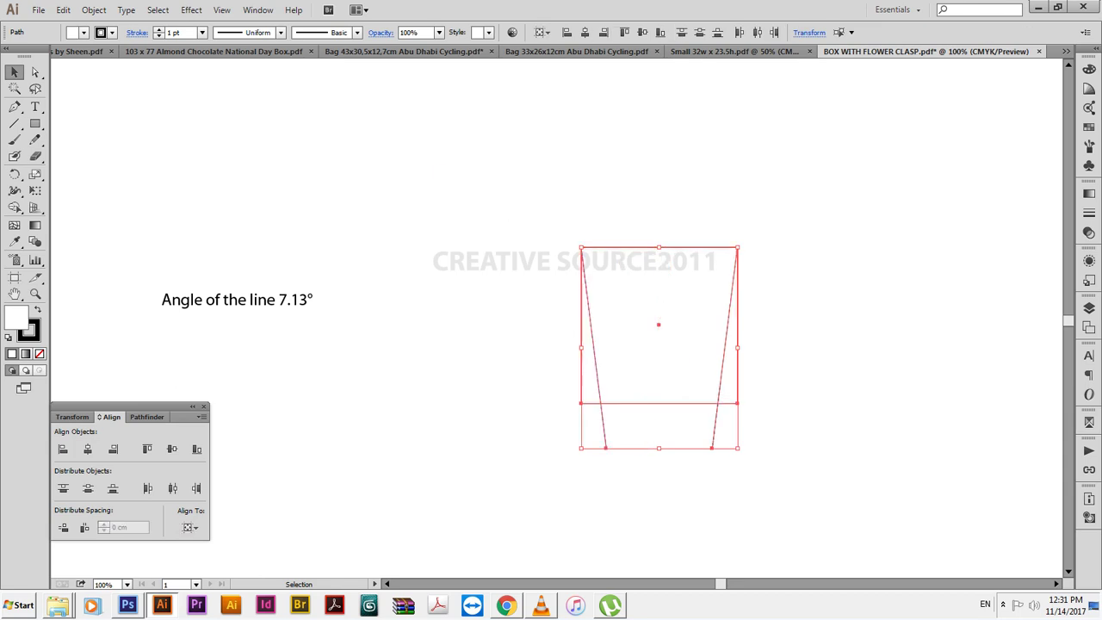
key("ctrl+g")
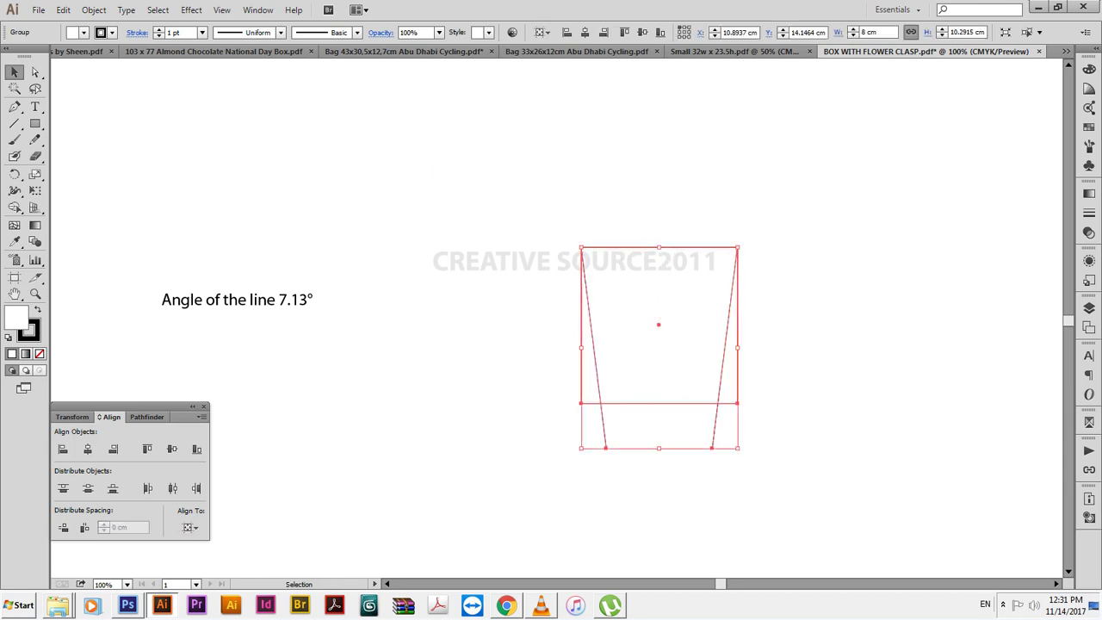
left_click(585, 32)
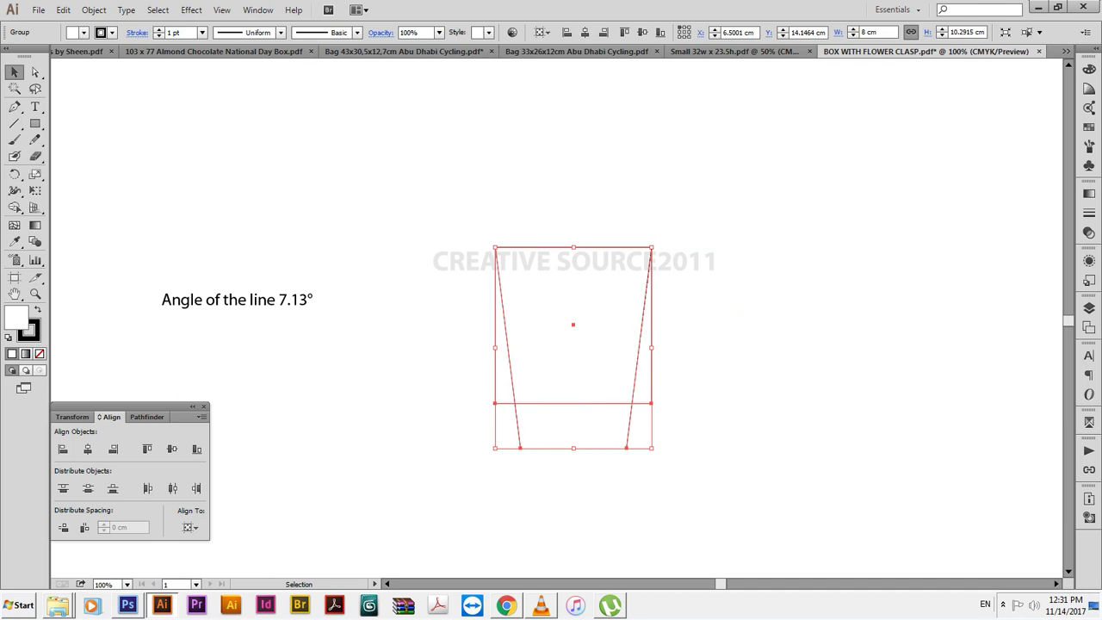
left_click(642, 32)
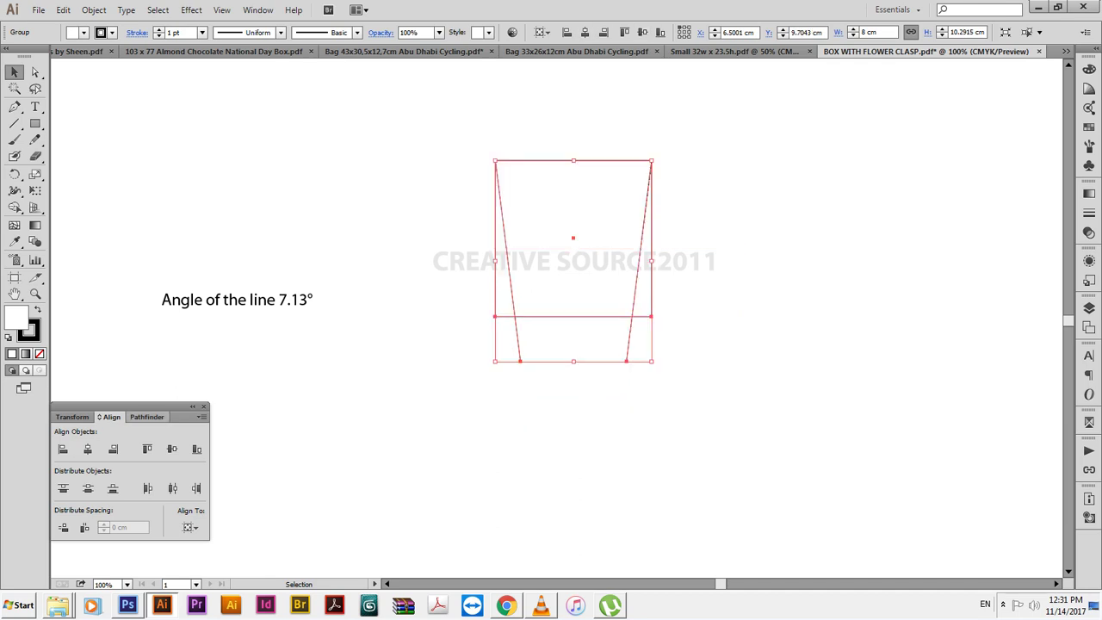
Apply Pathfinder Divide and delete the leftover pieces, leaving the trapezoid.
left_click(147, 417)
left_click(65, 483)
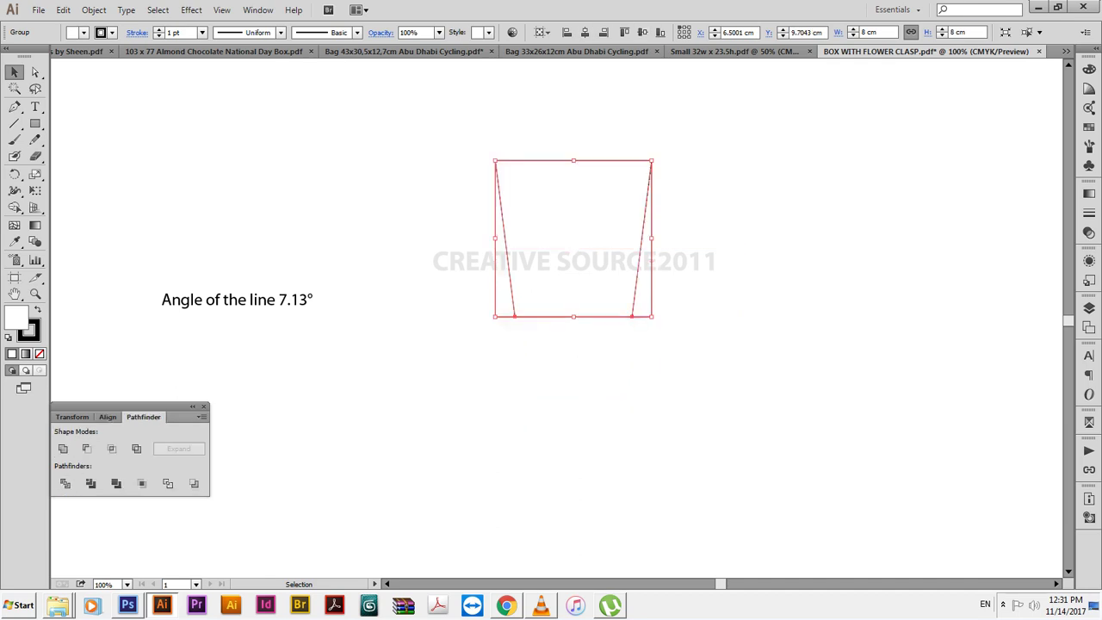
left_click(495, 316, "ctrl")
left_click(652, 316, "shift")
key("Delete")
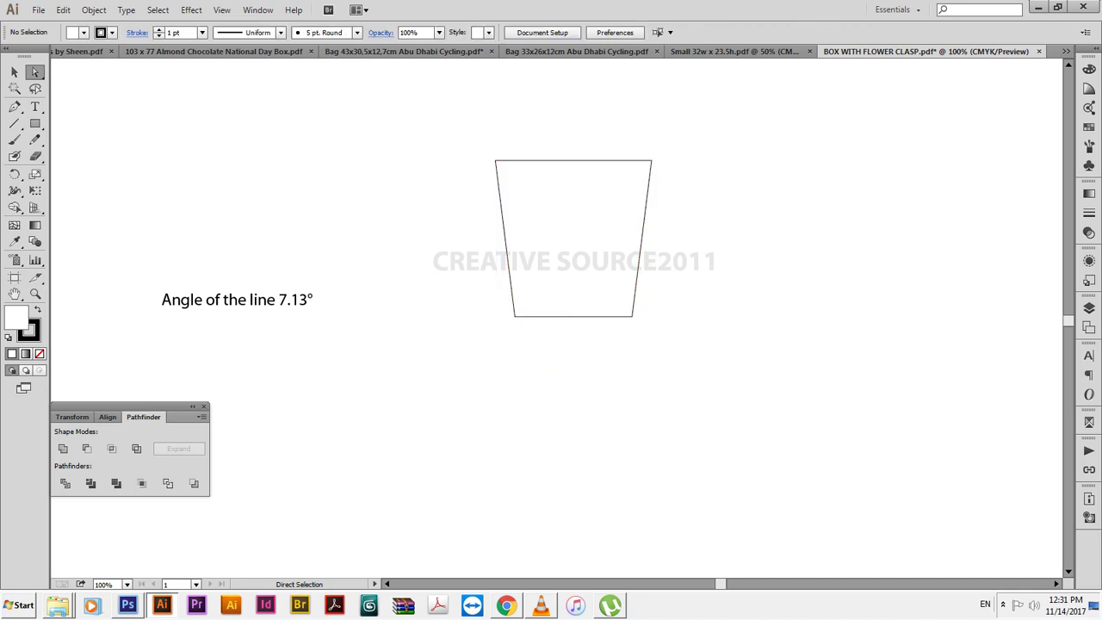
key("v")
left_click_drag(539, 371, 708, 263)
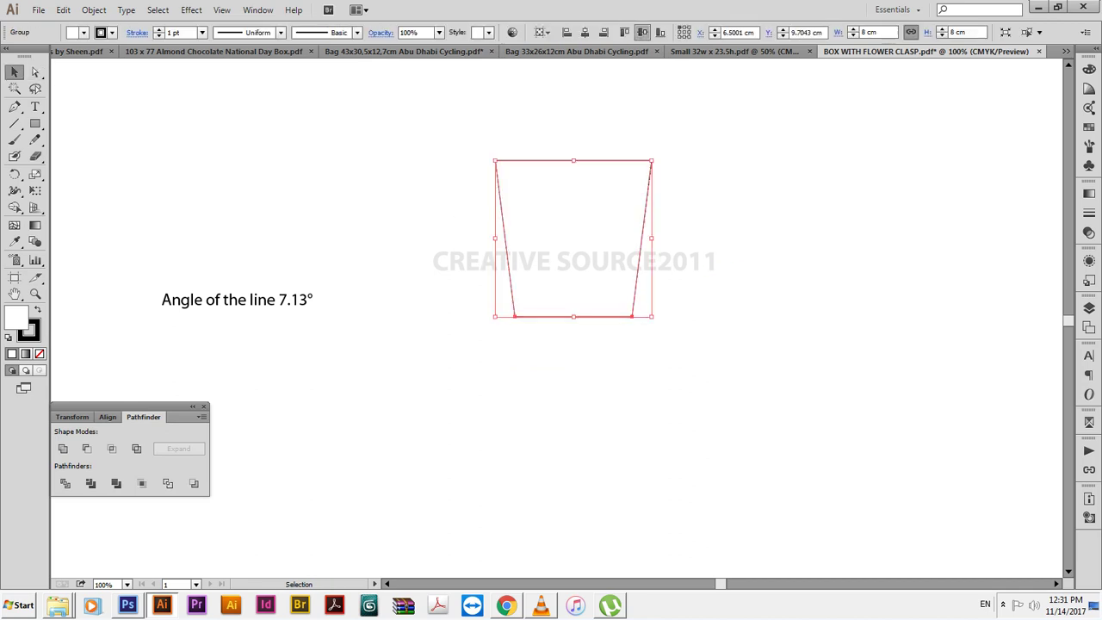
Nudge the panel down and rotate the left trapezoid by 7.13°.
mouse_move(651, 169)
left_mouse_down()
mouse_move(651, 191)
mouse_move(795, 182)
left_mouse_up()
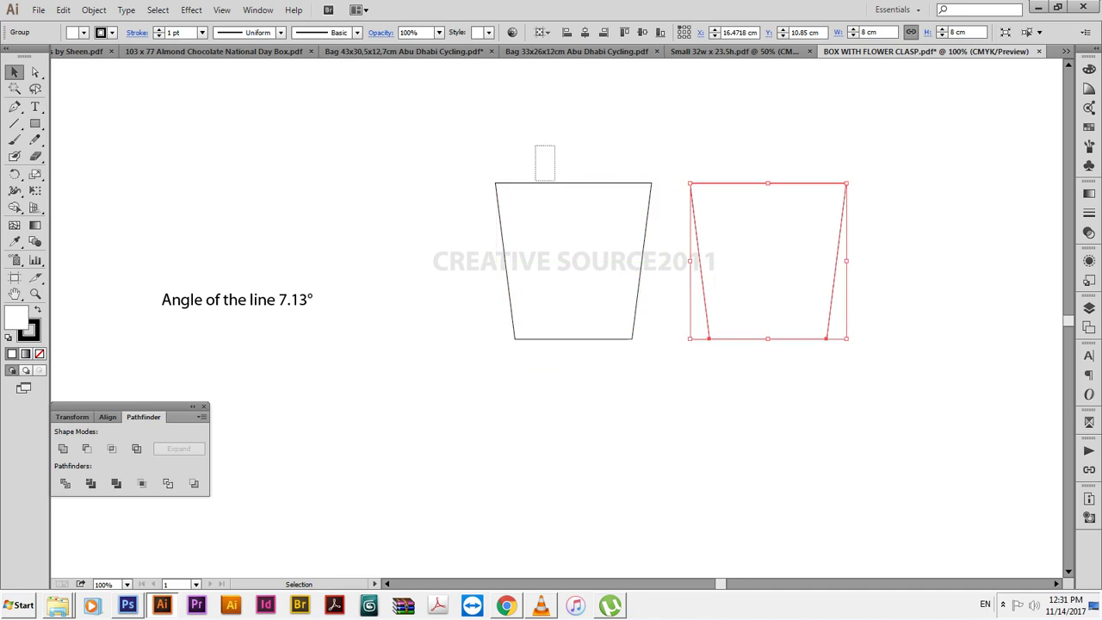
left_click(574, 182)
key("r")
key("Return")
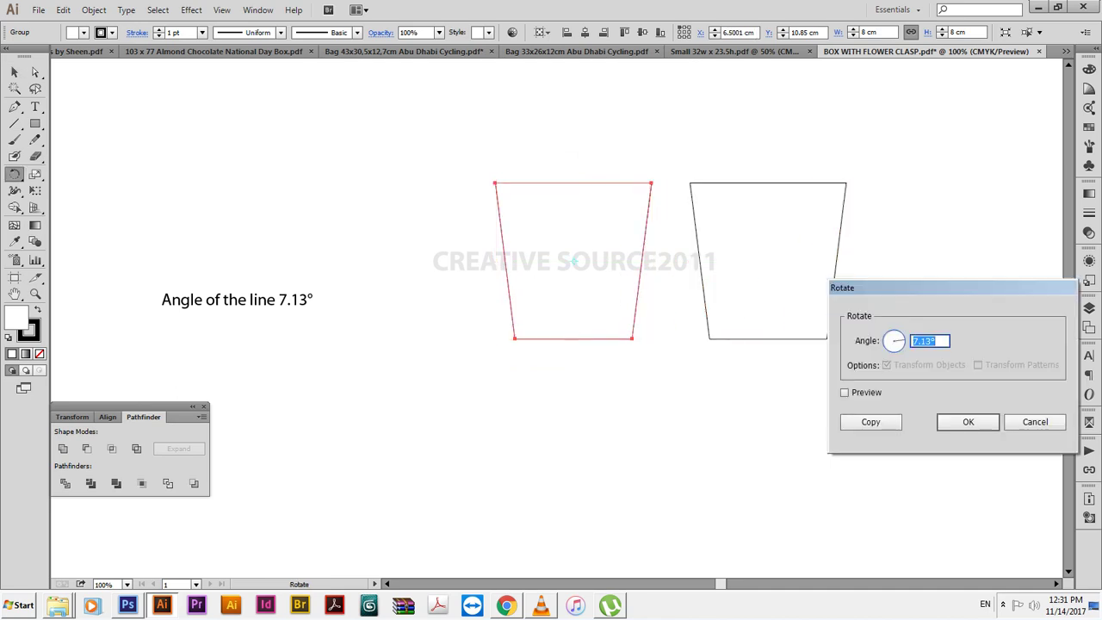
key("Return")
key("v")
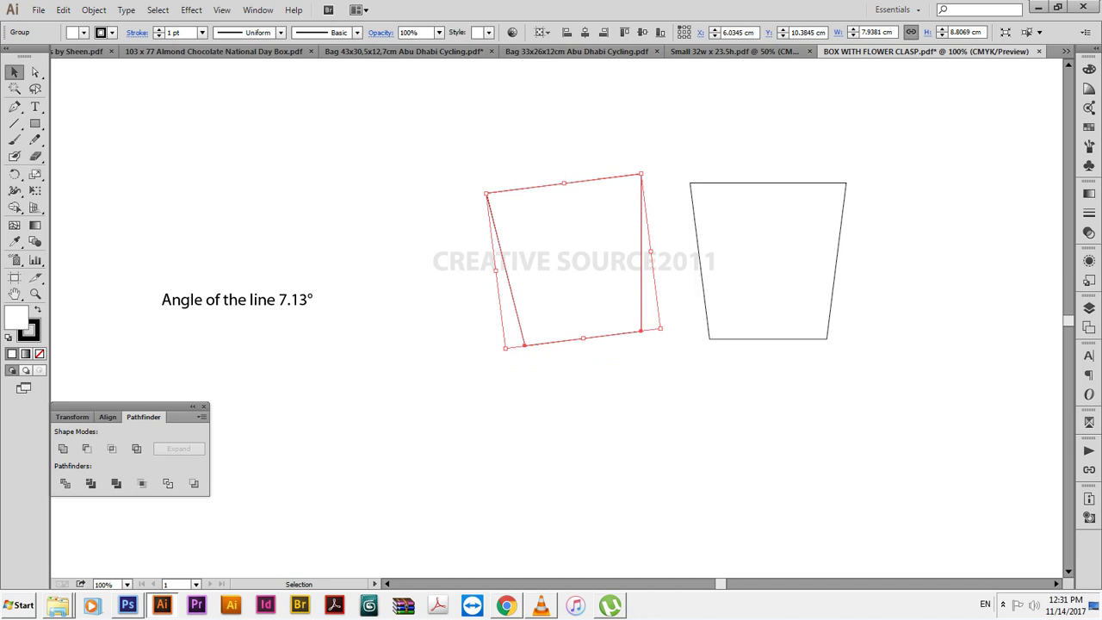
Rotate the right trapezoid by -7.13° so the panels fan apart.
left_click(739, 183)
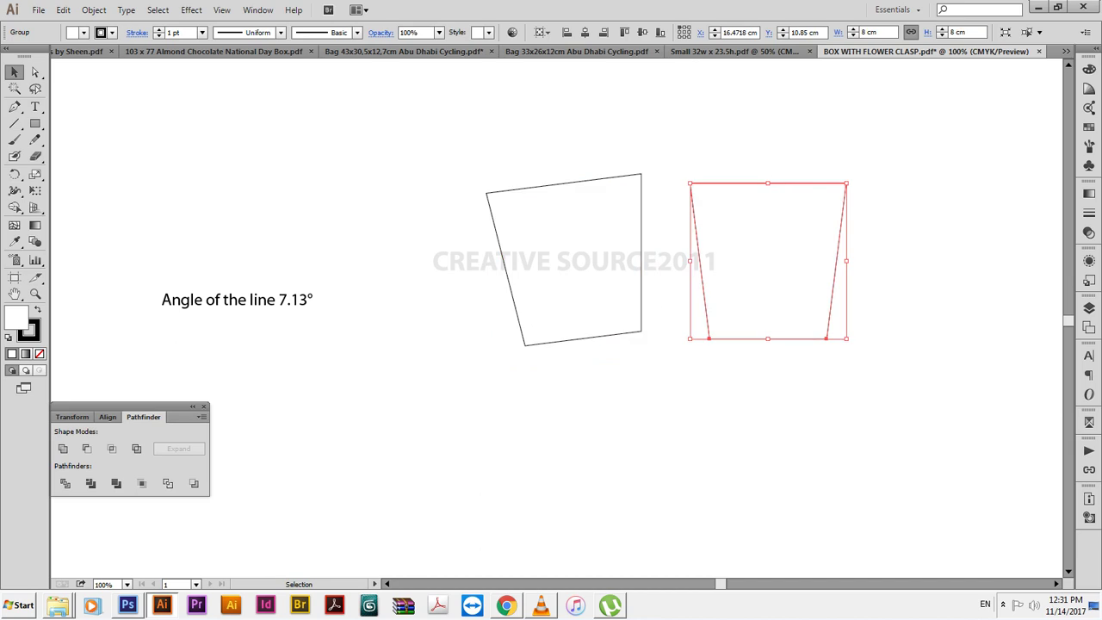
key("r")
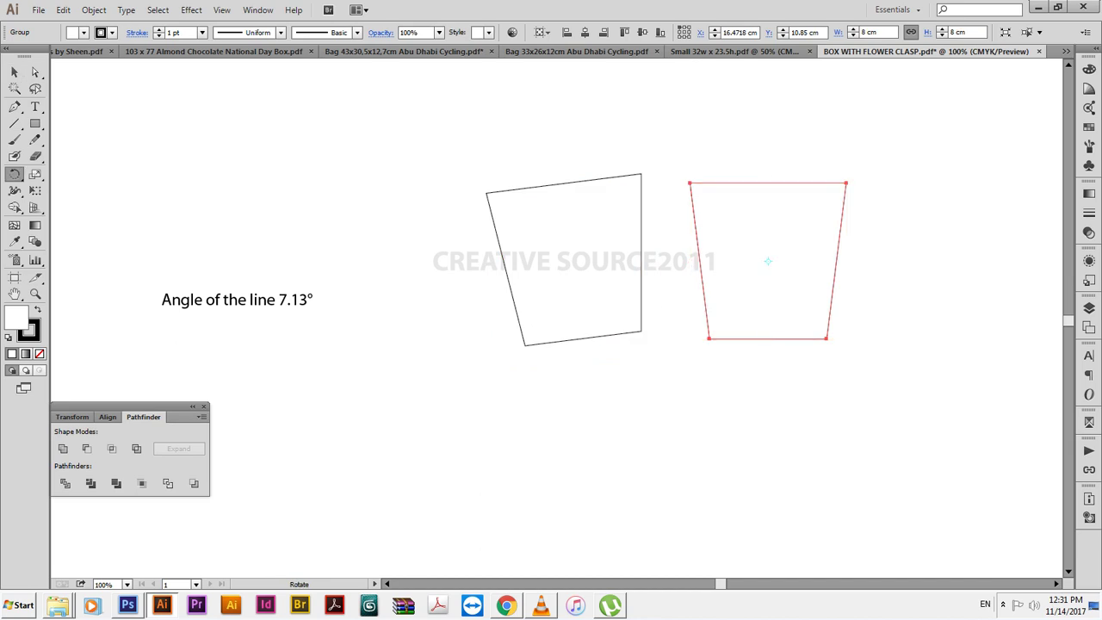
key("Return")
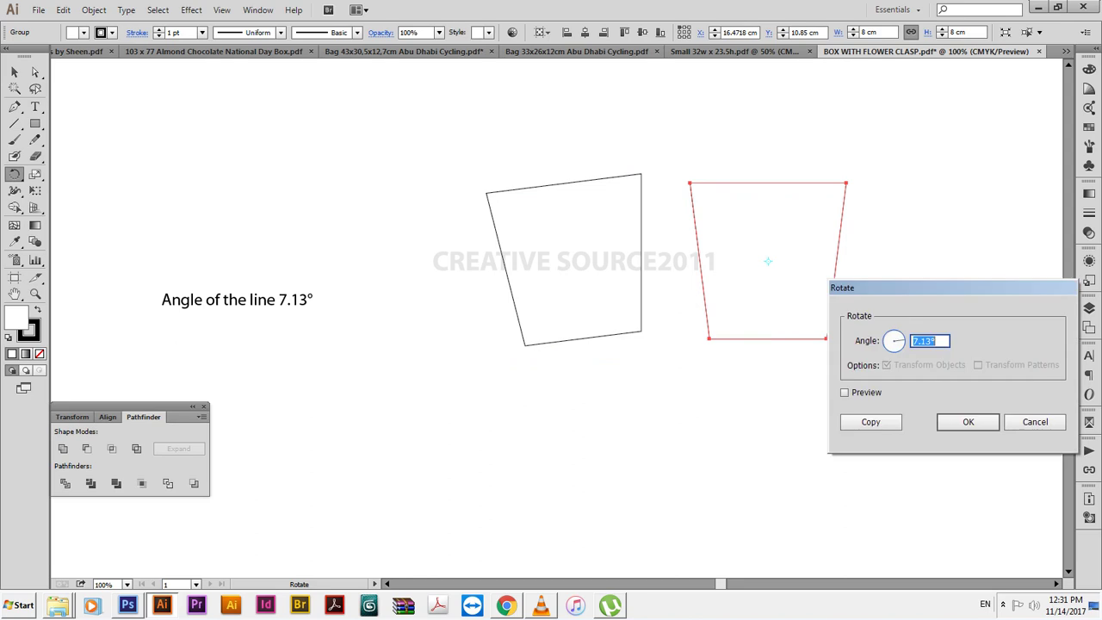
key("Home")
type("-")
key("Return")
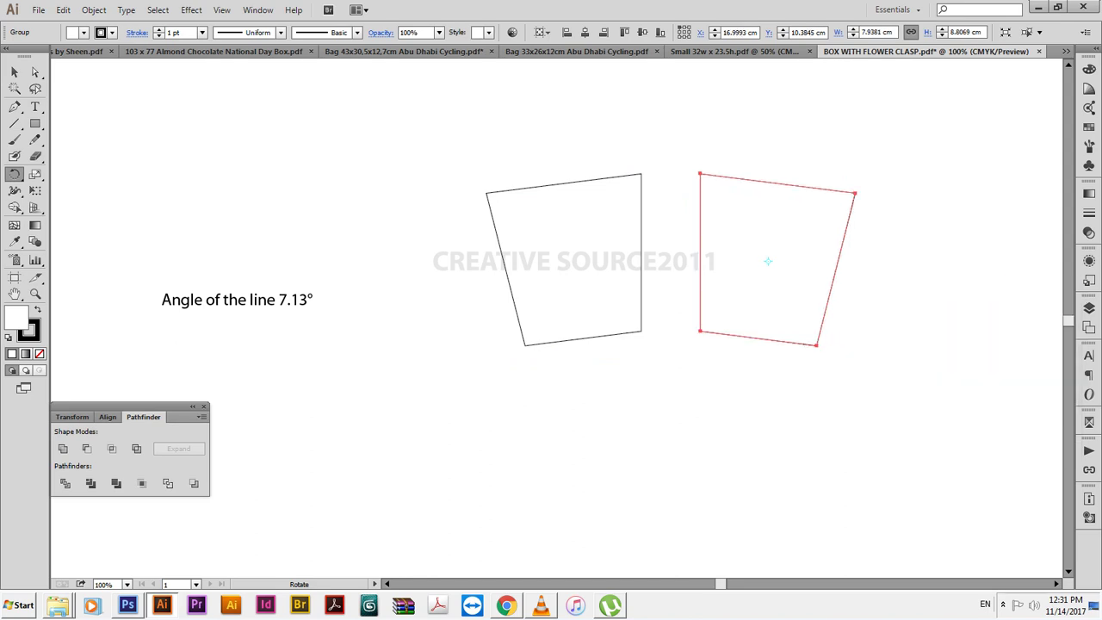
key("v")
key("ctrl+shift+a")
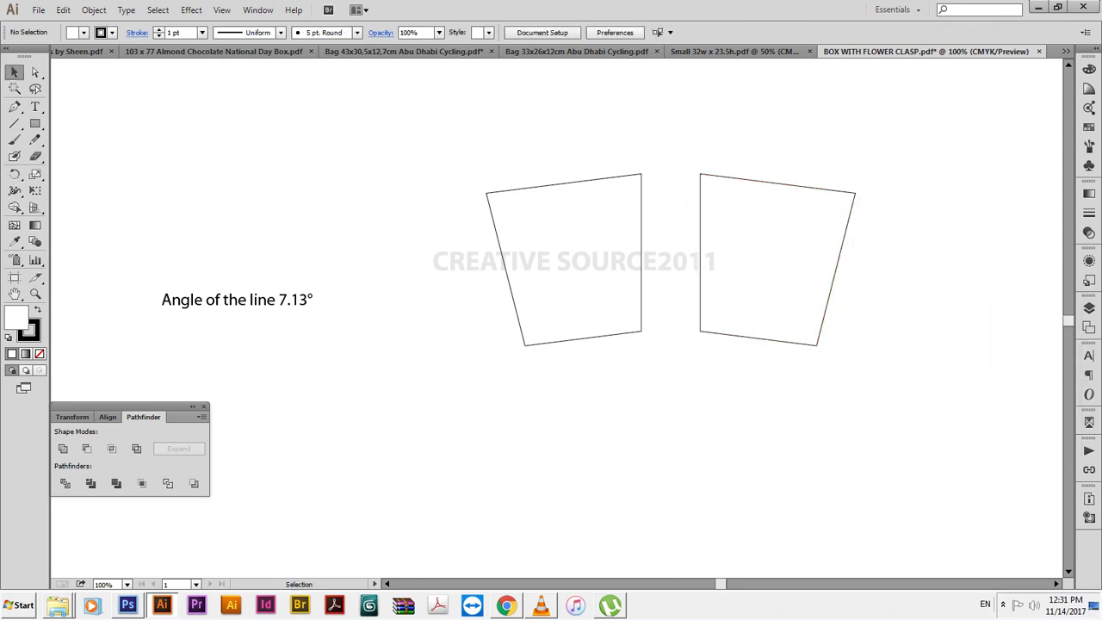
scroll(569, 302, "up", 3)
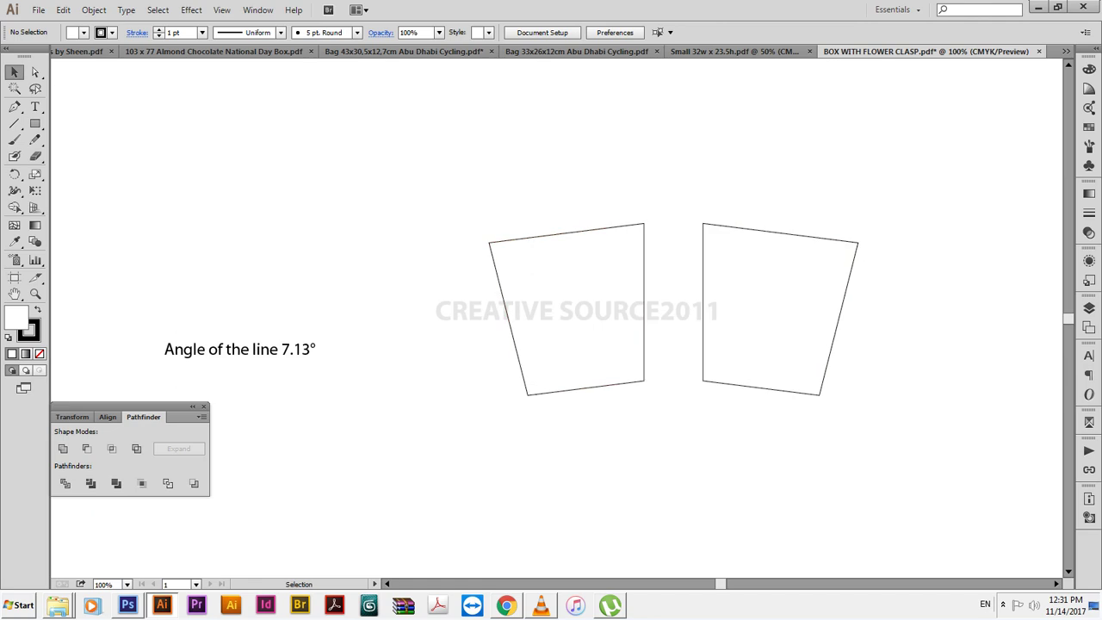
Delete the right trapezoid and rotate the remaining one back to 0°.
left_click(703, 301)
key("Delete")
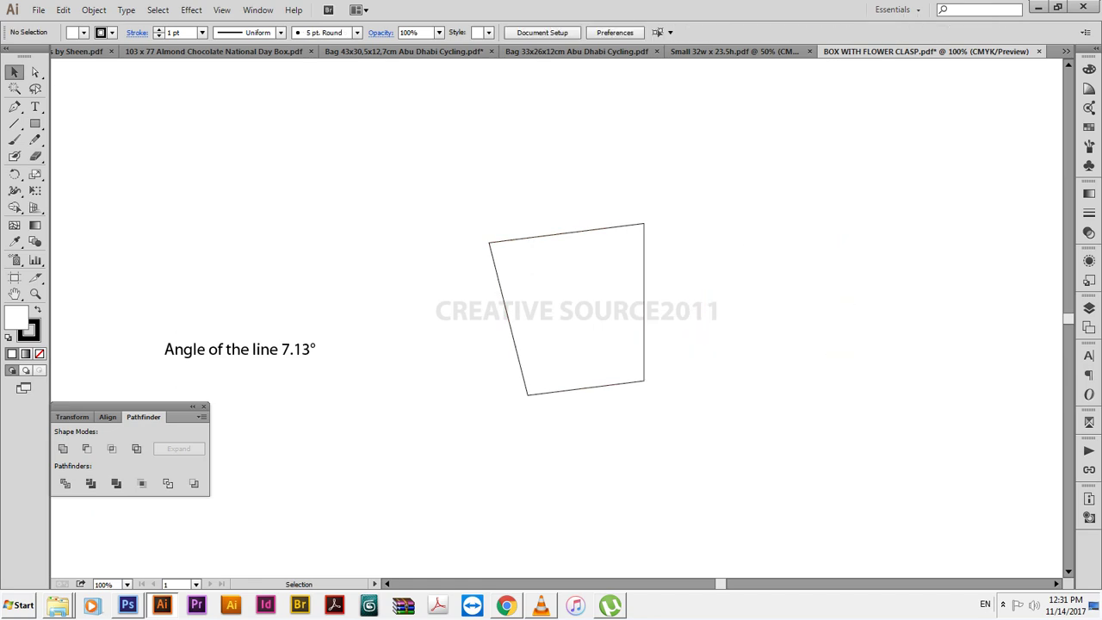
key("ctrl+a")
key("r")
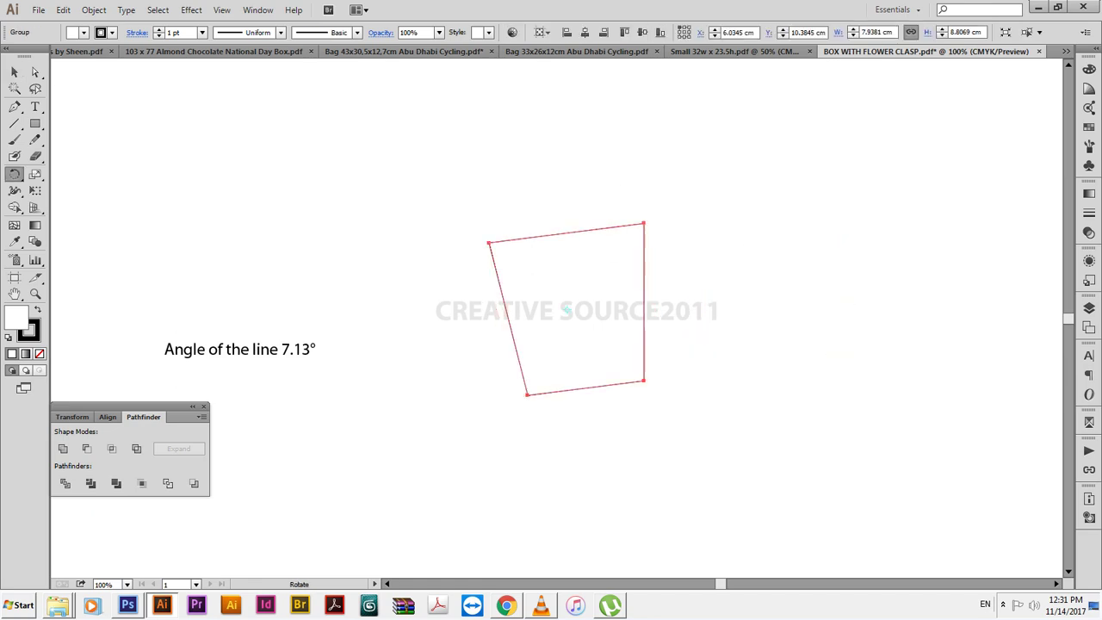
key("Return")
key("Return")
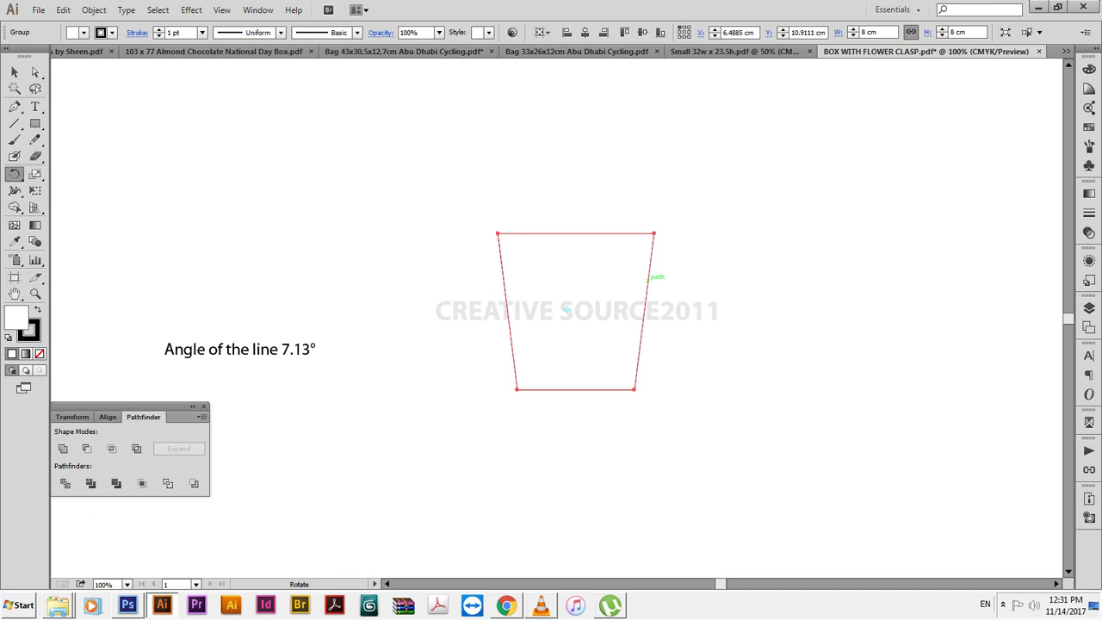
key("v")
key("ctrl+shift+a")
Select the upright trapezoid and show its position and size in the Transform panel.
scroll(582, 409, "up", 3)
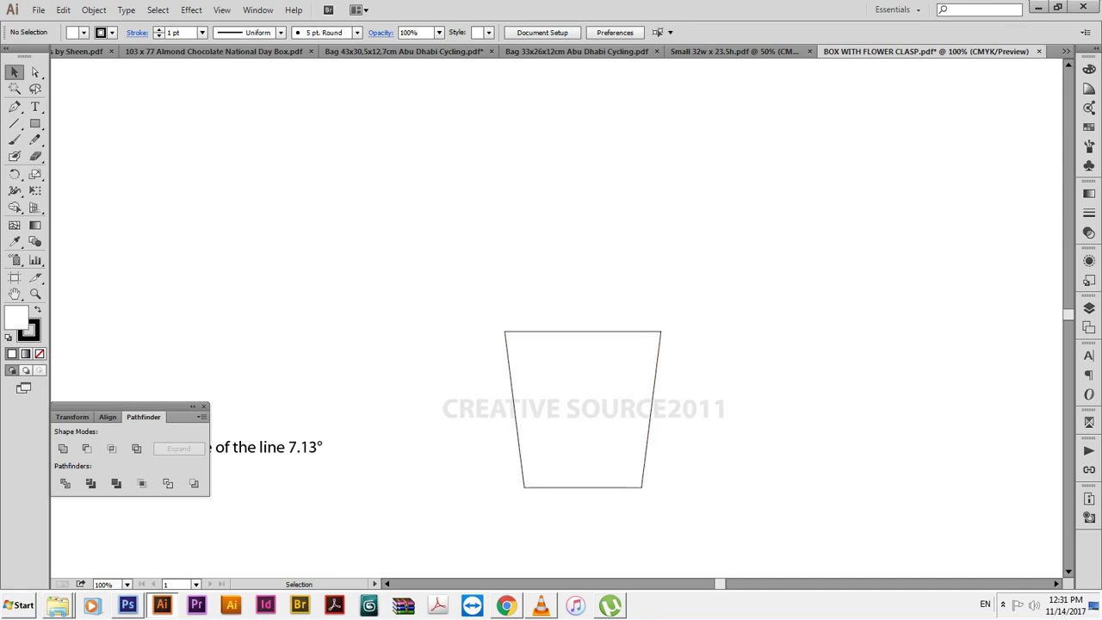
left_click(583, 331)
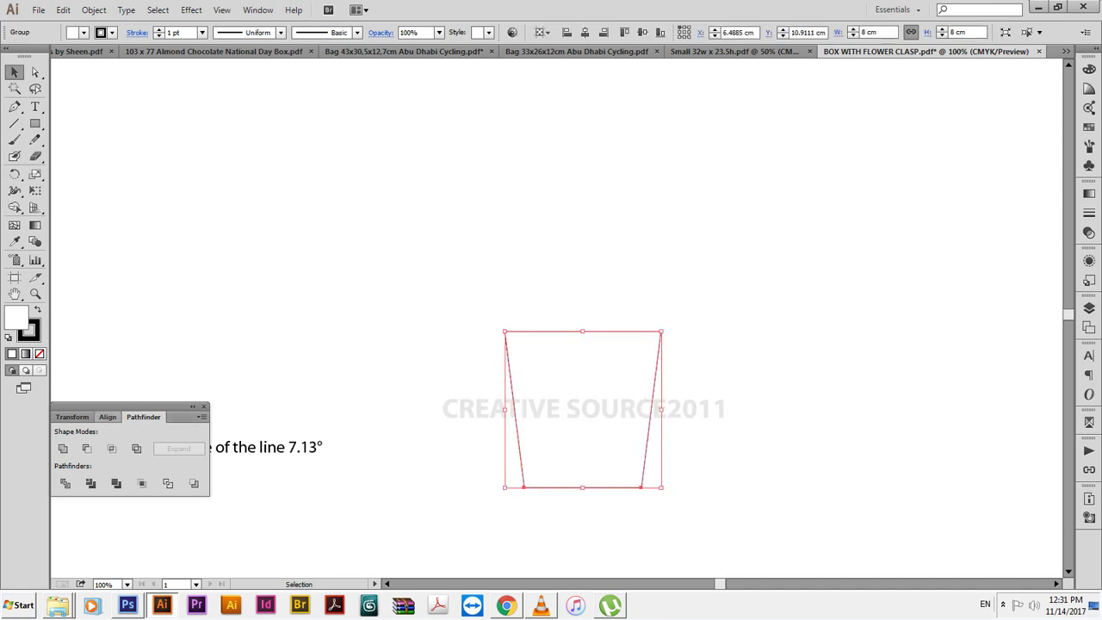
key("shift+F8")
left_click_drag(583, 409, 597, 461)
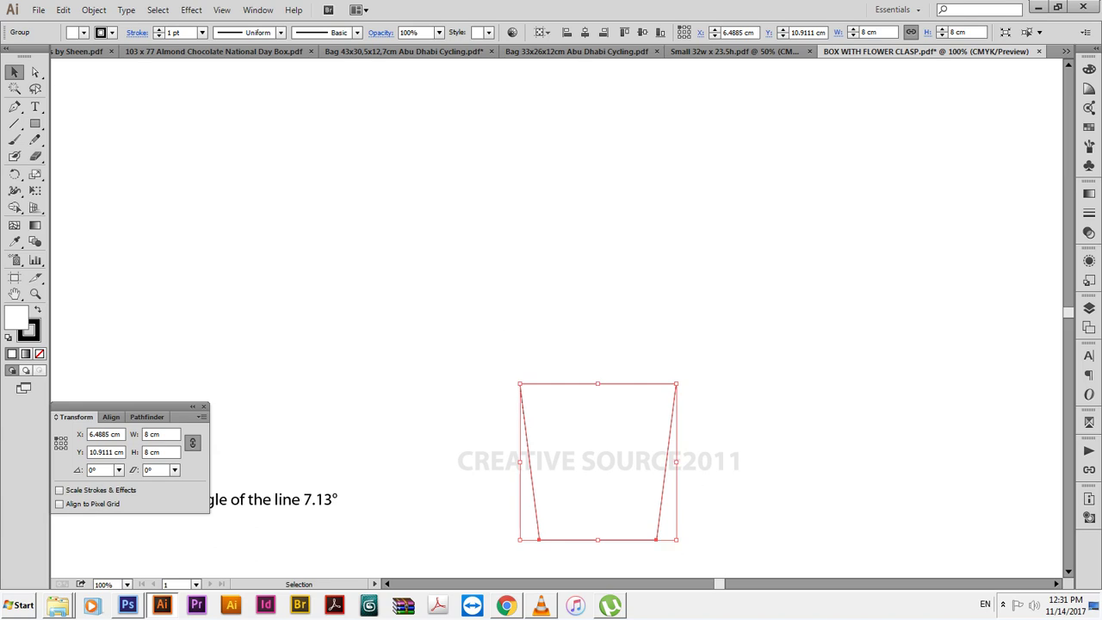
Draw an 8 × 4 cm rectangle above the trapezoid.
key("m")
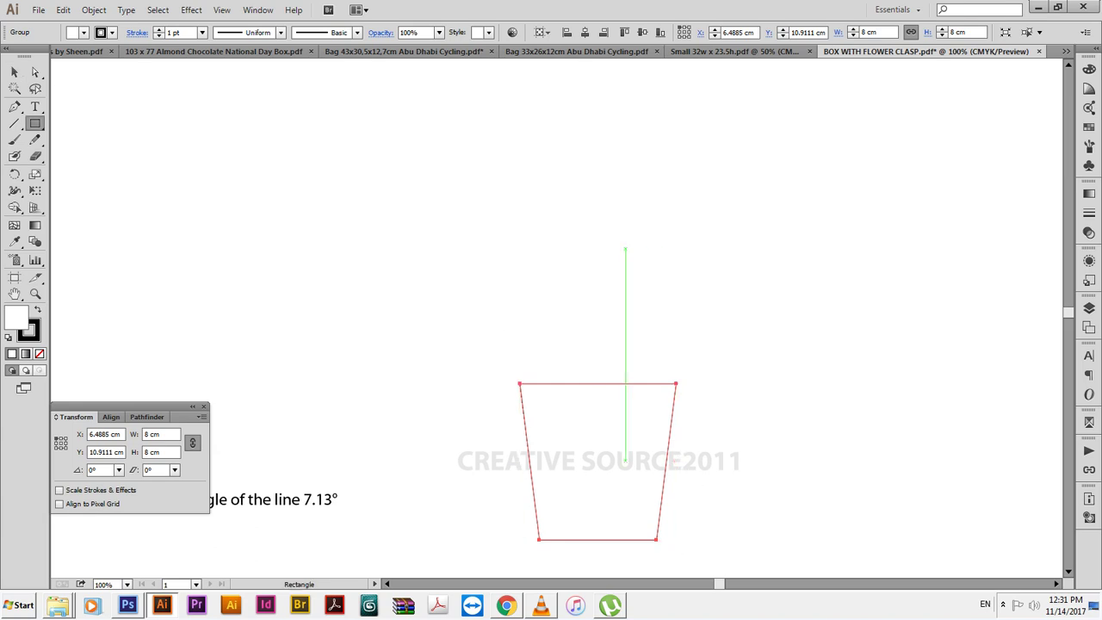
left_click(542, 452)
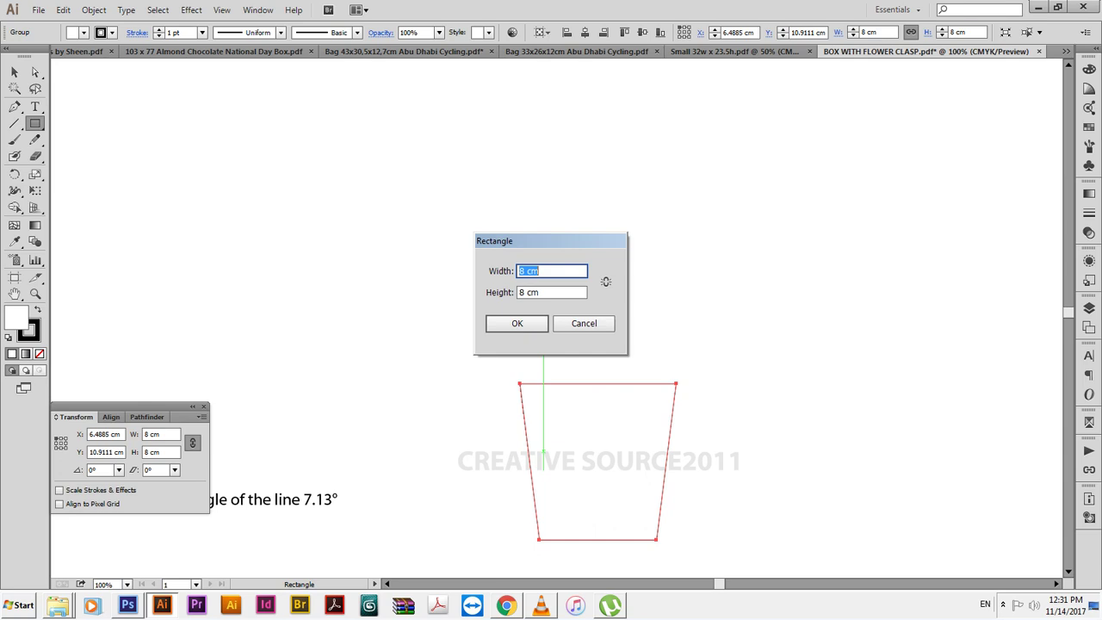
key("Tab")
type("4")
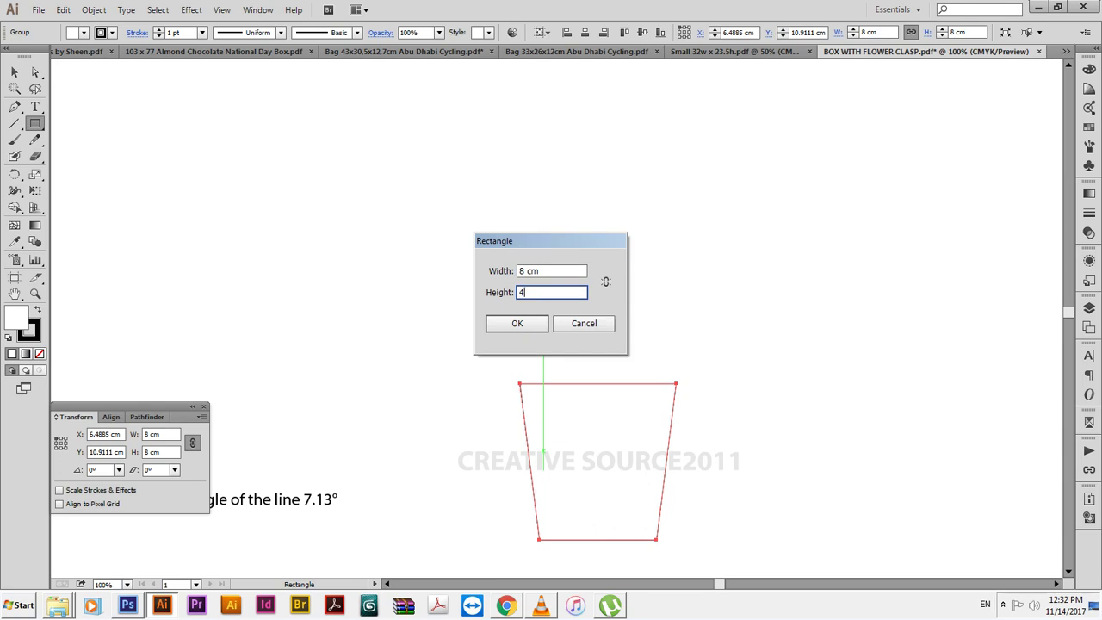
key("Return")
Centre the rectangle horizontally over the trapezoid and seat it flush on its top edge.
key("v")
key("ctrl+a")
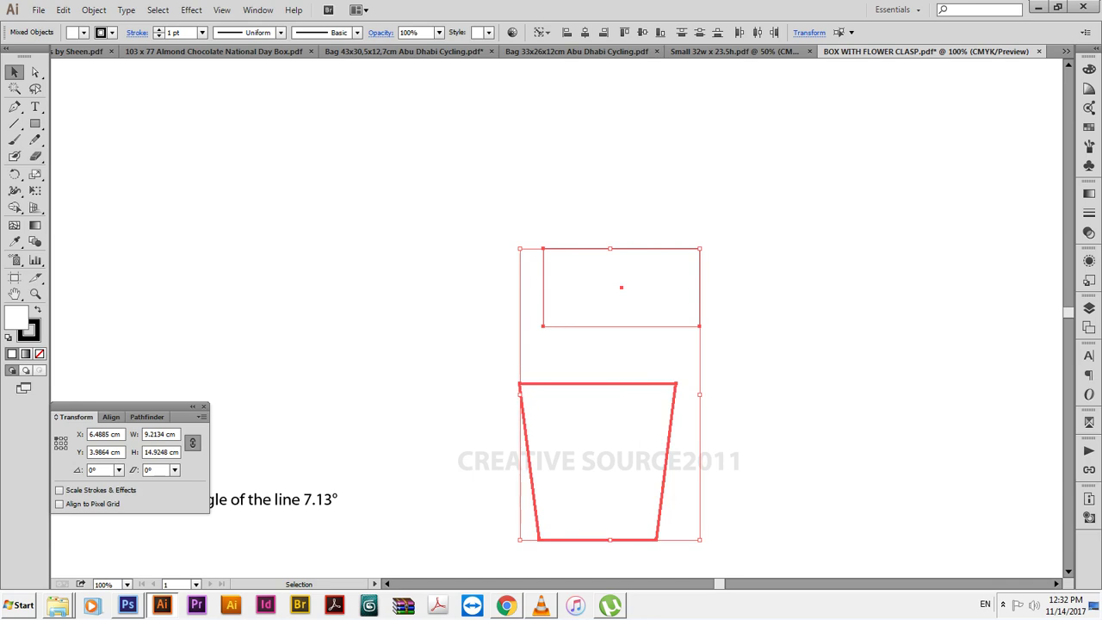
left_click(111, 417)
left_click(87, 449)
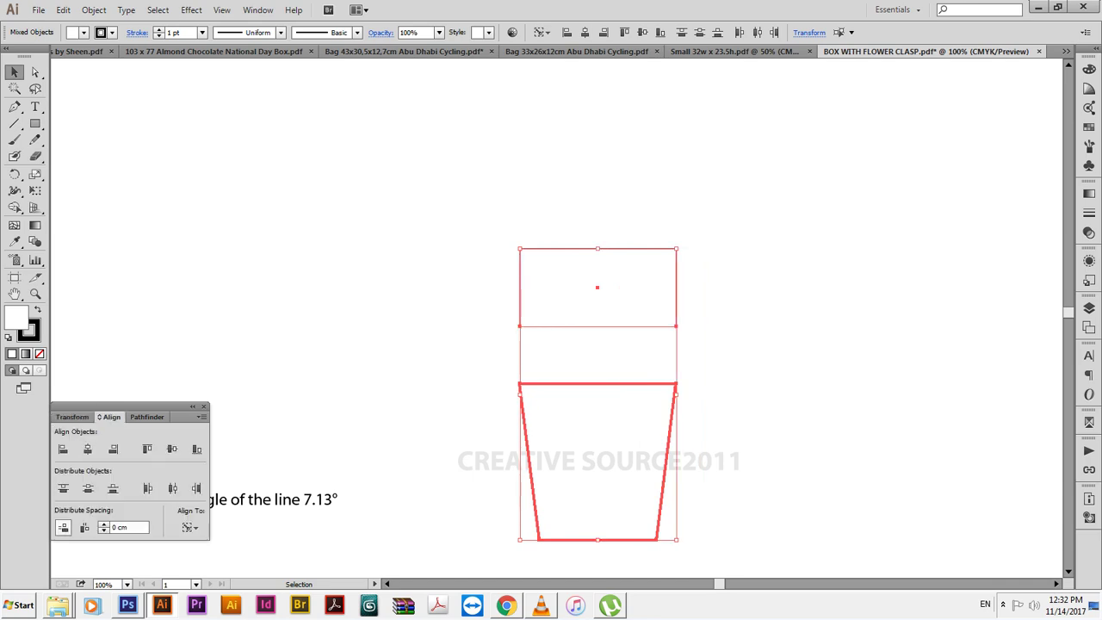
left_click(64, 527)
key("ctrl+shift+a")
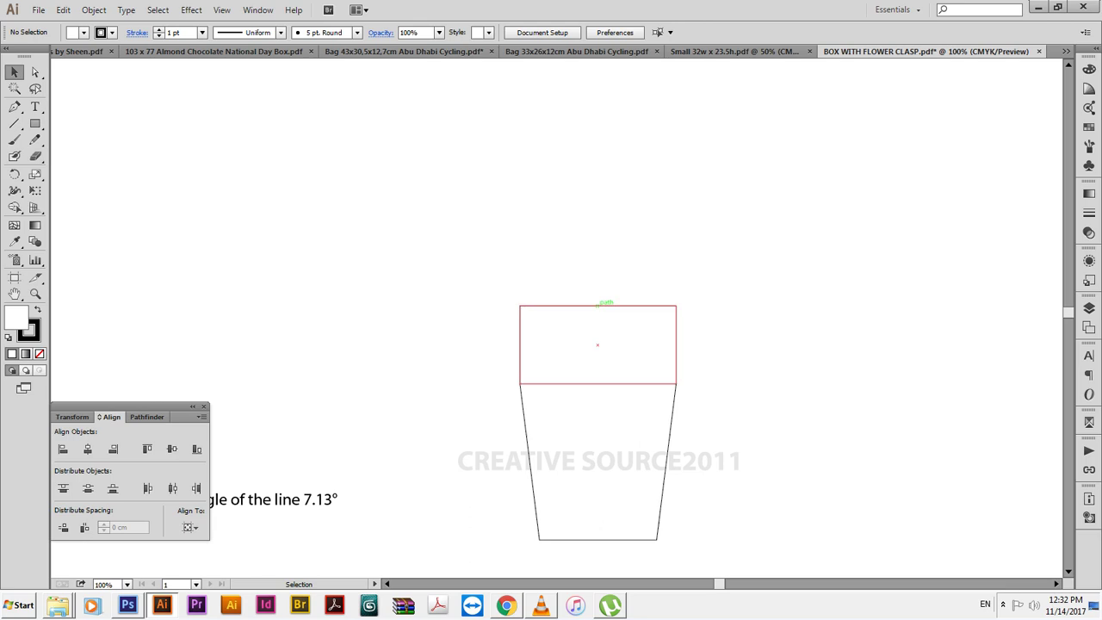
left_click(598, 306)
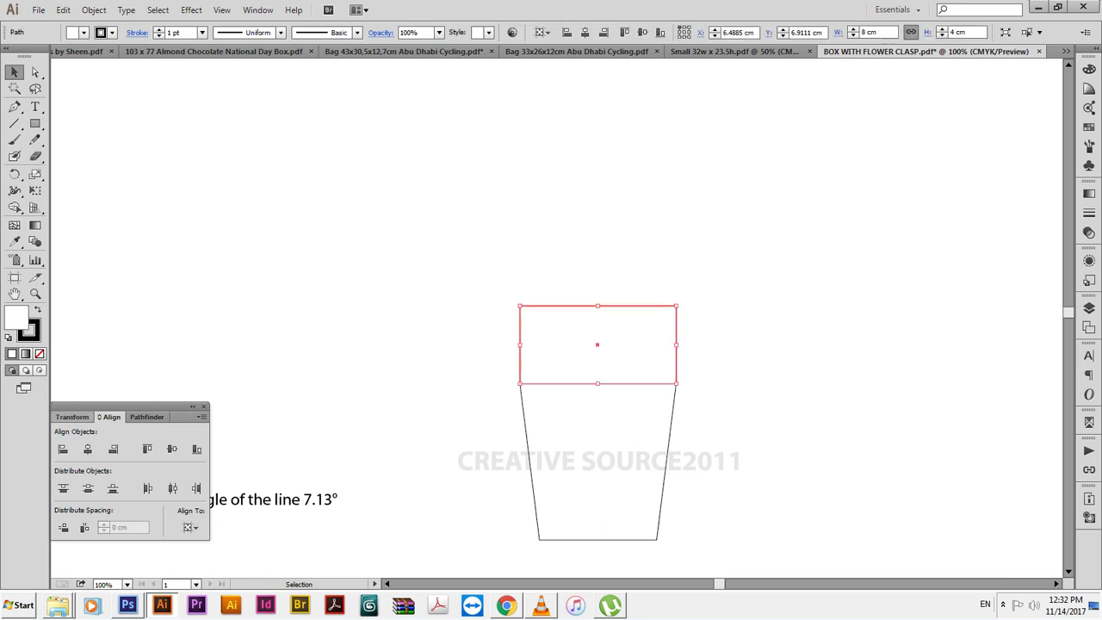
With proportions unlinked, set the top rectangle's height to 8 cm, making an 8 × 8 cm square.
left_click(74, 417)
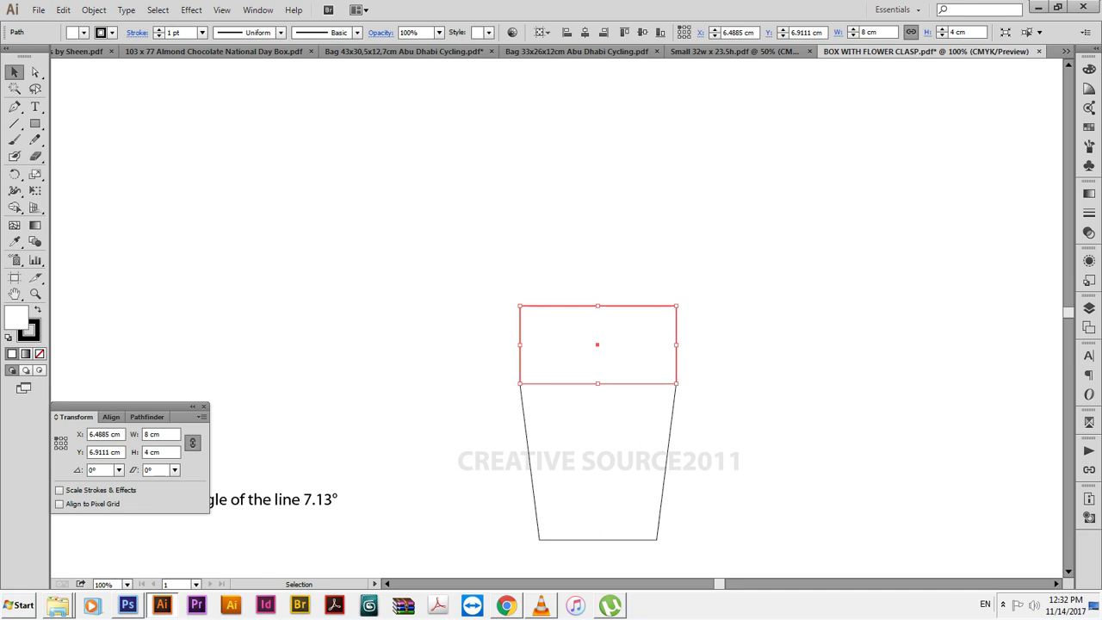
left_click(193, 443)
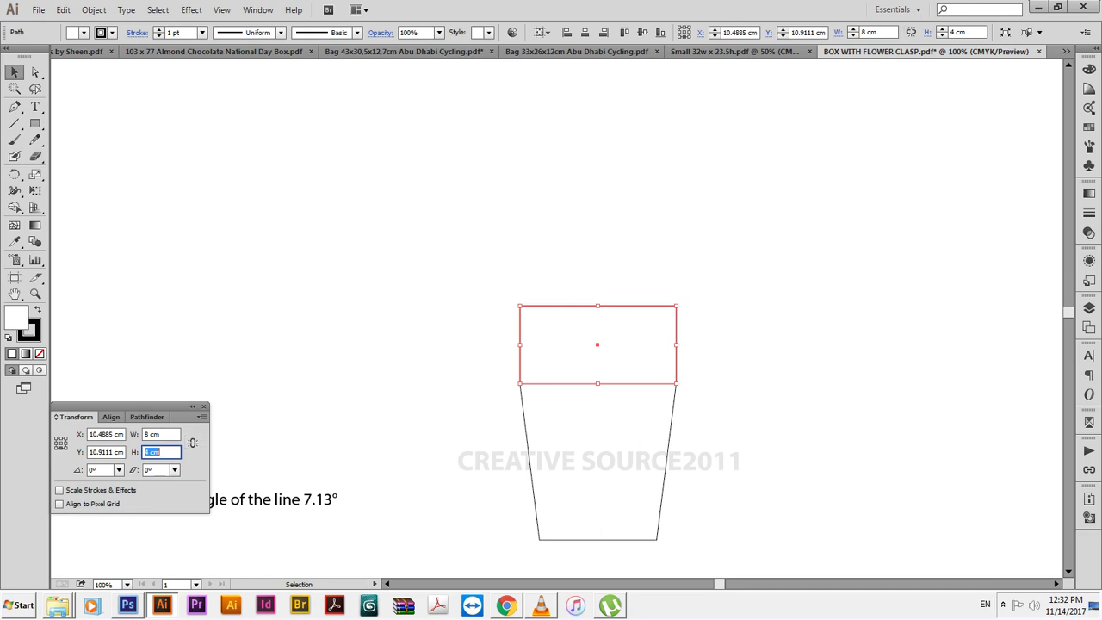
type("8")
key("Return")
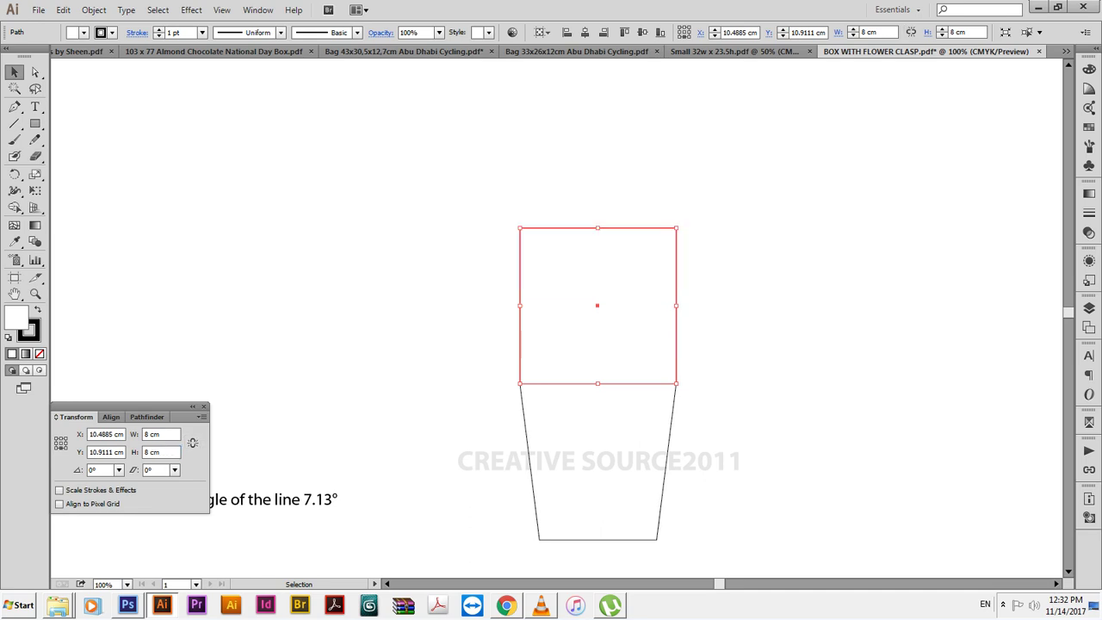
key("ctrl+shift+a")
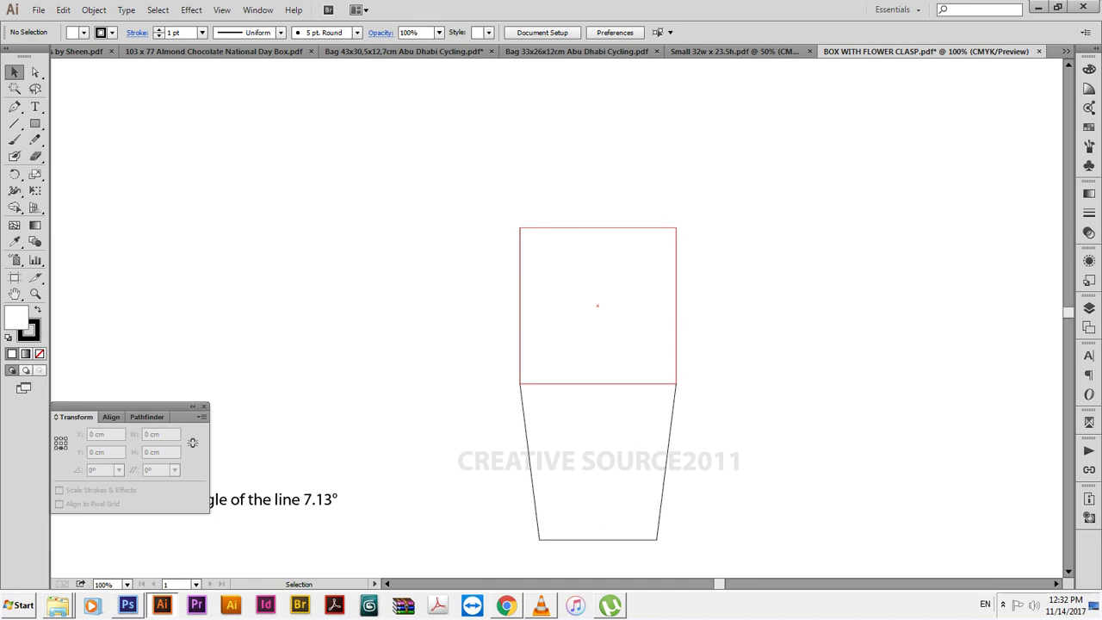
key("m")
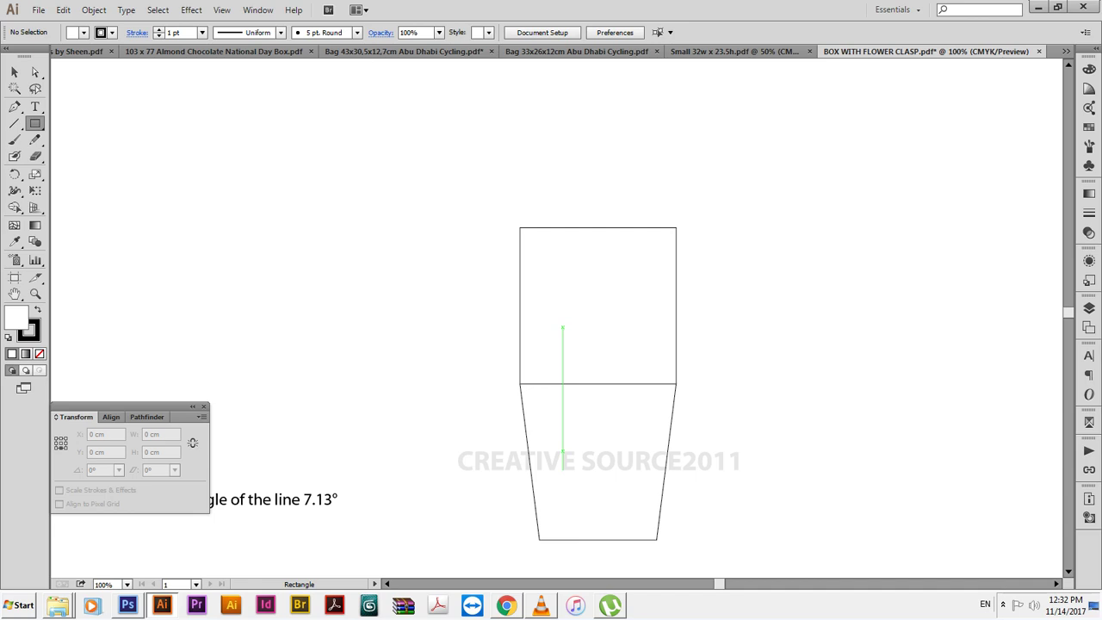
Move a copy of the square to X 6.4885 cm and shrink it to 4 × 4 cm.
key("v")
left_click(597, 305)
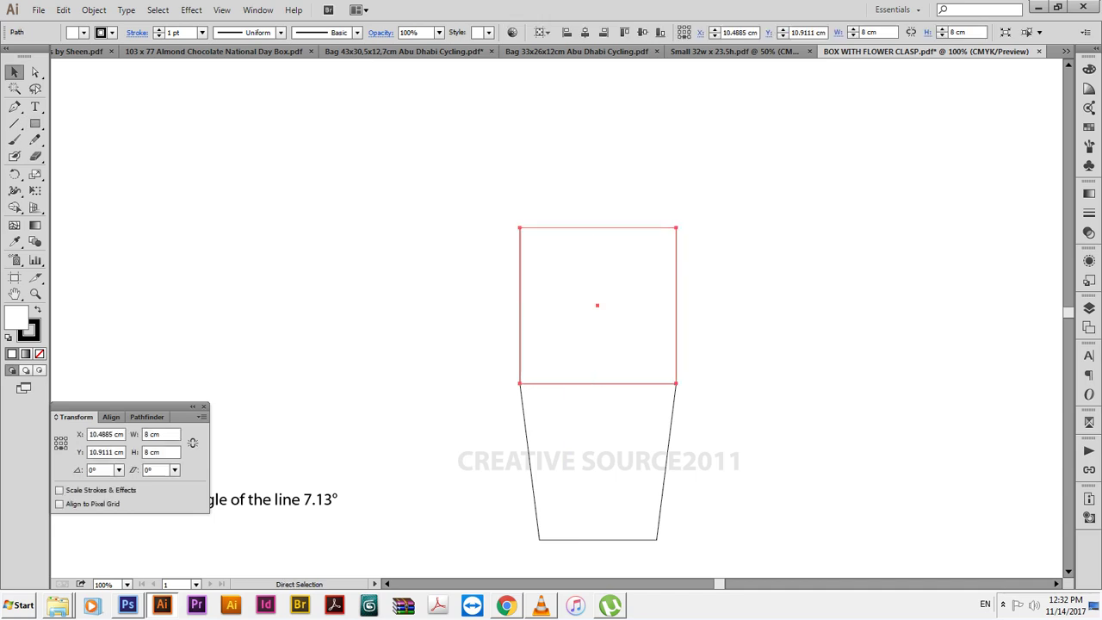
type("v")
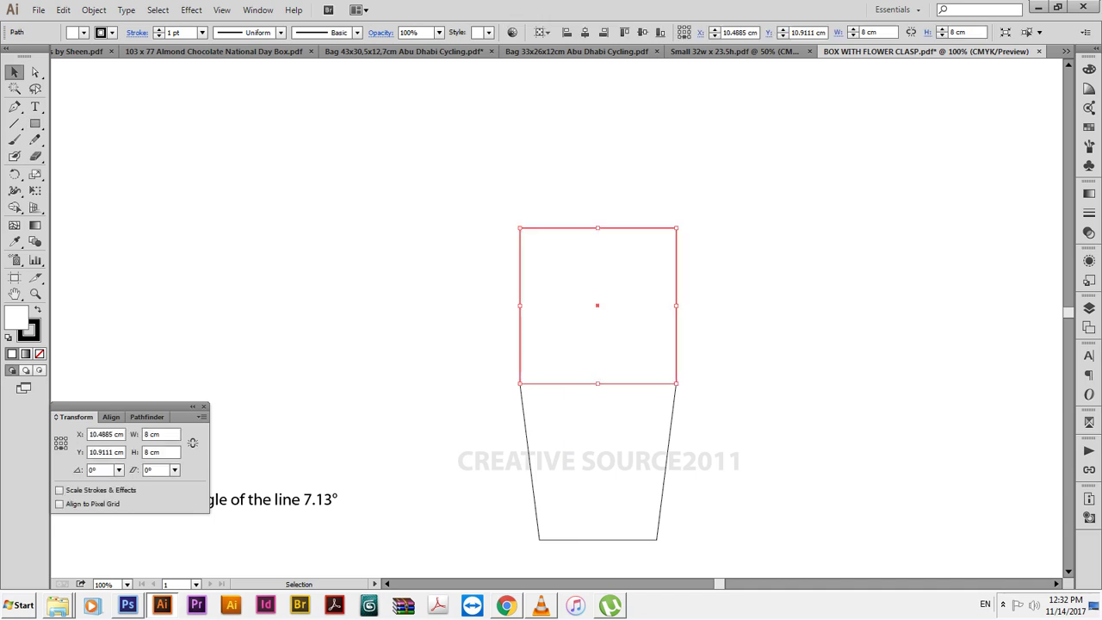
type("6.4885")
key("Return")
key("Tab")
type("4")
key("Tab")
type("4")
key("Return")
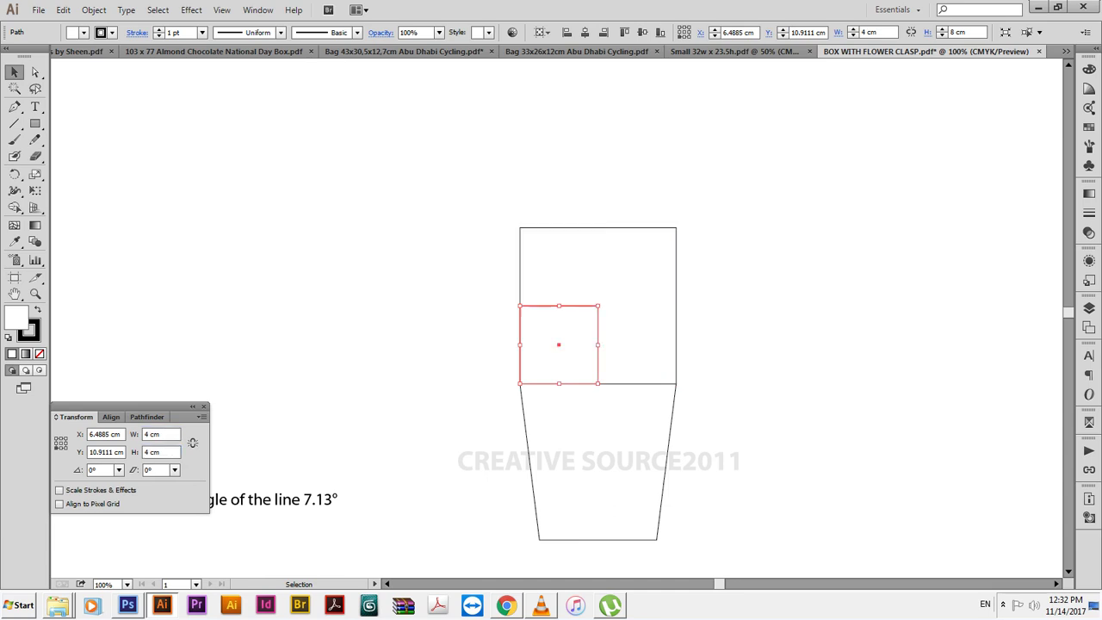
Delete the small helper square's points so only the diagonal line remains.
key("a")
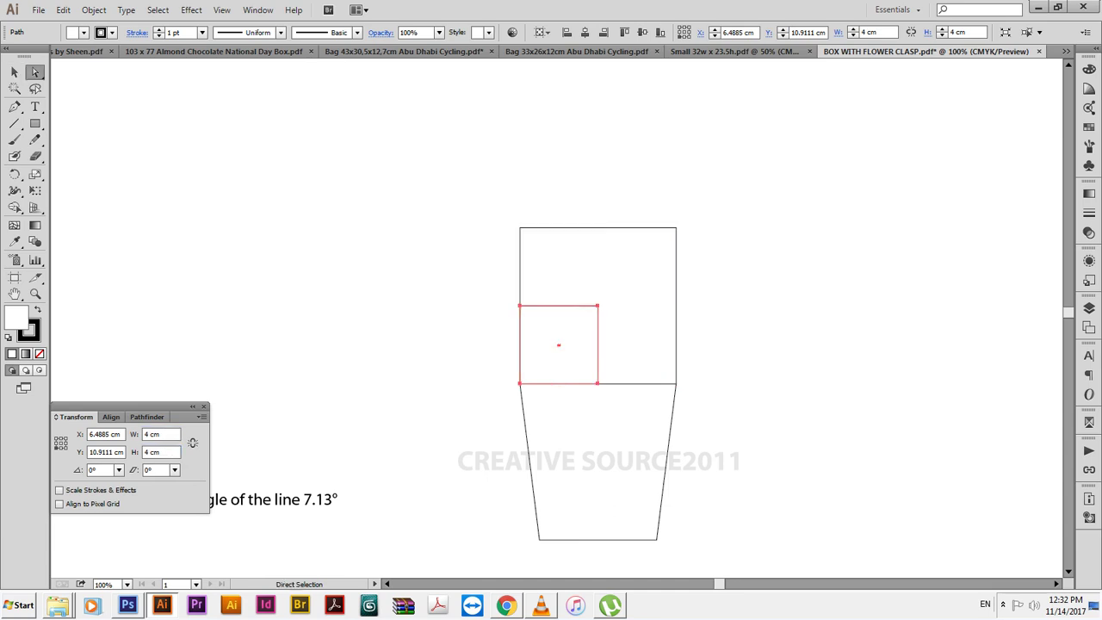
left_click(520, 306)
left_click(598, 383)
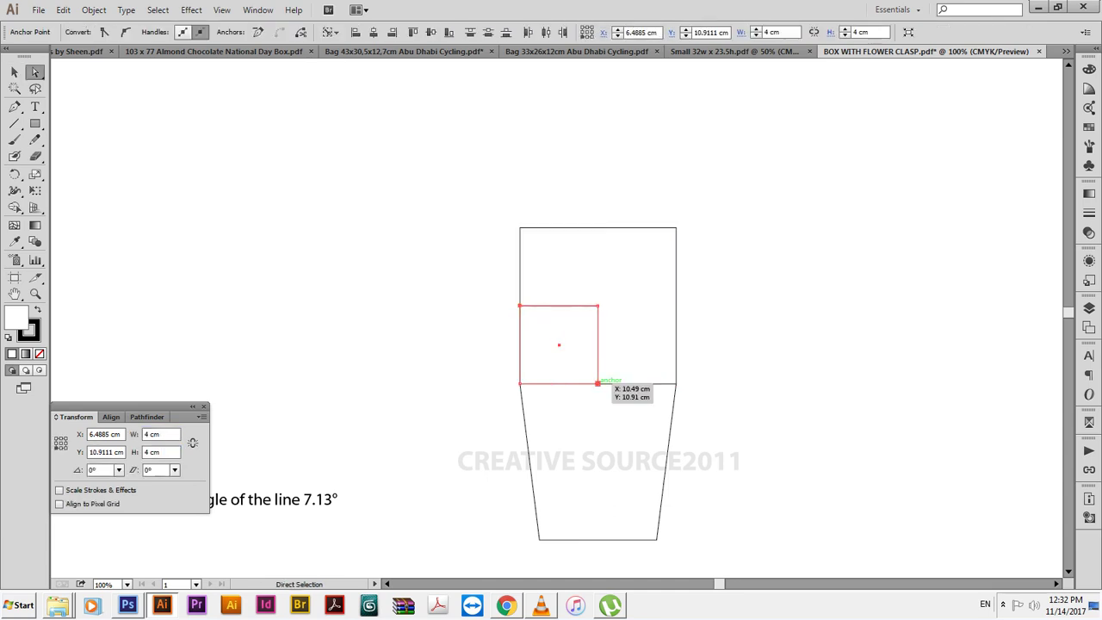
key("Delete")
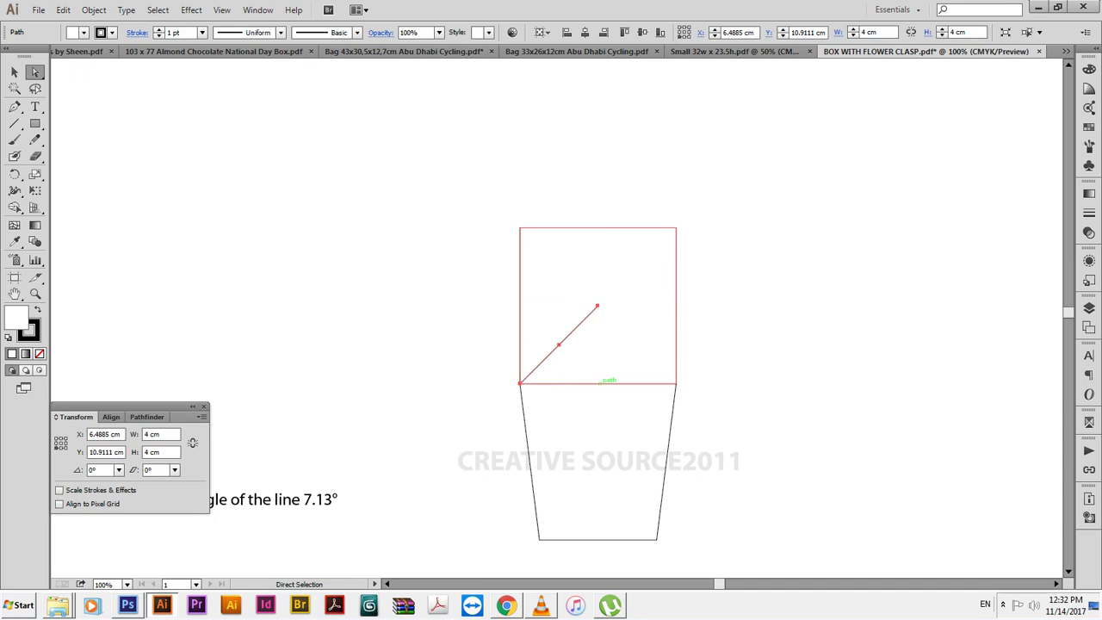
key("v")
key("ctrl+shift+a")
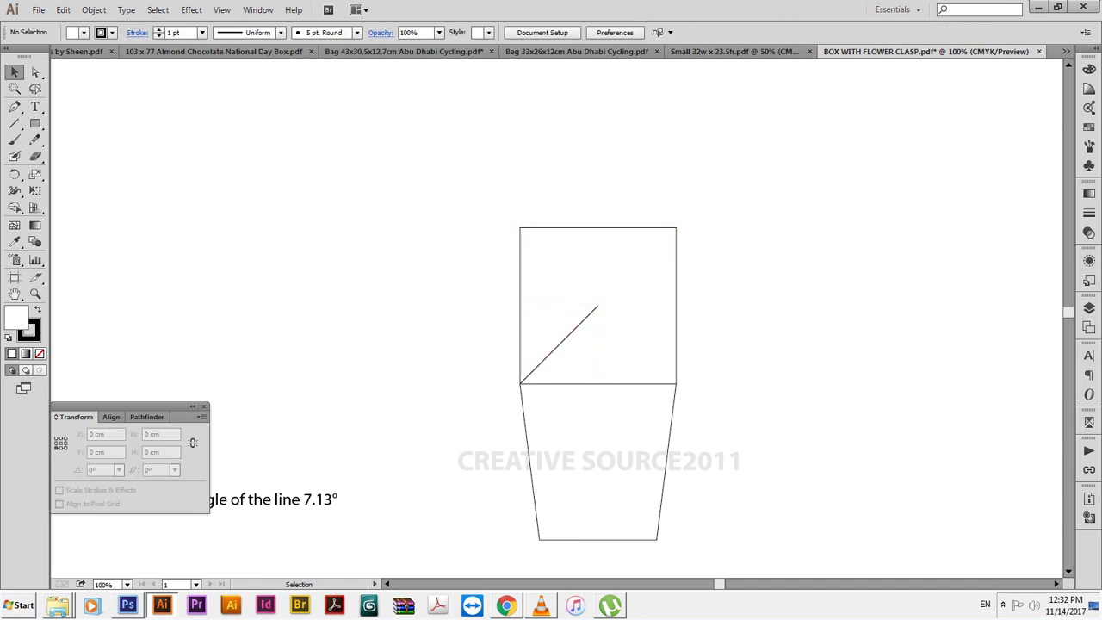
key("ctrl+plus")
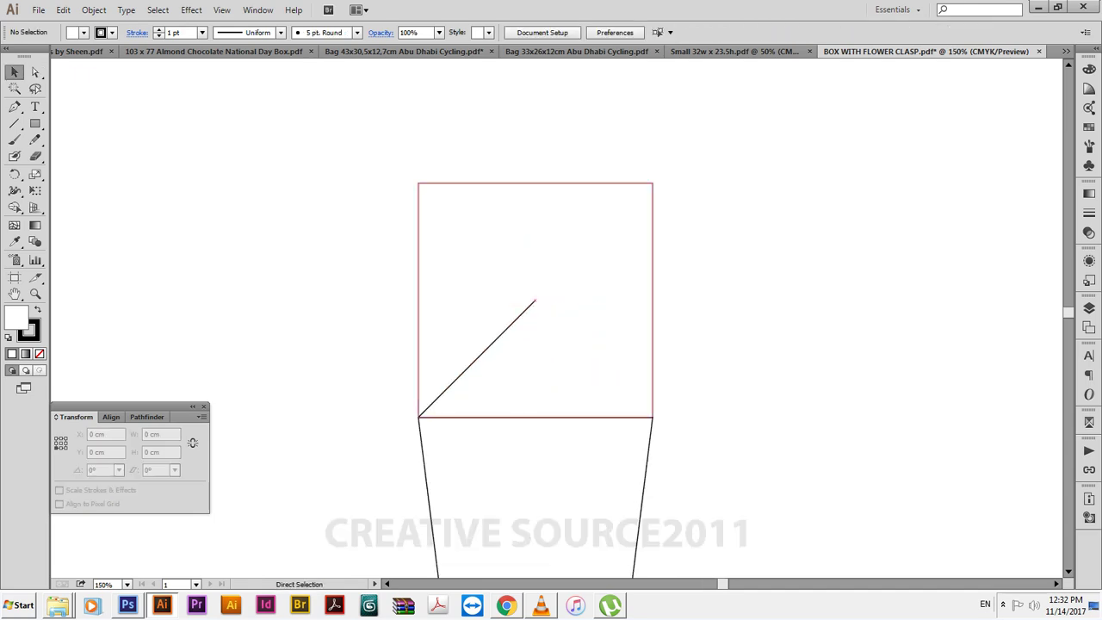
Draw a 4 × 4 cm circle with no fill.
left_click(497, 340)
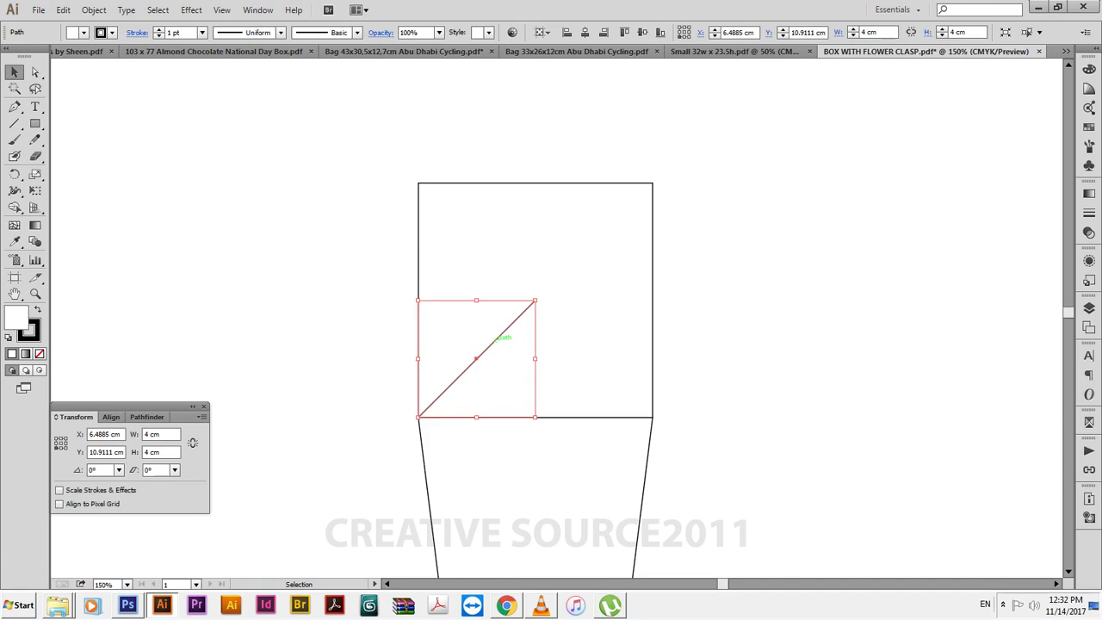
key("l")
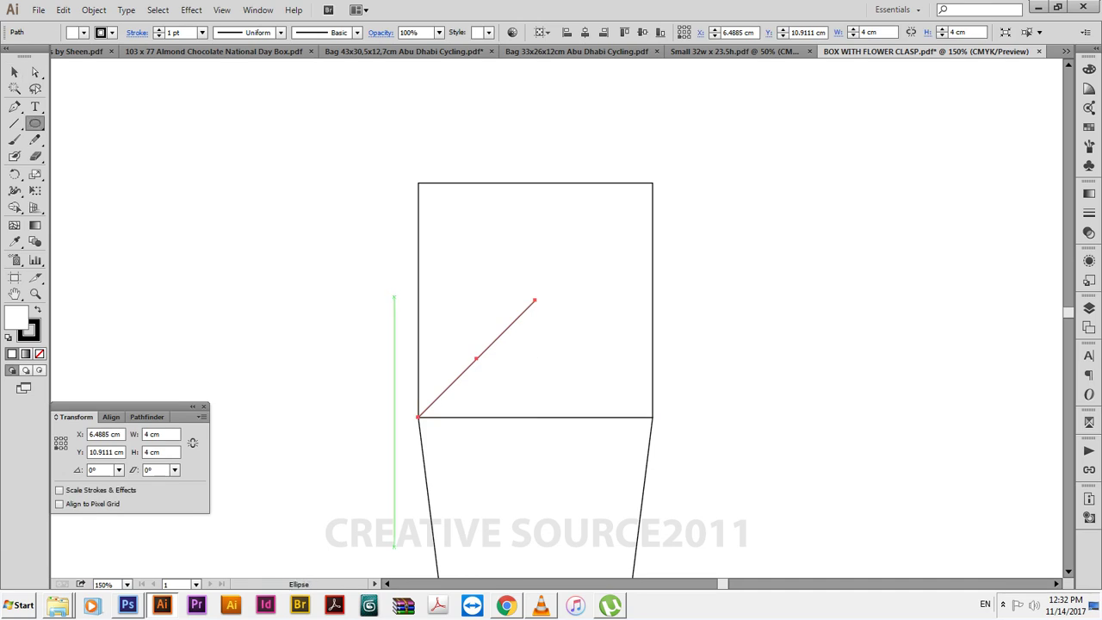
left_click(385, 298)
type("4")
key("Tab")
type("4")
key("Return")
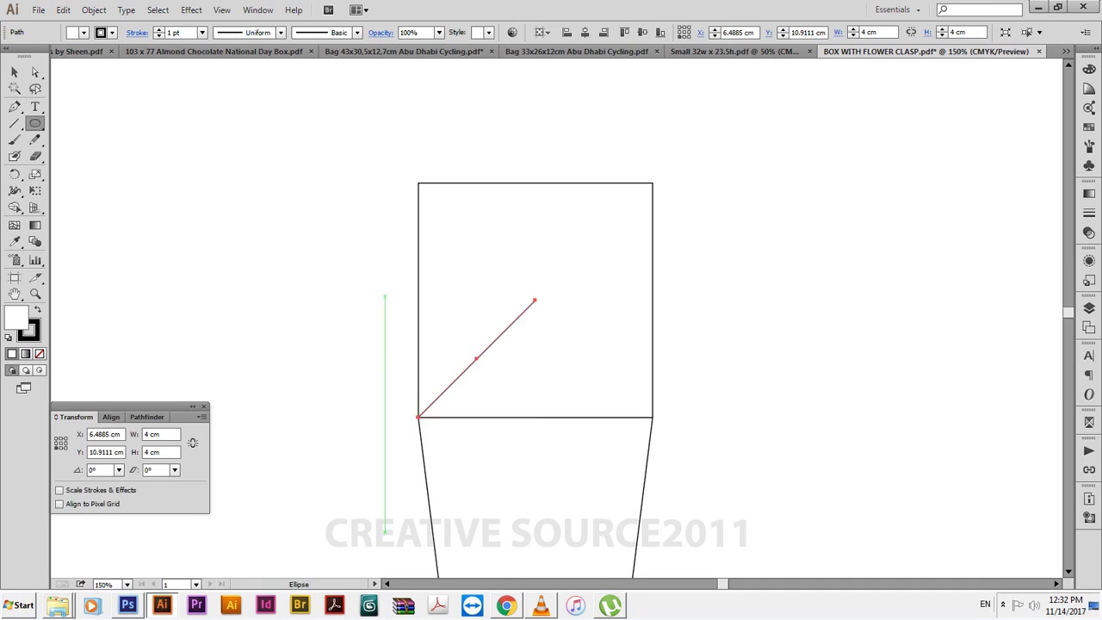
key("v")
key("slash")
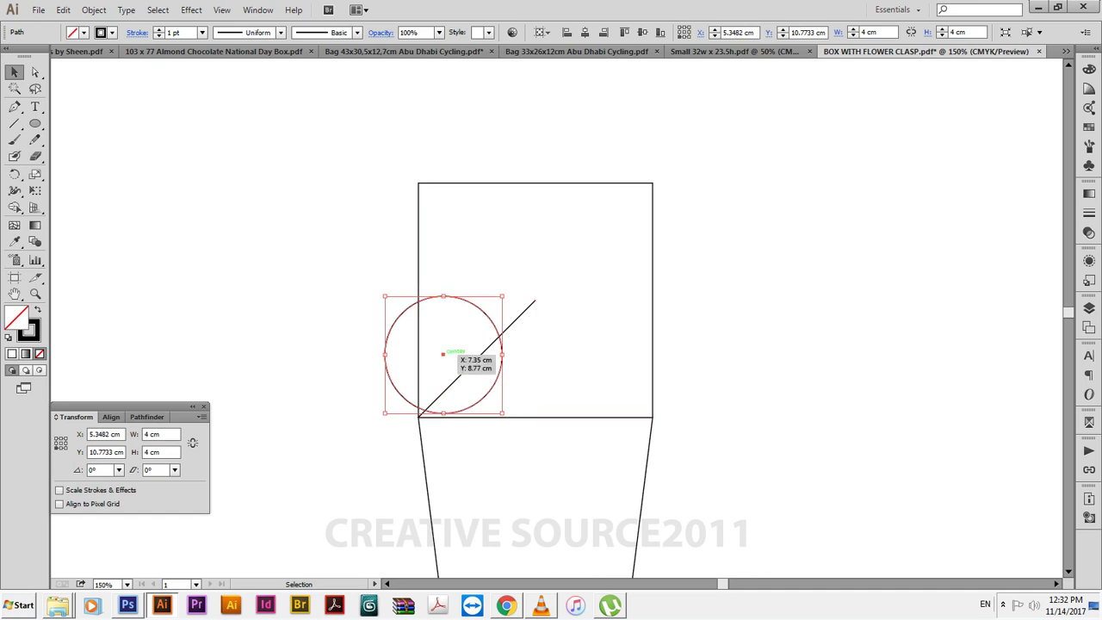
Align the circle to the square's left and bottom edges.
left_click(418, 266, "shift")
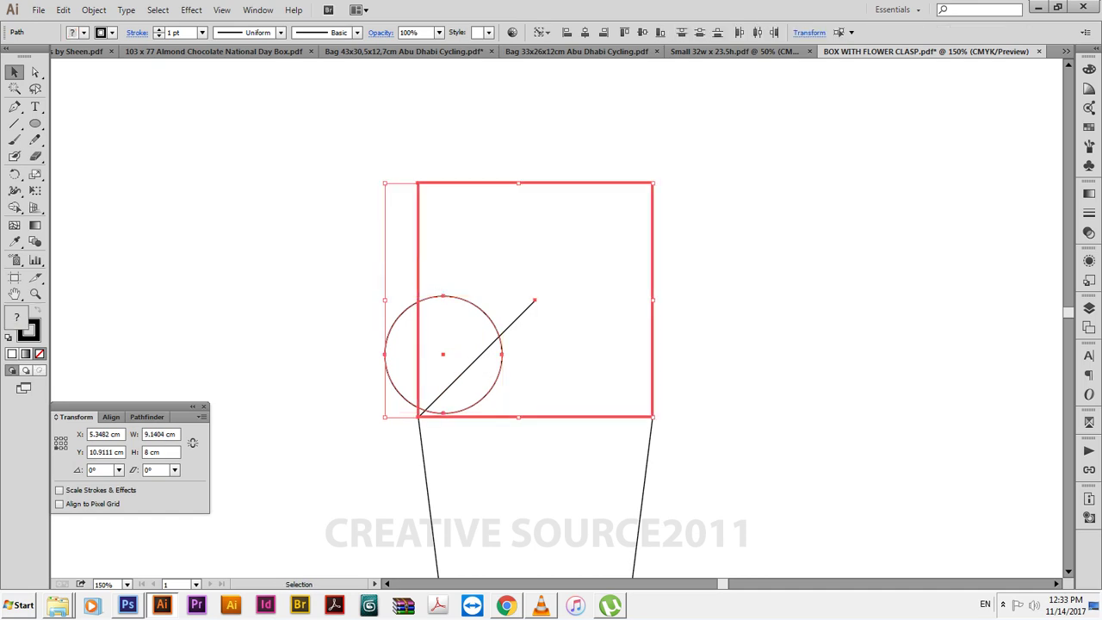
left_click(566, 32)
left_click(660, 32)
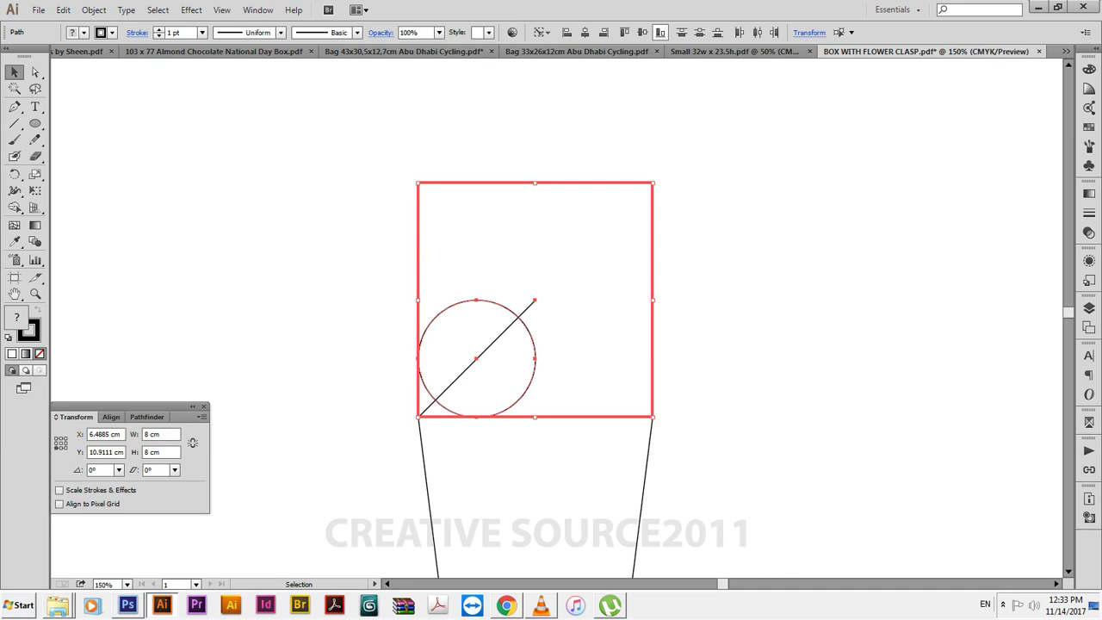
key("ctrl+shift+a")
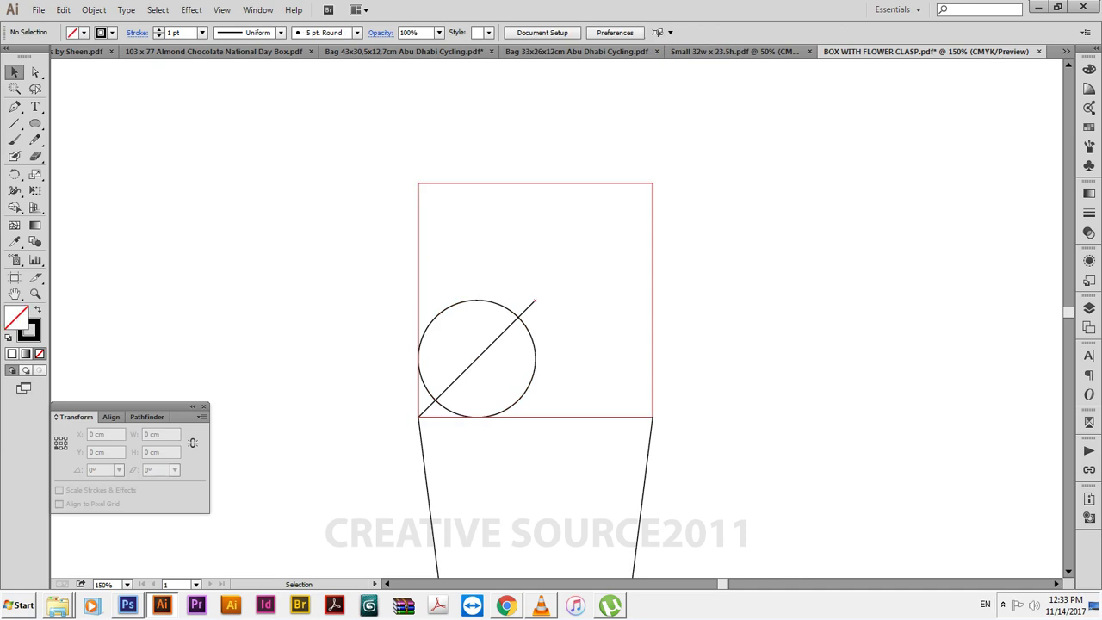
Move the circle up 2 cm (horizontal 0, vertical -2 cm).
left_click(528, 388)
key("Return")
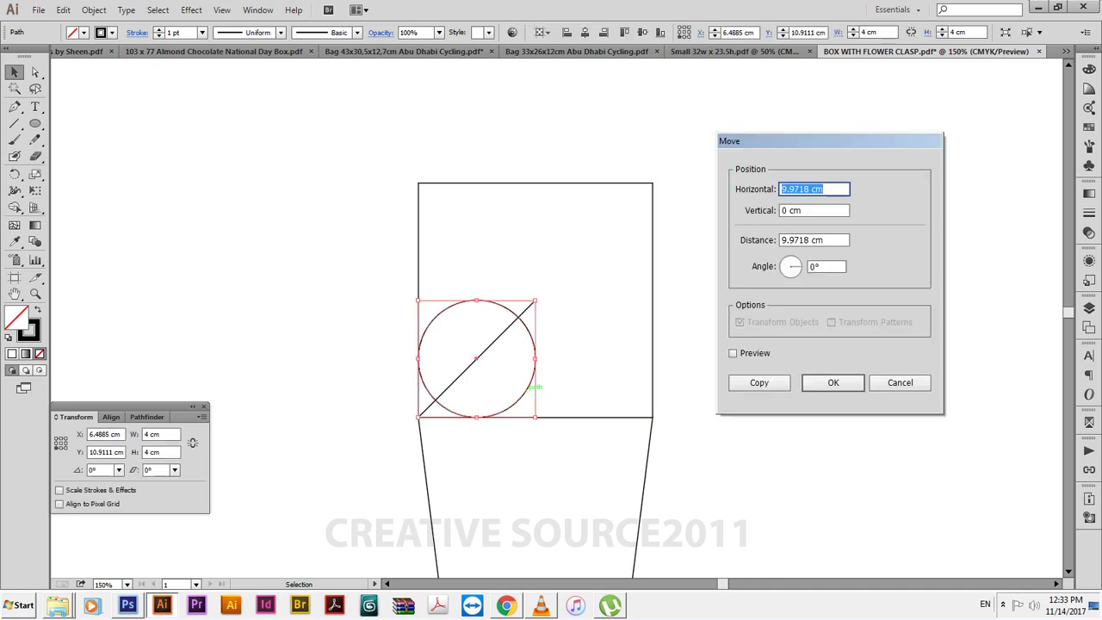
type("0")
key("Tab")
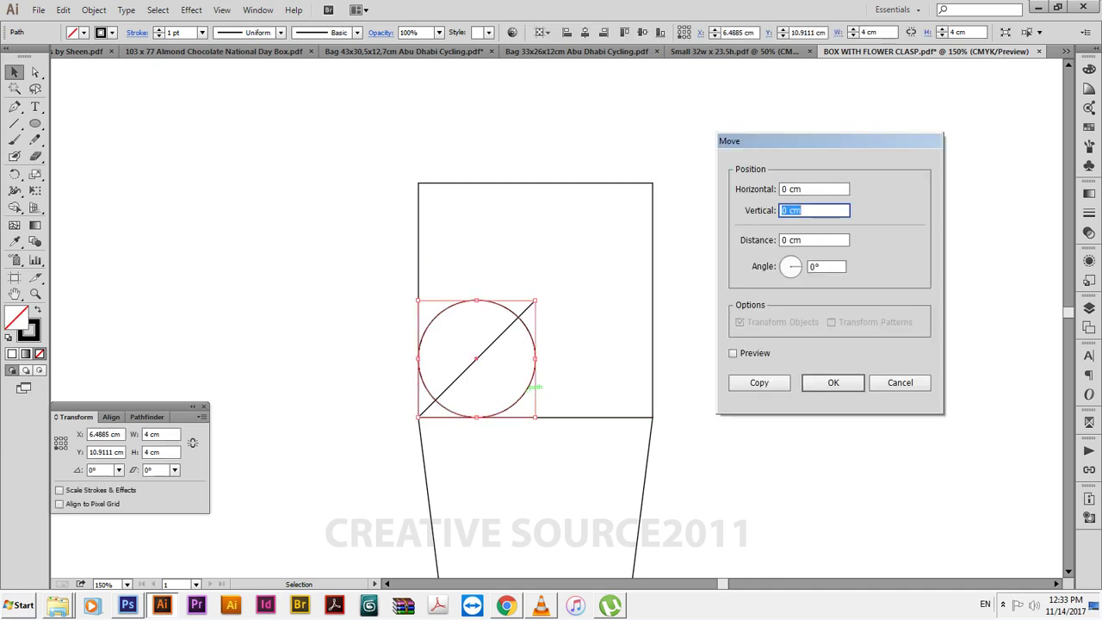
type("-2")
key("Return")
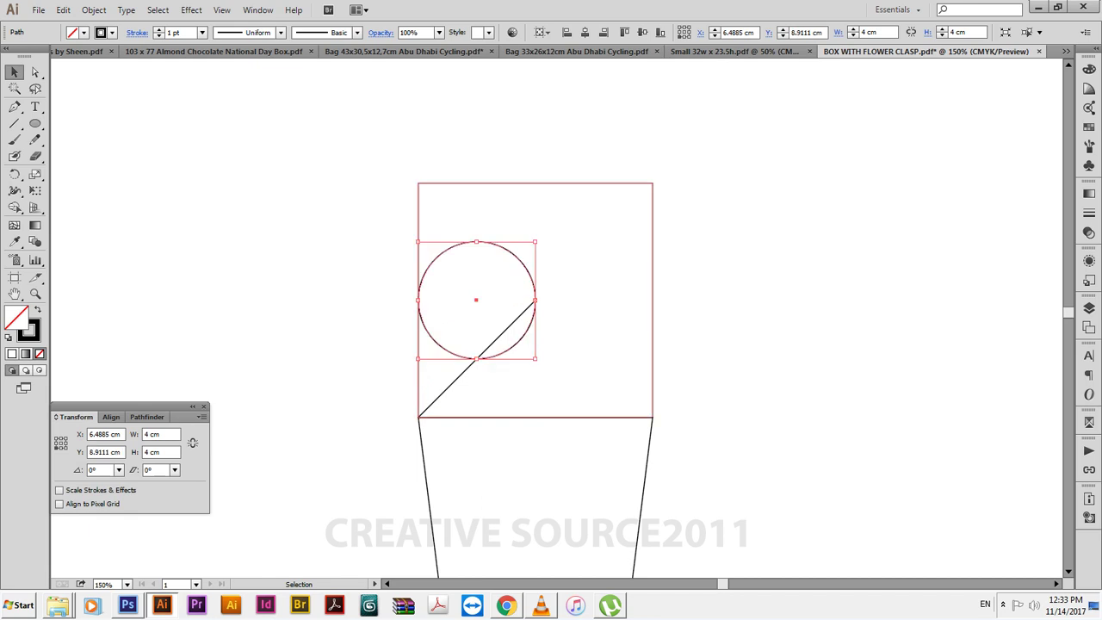
key("ctrl+shift+a")
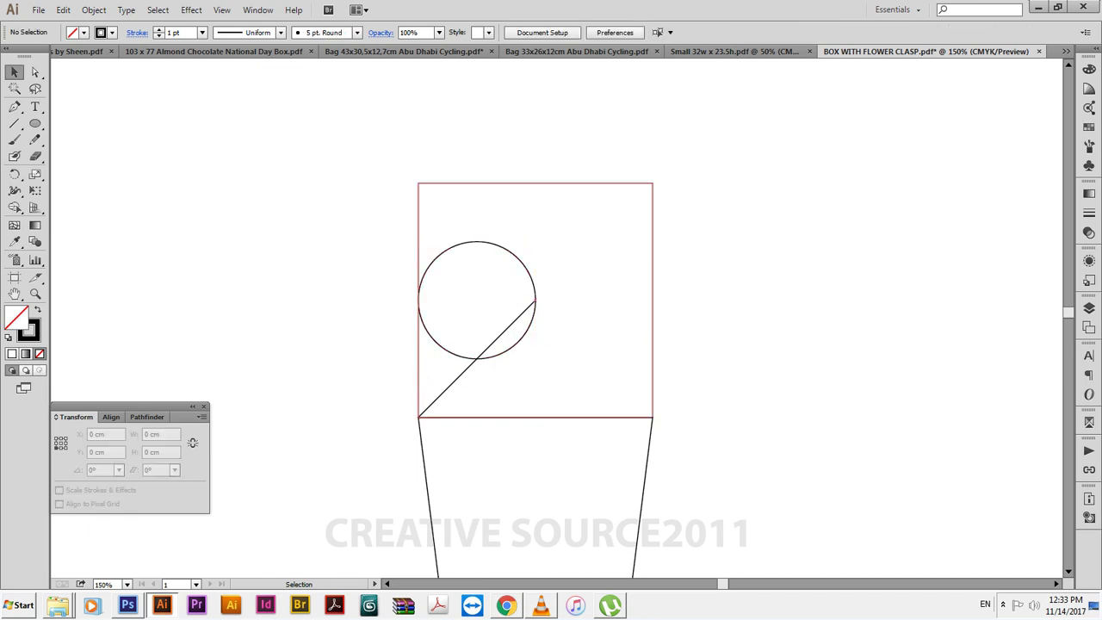
Delete the circle's bottom anchor point, leaving a half-circle arc.
left_click(476, 357)
key("a")
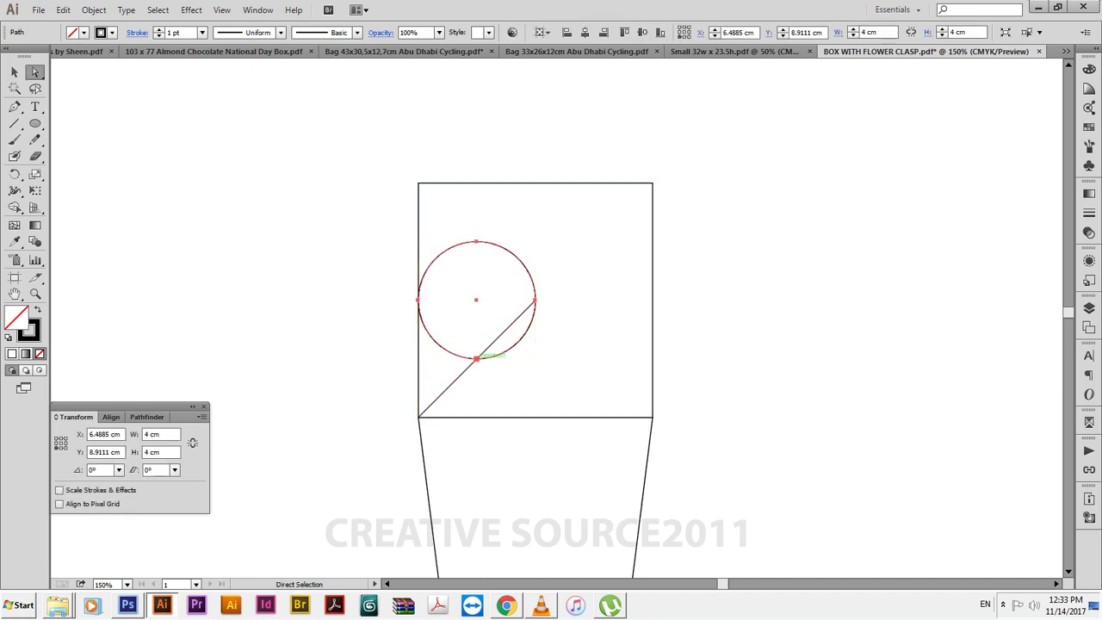
left_click(476, 358)
key("Delete")
key("v")
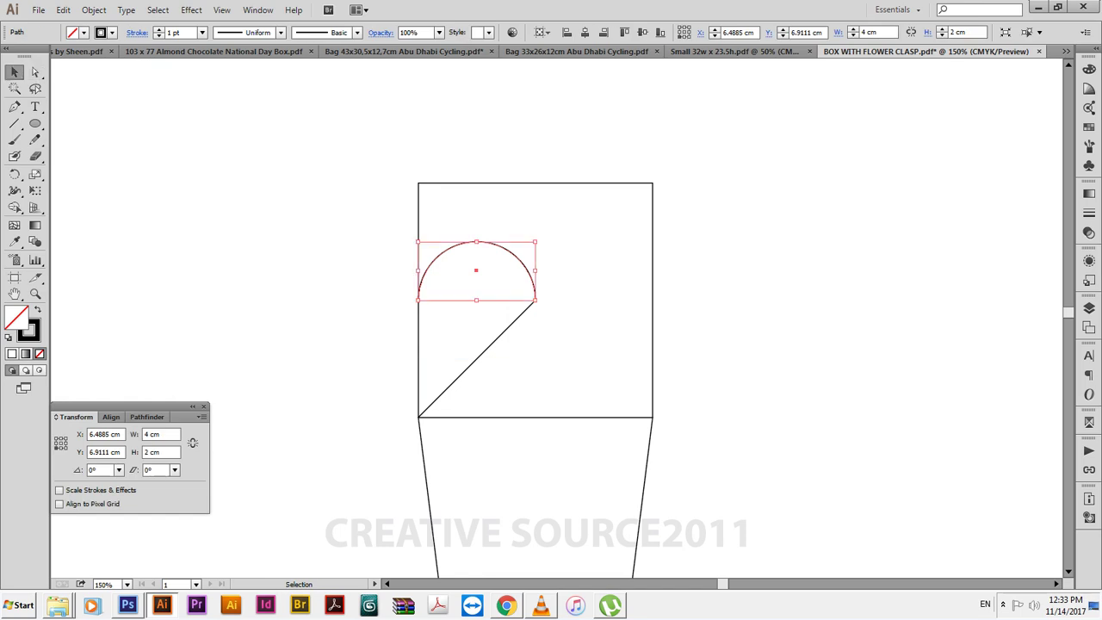
key("ctrl+shift+a")
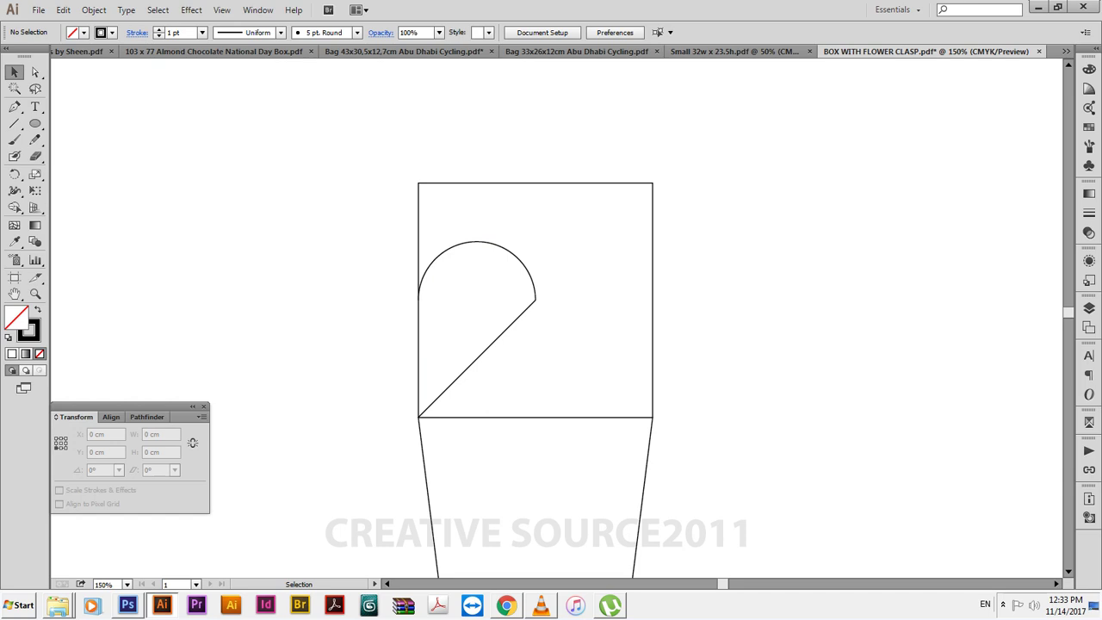
Draw a second 4 cm circle at the square's right edge.
key("l")
left_click(603, 290)
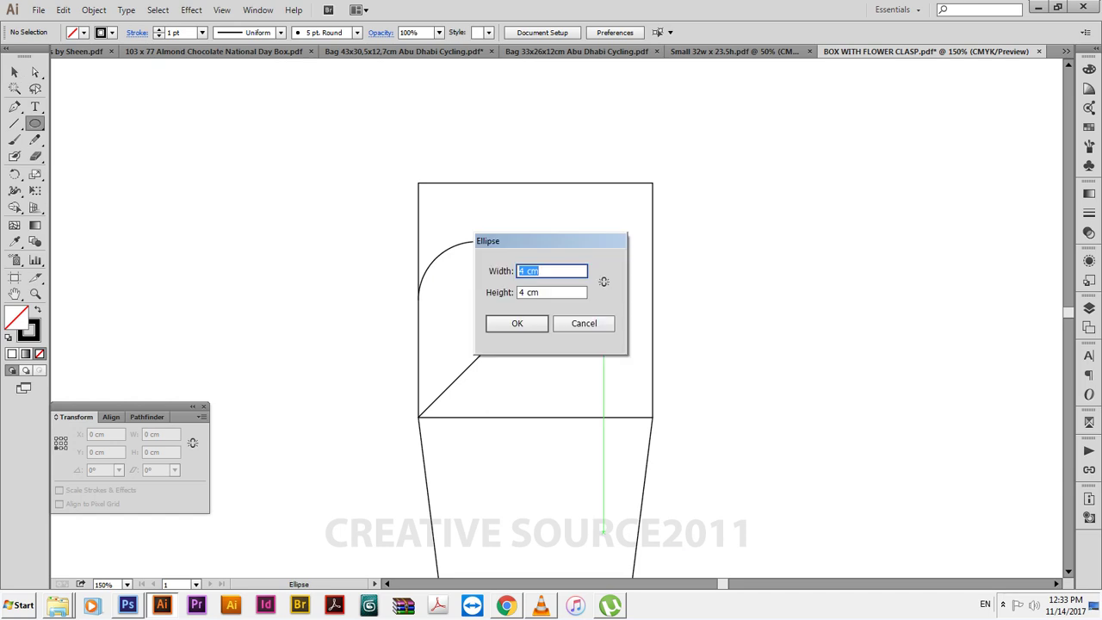
key("Return")
key("v")
left_click(818, 258)
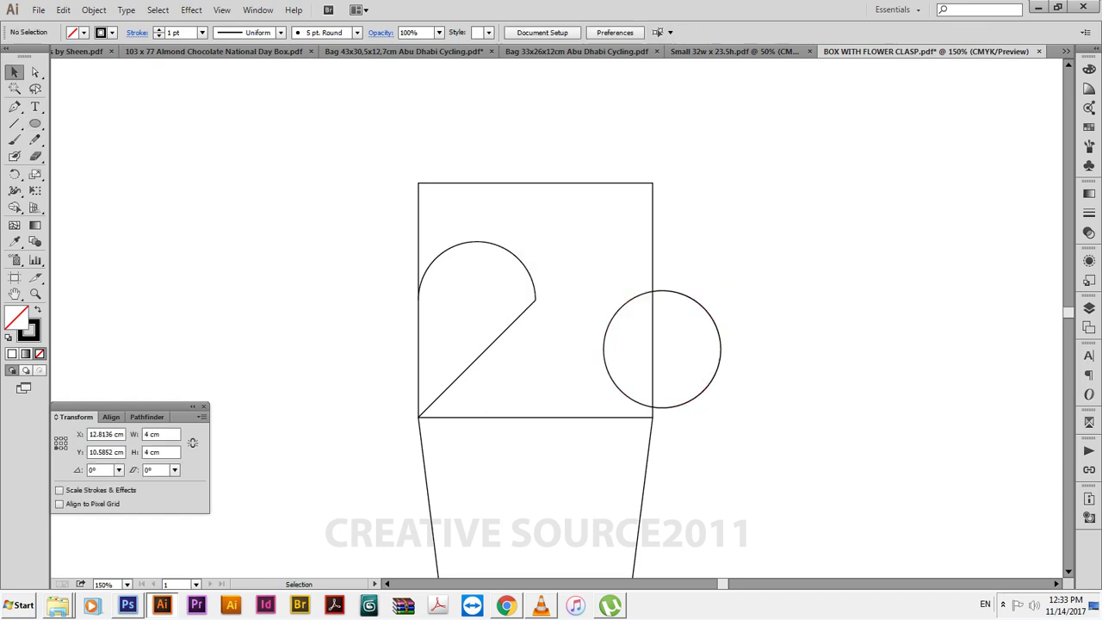
left_click(720, 349)
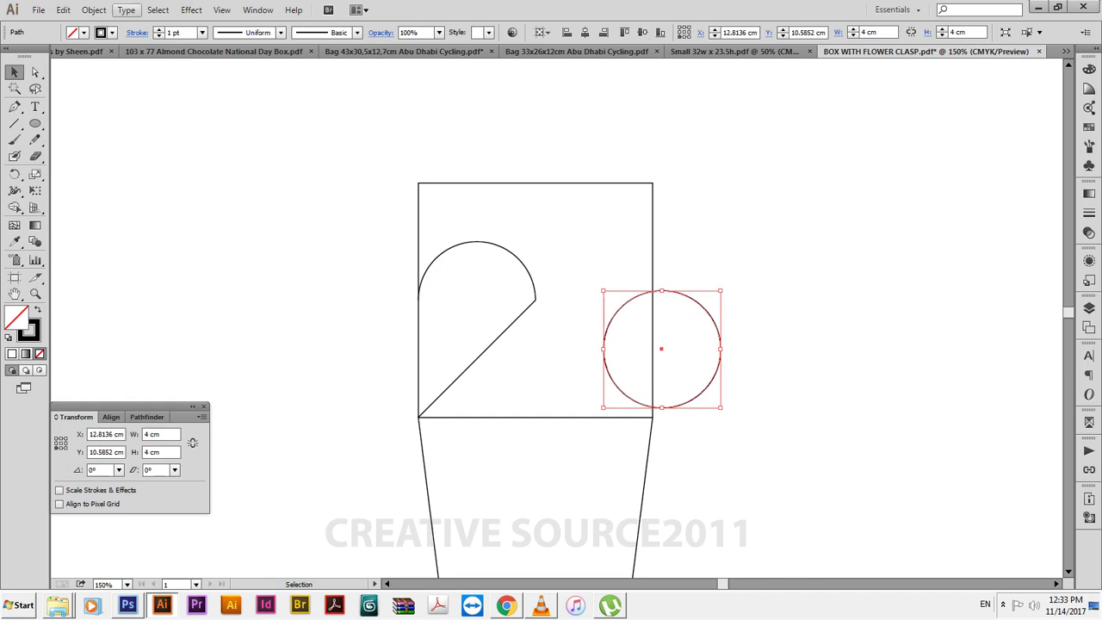
Add extra anchor points to the circle with Object > Path > Add Anchor Points.
left_click(94, 9)
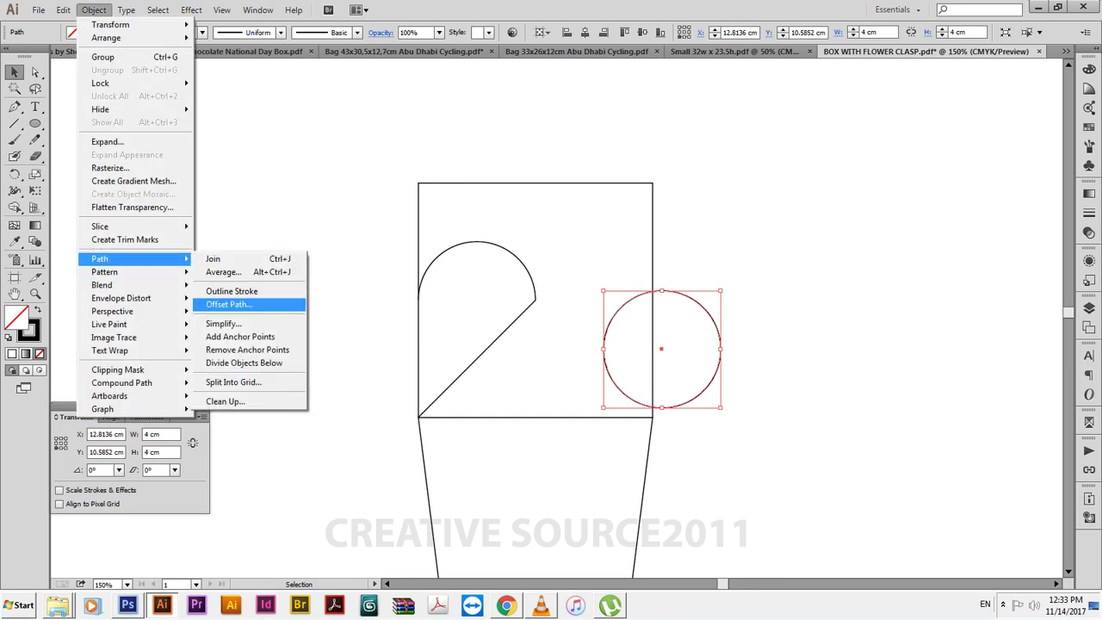
left_click(240, 336)
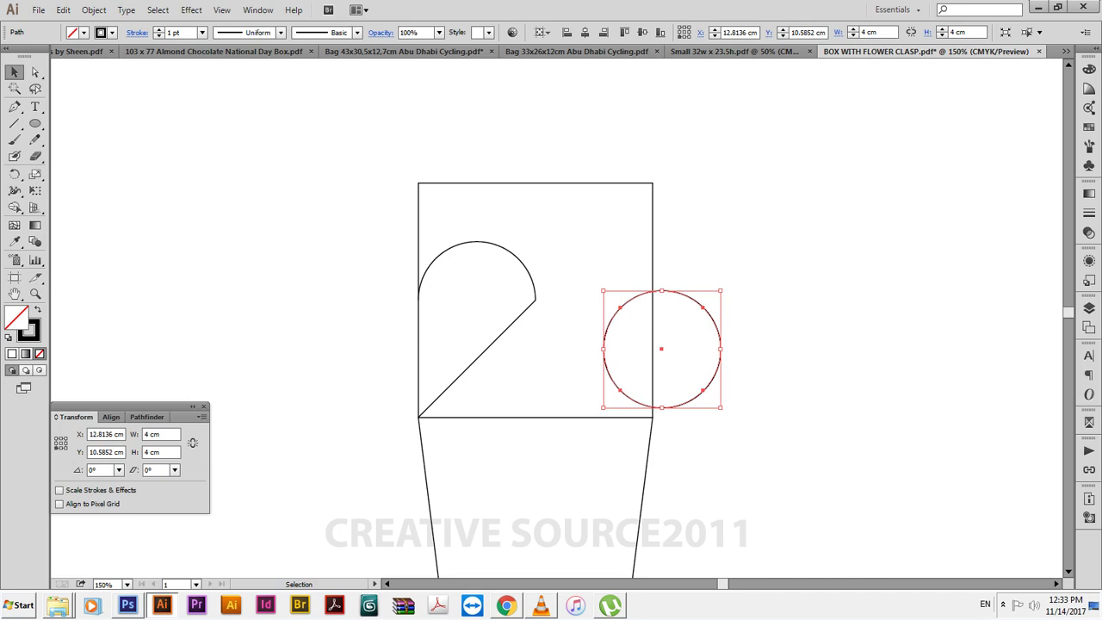
key("ctrl+shift+a")
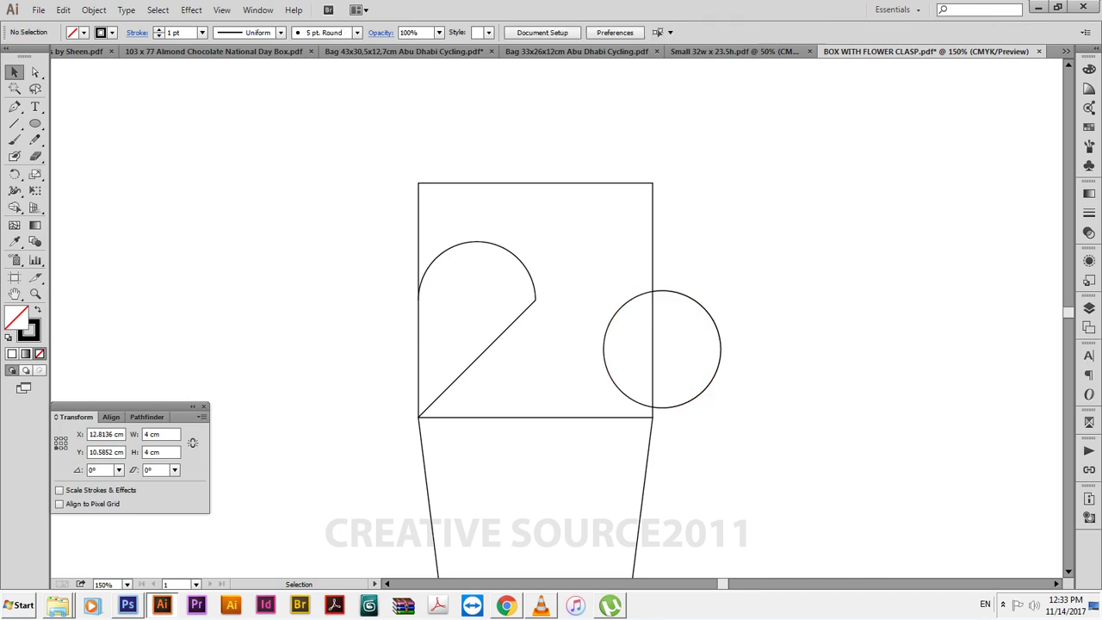
left_click(721, 349)
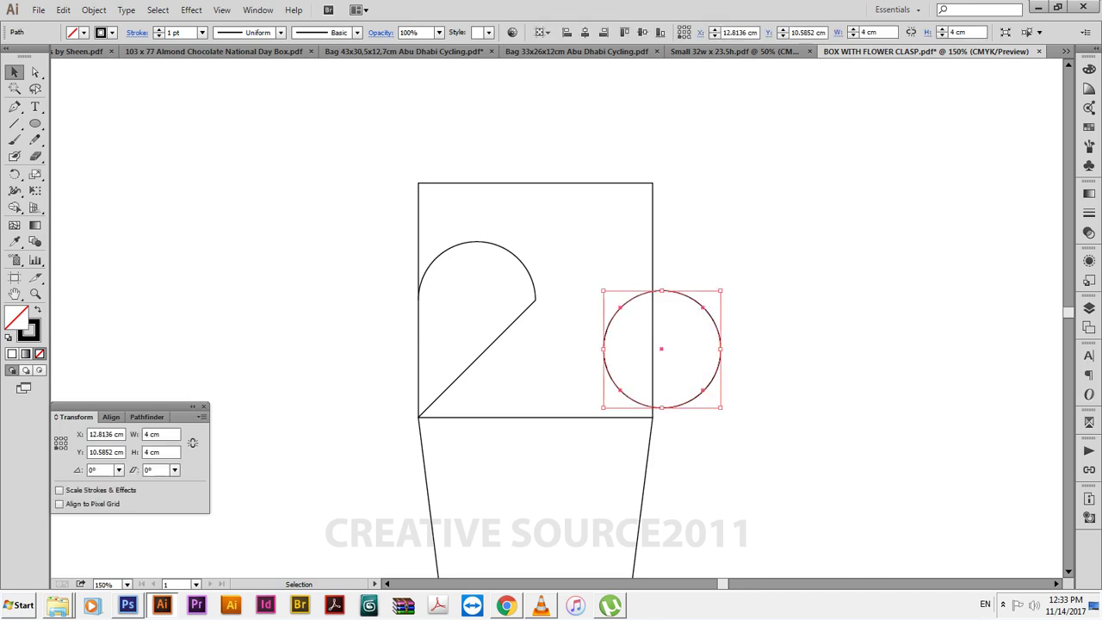
Rotate the second circle 45° about its centre.
key("r")
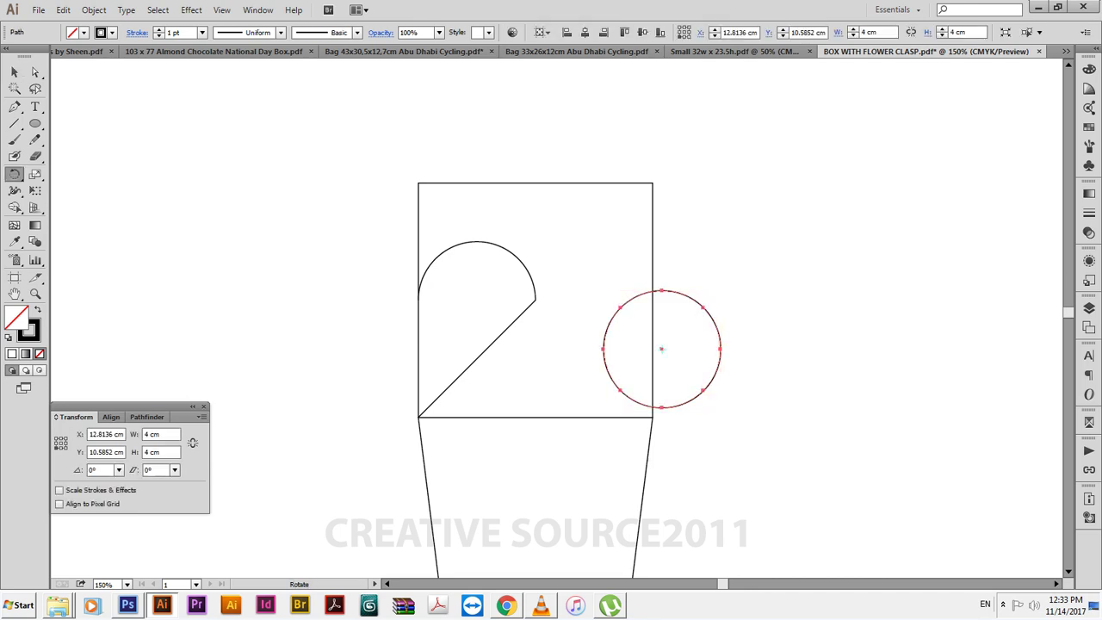
key("Return")
type("45")
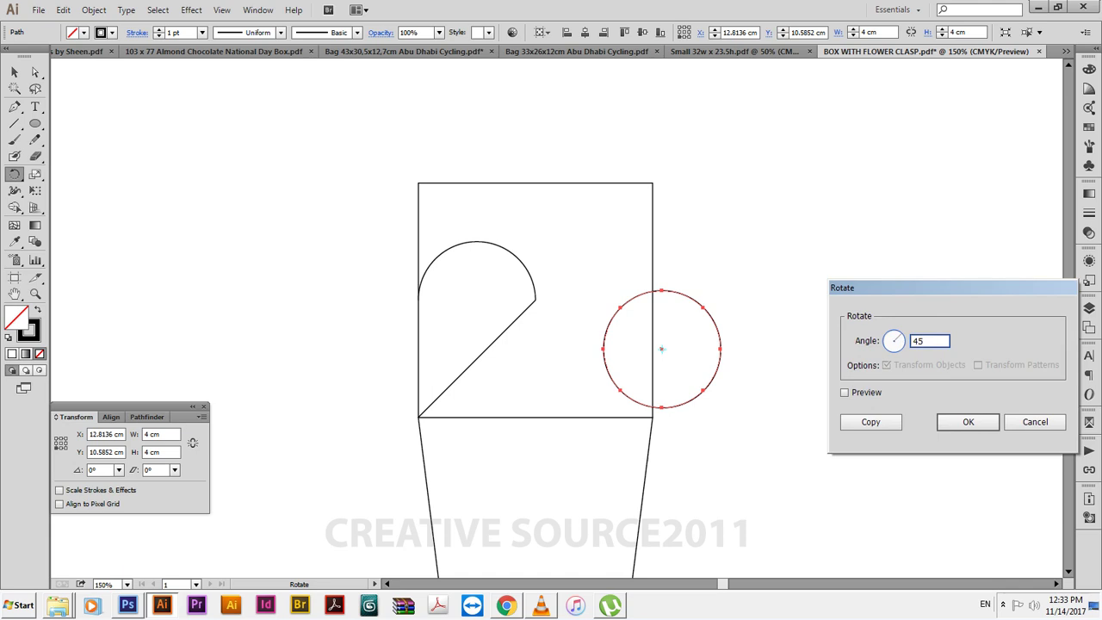
key("Return")
key("v")
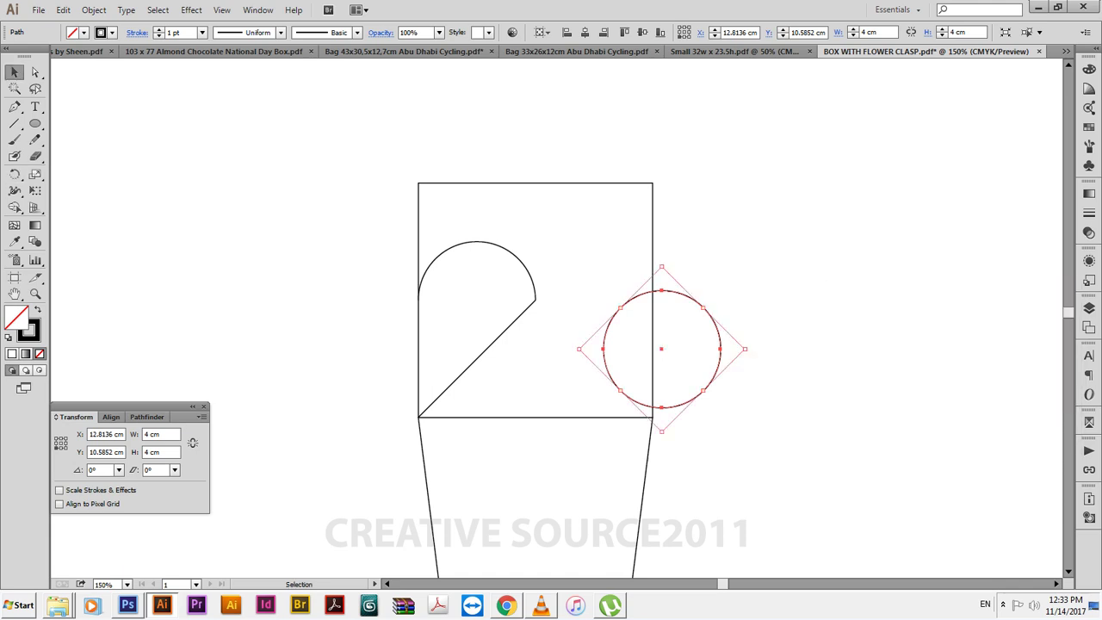
key("ctrl+shift+a")
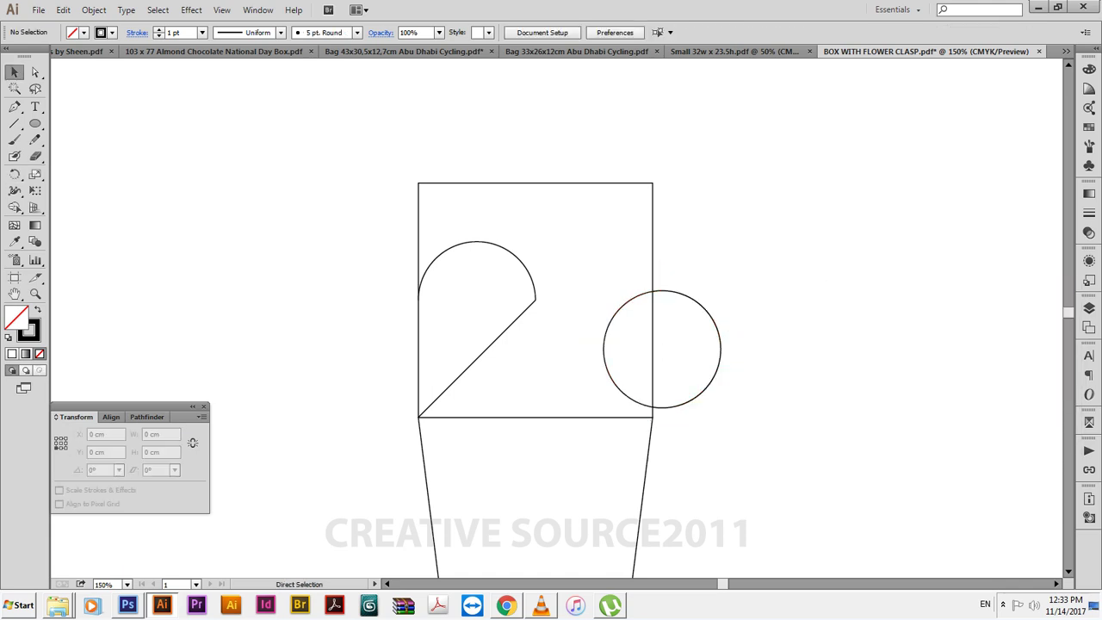
Reselect the circle and pick its upper-left anchor point with Direct Selection.
key("ctrl+z")
key("ctrl+shift+a")
key("ctrl+z")
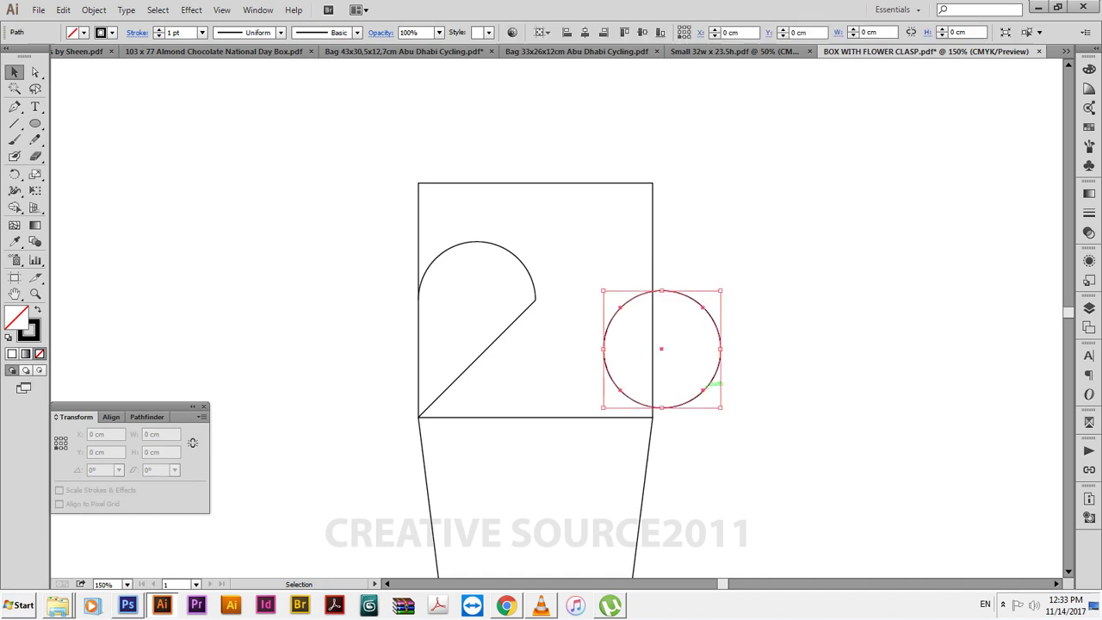
key("a")
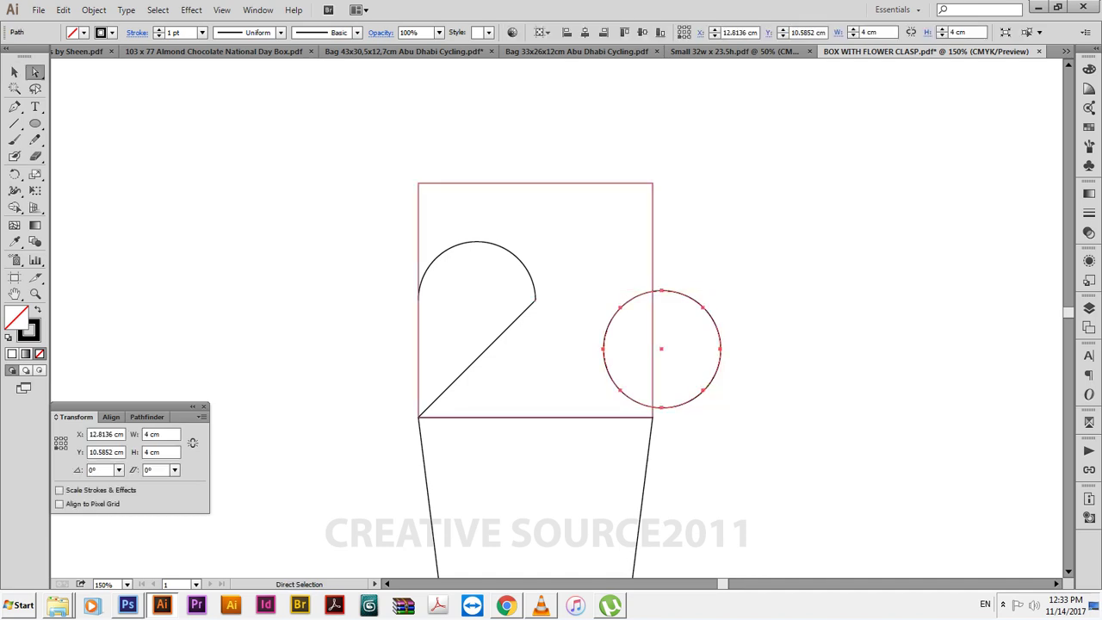
left_click(620, 307)
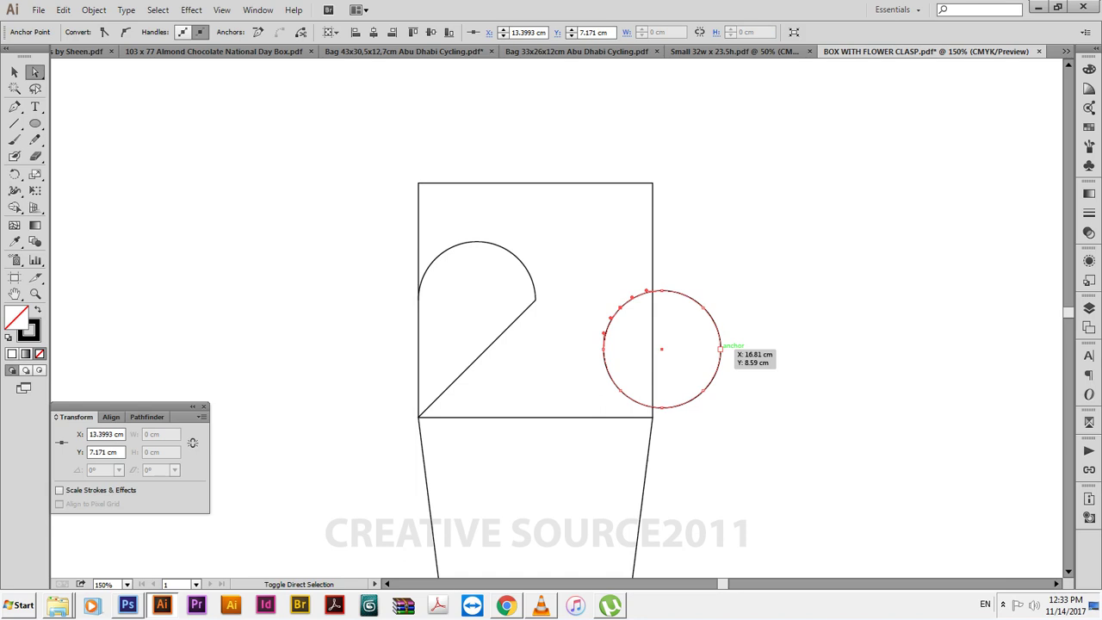
Cut the circle at its selected anchors and delete the lower arc.
left_click(720, 348, "shift")
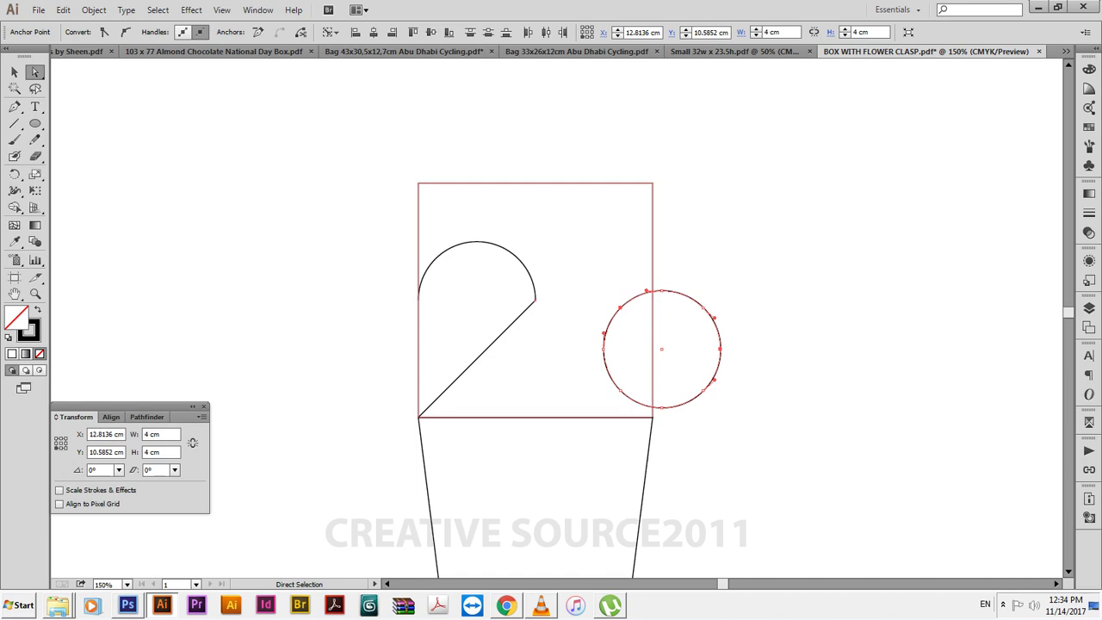
left_click(300, 31)
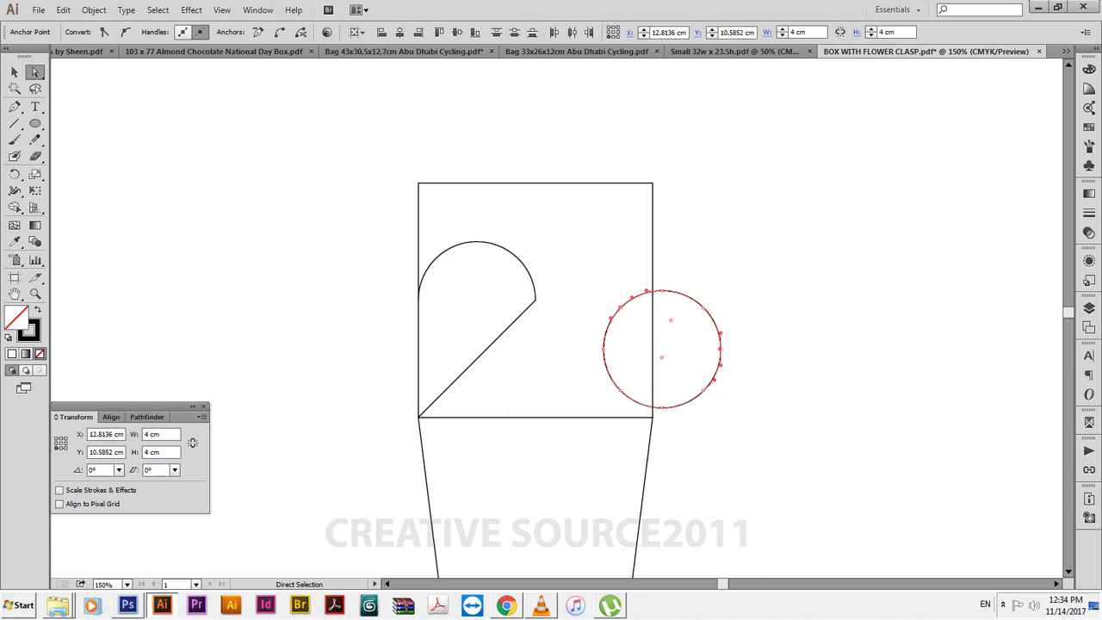
key("ctrl+shift+a")
key("v")
left_click(713, 308)
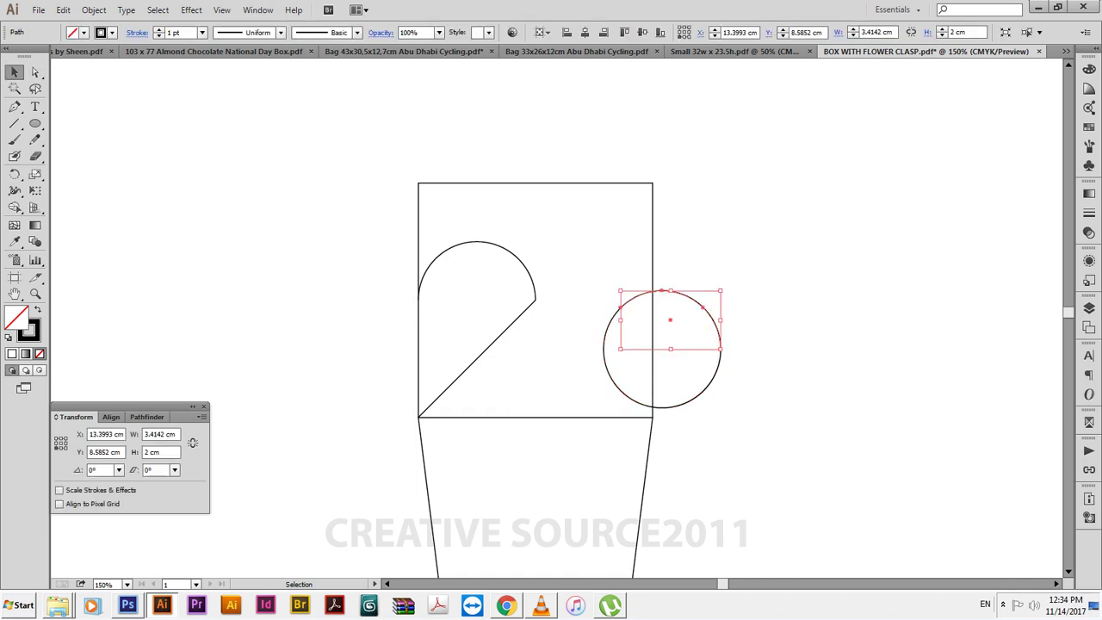
left_click(661, 407)
key("Delete")
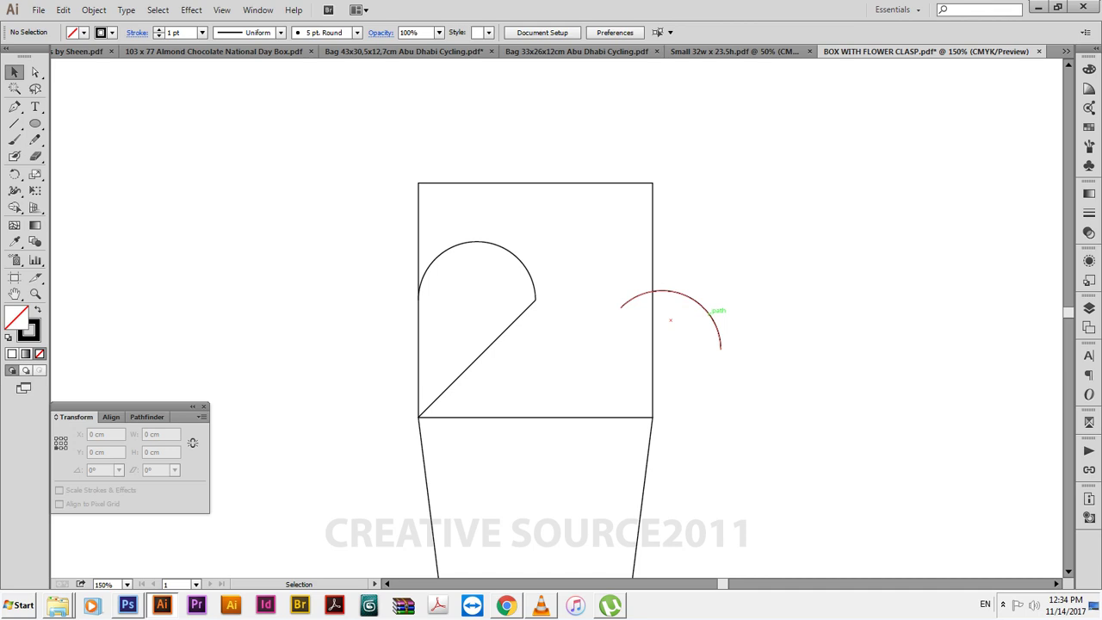
Move the upper arc onto the diagonal line's top end and zoom in on the joint.
left_click(718, 316)
left_click_drag(718, 317, 631, 302)
key("ctrl+shift+a")
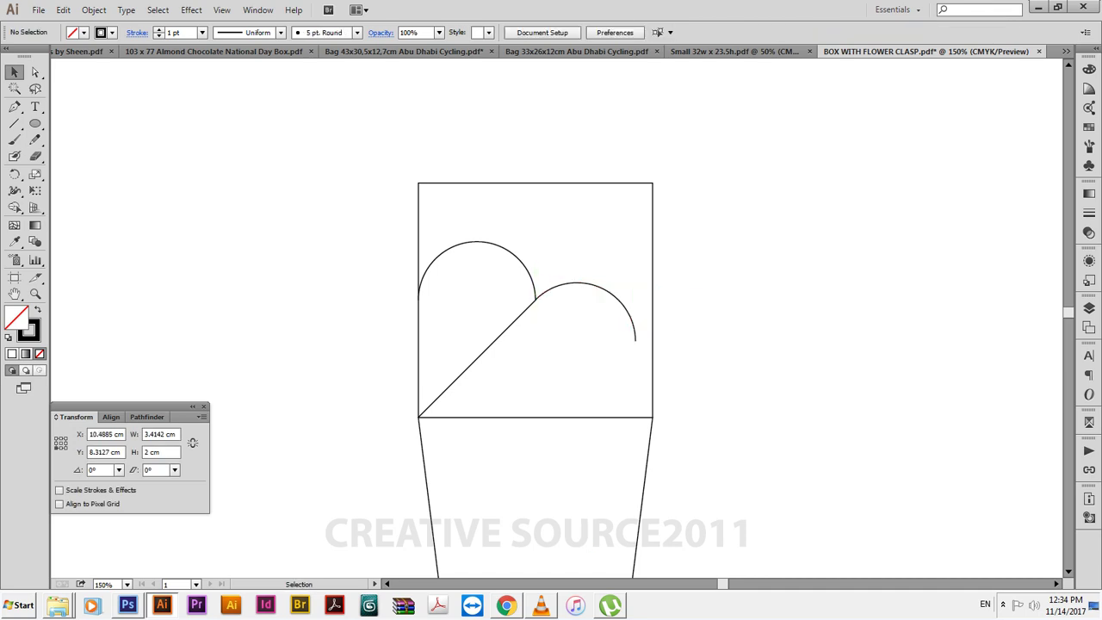
left_click_drag(329, 190, 719, 428)
key("a")
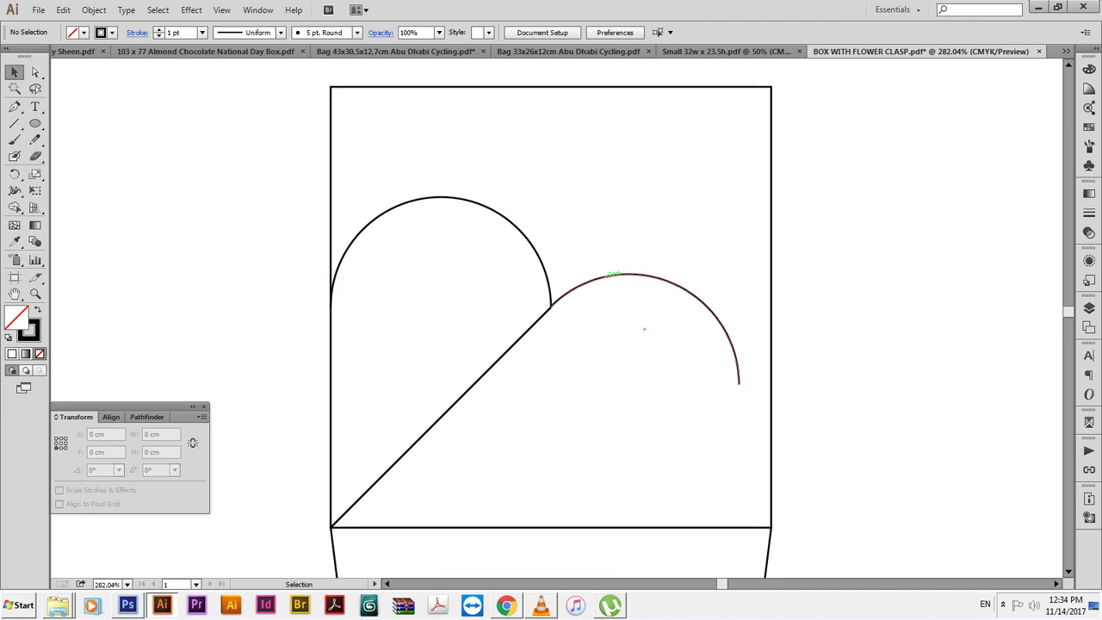
left_click(708, 312)
left_click_drag(508, 269, 625, 343)
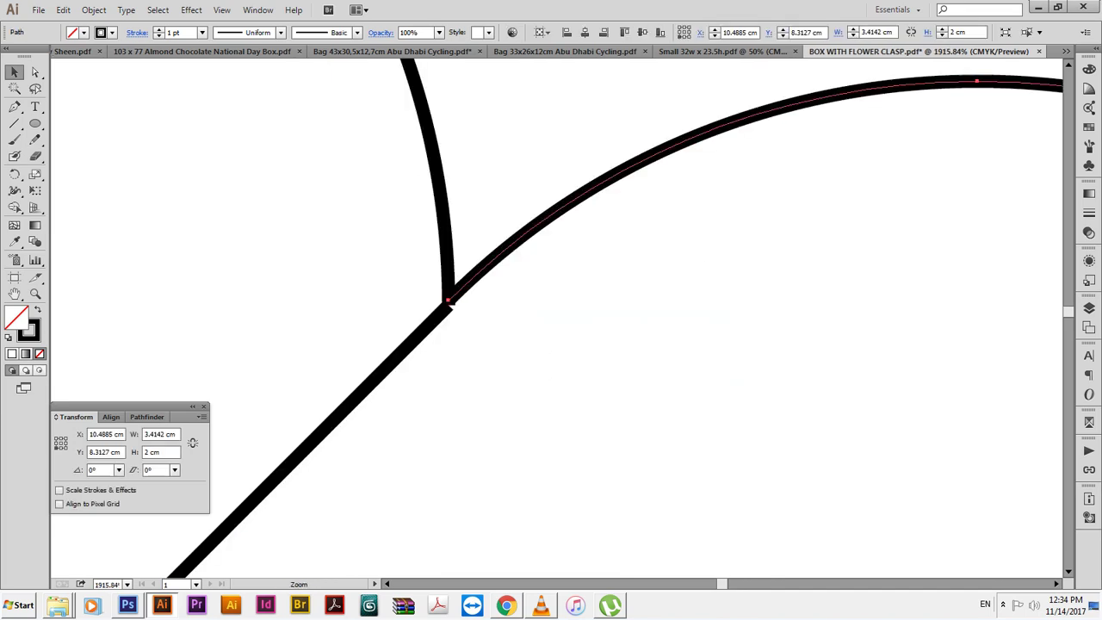
Scale the right arc proportionally to 4 cm wide.
key("ctrl+minus")
key("ctrl+minus")
key("ctrl+minus")
key("ctrl+minus")
key("ctrl+minus")
left_click_drag(516, 259, 559, 347)
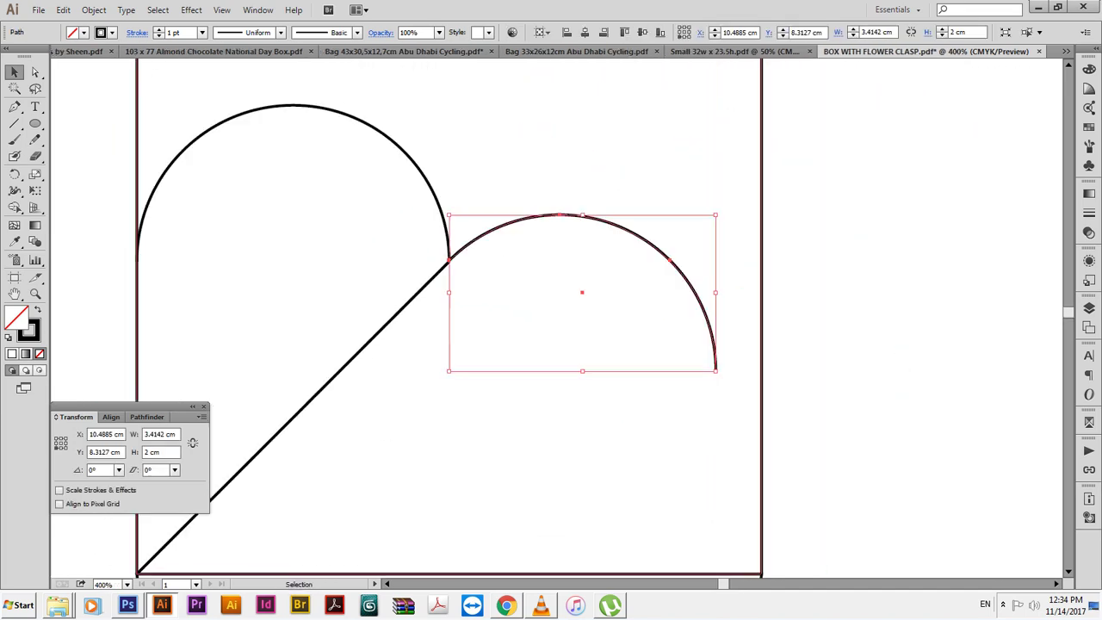
left_click_drag(560, 302, 586, 340)
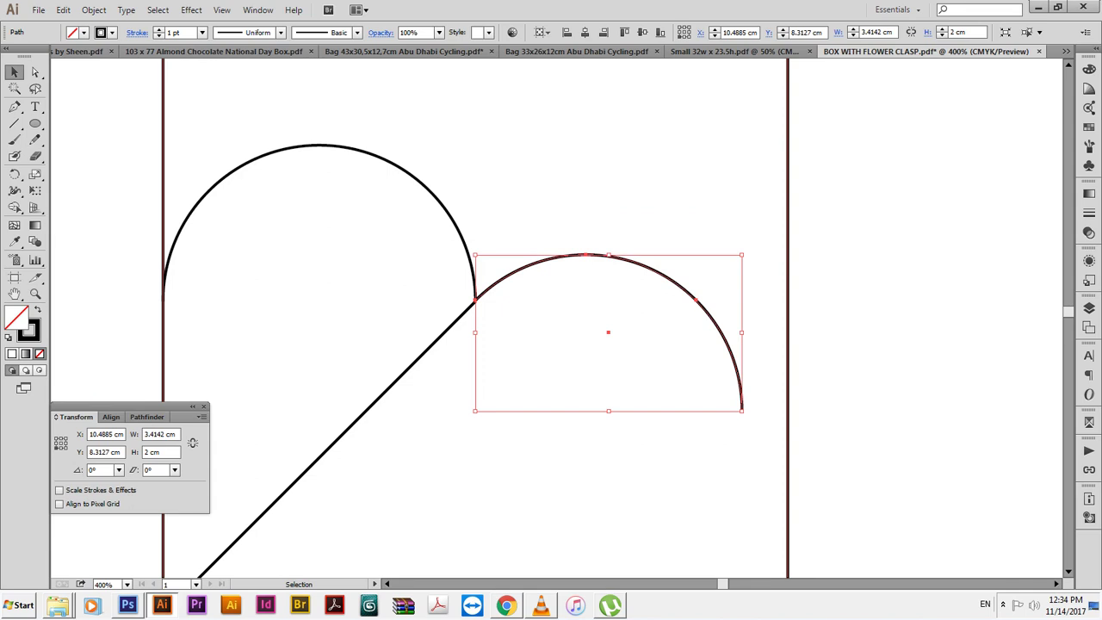
left_click(192, 442)
left_click(160, 434)
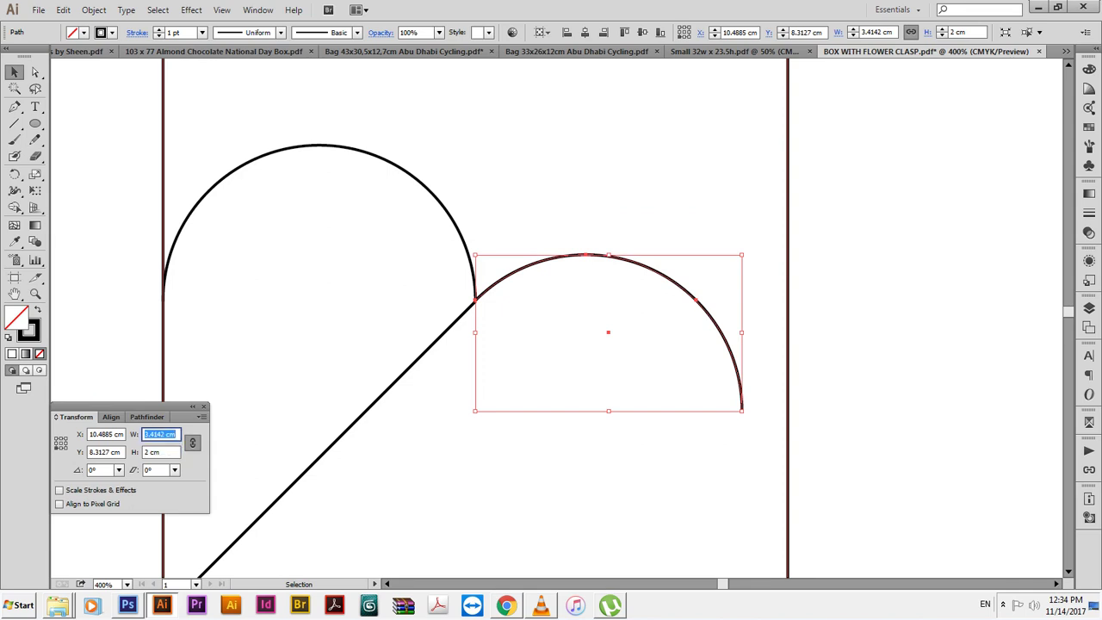
type("4")
key("Return")
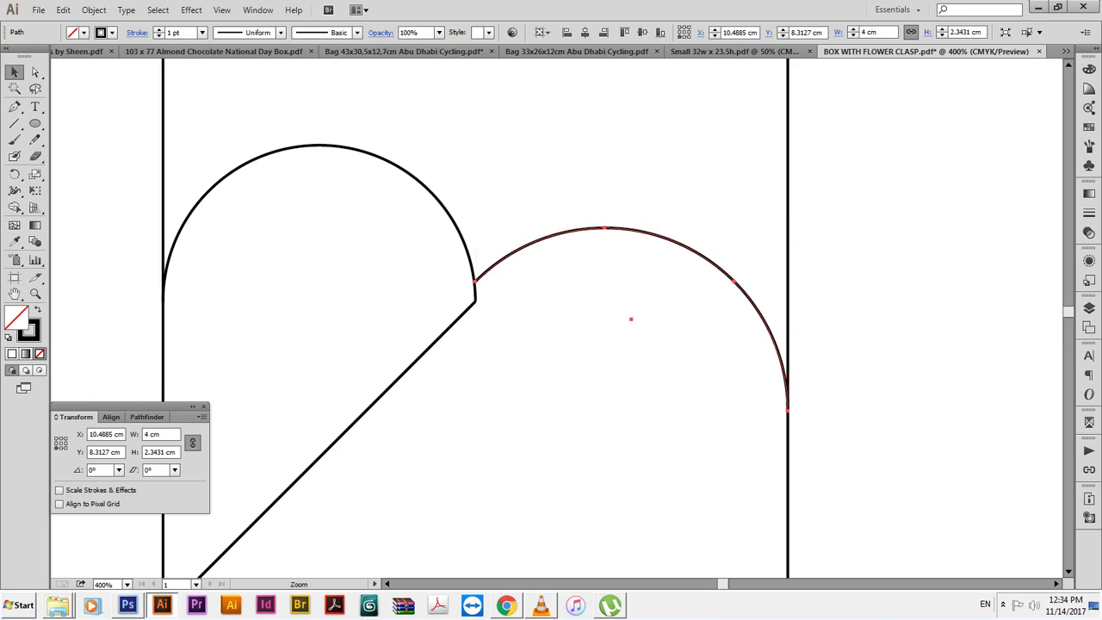
Lower the arc to snap onto the diagonal line's end, checking it in outline view.
left_click_drag(520, 246, 408, 336)
left_click_drag(575, 243, 575, 350)
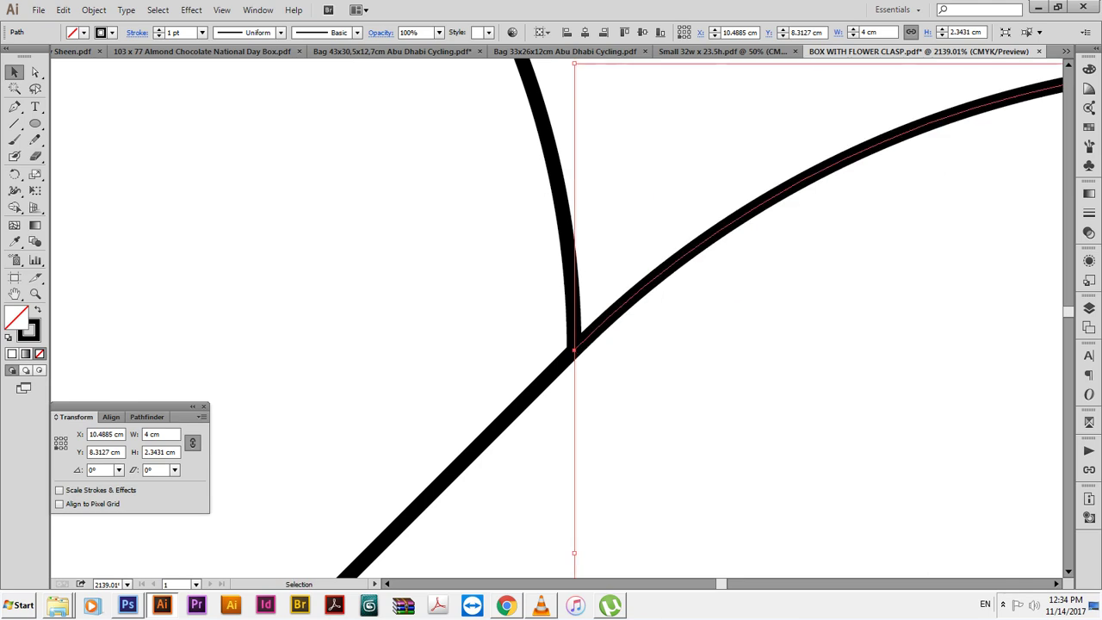
key("ctrl+y")
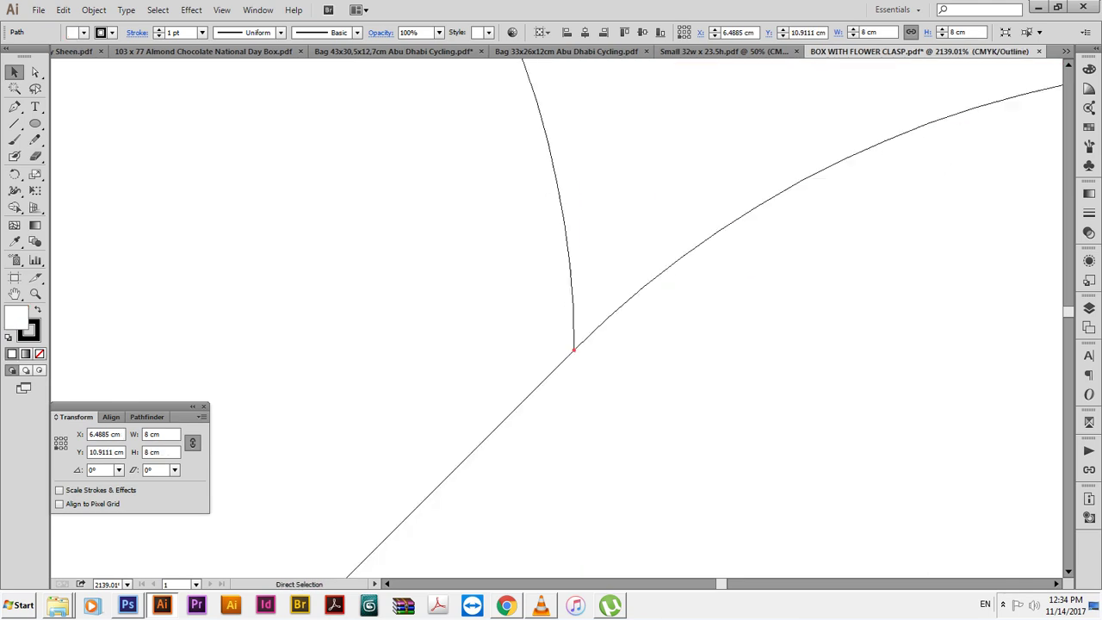
key("ctrl+y")
key("ctrl+minus")
key("ctrl+minus")
key("ctrl+minus")
key("ctrl+minus")
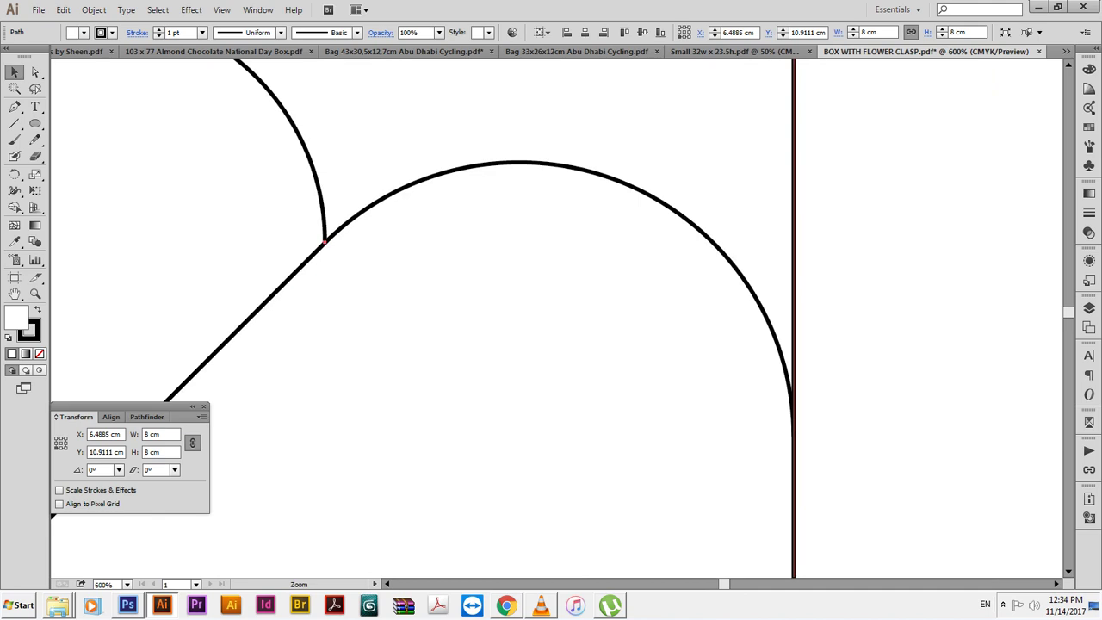
key("ctrl+minus")
key("ctrl+minus")
key("ctrl+minus")
key("ctrl+minus")
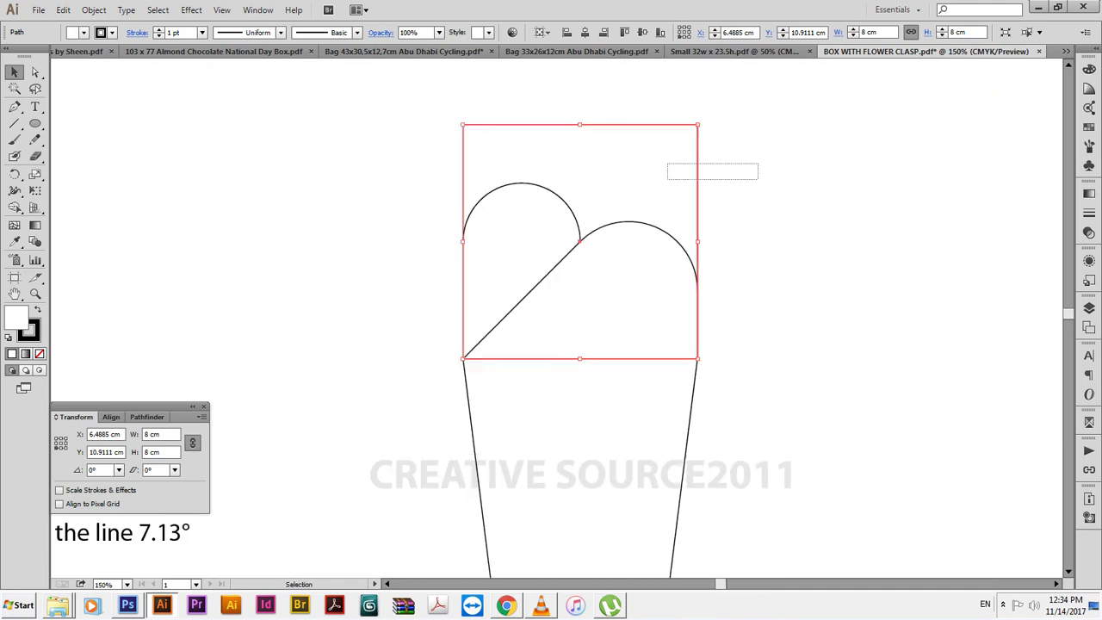
Remove the square guide and select the right arc together with the diagonal line.
key("ctrl+shift+a")
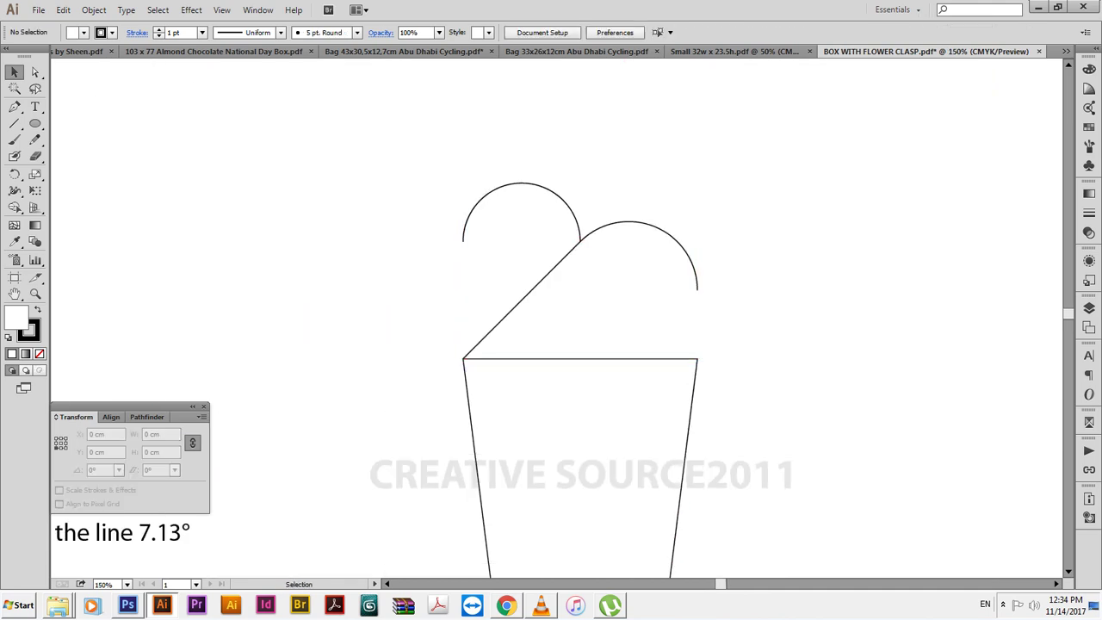
left_click_drag(582, 378, 622, 396)
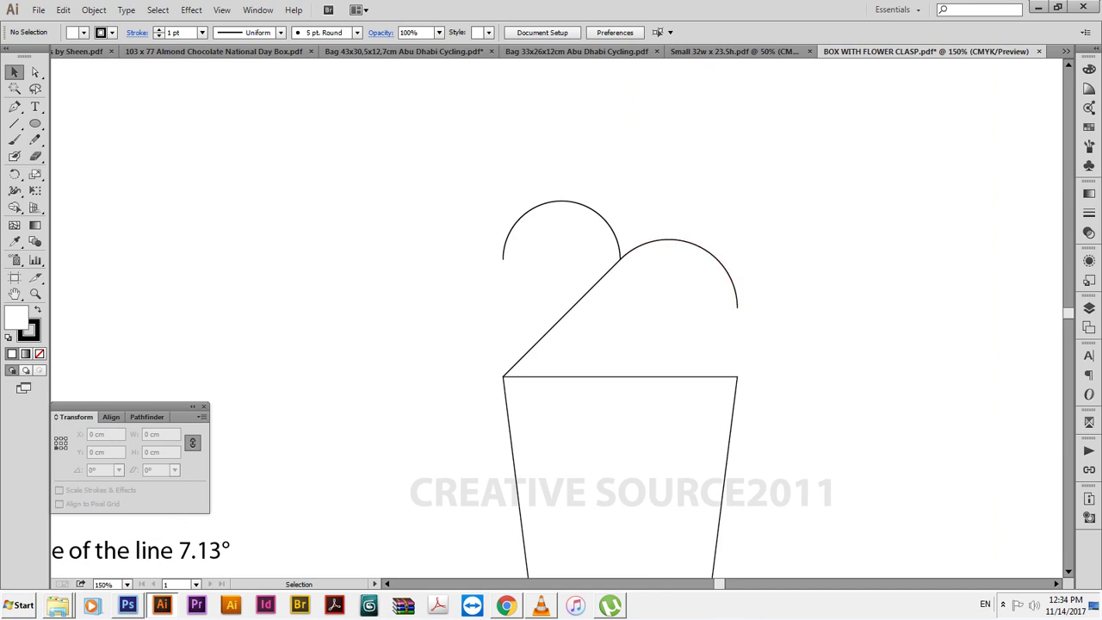
left_click(736, 289)
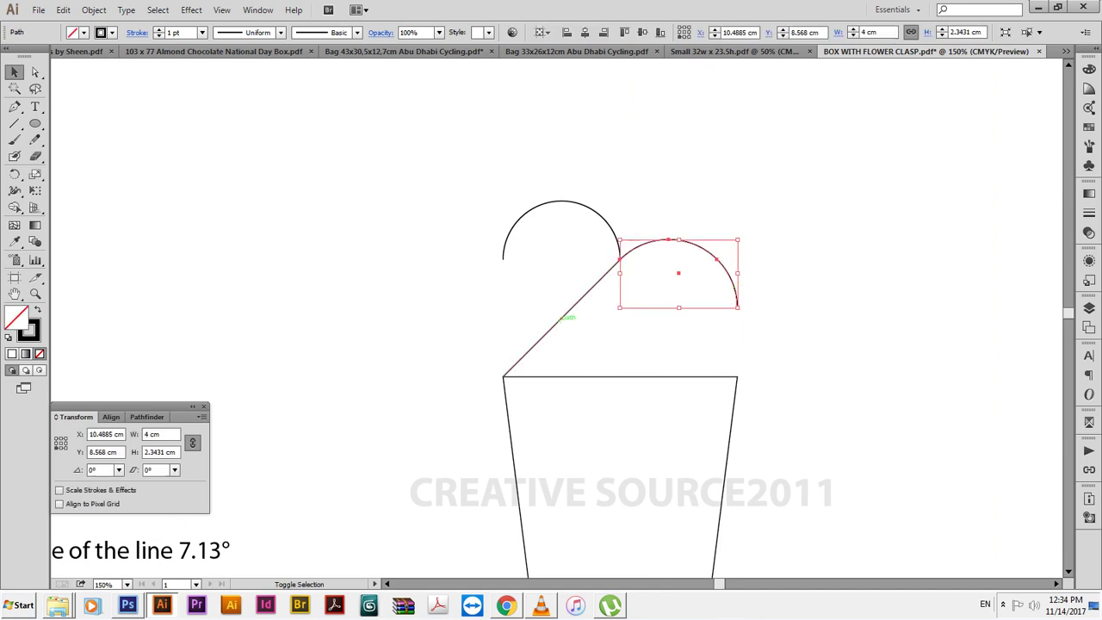
left_click(562, 317, "shift")
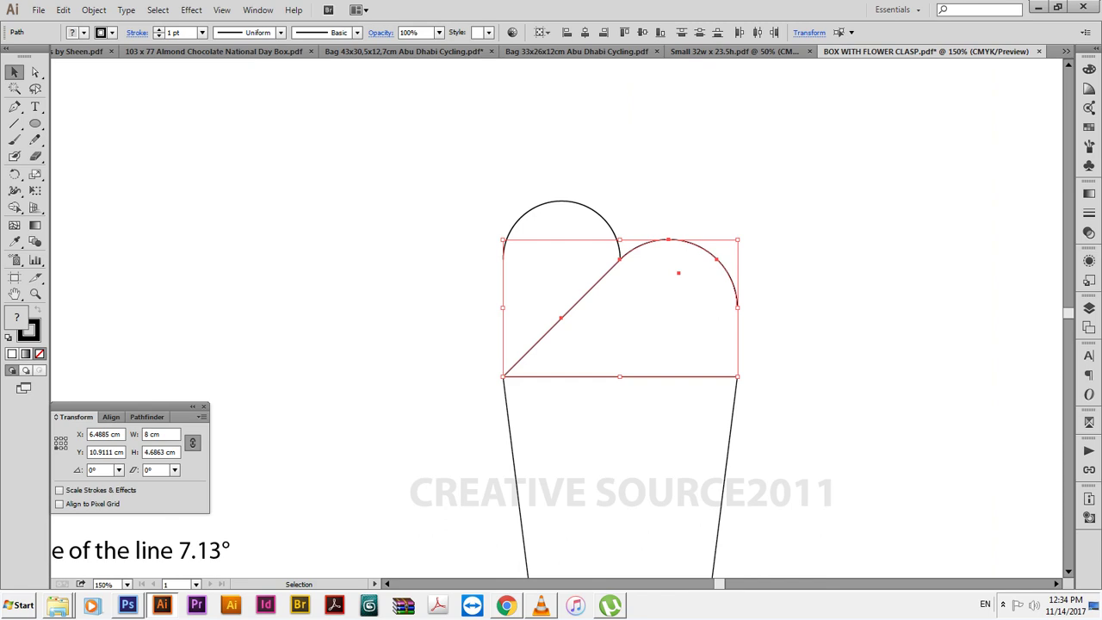
key("ctrl")
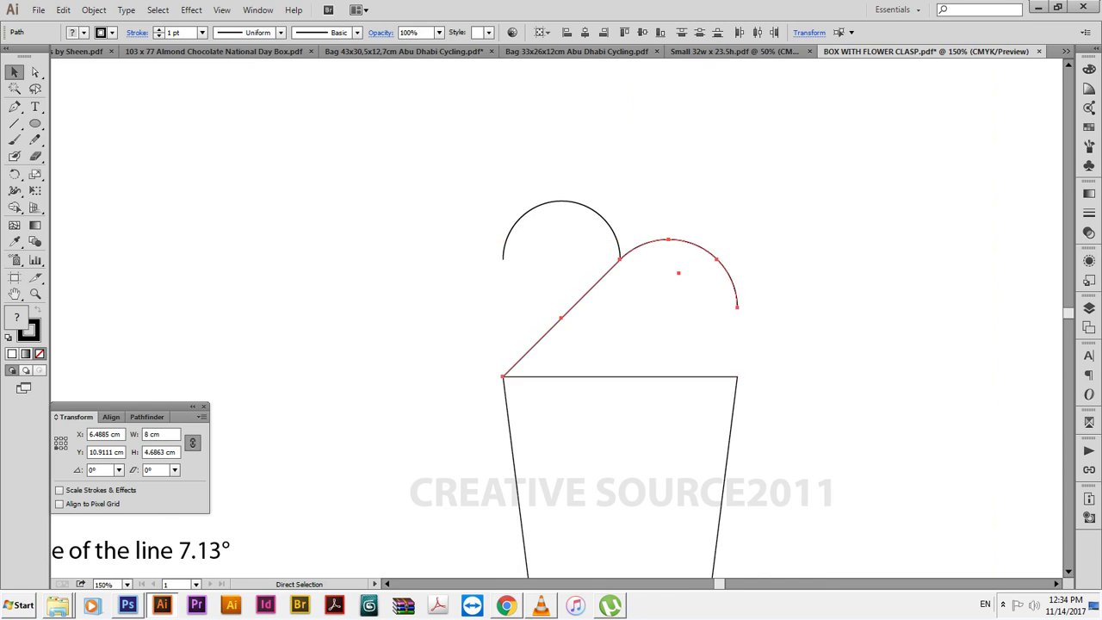
left_click(603, 281)
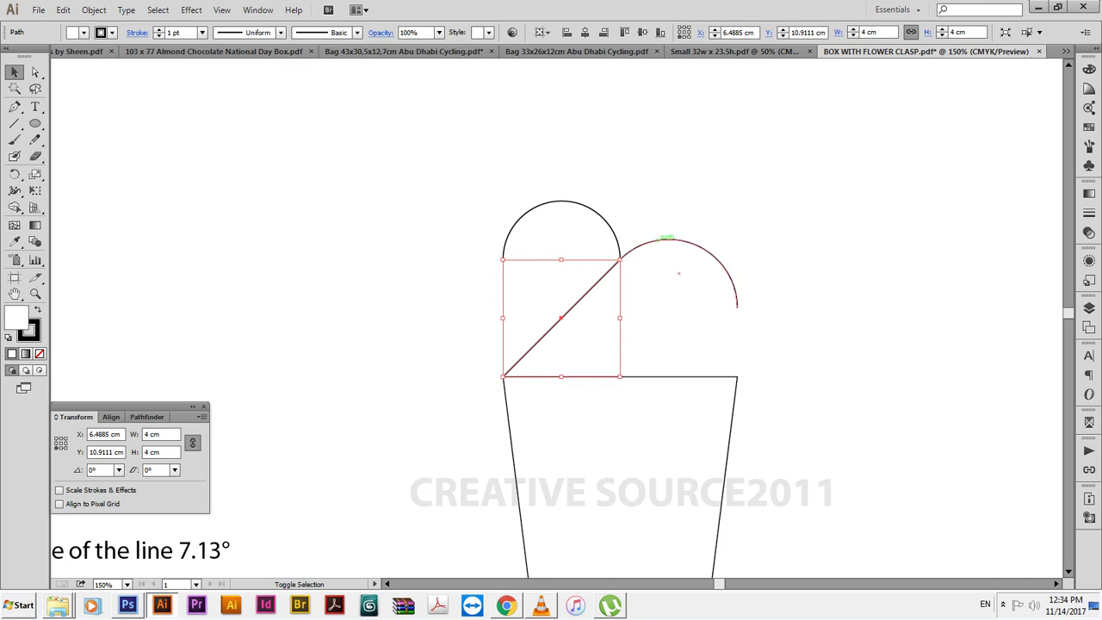
left_click(667, 239, "shift")
key("ctrl")
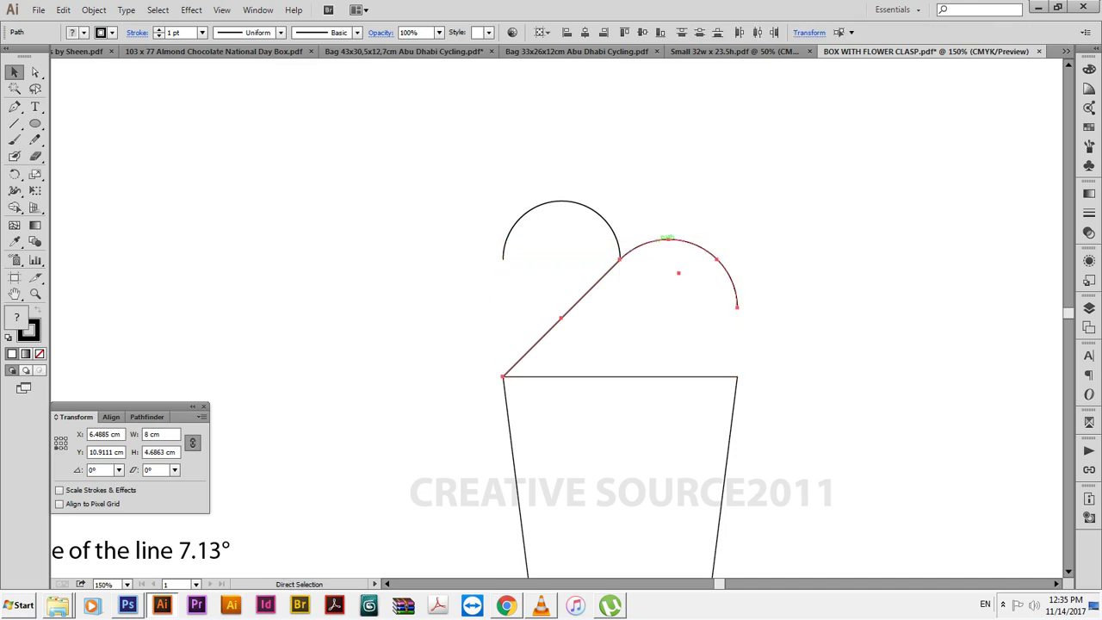
Draw a path from the right arc's end down to the cup's top-right corner, then across to its top-left corner.
key("p")
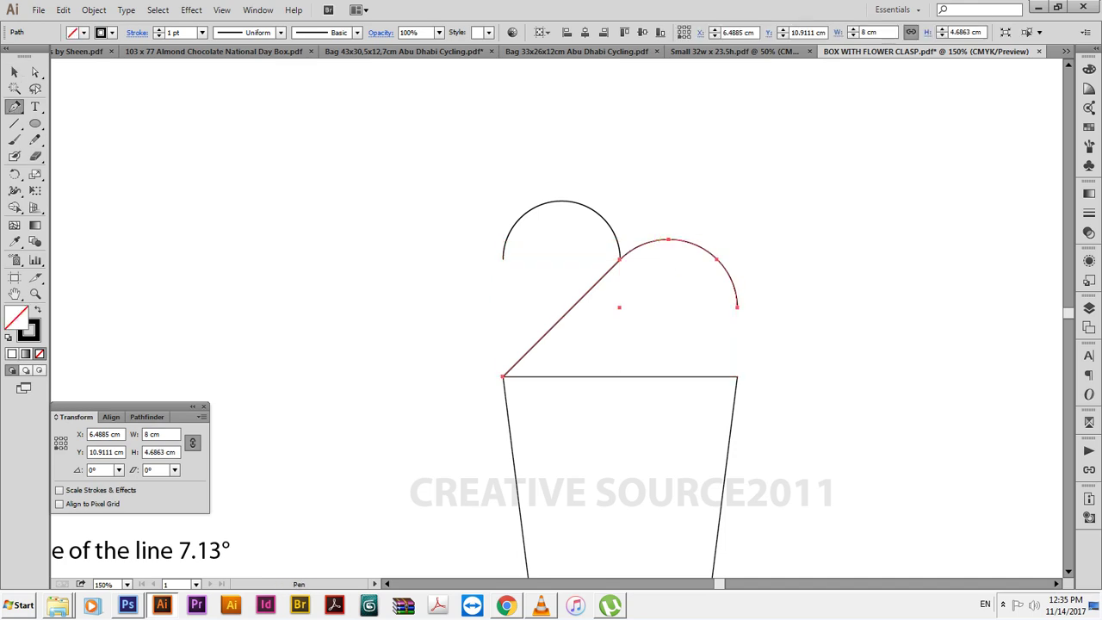
left_click_drag(737, 305, 737, 377)
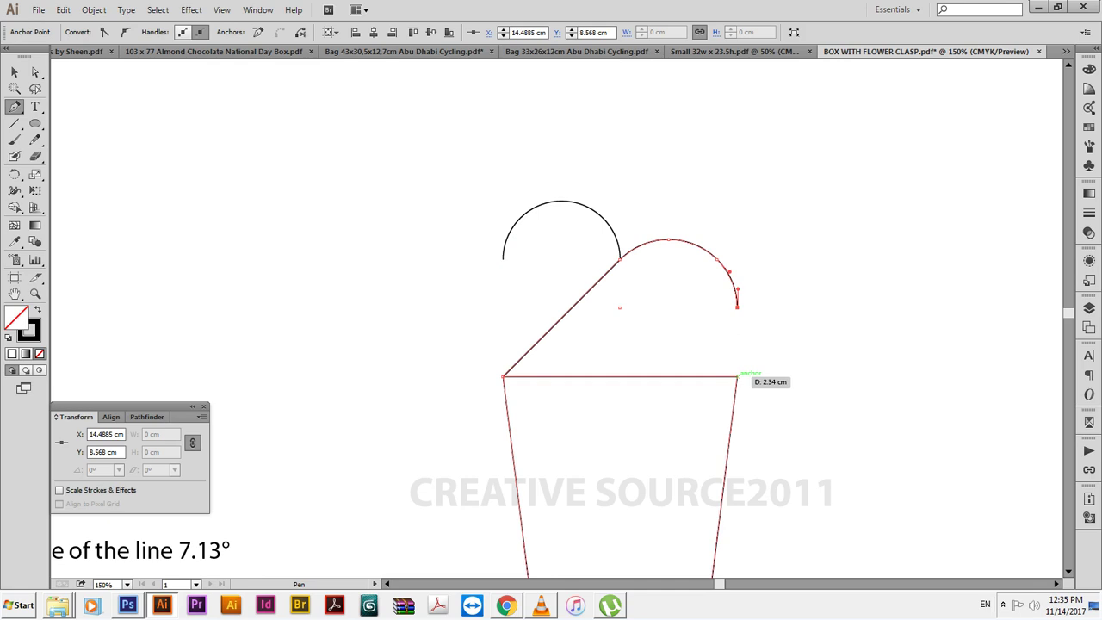
left_click(737, 376)
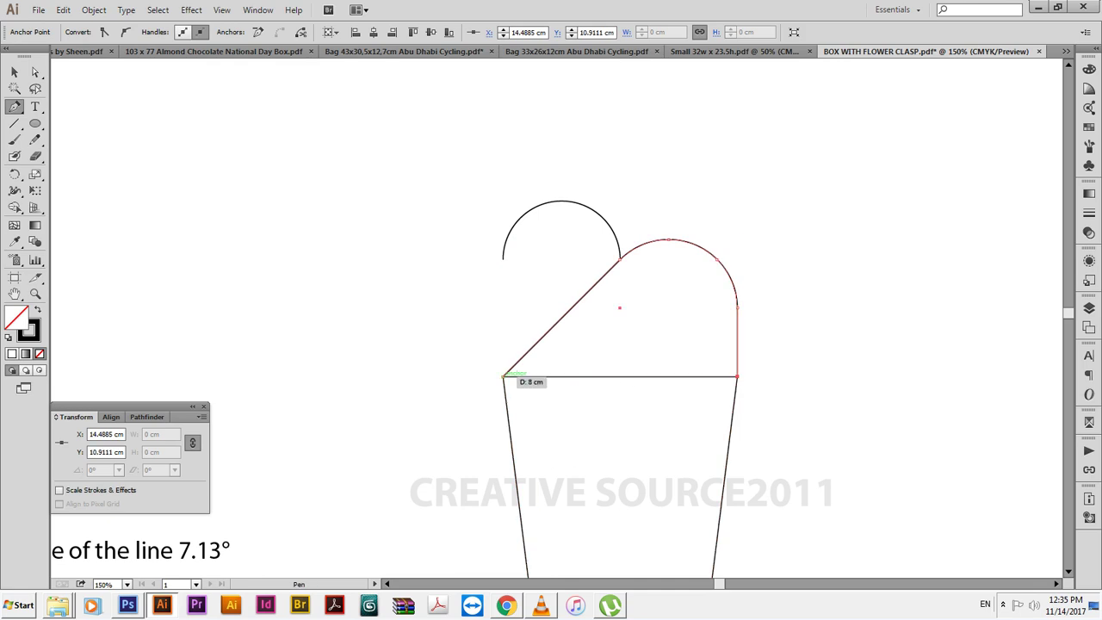
left_click(504, 377)
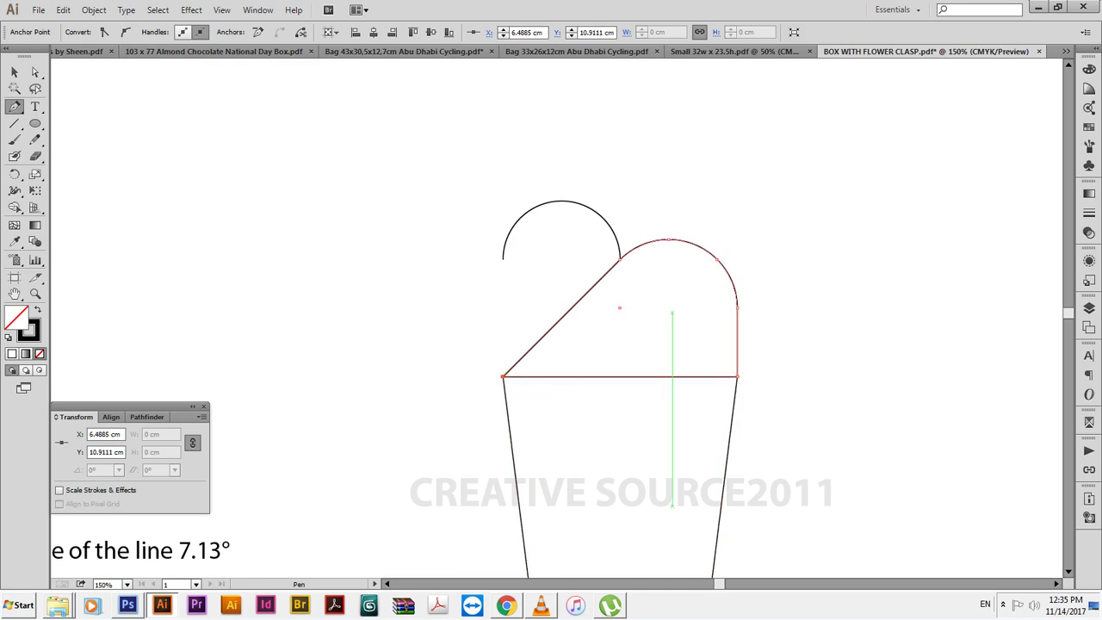
key("v")
left_click(672, 508)
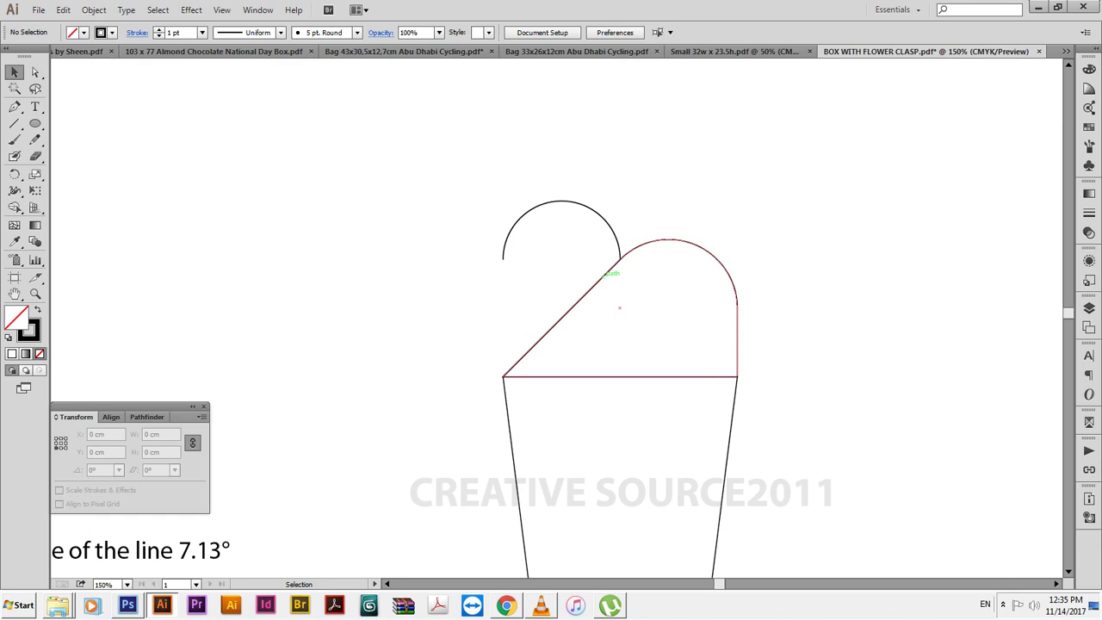
Inspect the new cup-top shape, the diagonal line and the left arc by selecting each.
left_click(606, 273)
key("a")
key("v")
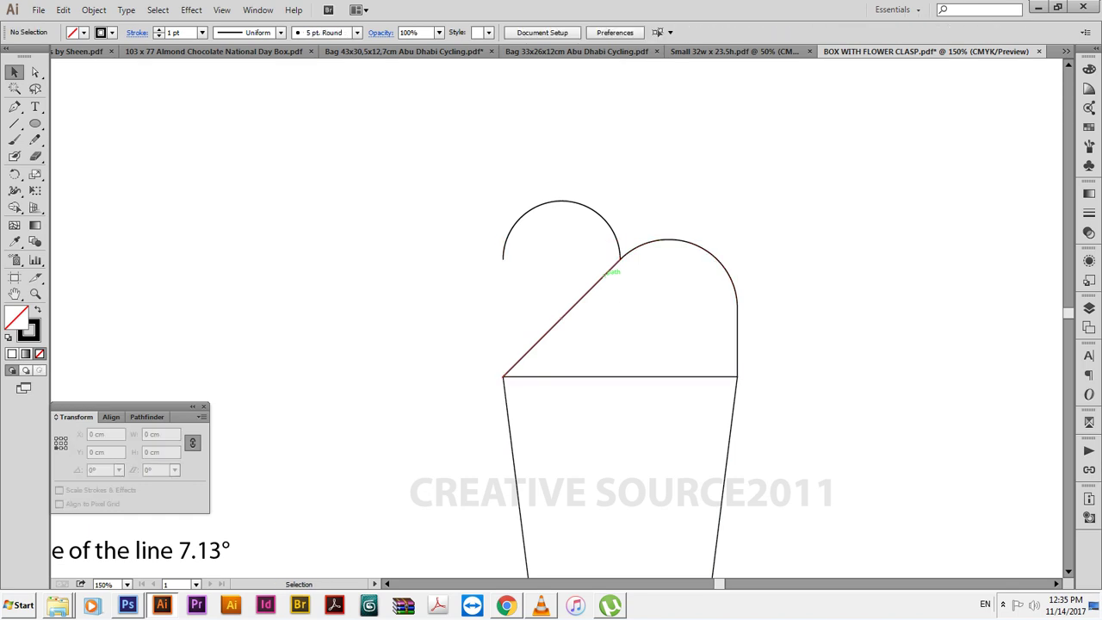
left_click(607, 272)
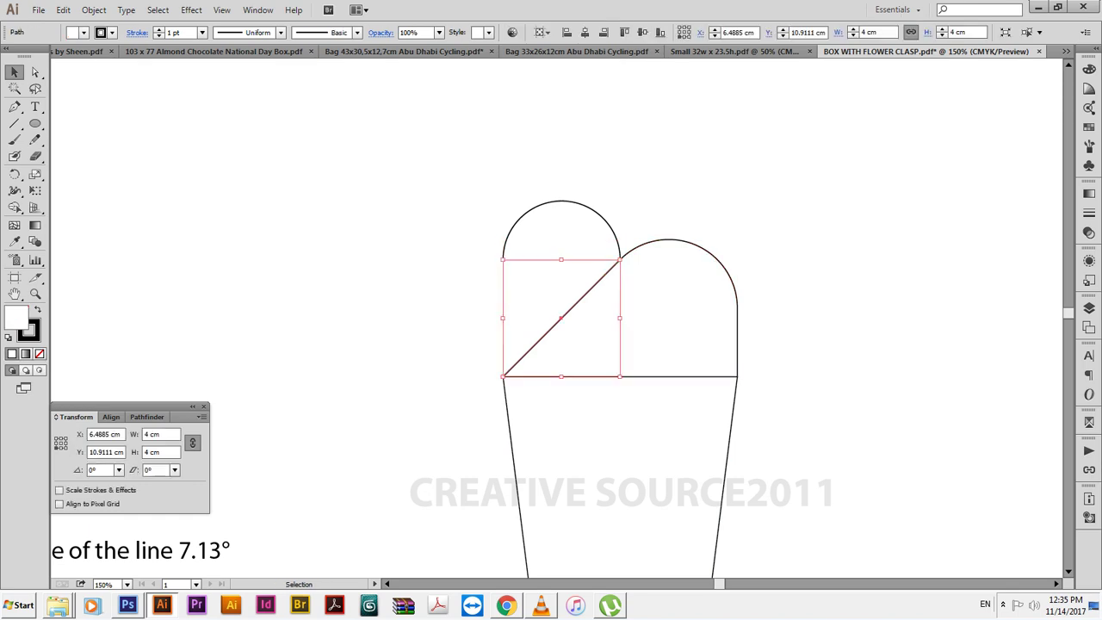
key("a")
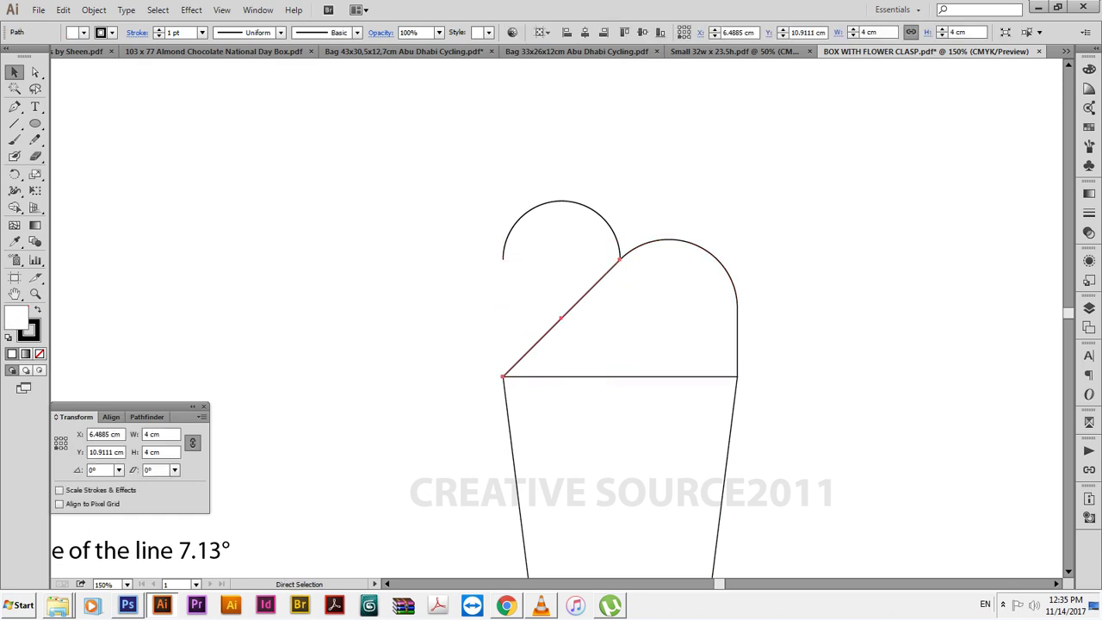
key("v")
left_click(558, 201, "shift")
key("a")
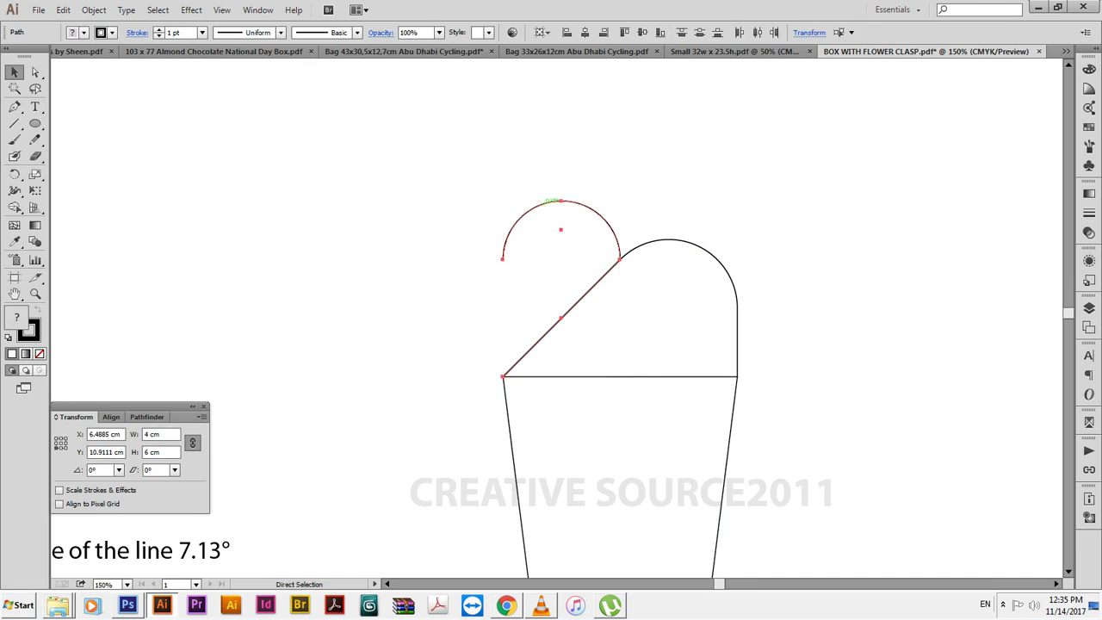
key("v")
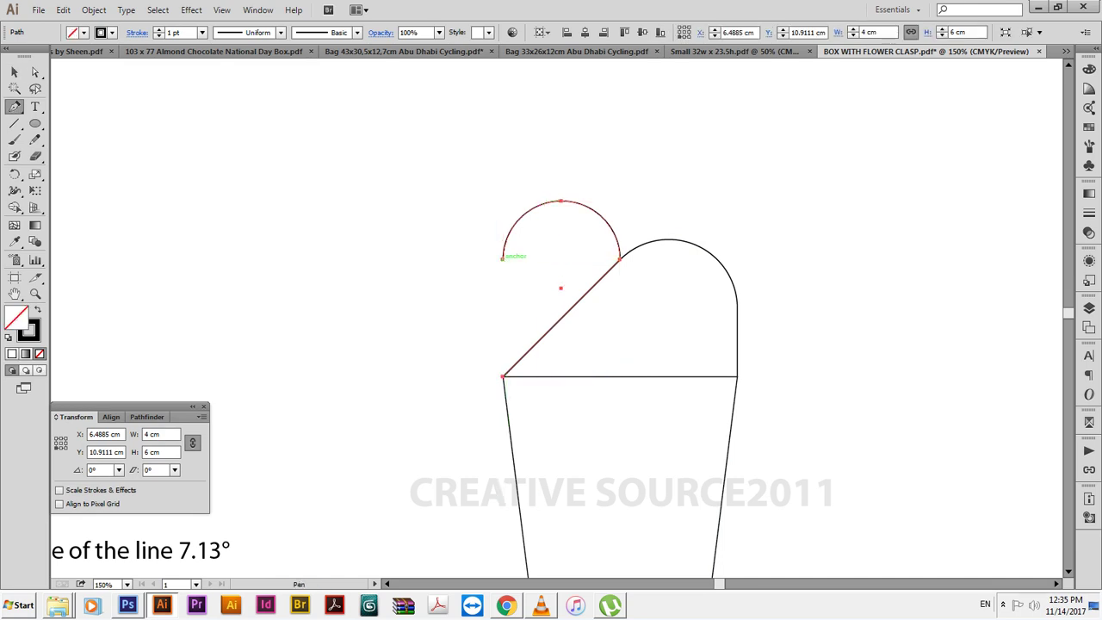
Draw the flap's vertical left side from the arc down to the panel corner, then deselect.
left_click(503, 256)
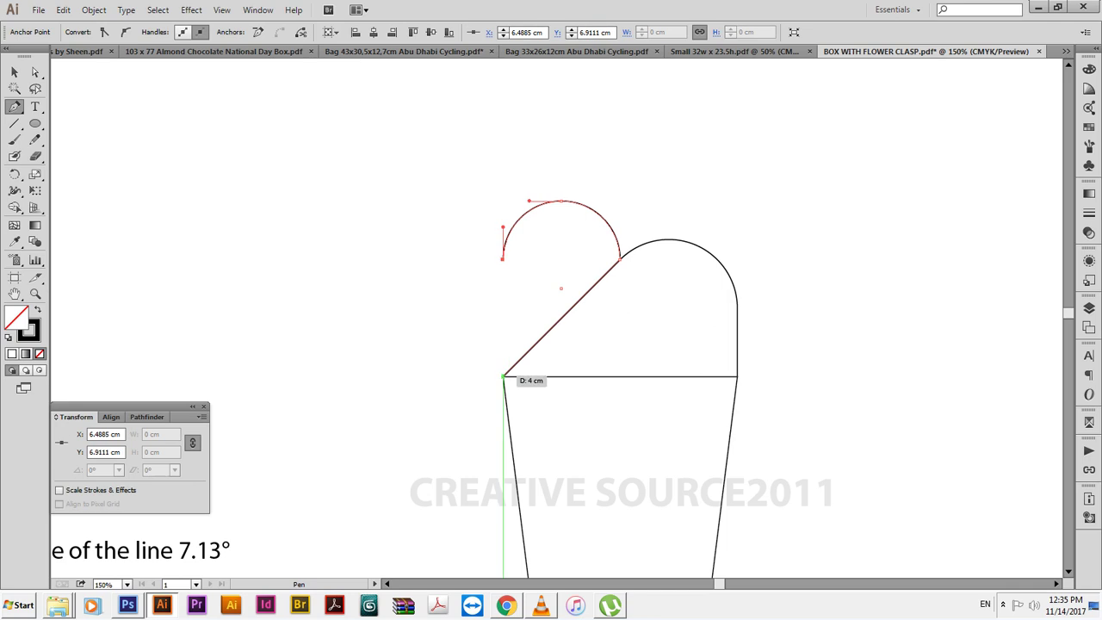
left_click(503, 376)
key("v")
key("ctrl+shift+a")
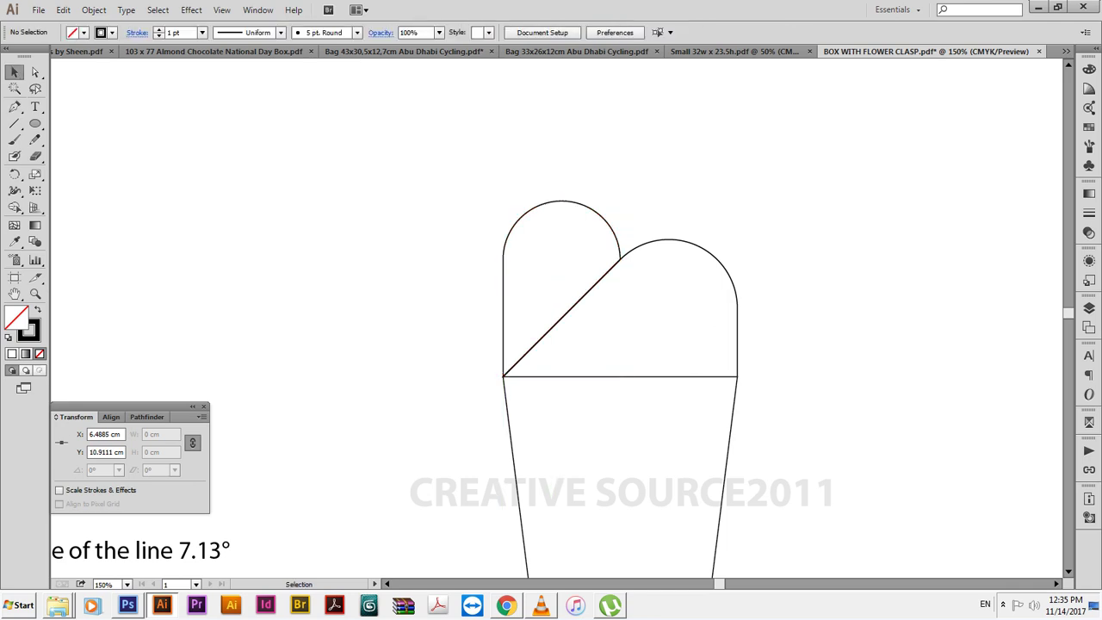
key("ctrl+z")
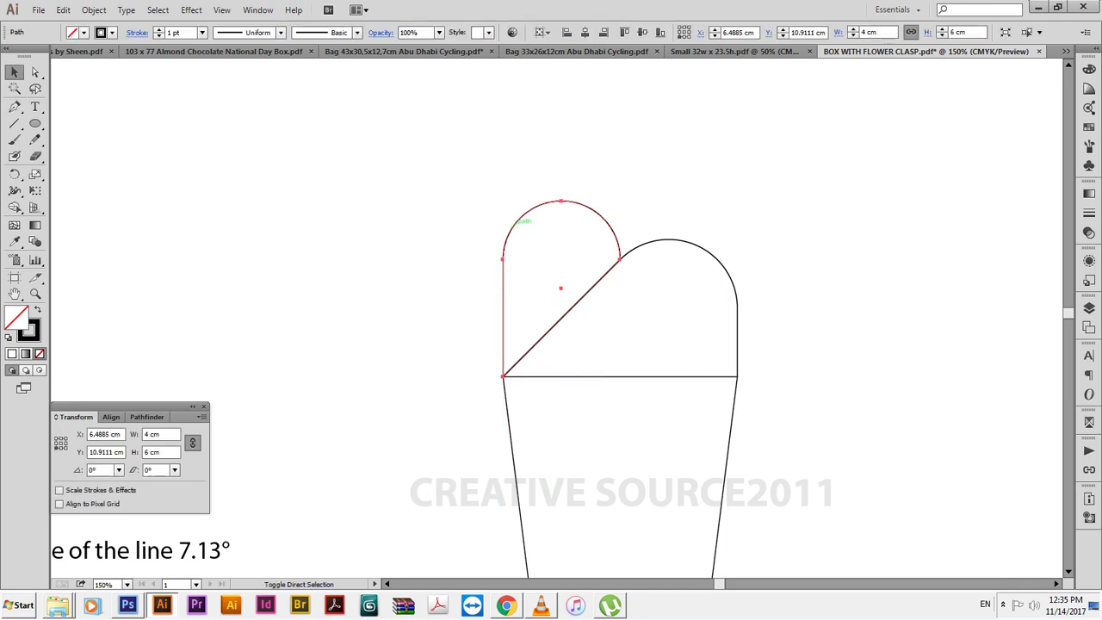
key("ctrl+shift+a")
Give the diagonal fold line a 100% cyan stroke (C100 K0).
left_click(591, 289)
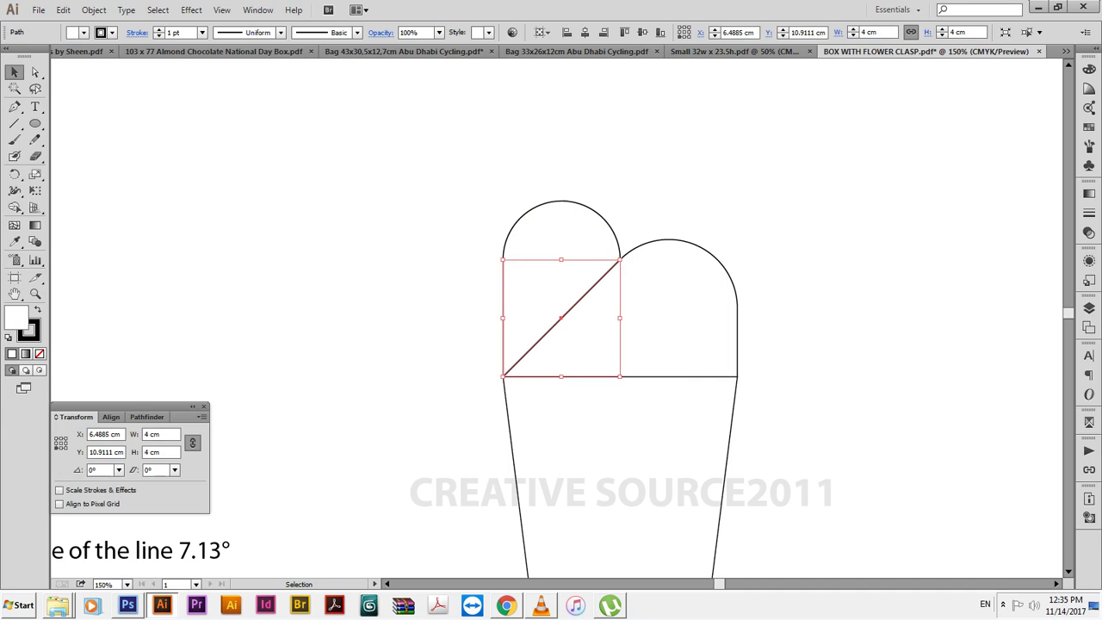
left_click(1089, 69)
type("x")
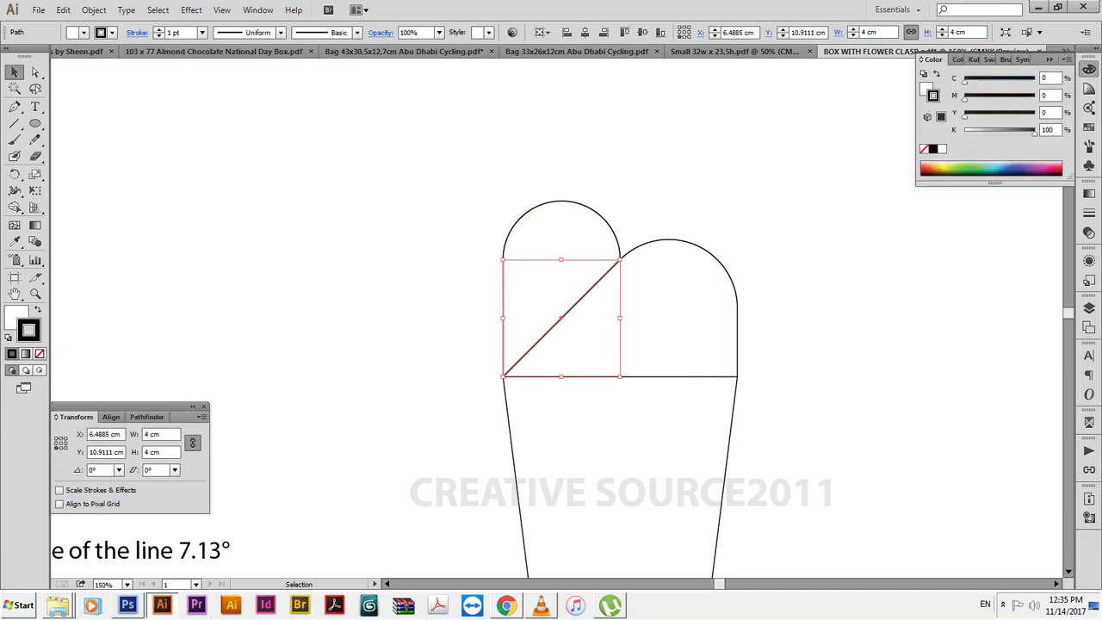
type("100")
type("0")
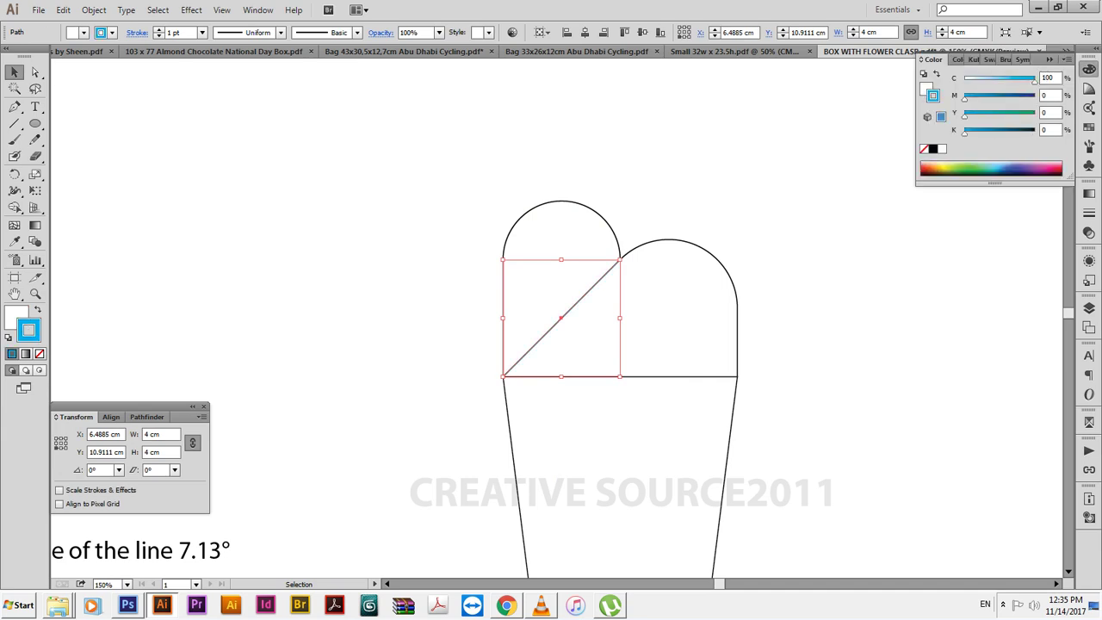
key("ctrl+shift+a")
Zoom out and marquee-select every path of the panel.
key("ctrl+minus")
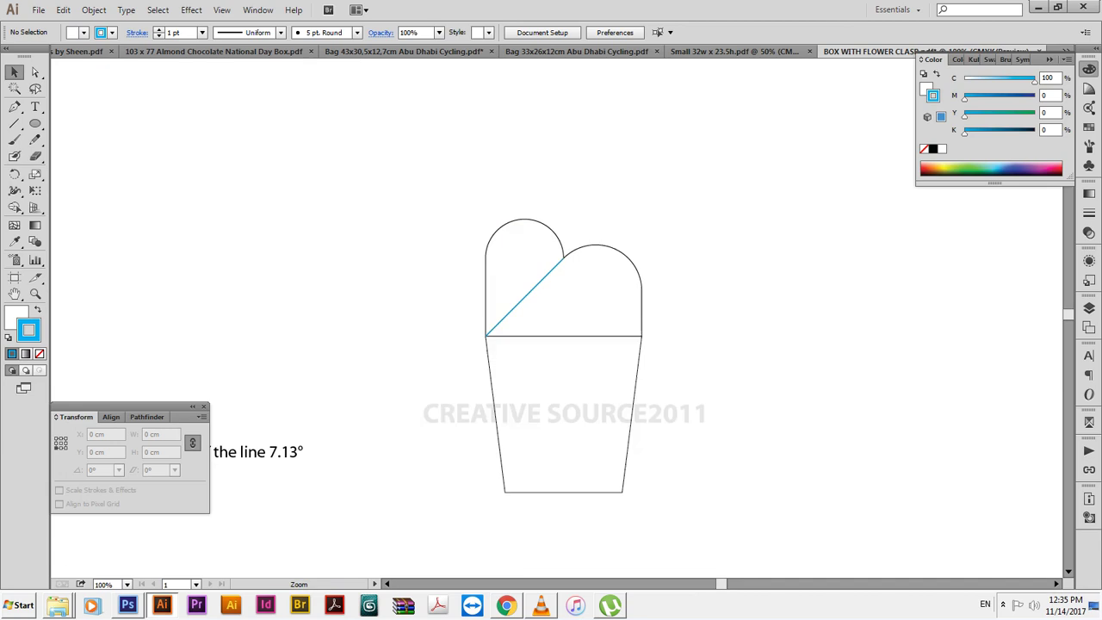
key("ctrl+minus")
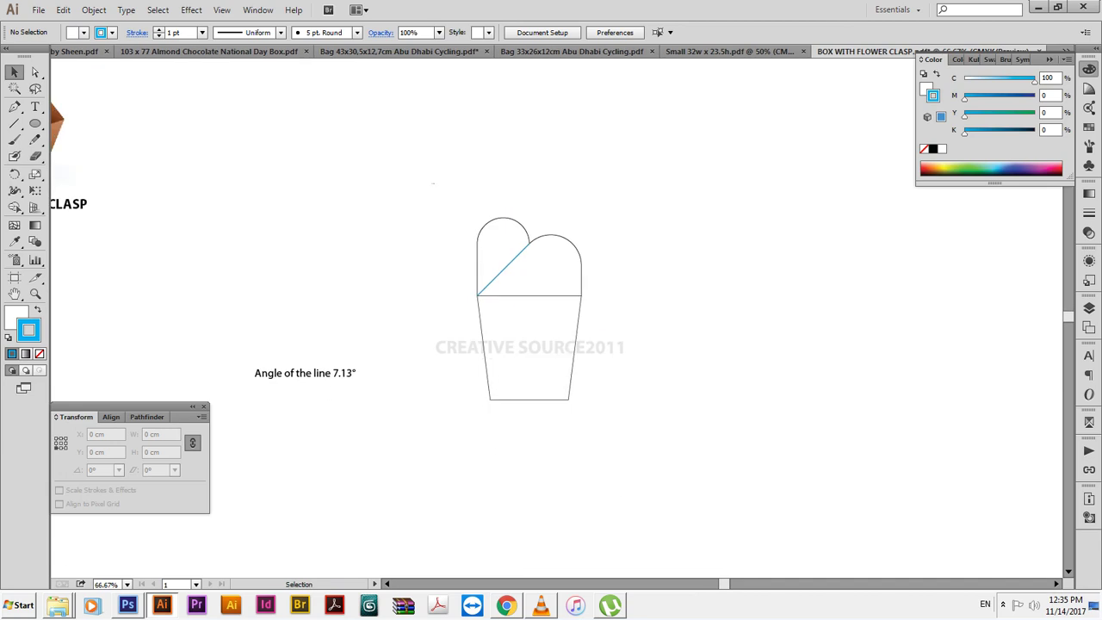
left_click_drag(433, 182, 624, 420)
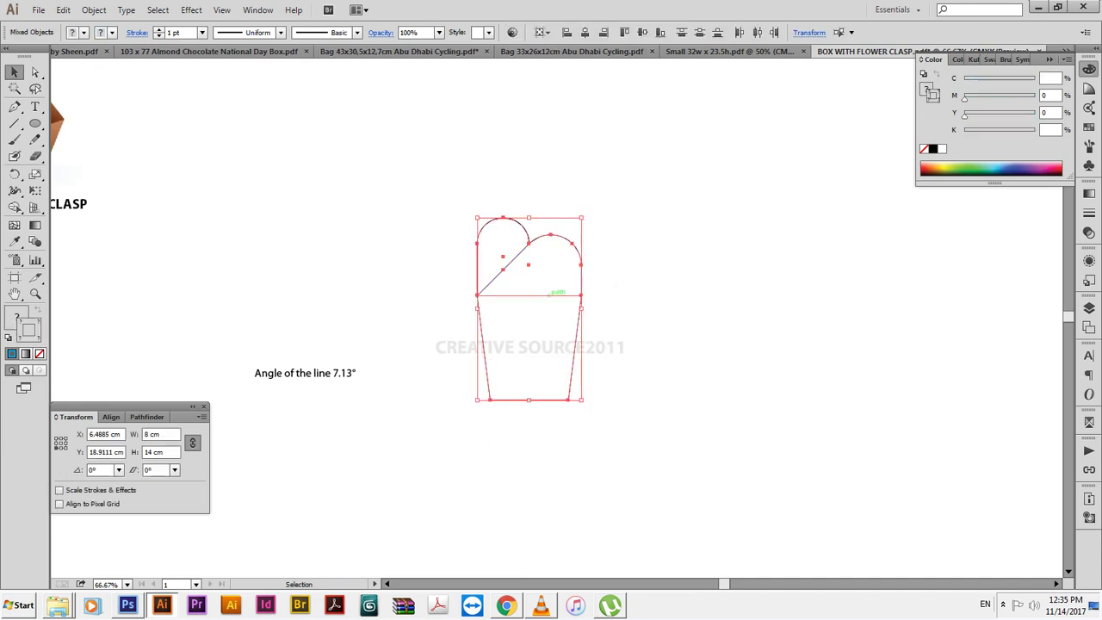
Place a copy of the panel to the right of the original.
left_click_drag(549, 294, 704, 295)
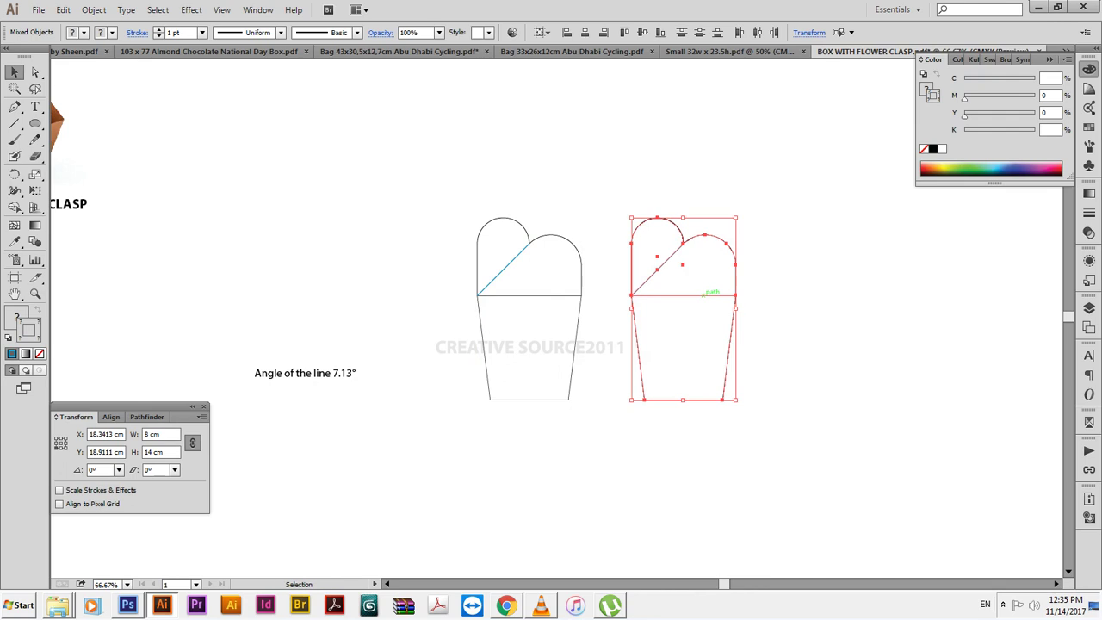
left_click_drag(468, 196, 576, 435)
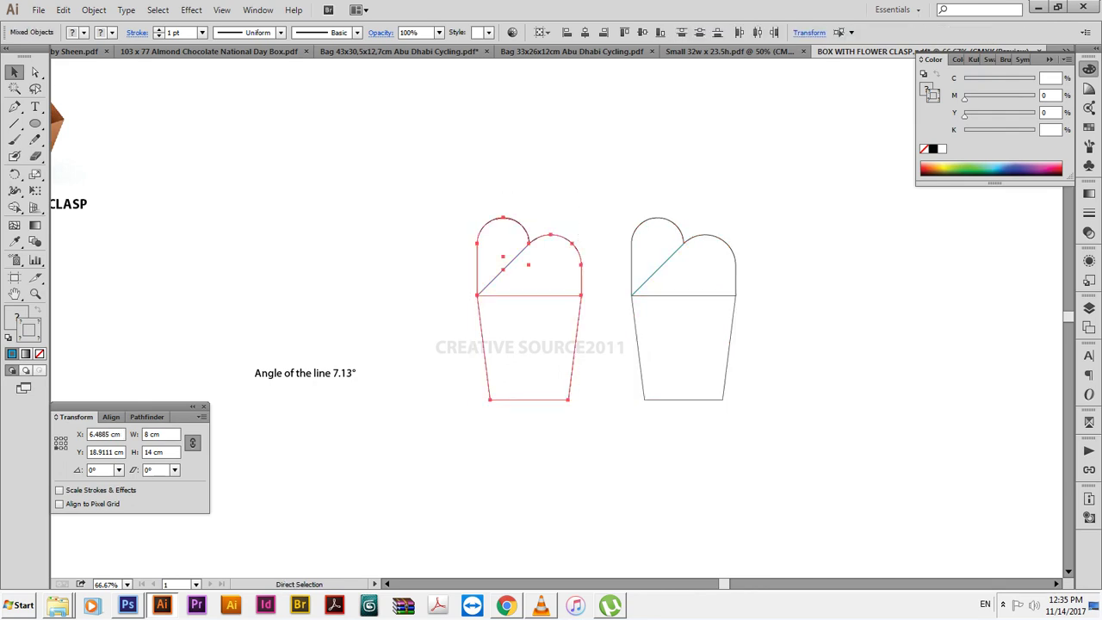
key("v")
Copy the 7.13° value from the angle note, then zoom back out to both panels.
key("ctrl+shift+a")
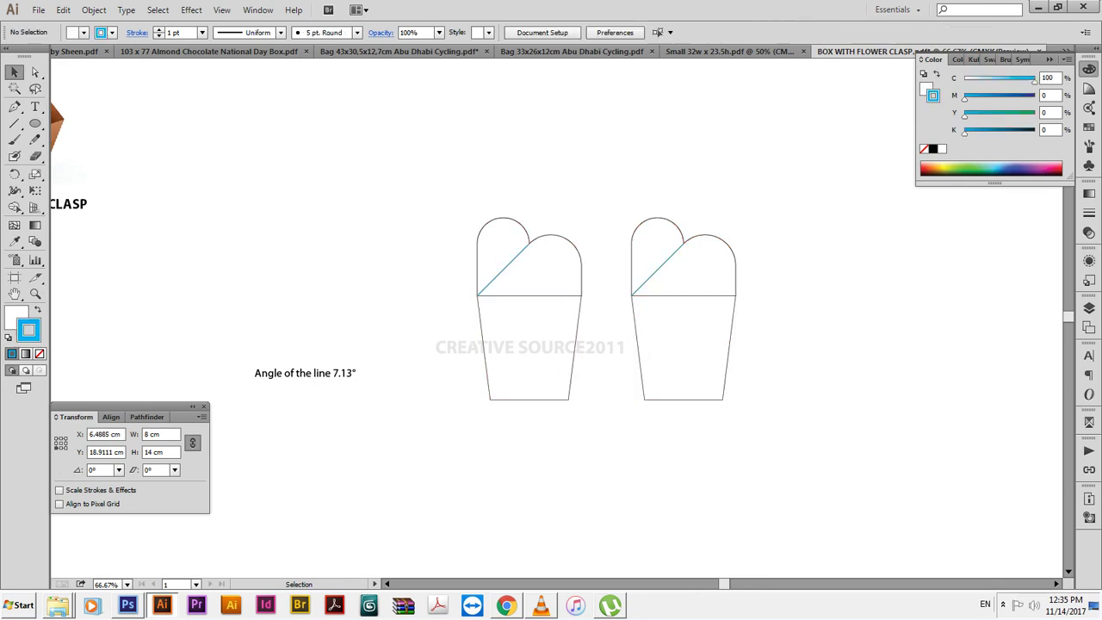
left_click_drag(290, 327, 465, 401)
key("t")
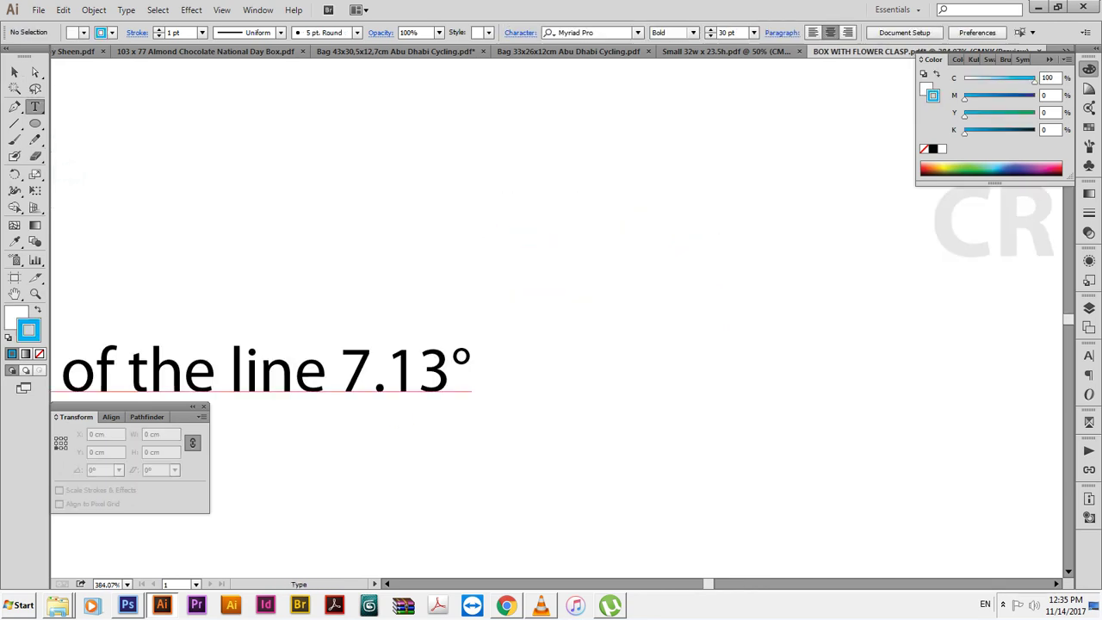
left_click_drag(341, 370, 471, 370)
right_click(415, 374)
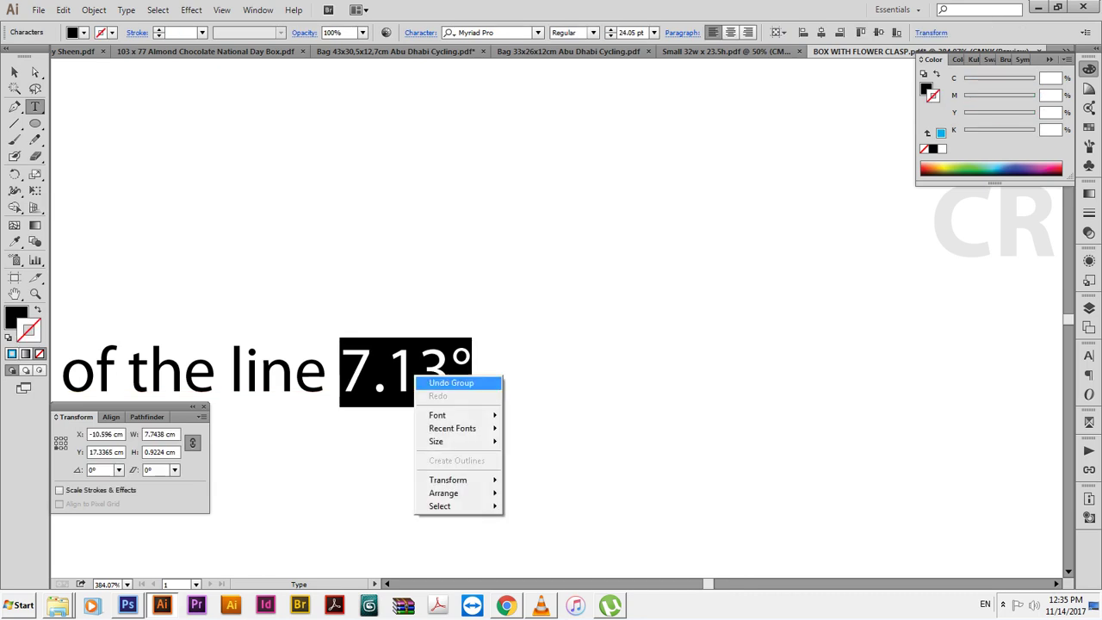
left_click(63, 9)
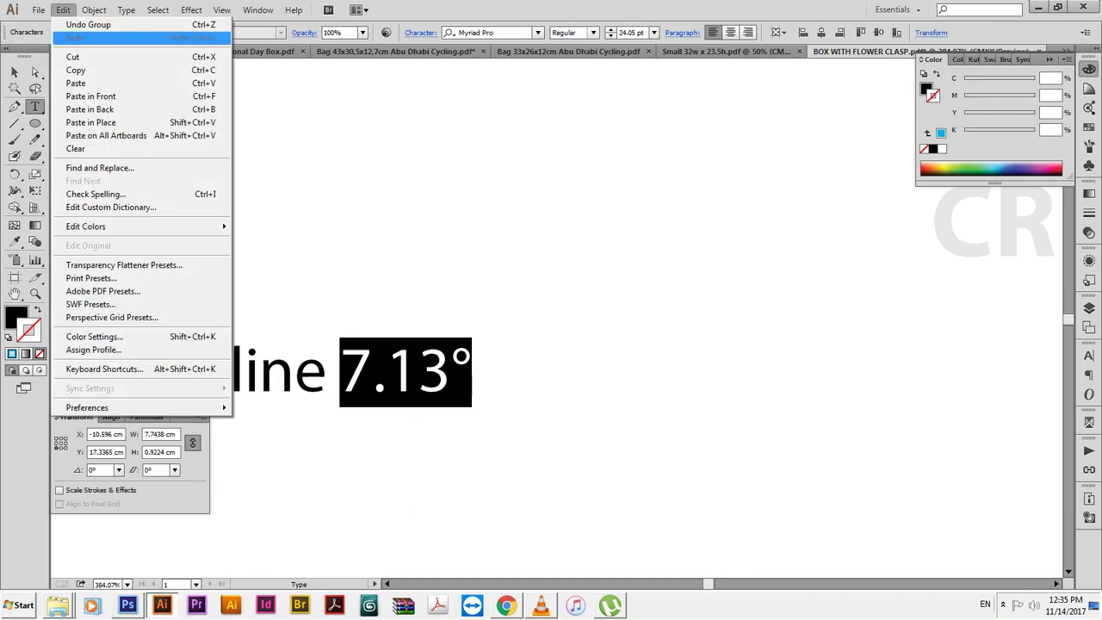
left_click(68, 70)
key("ctrl+shift+a")
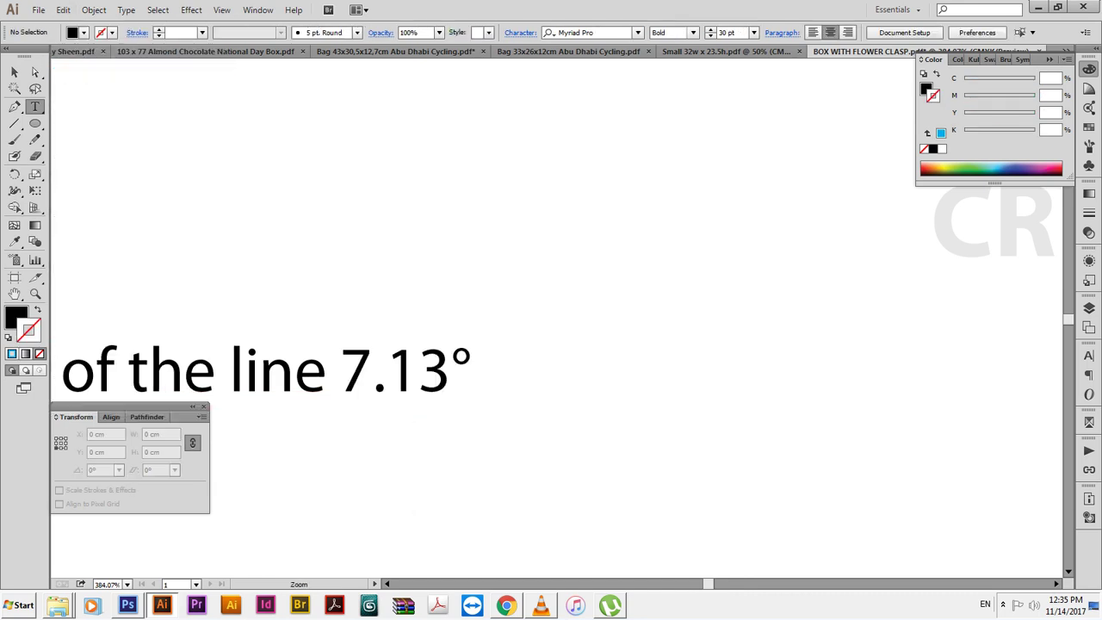
key("ctrl+minus")
key("ctrl+minus")
key("ctrl+minus")
key("ctrl+minus")
key("ctrl+minus")
Rotate the left panel by 7.13° with the Rotate dialog.
left_click_drag(586, 258, 427, 332)
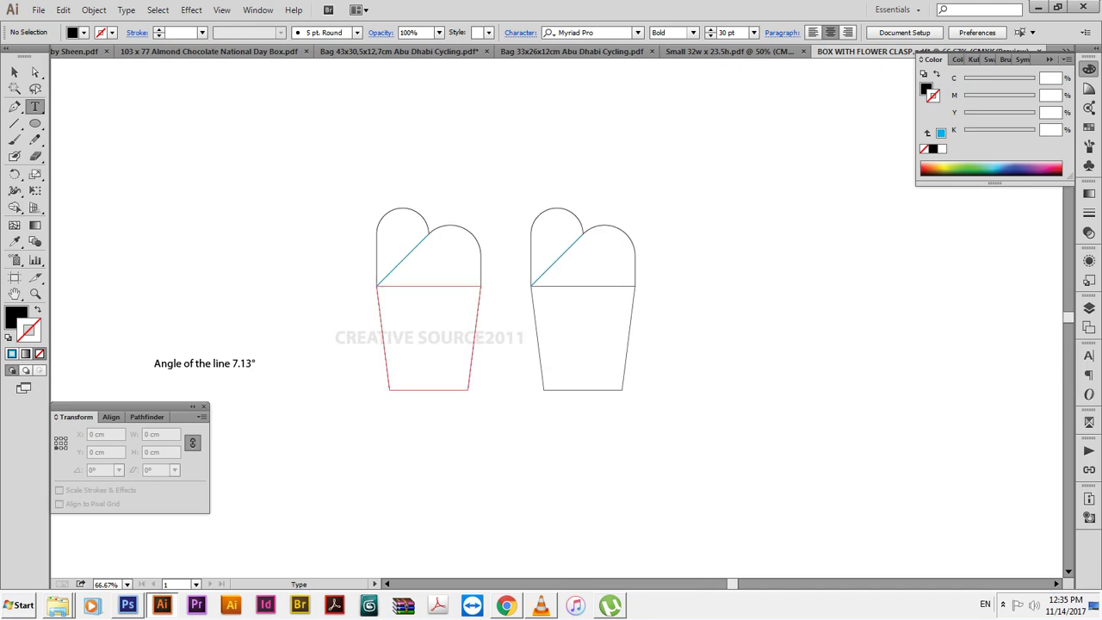
left_click_drag(336, 193, 469, 377)
key("r")
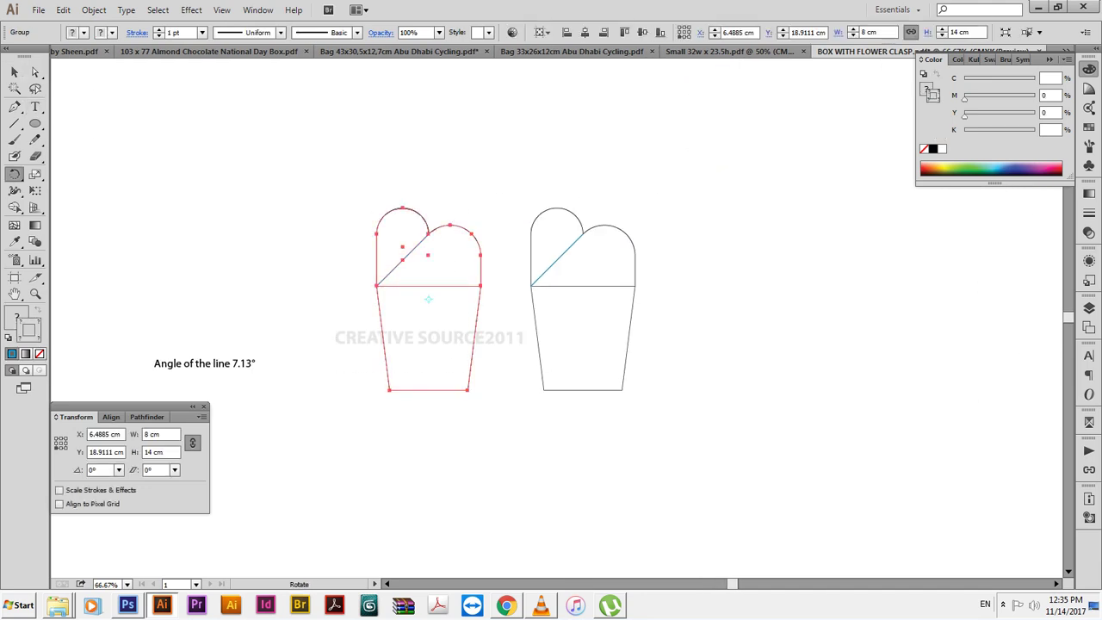
key("Return")
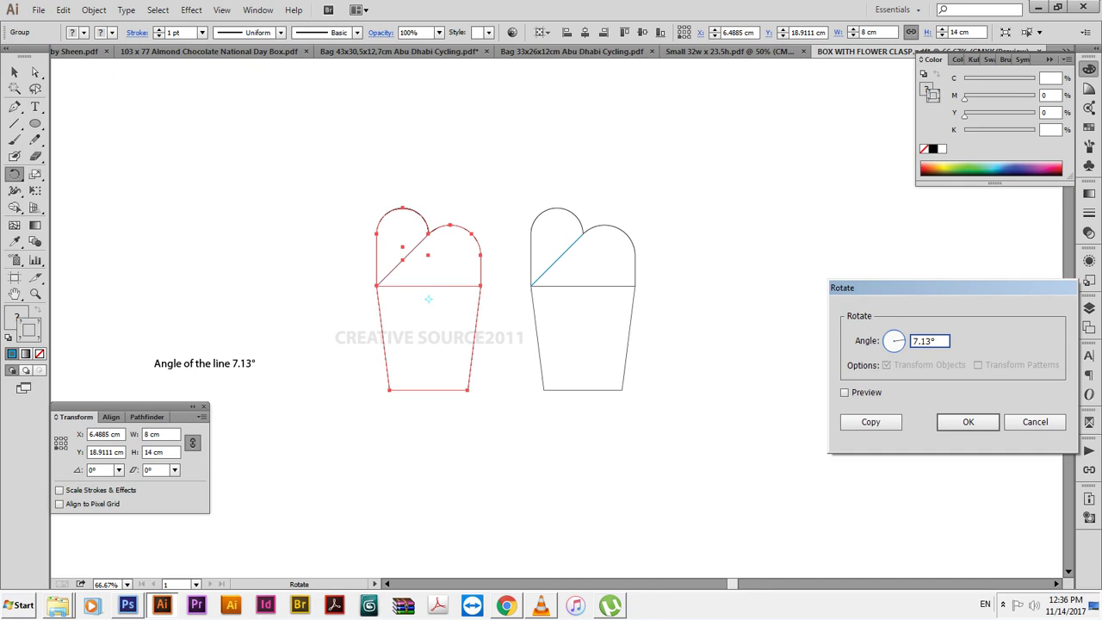
key("Return")
key("v")
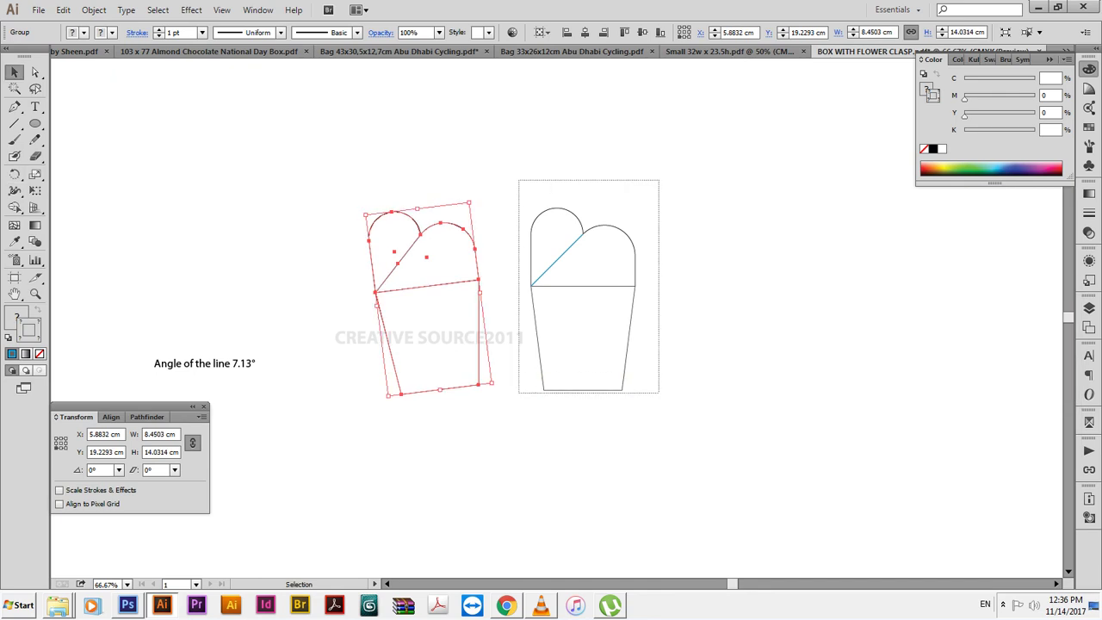
Rotate the right panel 7.13° in the opposite direction.
left_click(635, 328)
key("r")
key("Return")
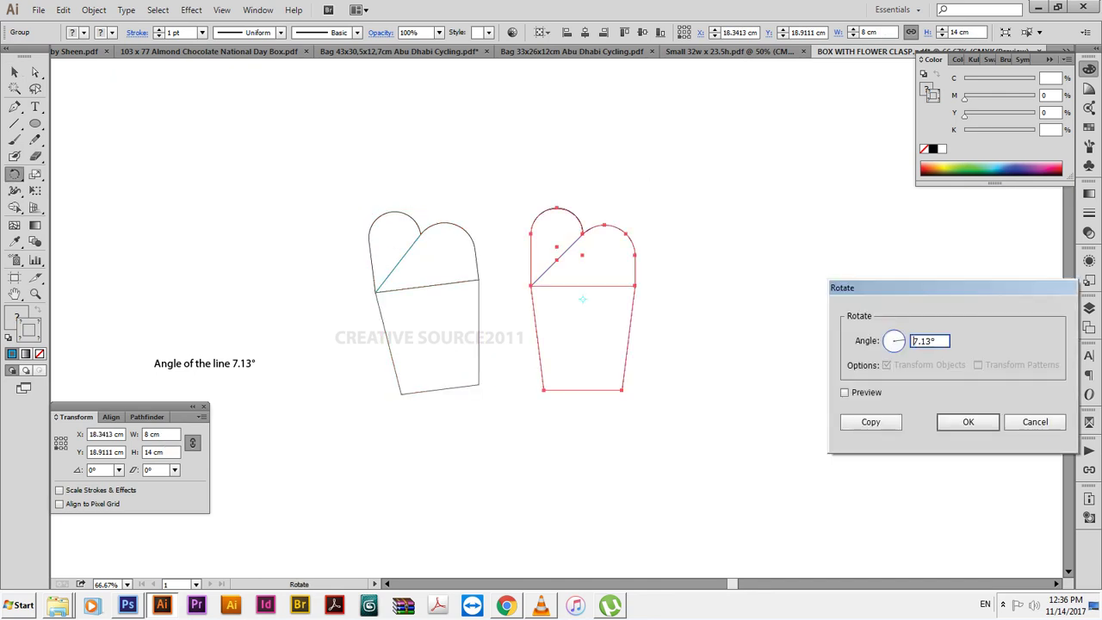
type("-7.13")
key("Return")
key("v")
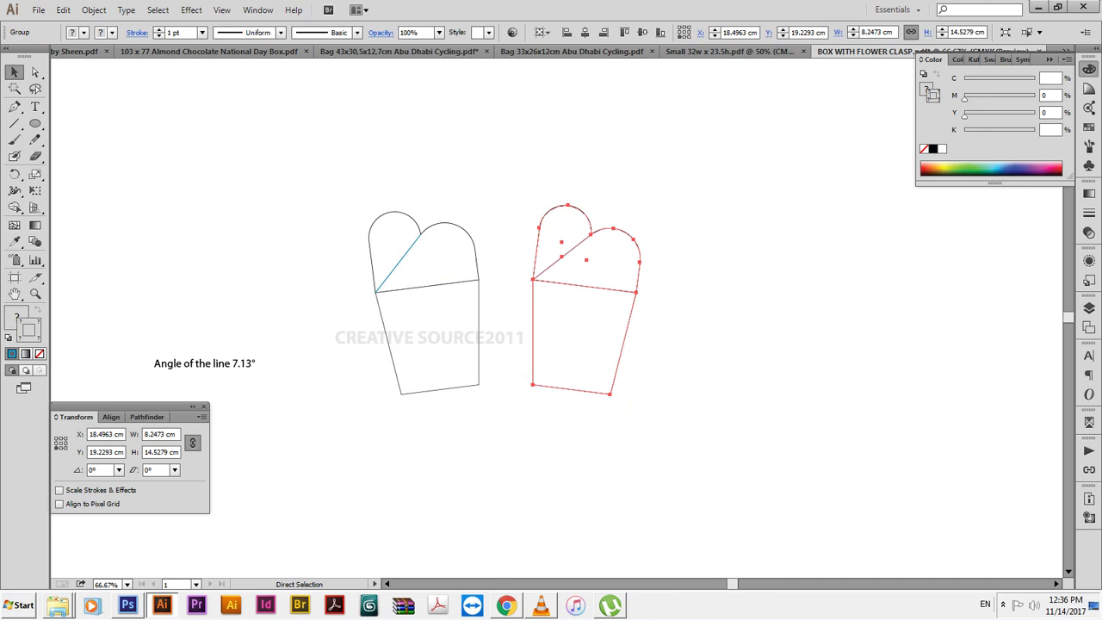
Align both panels with the left as key object so they butt at 0 cm spacing.
key("v")
left_click(479, 316, "shift")
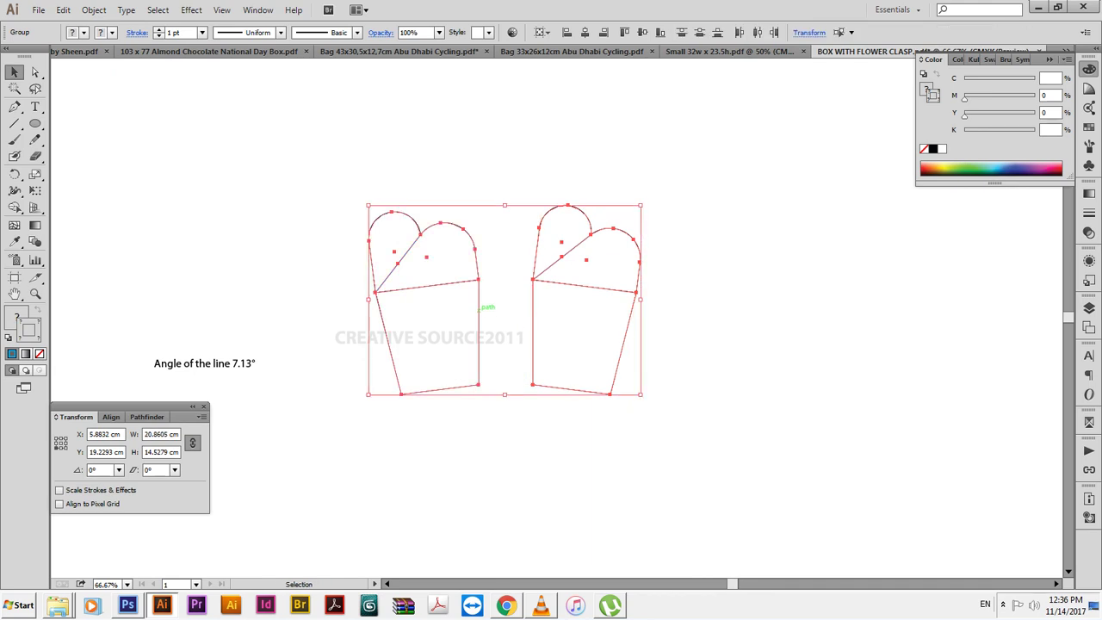
left_click(479, 315)
left_click(111, 417)
left_click(84, 527)
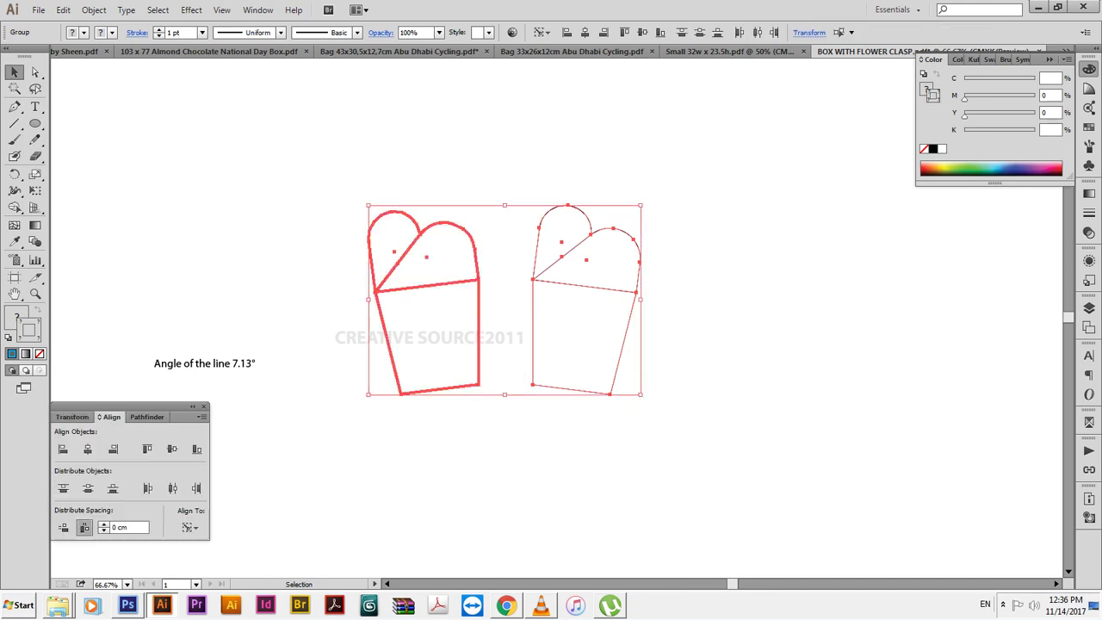
Copy the joined panel pair to the right and rotate the copy by 7.13°.
key("a")
key("v")
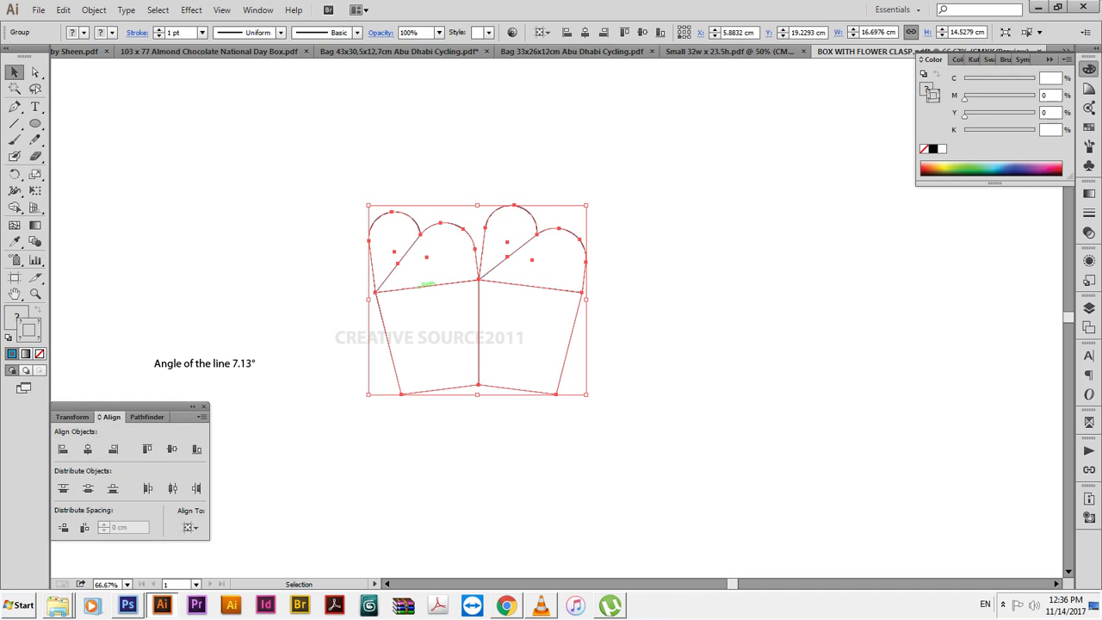
left_click_drag(479, 345, 740, 344)
key("r")
key("Return")
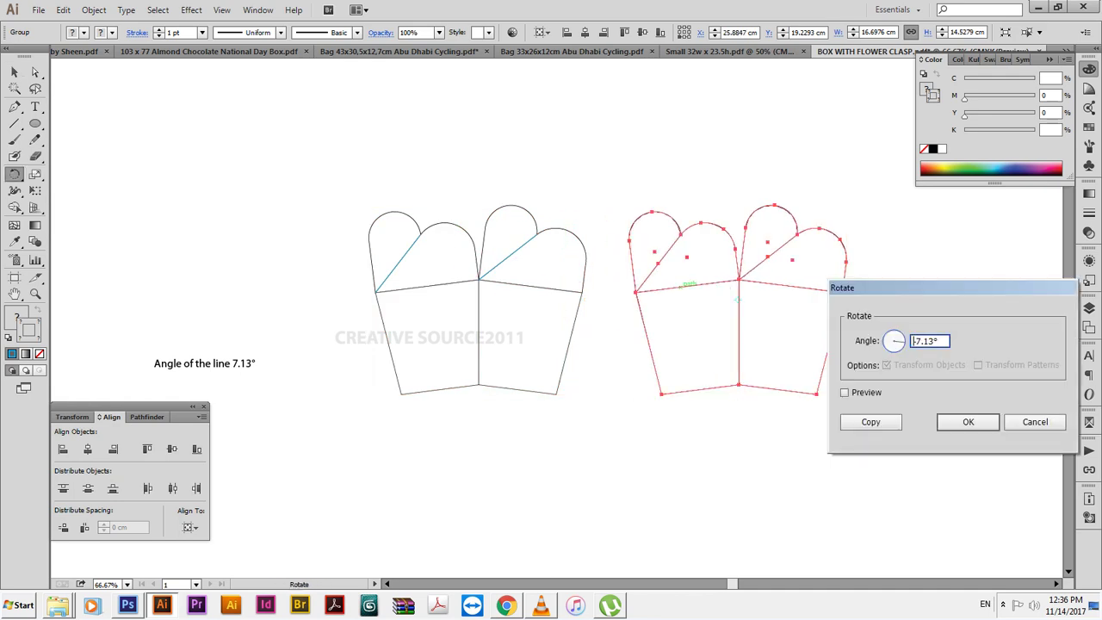
key("Escape")
key("Return")
key("Return")
Rotate the original left pair 7.13° and butt the right pair flush against it.
key("Return")
key("Return")
key("v")
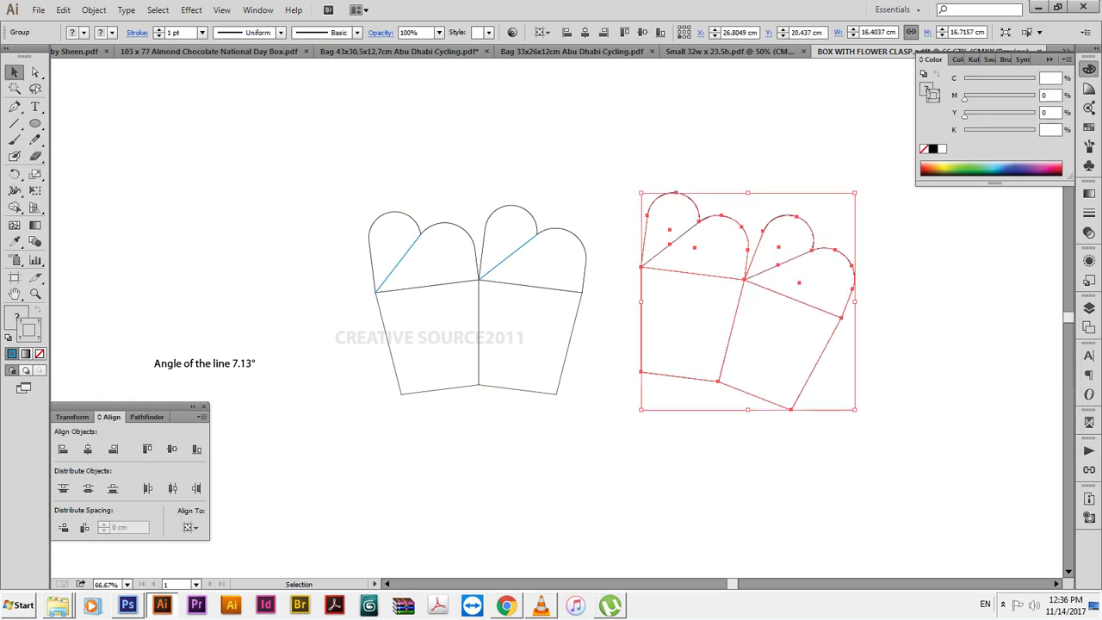
left_click(479, 345)
key("r")
key("Return")
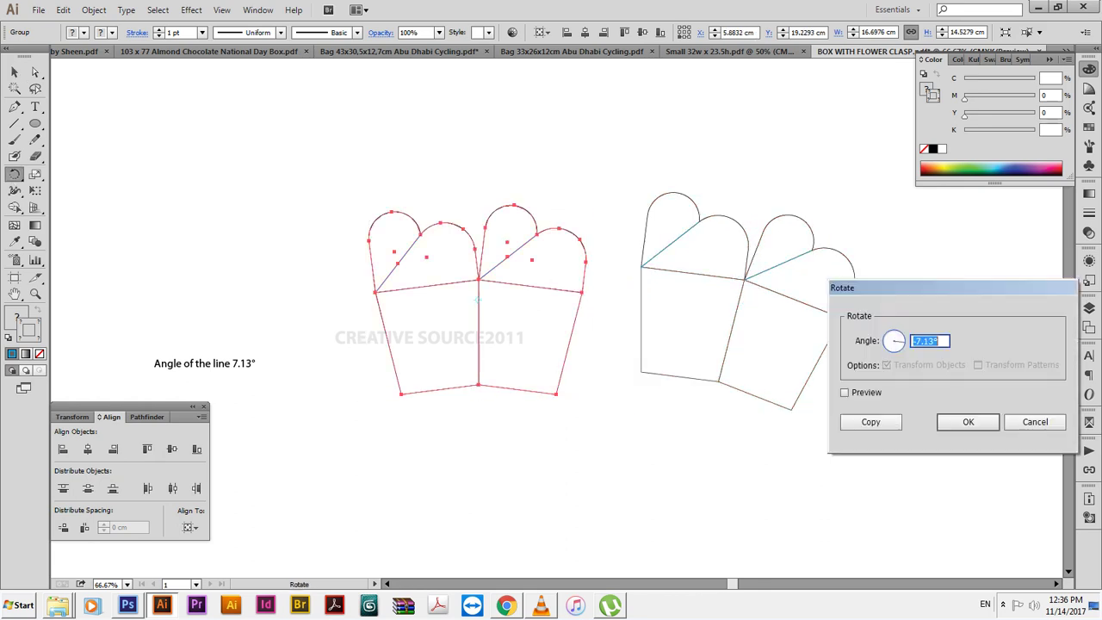
key("Return")
key("Return")
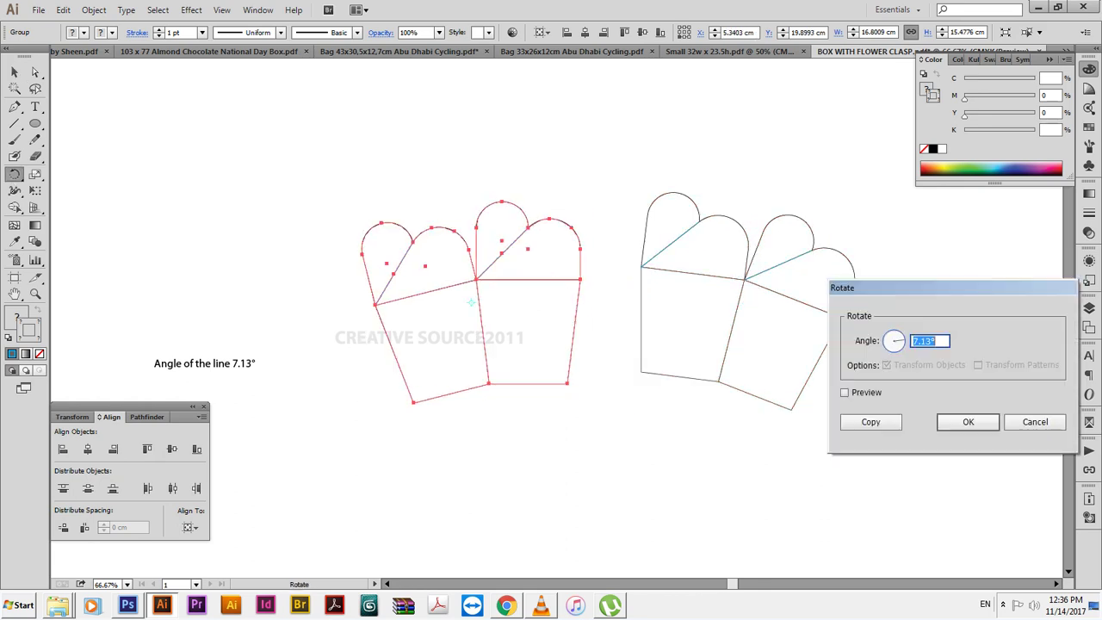
key("Return")
key("v")
left_click(641, 321, "shift")
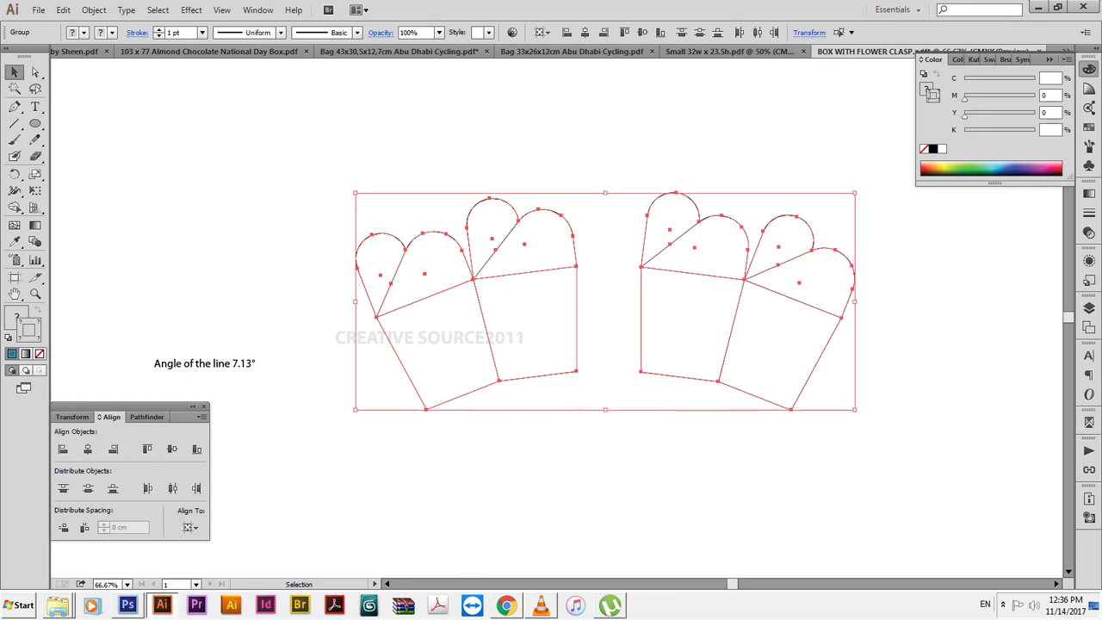
left_click(84, 527)
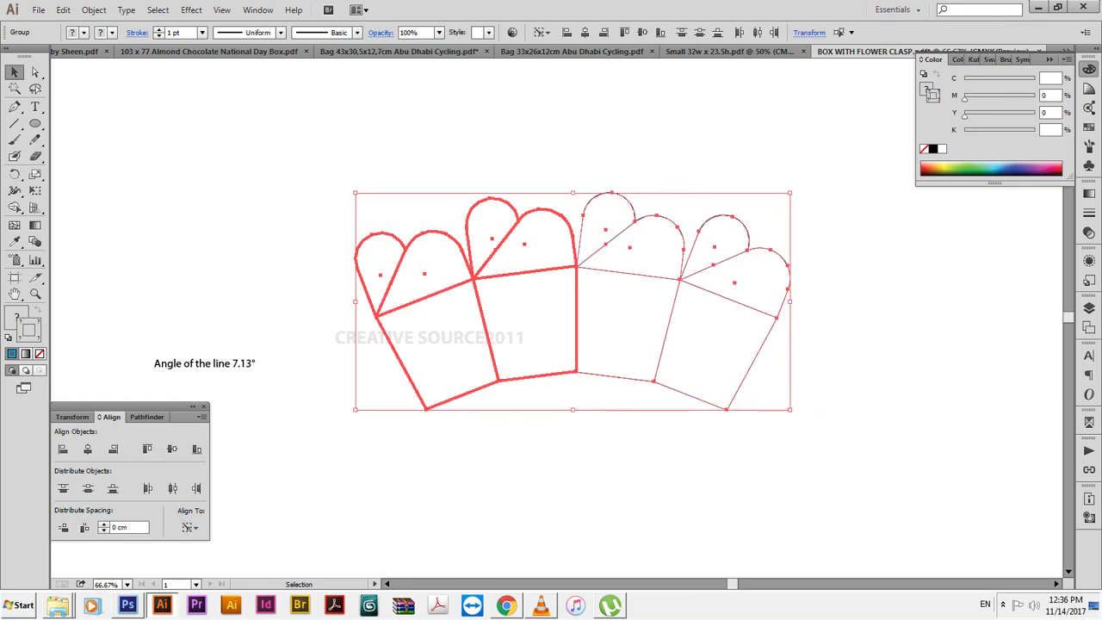
key("ctrl+shift+a")
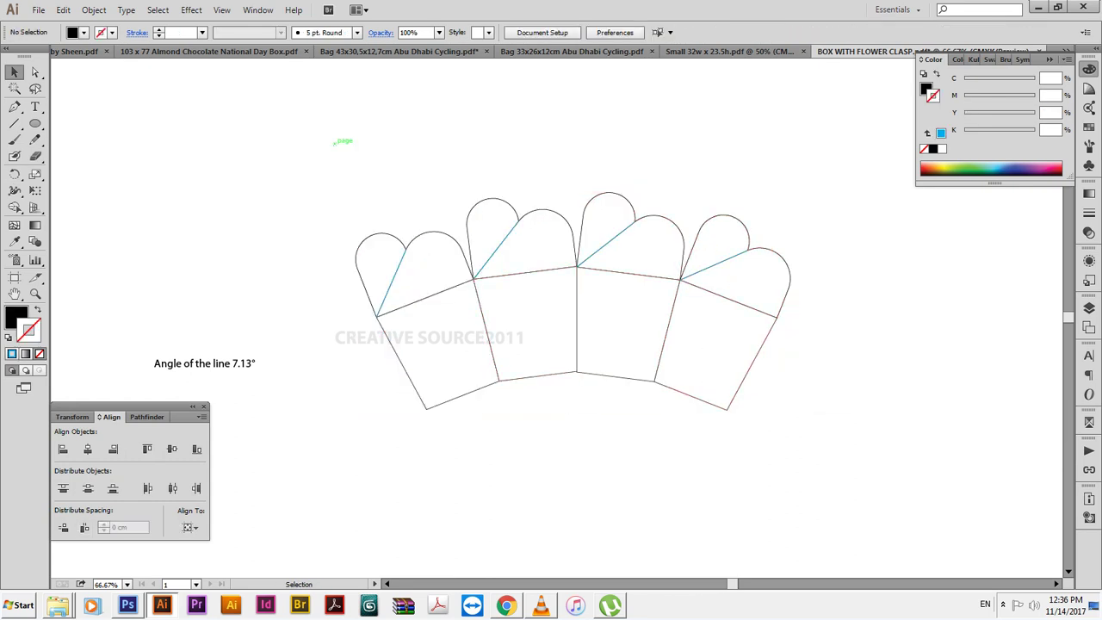
Rotate the entire four-panel fan by 7.13°.
left_click_drag(335, 143, 812, 452)
key("r")
key("Return")
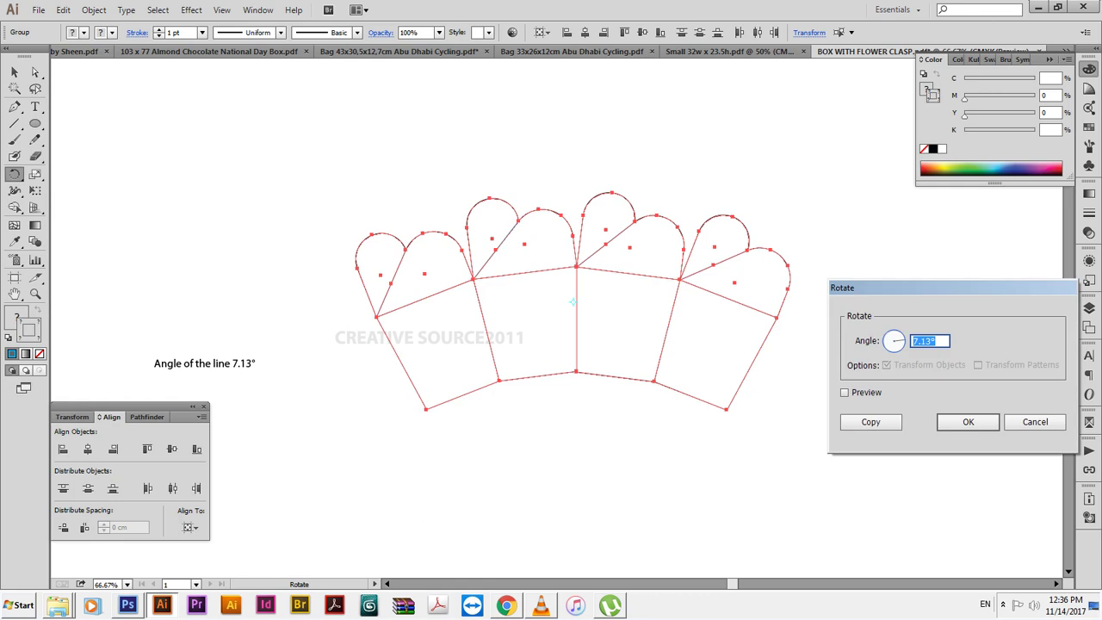
key("Return")
key("Return")
key("Return")
key("Return")
key("Return")
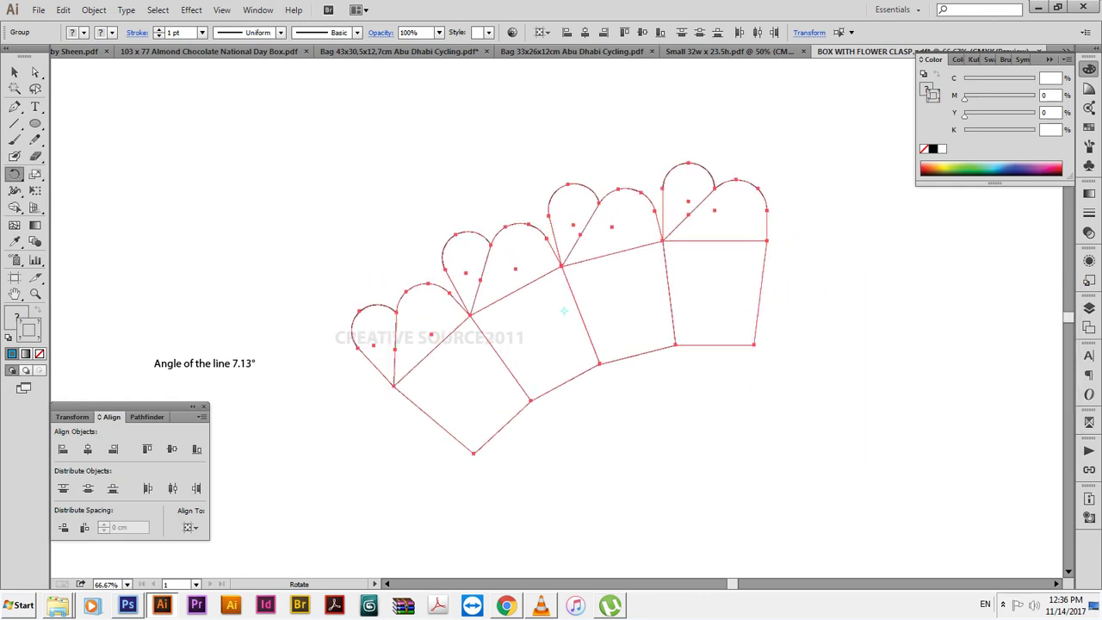
key("v")
key("ctrl+shift+a")
Zoom in on the rightmost panel and start another 7.13° rotation of the whole fan.
left_click_drag(654, 191, 848, 386)
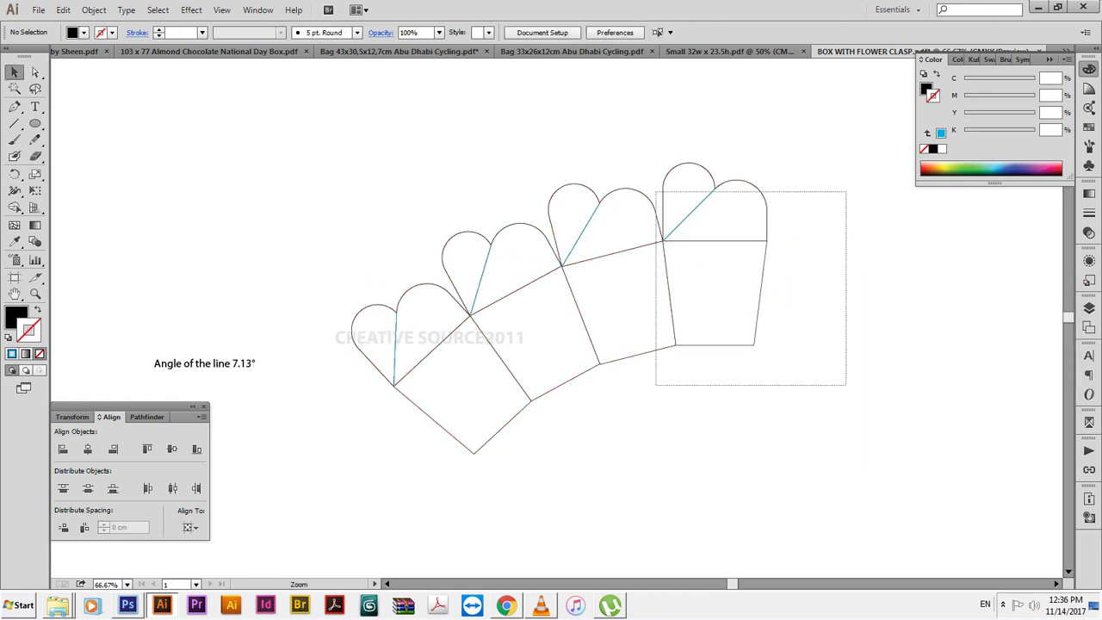
key("ctrl+a")
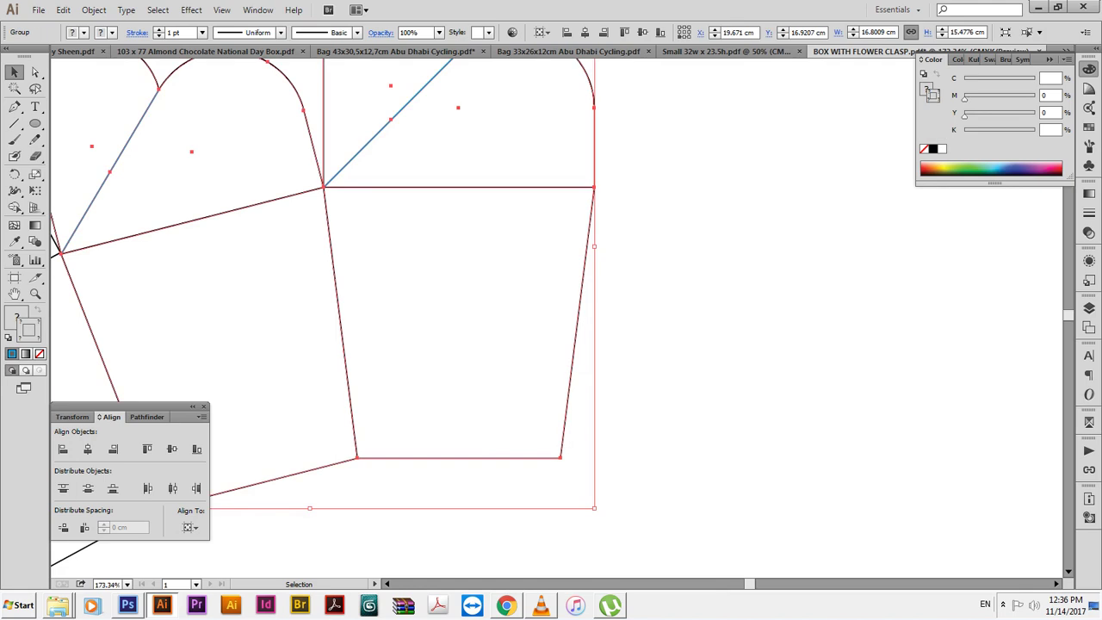
key("r")
key("Return")
key("Return")
key("ctrl+minus")
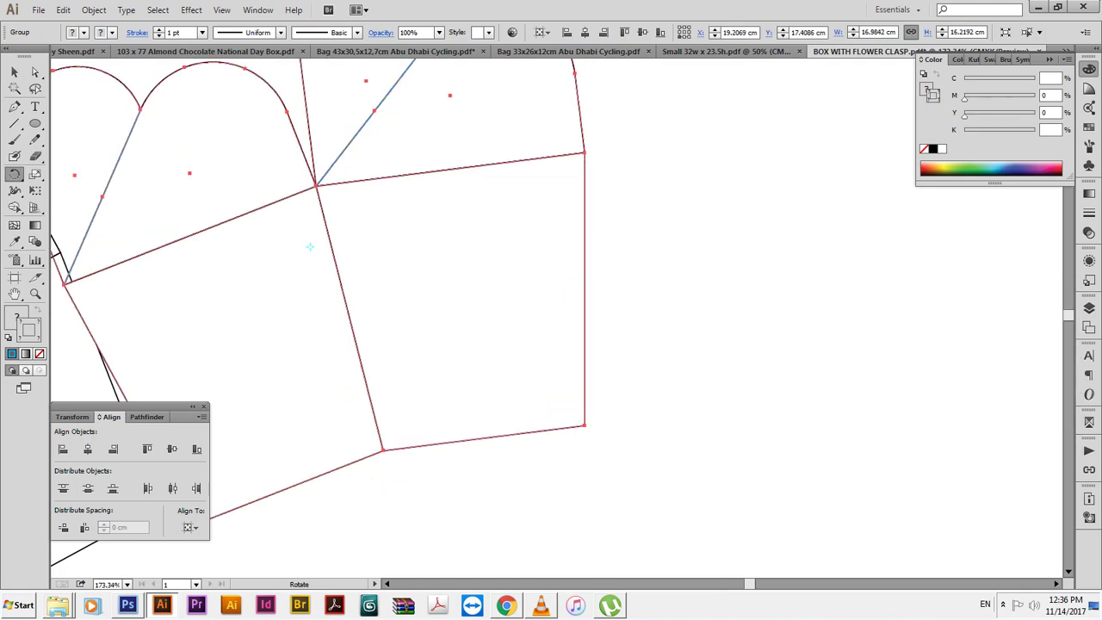
Draw an outlined rectangle along the rightmost panel's outer edge.
key("m")
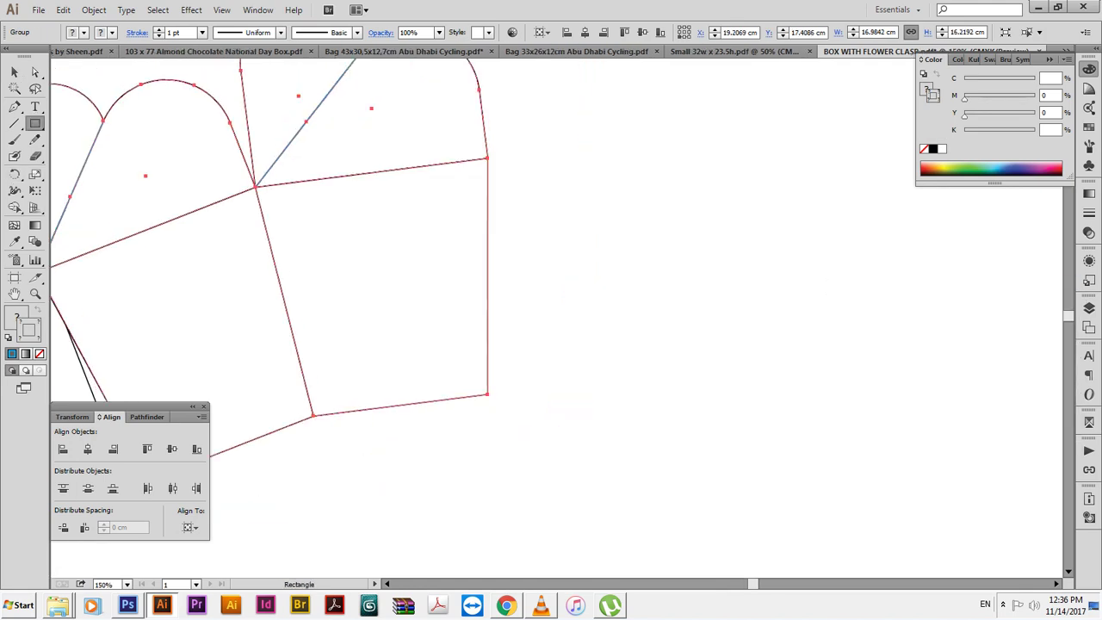
key("ctrl+shift+a")
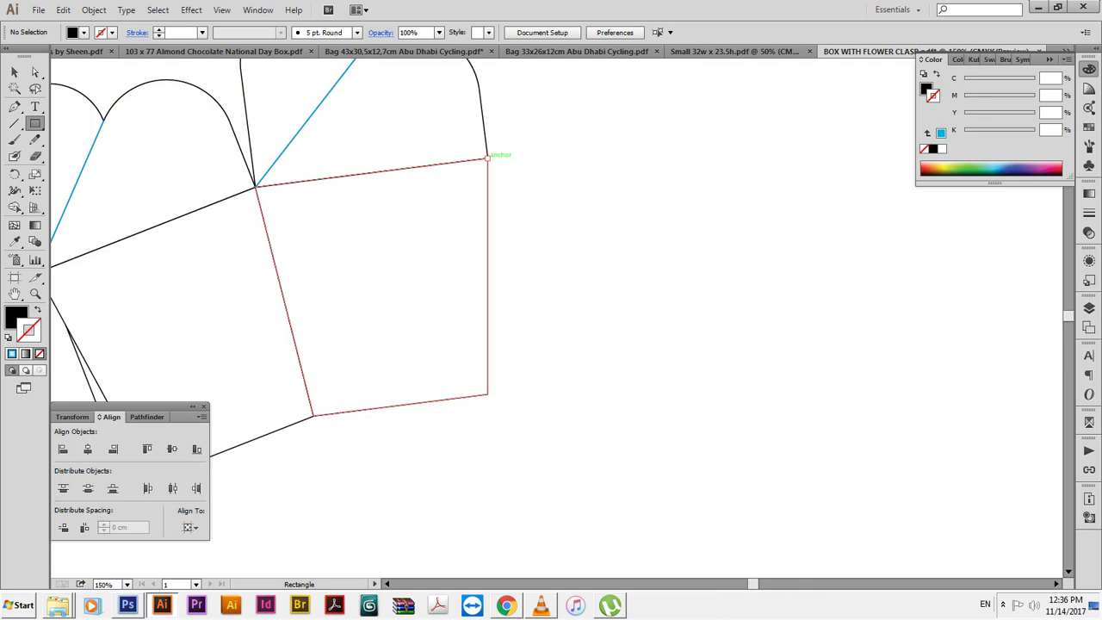
left_click_drag(488, 159, 565, 381)
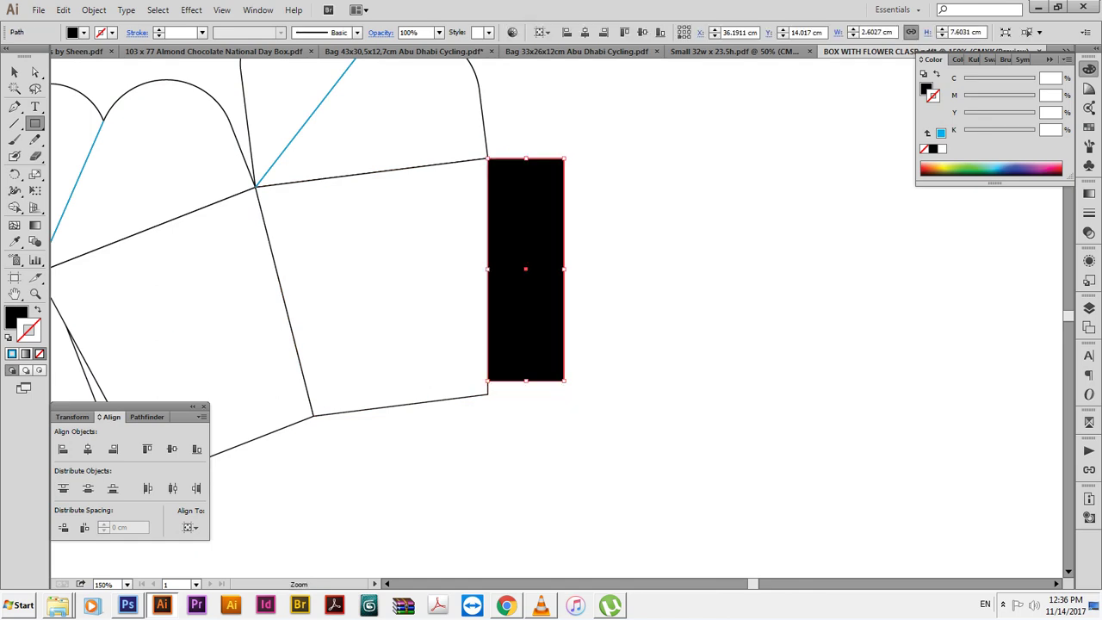
left_click_drag(445, 346, 606, 436)
key("shift+x")
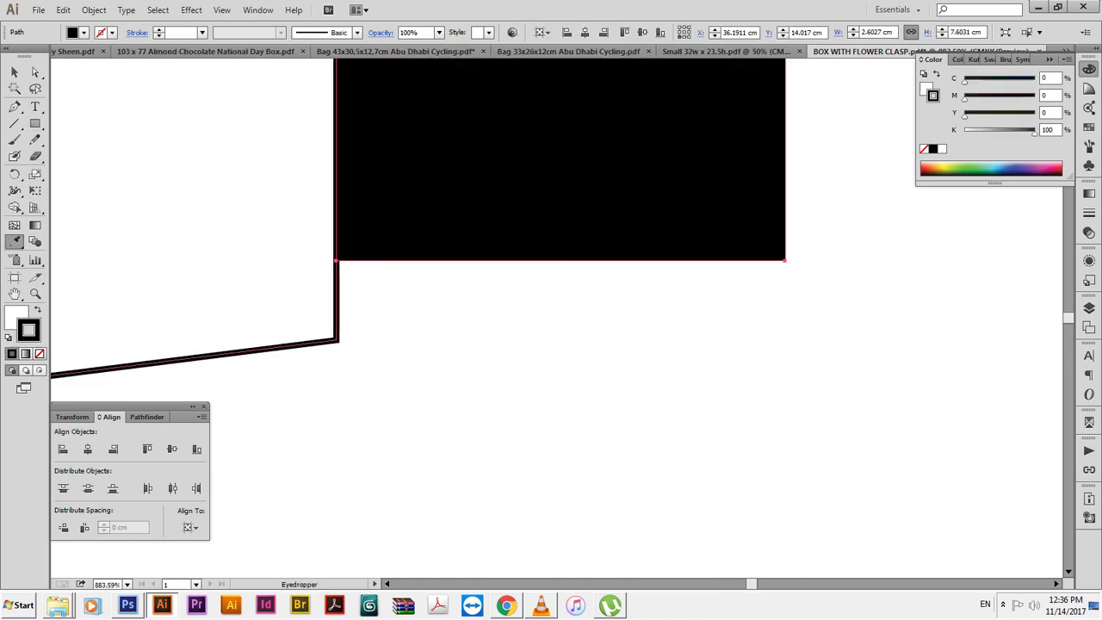
Move the rectangle's bottom-left anchor down 0.4592 cm to the panel corner.
key("a")
left_click(336, 260)
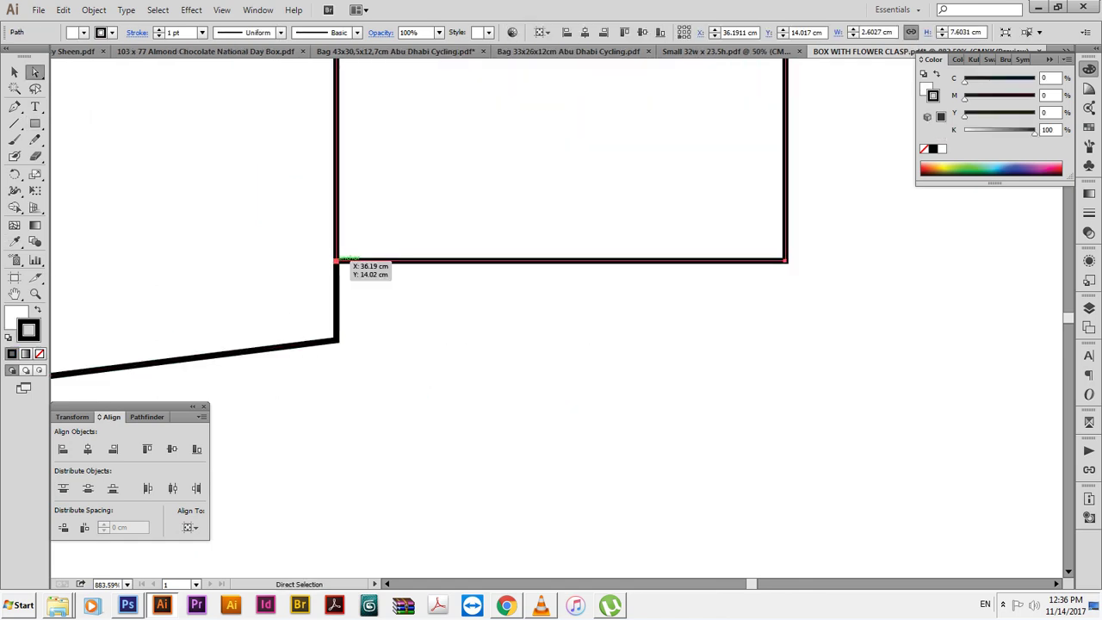
left_click_drag(337, 260, 337, 340)
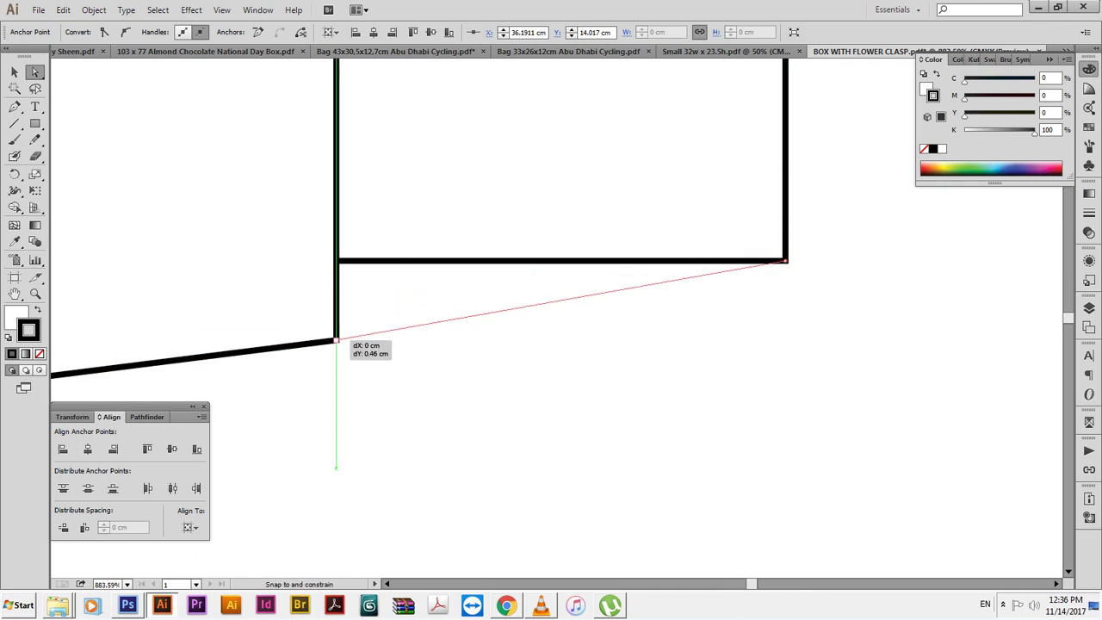
key("Return")
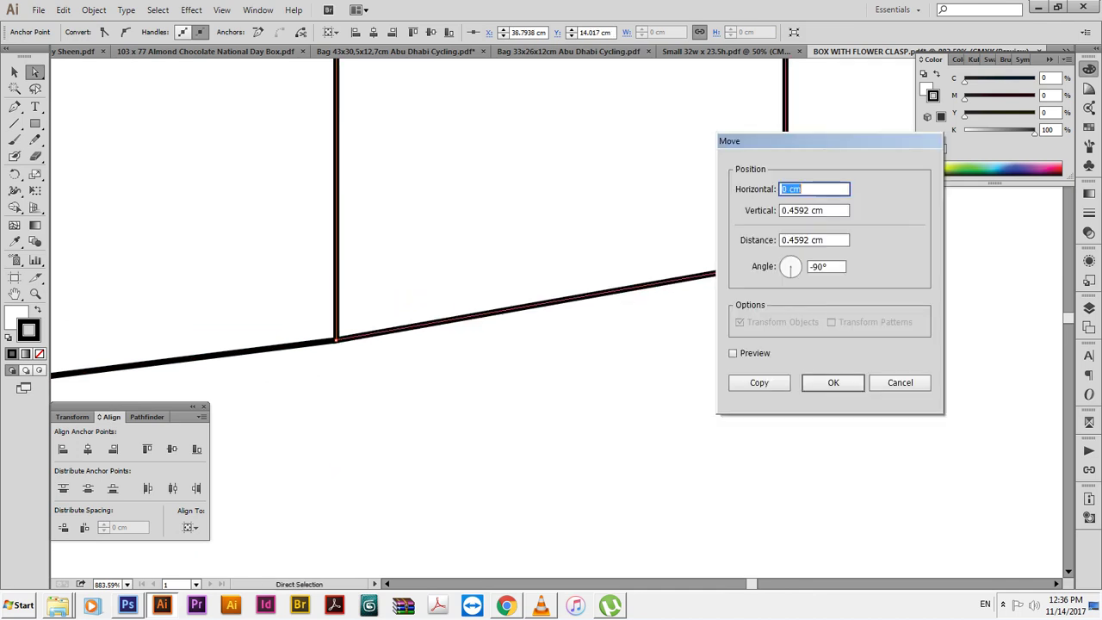
key("Return")
key("ctrl+minus")
key("ctrl+minus")
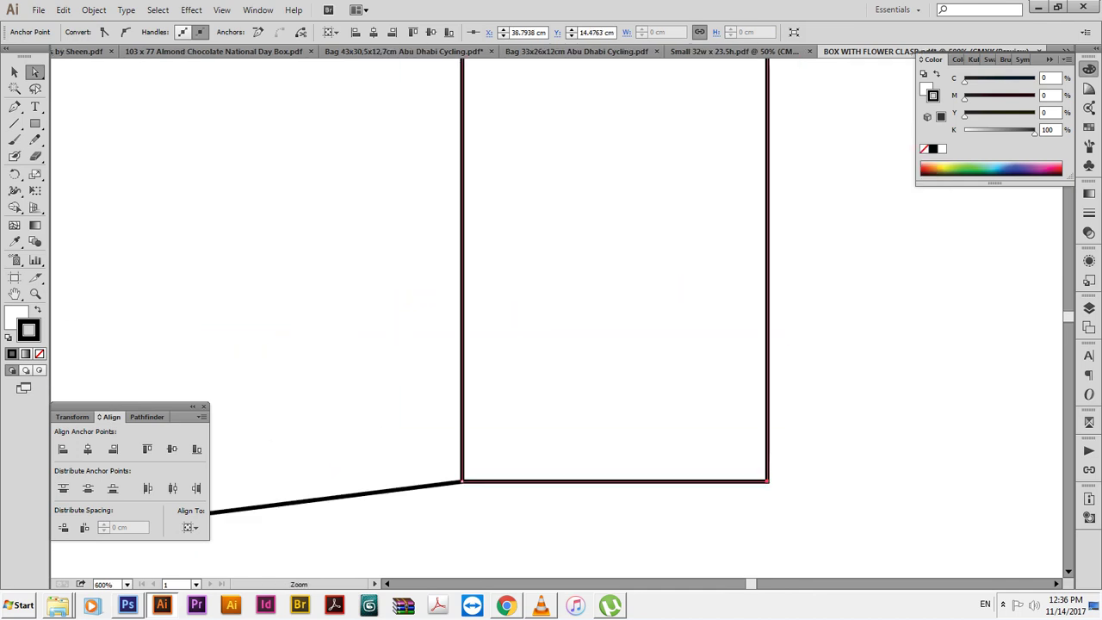
key("ctrl+minus")
key("ctrl+minus")
key("ctrl+minus")
key("v")
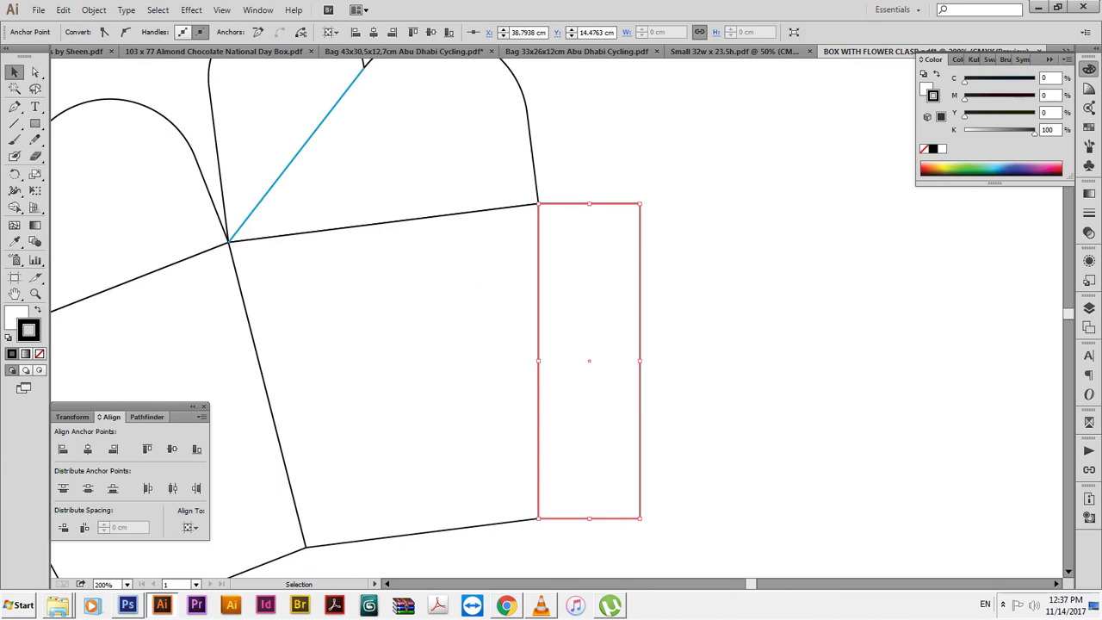
Set the rectangle's Y position to 10.4451 cm and its width to 1.5 cm.
key("shift+F8")
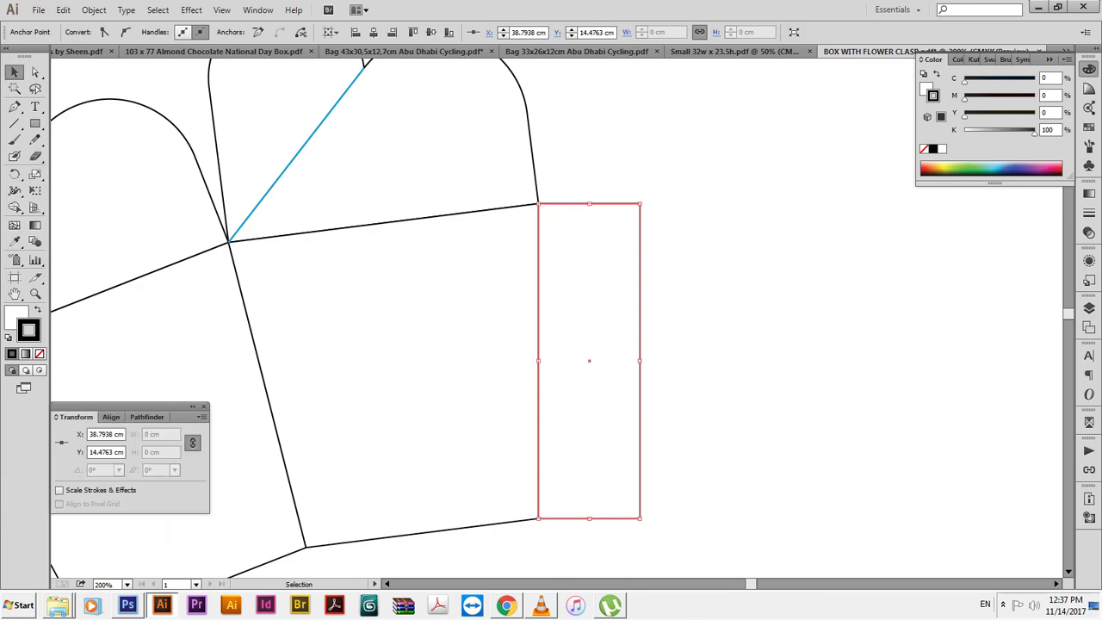
left_click_drag(698, 297, 619, 367)
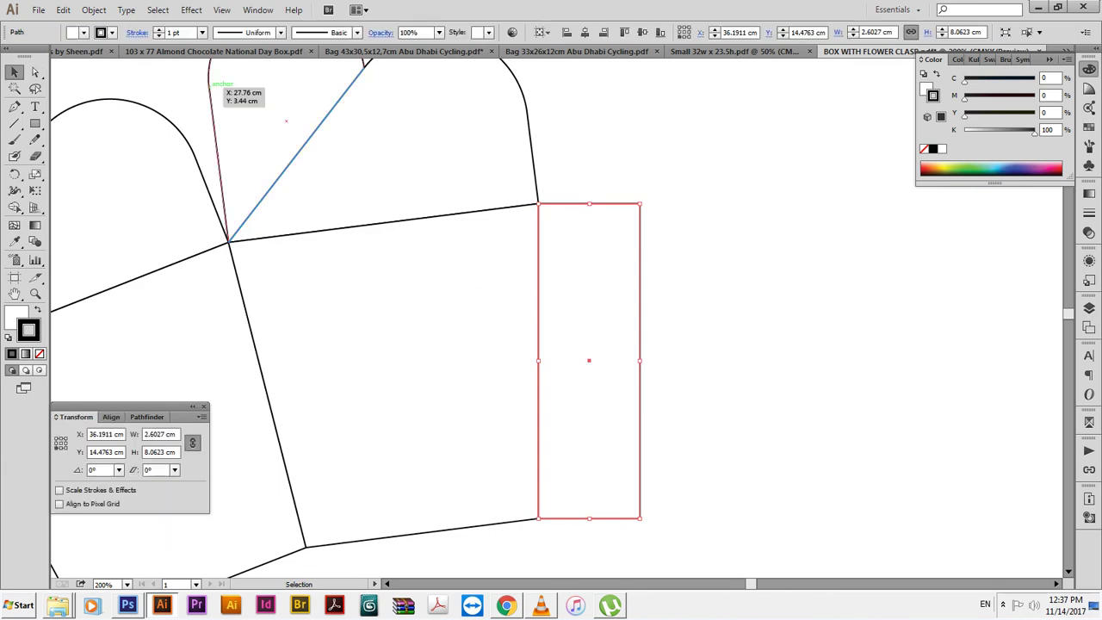
left_click(105, 452)
type("10.4451")
key("Tab")
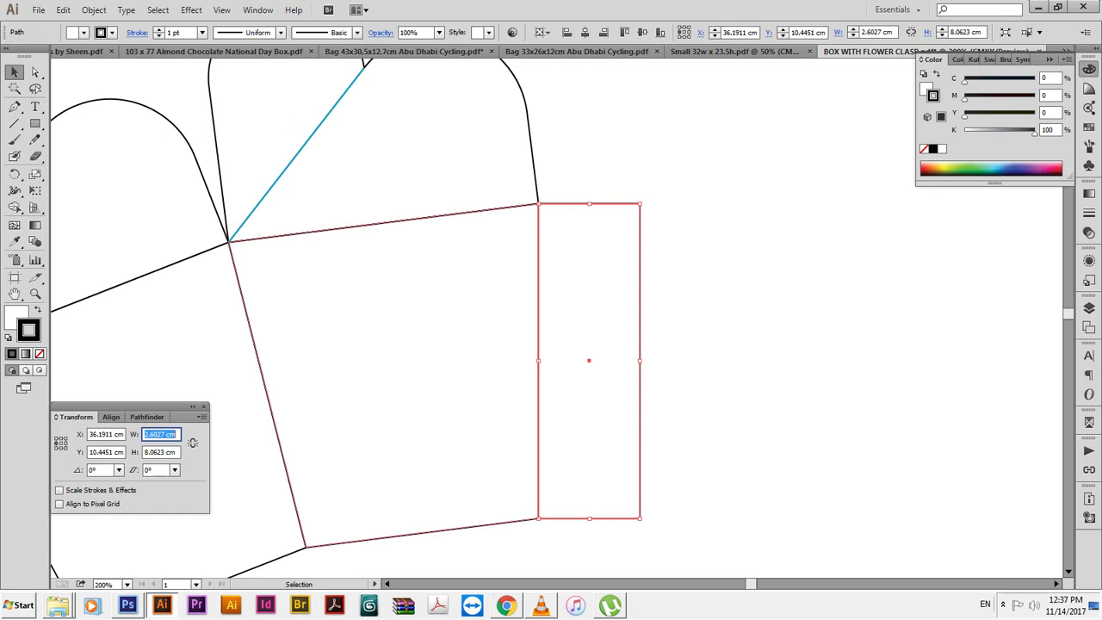
type("1.5")
key("Return")
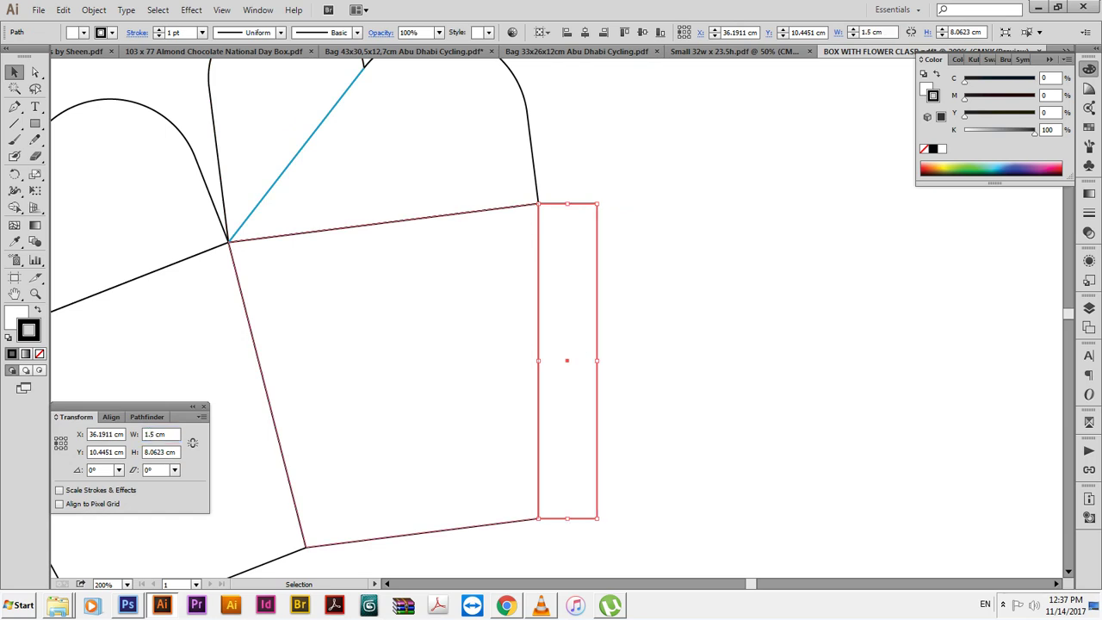
Taper the flap by moving its top-right anchor down 1 cm and bottom-right anchor up 1 cm.
key("a")
left_click_drag(642, 162, 581, 232)
key("Return")
key("Tab")
type("1")
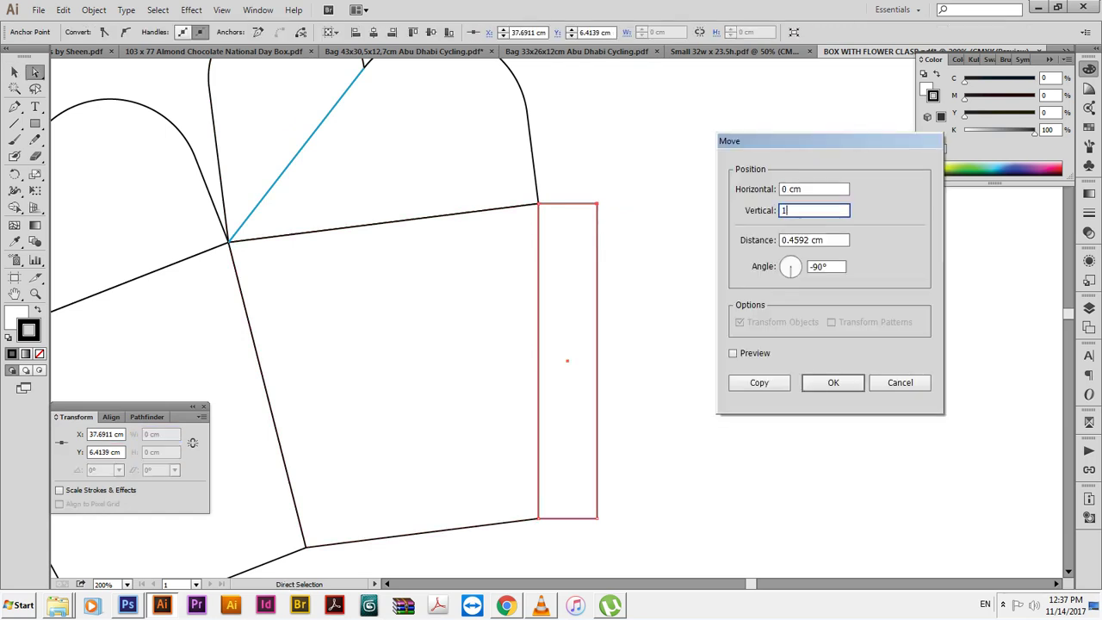
key("Return")
key("Return")
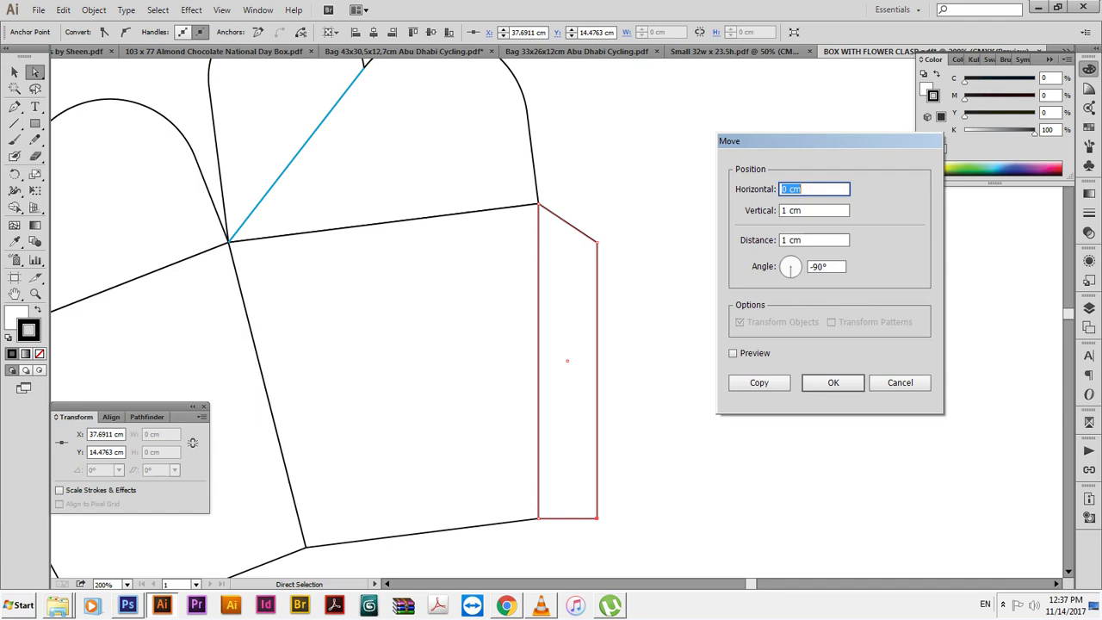
key("Tab")
key("Return")
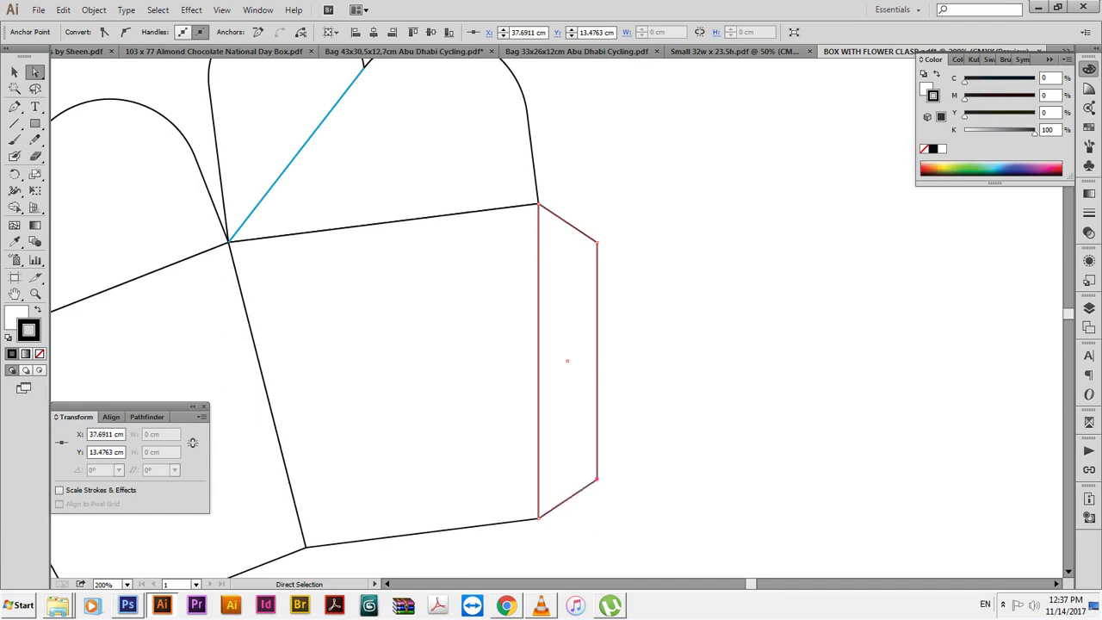
key("v")
left_click_drag(674, 417, 559, 344)
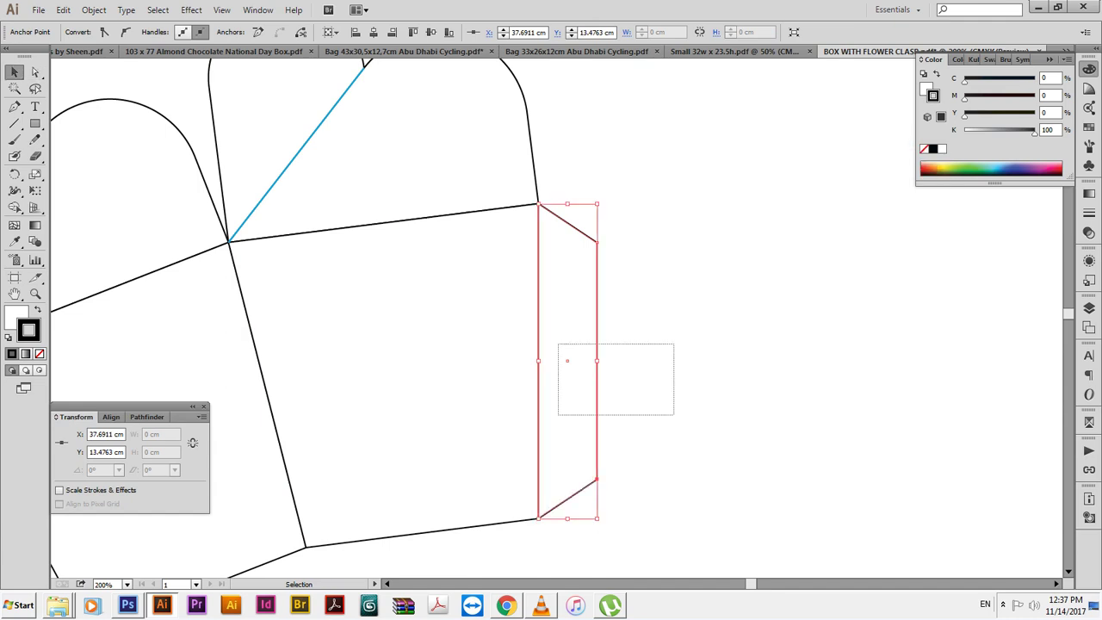
Round the flap's corners by 0.3 cm and expand the effect into paths.
left_click(192, 9)
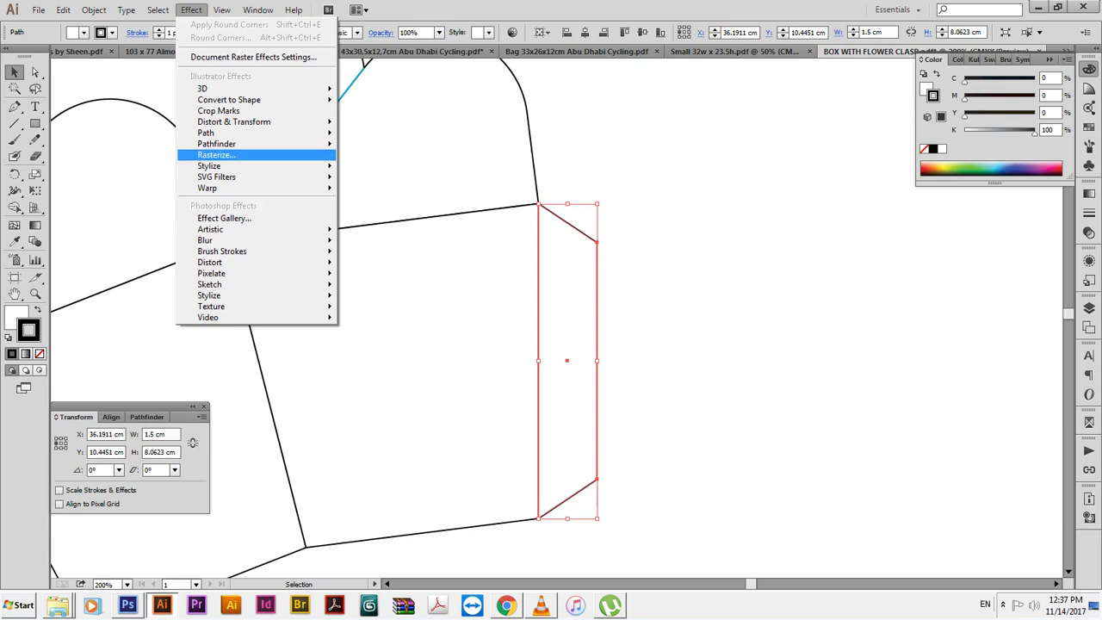
left_click(379, 218)
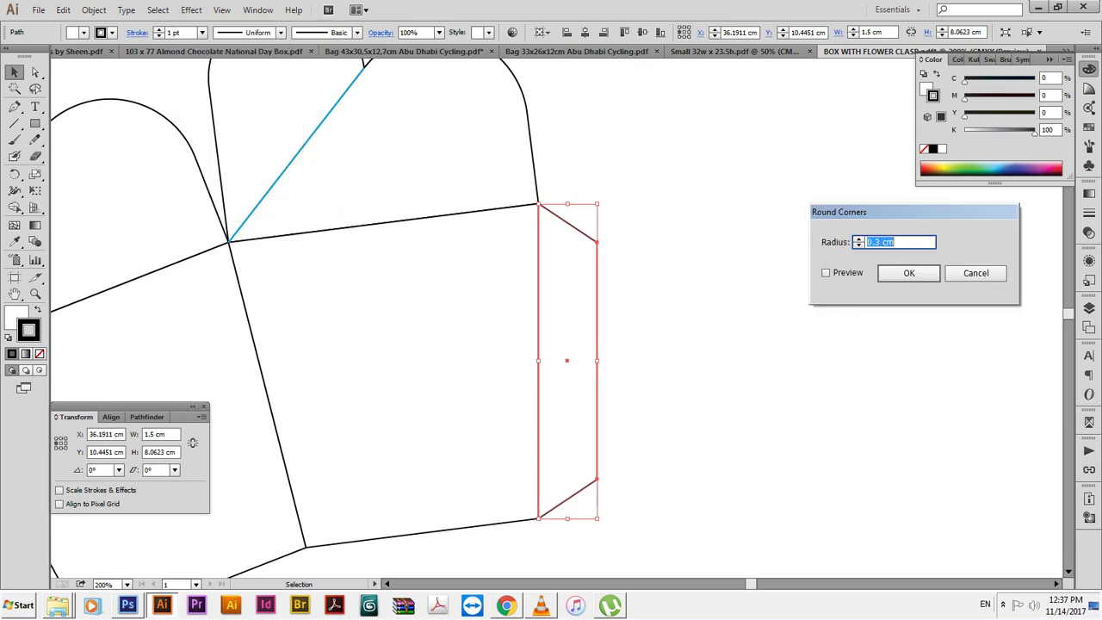
type("0.3")
left_click(826, 272)
left_click(909, 272)
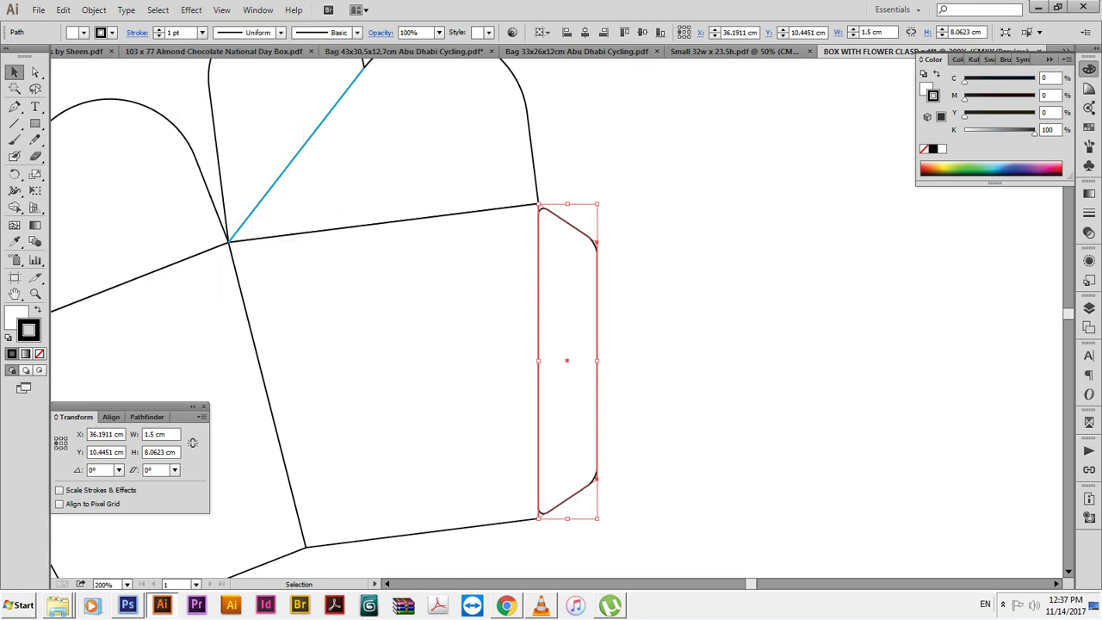
left_click(93, 10)
left_click(127, 155)
Match the flap's stroke style to the box outline with the Eyedropper.
key("a")
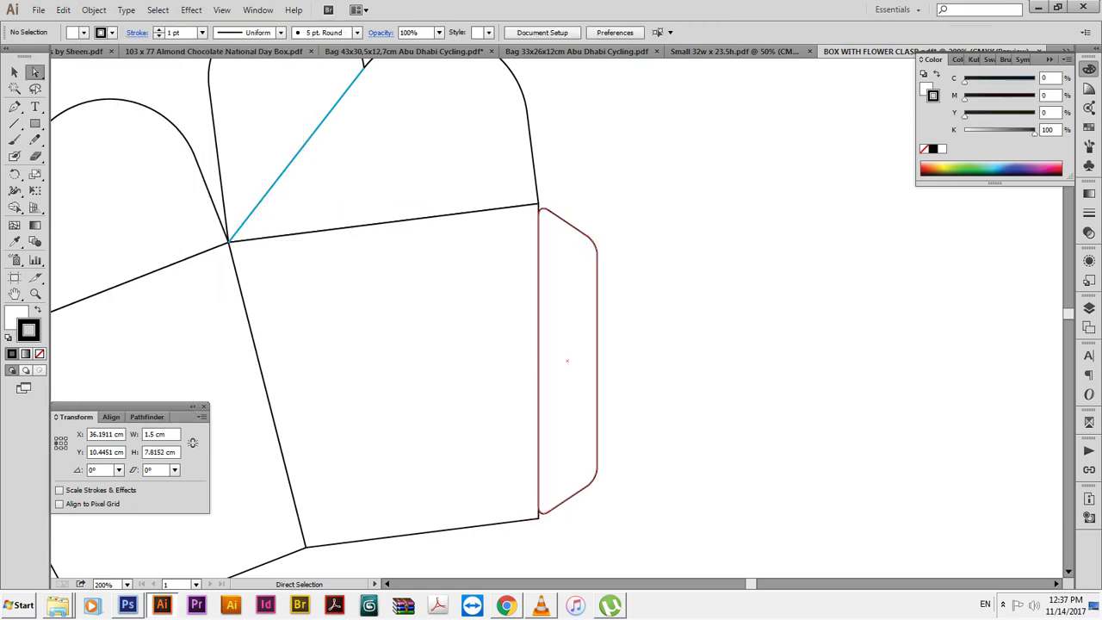
key("ctrl+shift+a")
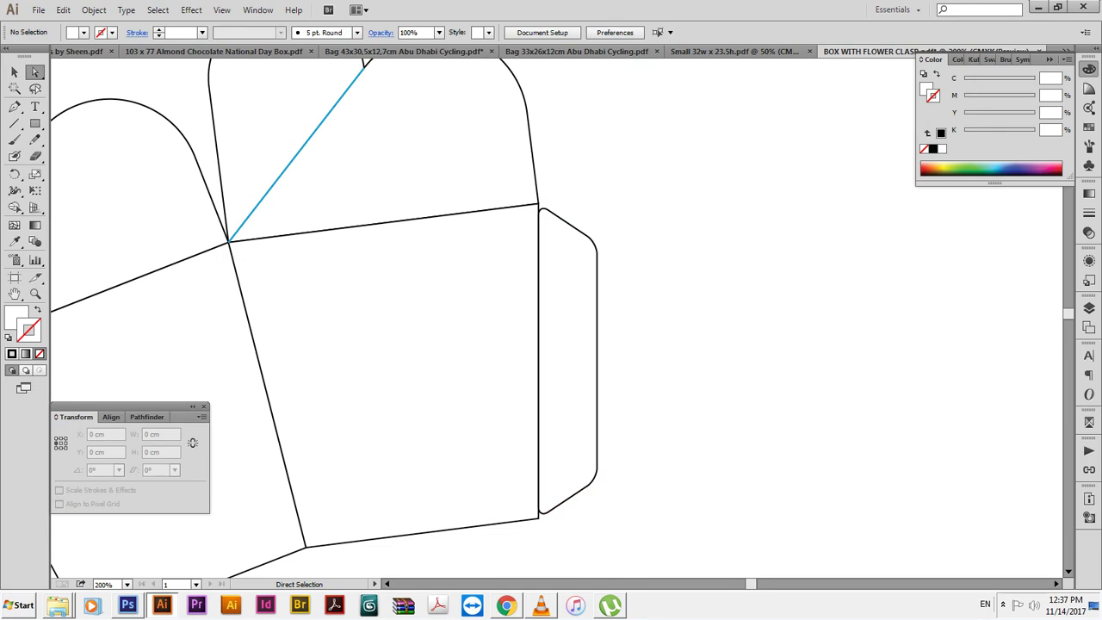
left_click_drag(584, 227, 622, 288)
key("i")
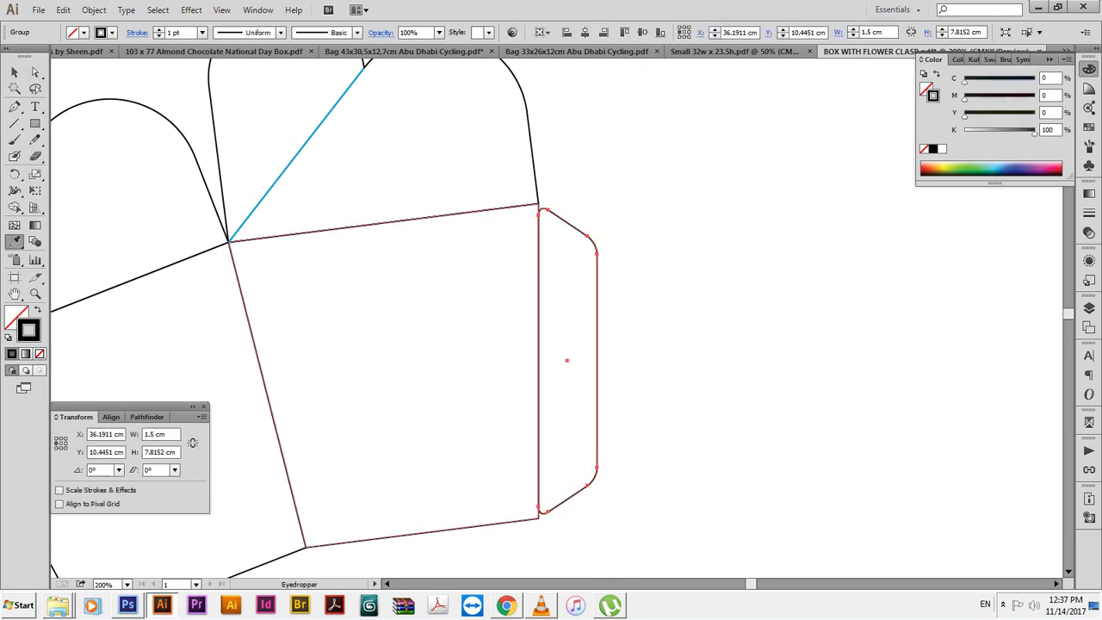
key("a")
Move the flap's top anchor up 0.3 cm.
left_click(541, 208)
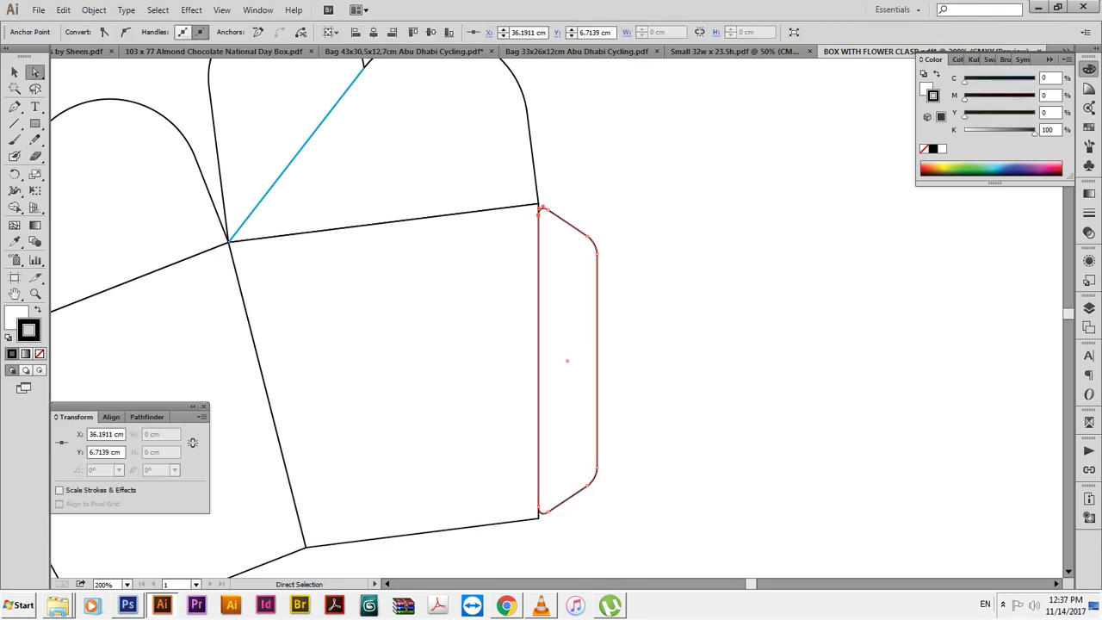
key("Return")
key("Tab")
type("3")
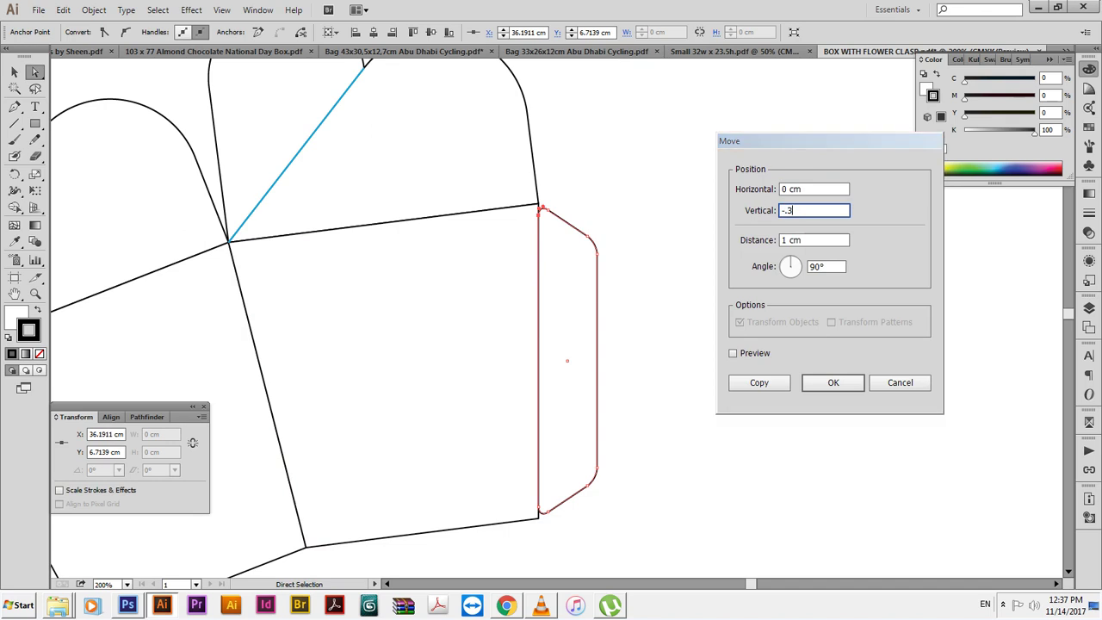
key("Return")
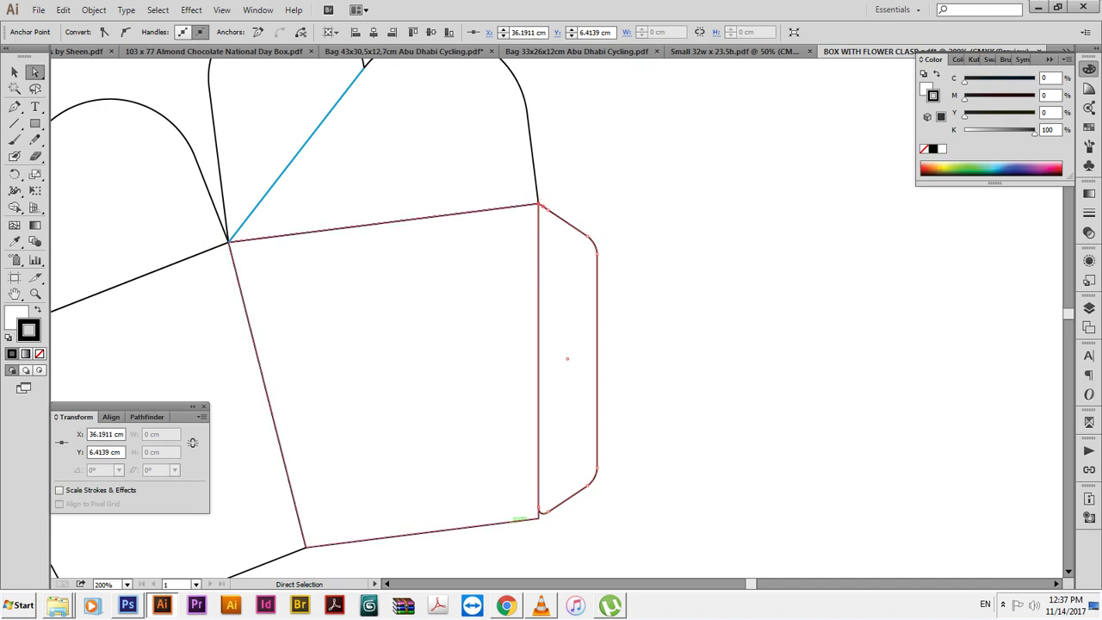
Move the flap's bottom anchor down 0.3 cm, then check and deselect the flap.
left_click(540, 514)
key("Return")
key("Tab")
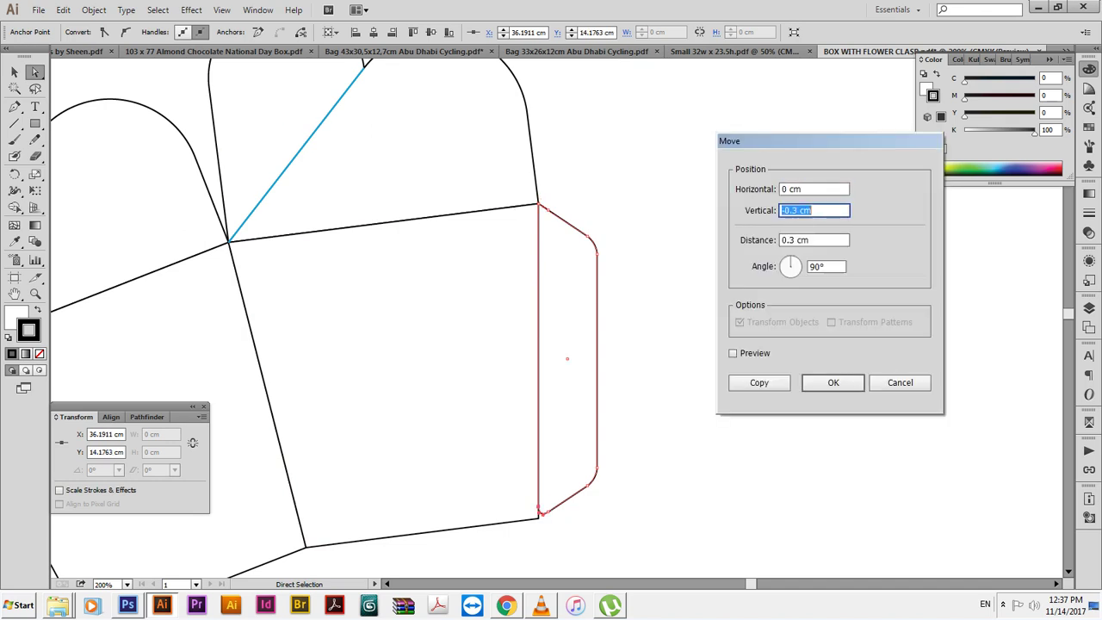
type("0.3")
key("Return")
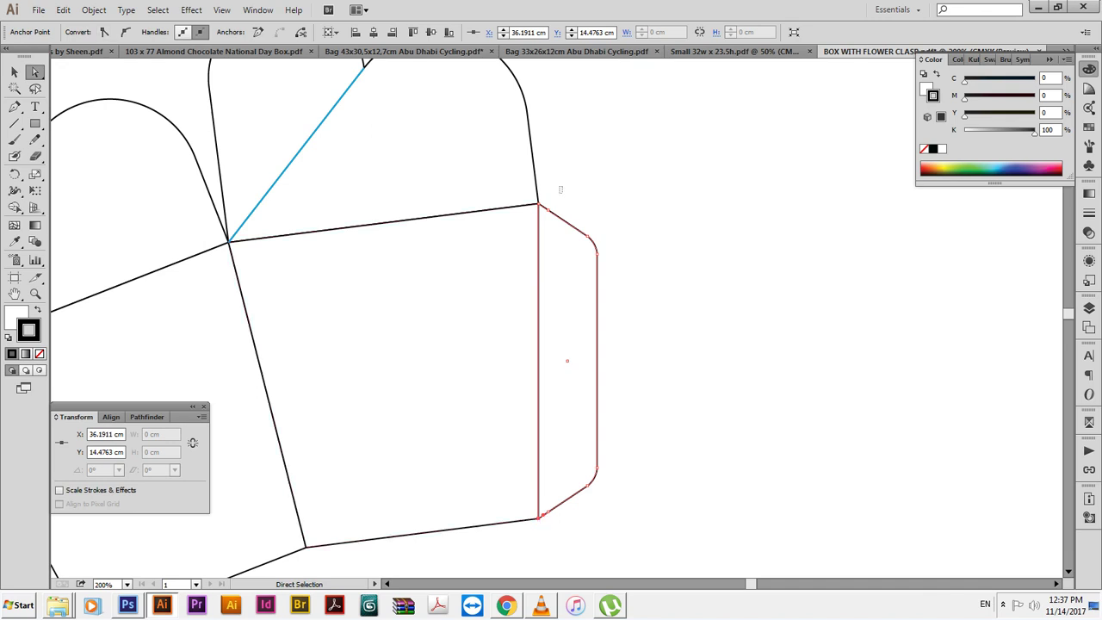
key("ctrl")
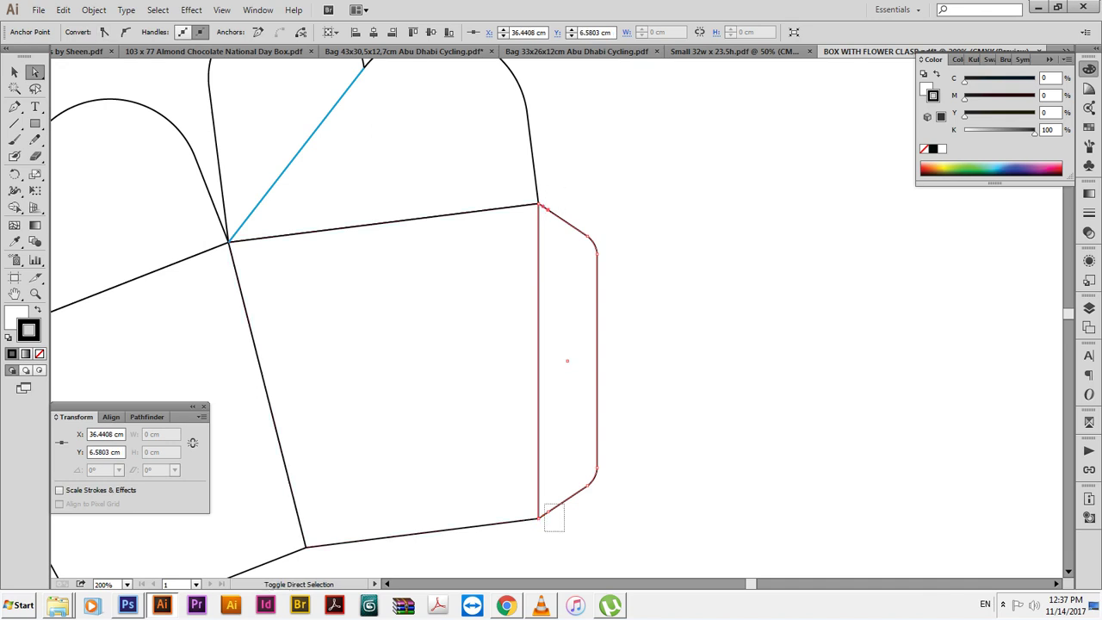
left_click_drag(564, 531, 544, 504)
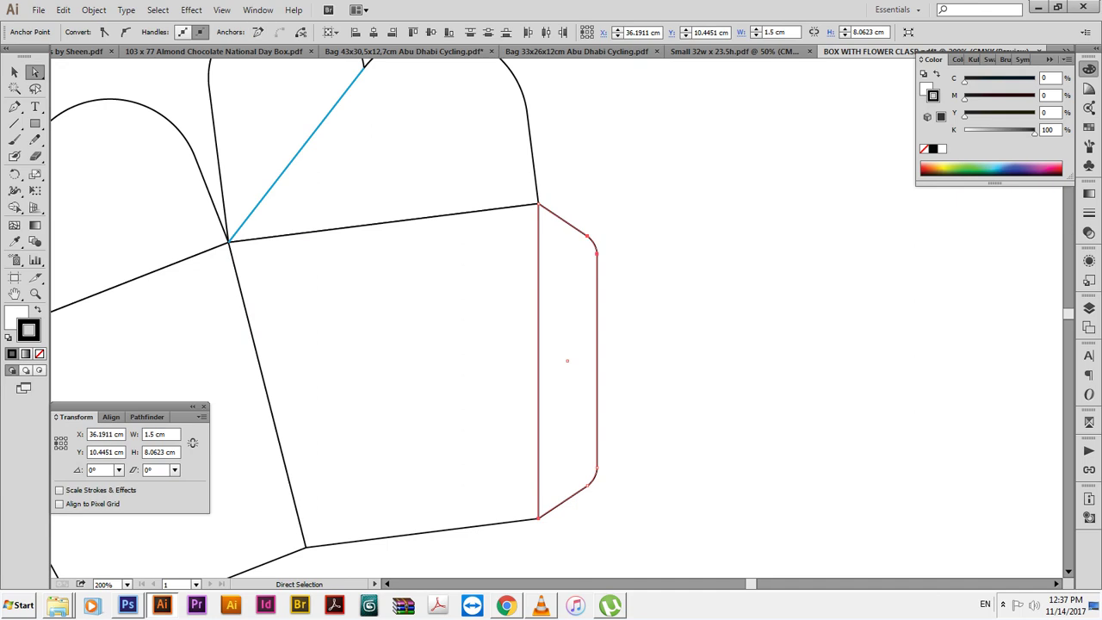
key("ctrl+shift+a")
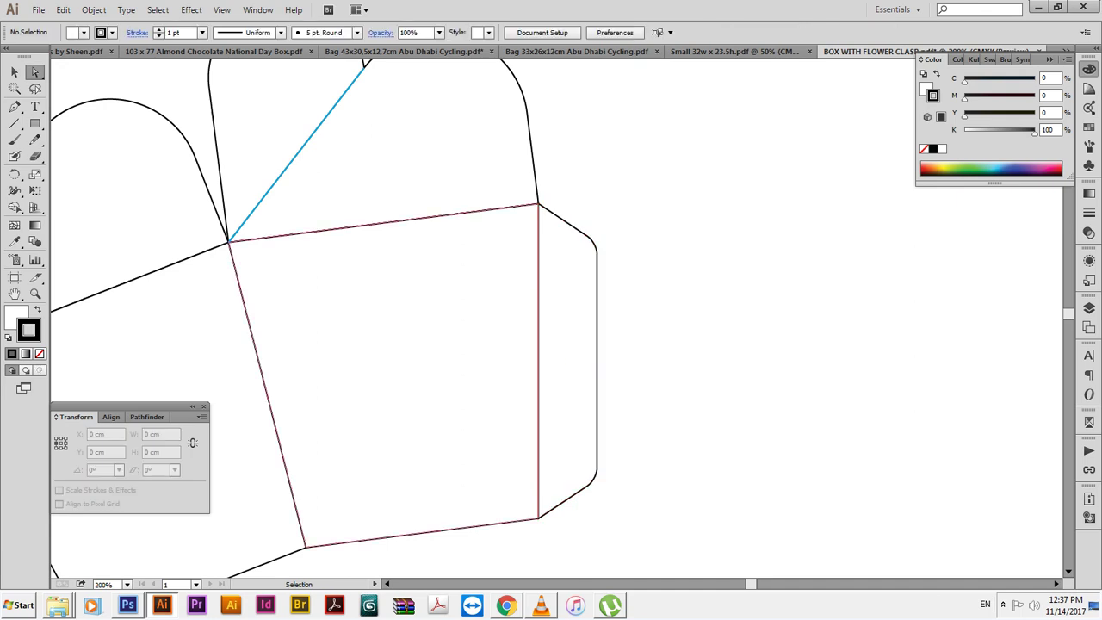
Rotate the right-hand panels and glue flap by 7.13°.
key("ctrl+minus")
key("ctrl+minus")
key("ctrl+minus")
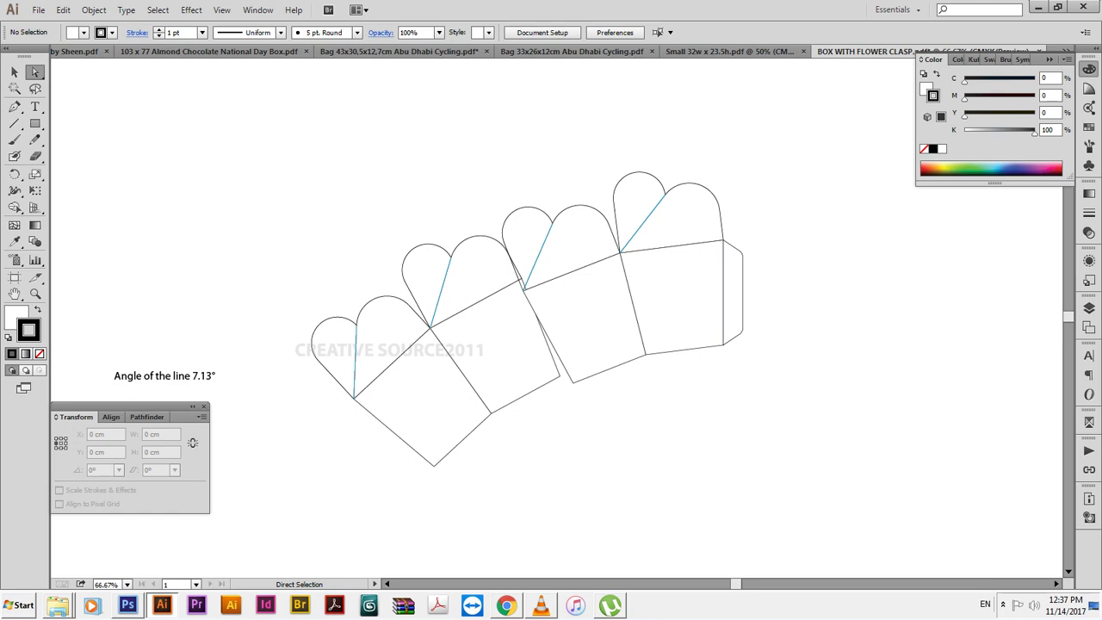
key("v")
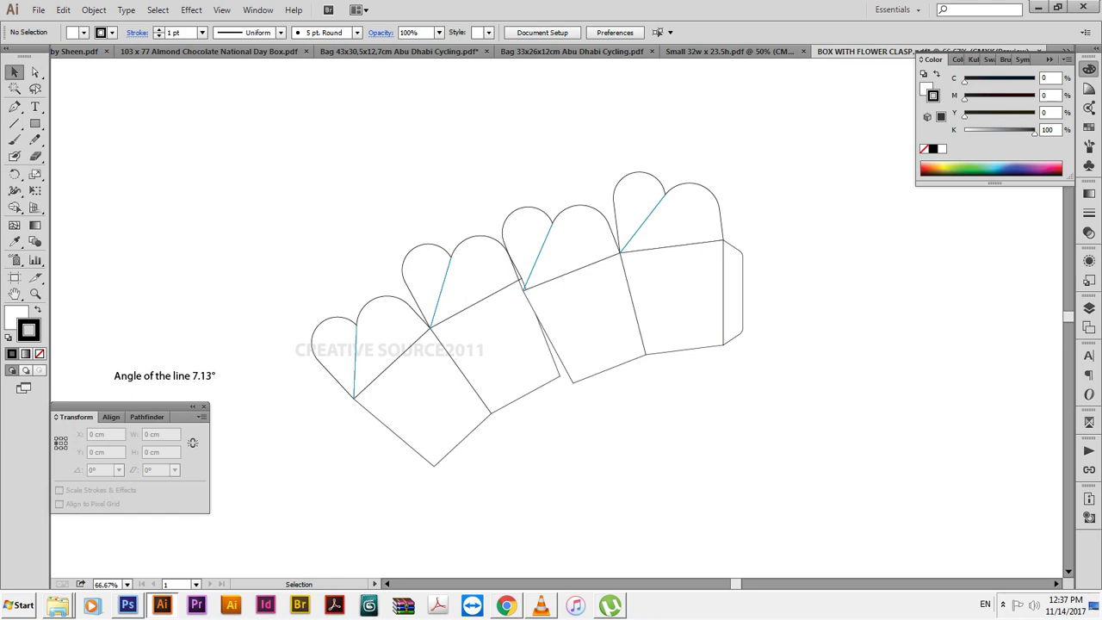
left_click_drag(525, 133, 830, 275)
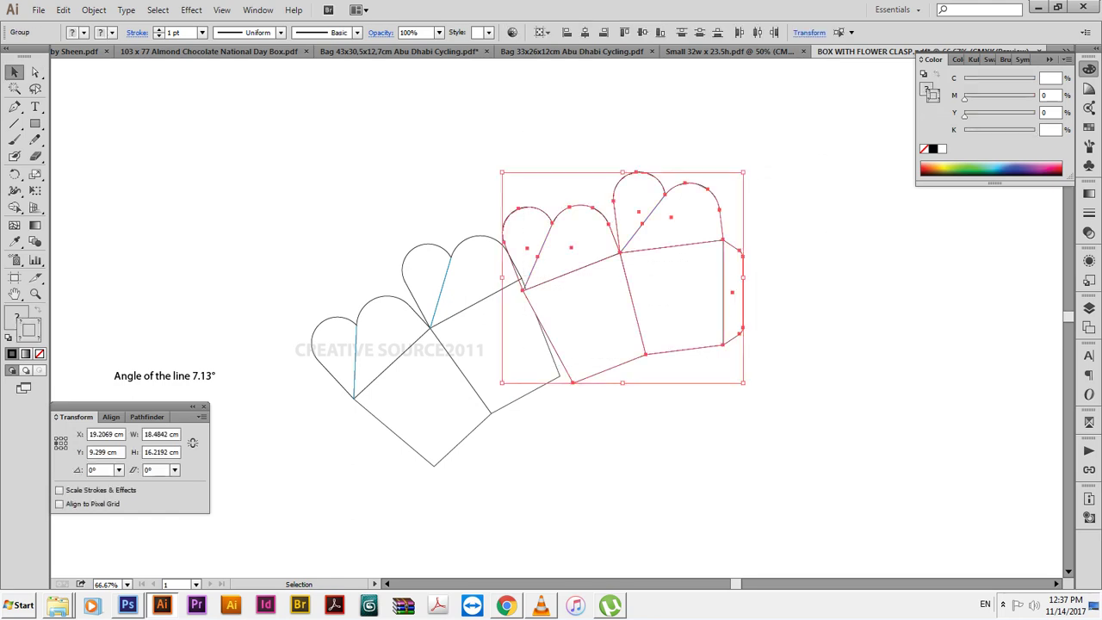
key("r")
key("Return")
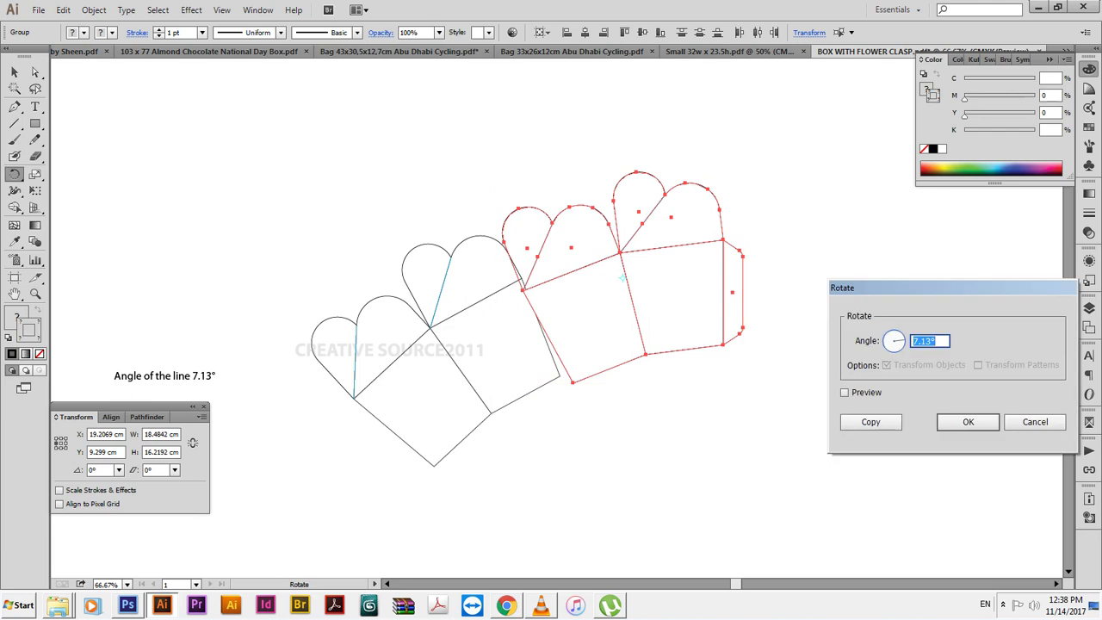
key("Return")
key("Return")
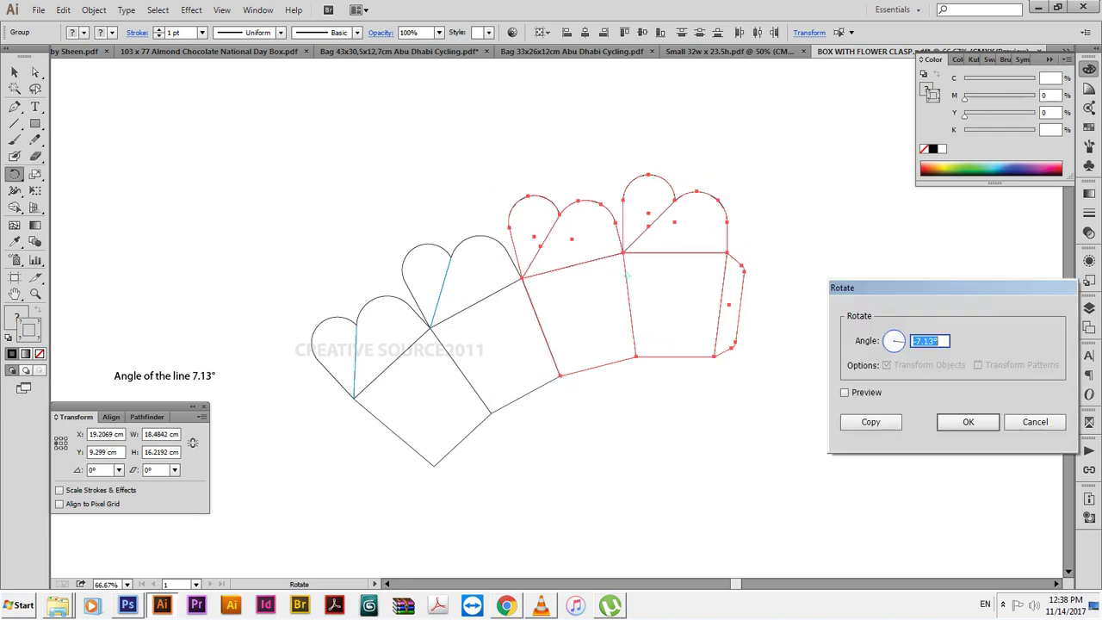
key("Return")
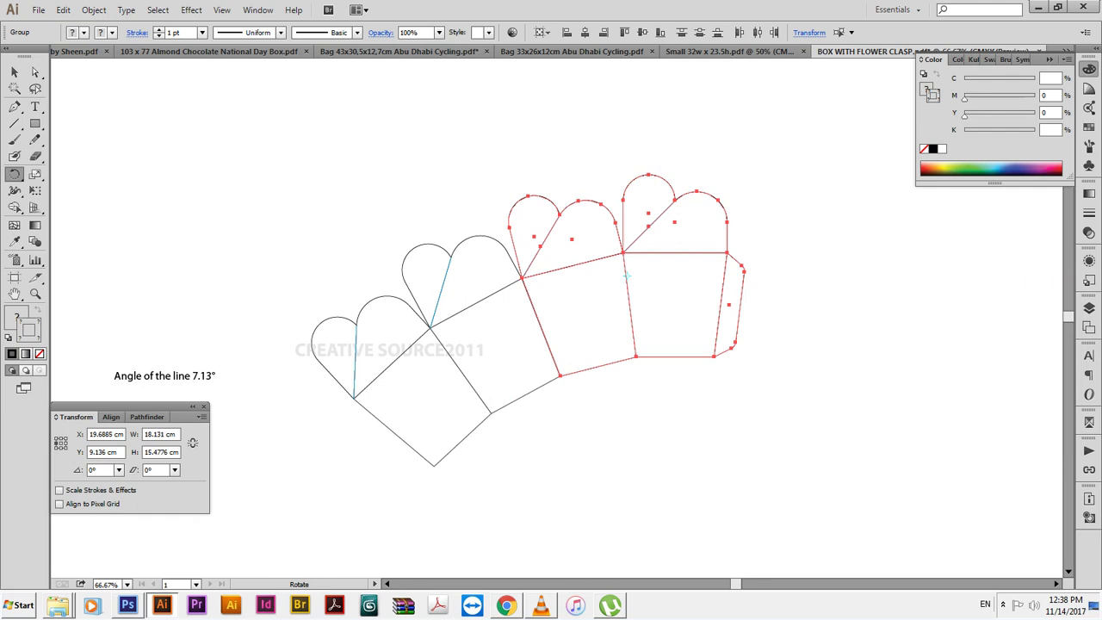
Rotate the whole dieline by 7.13° twice to curve the fan further.
key("v")
key("ctrl+shift+a")
left_click_drag(517, 344, 533, 330)
mouse_move(301, 128)
left_mouse_down()
mouse_move(529, 233)
mouse_move(833, 469)
left_mouse_up()
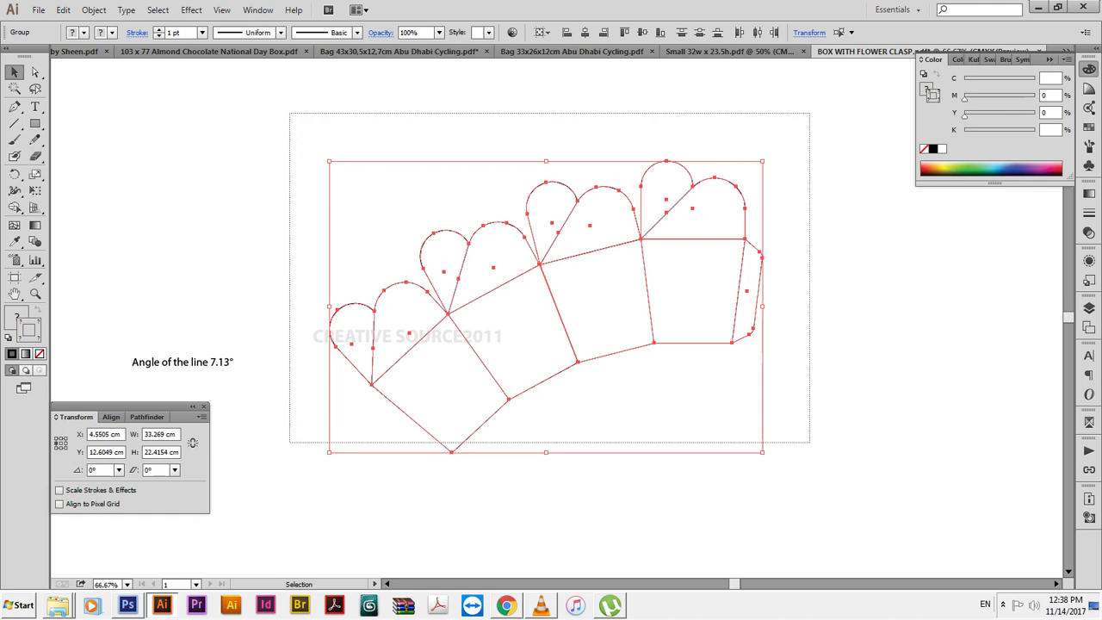
key("r")
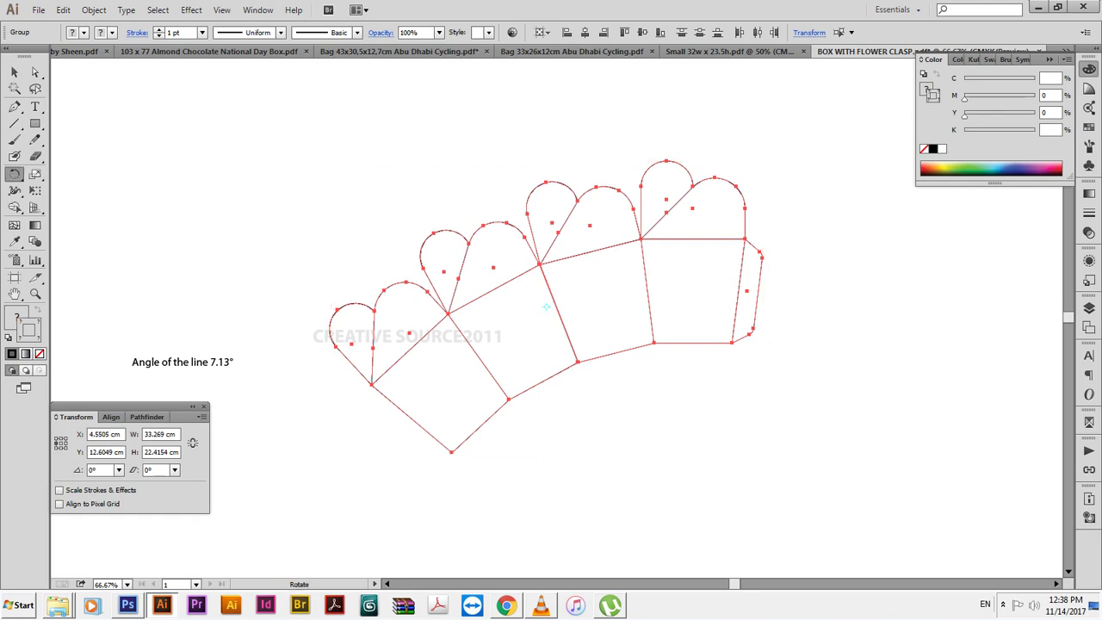
key("Return")
key("Return")
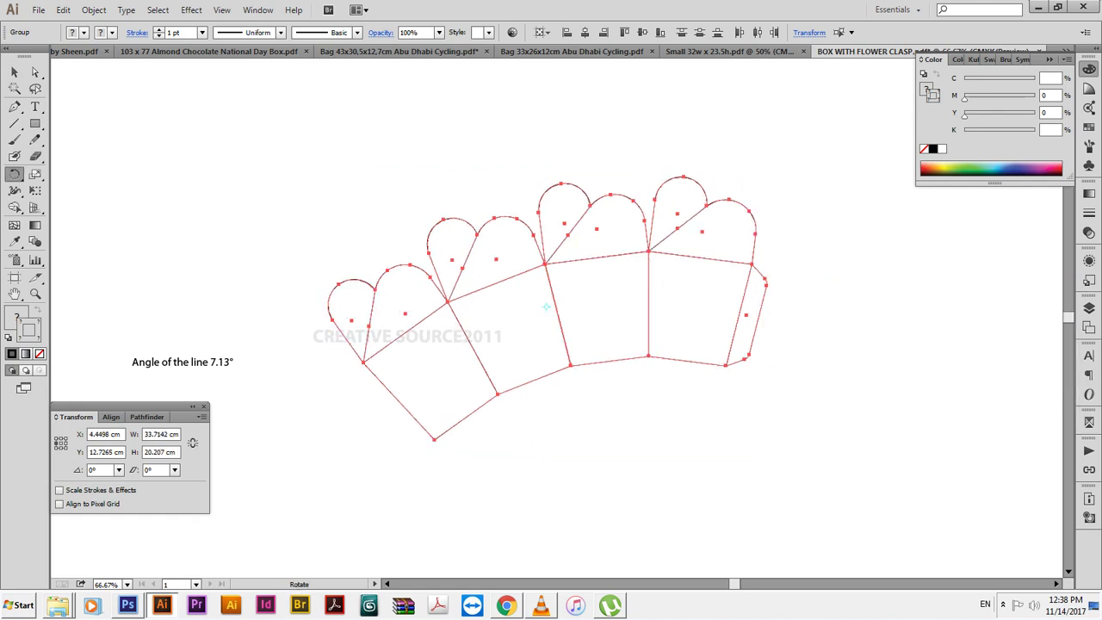
key("Return")
key("Return")
key("Return")
key("Return")
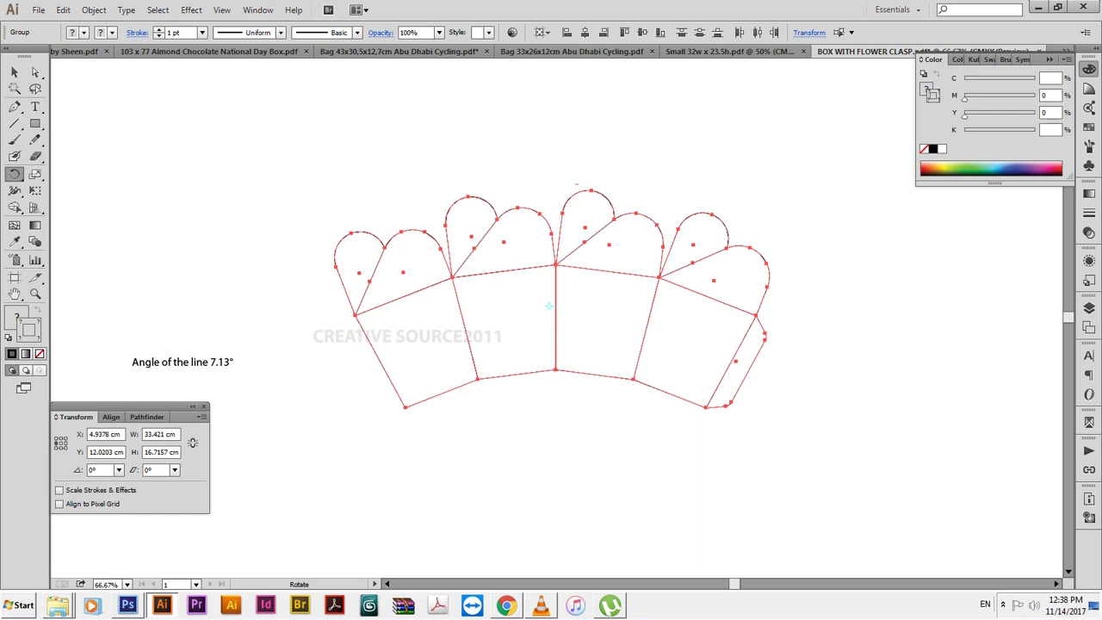
key("Return")
key("Return")
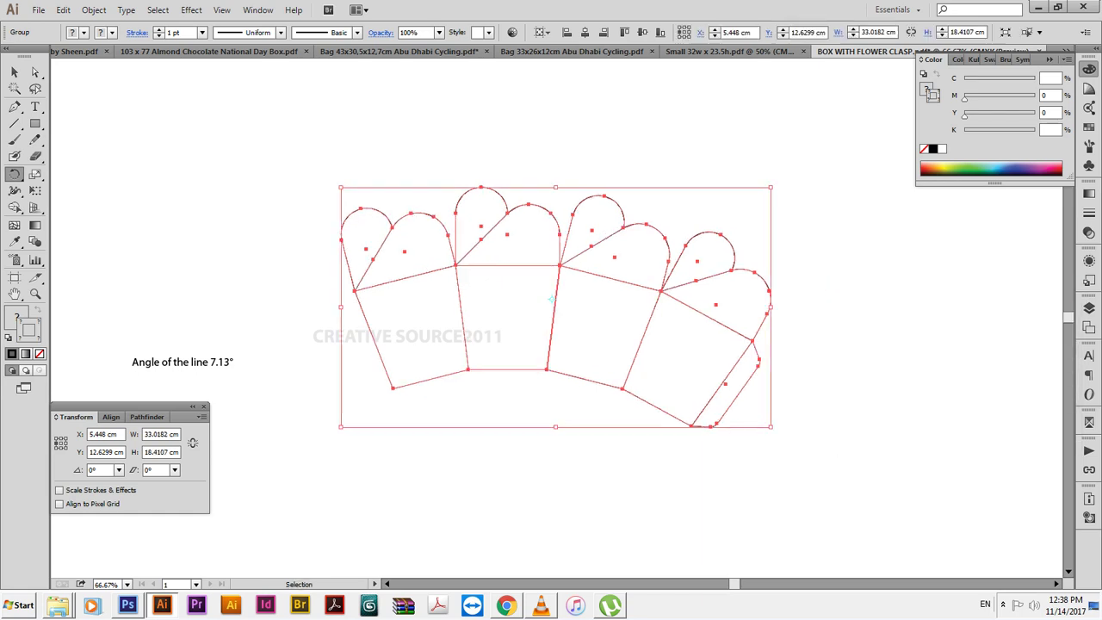
Move the dieline left and set its Y position to 14.85 cm.
left_click_drag(551, 299, 403, 298)
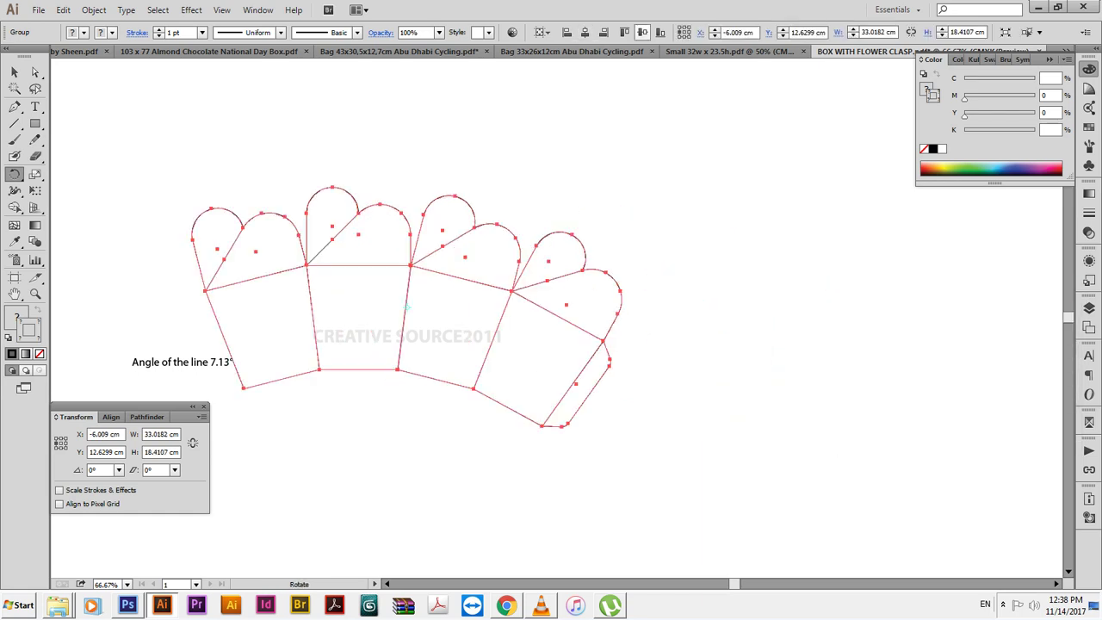
type("14.85")
key("Return")
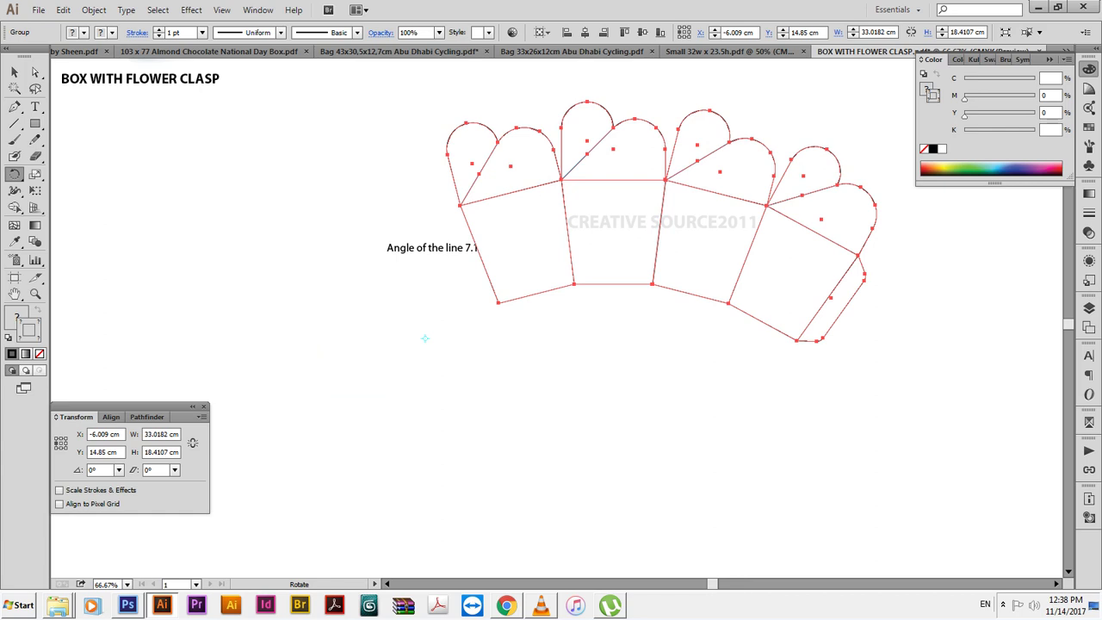
Move the angle note to the left of the dieline.
key("v")
left_click_drag(430, 248, 247, 265)
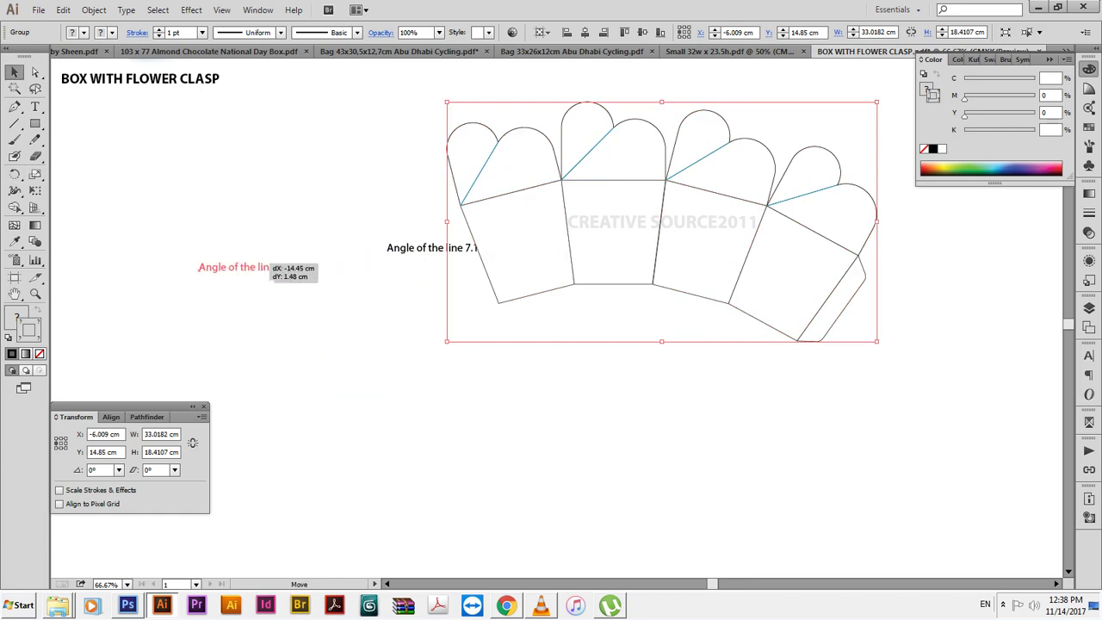
left_click(345, 388)
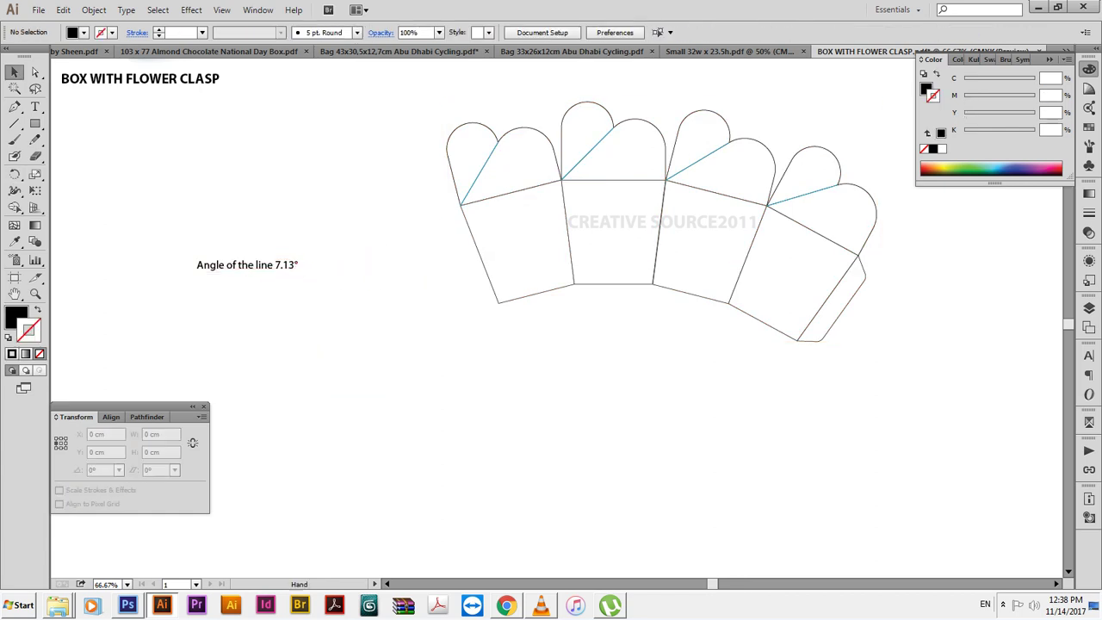
Type the caption 'NOW MAKE THE BOTTOM LOCK' below the fan dieline.
left_click_drag(603, 345, 543, 319)
key("t")
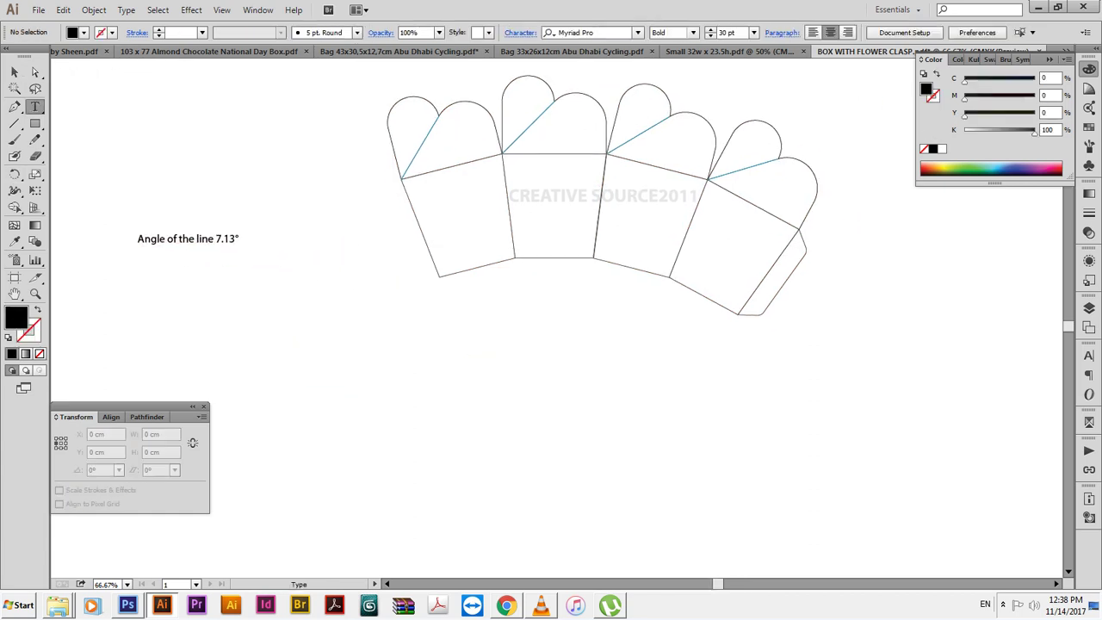
type("NOW ")
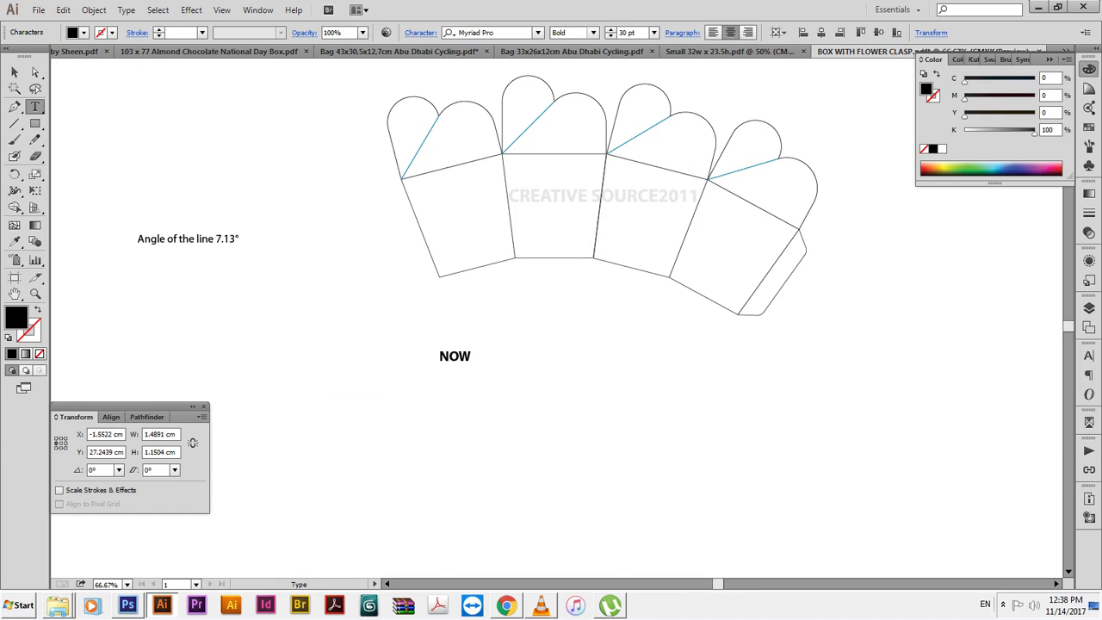
type("MAKE THE")
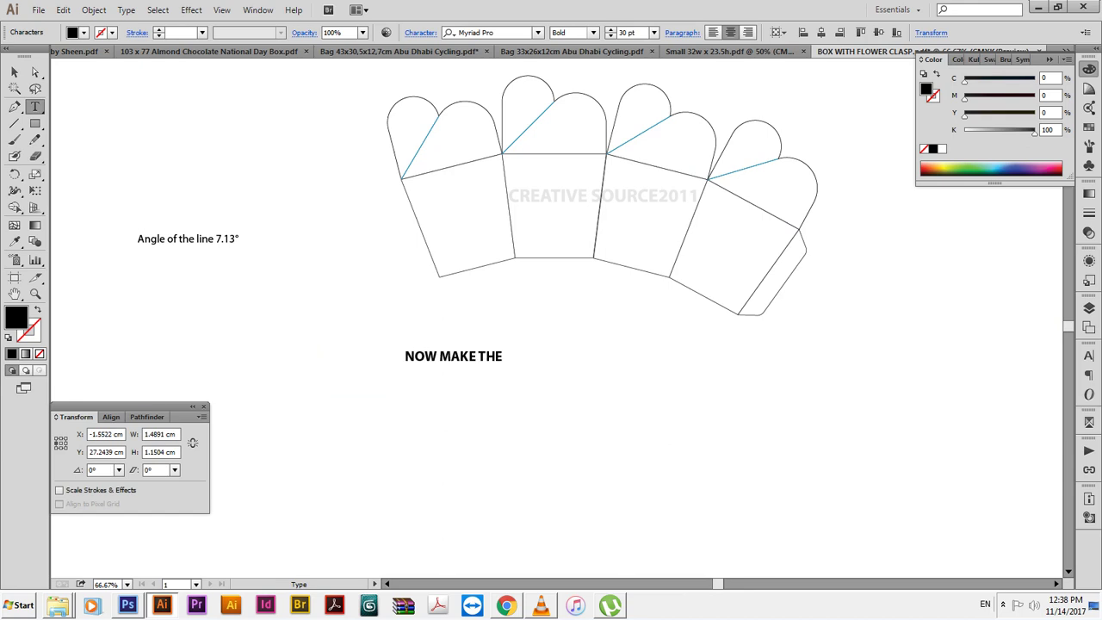
type(" BOTTOM")
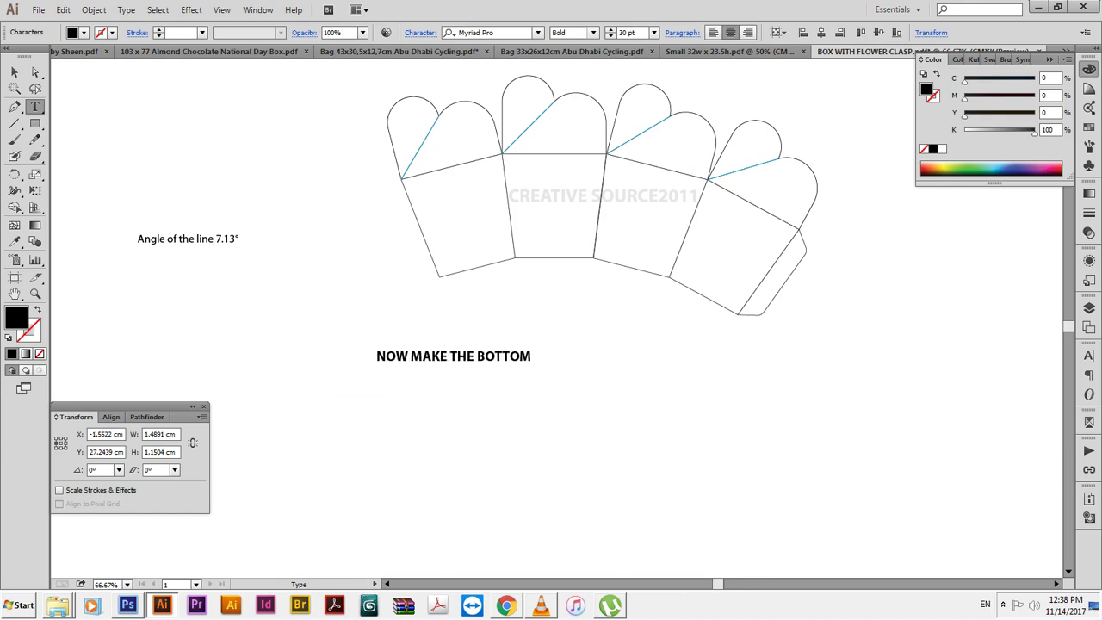
type(" LOCK")
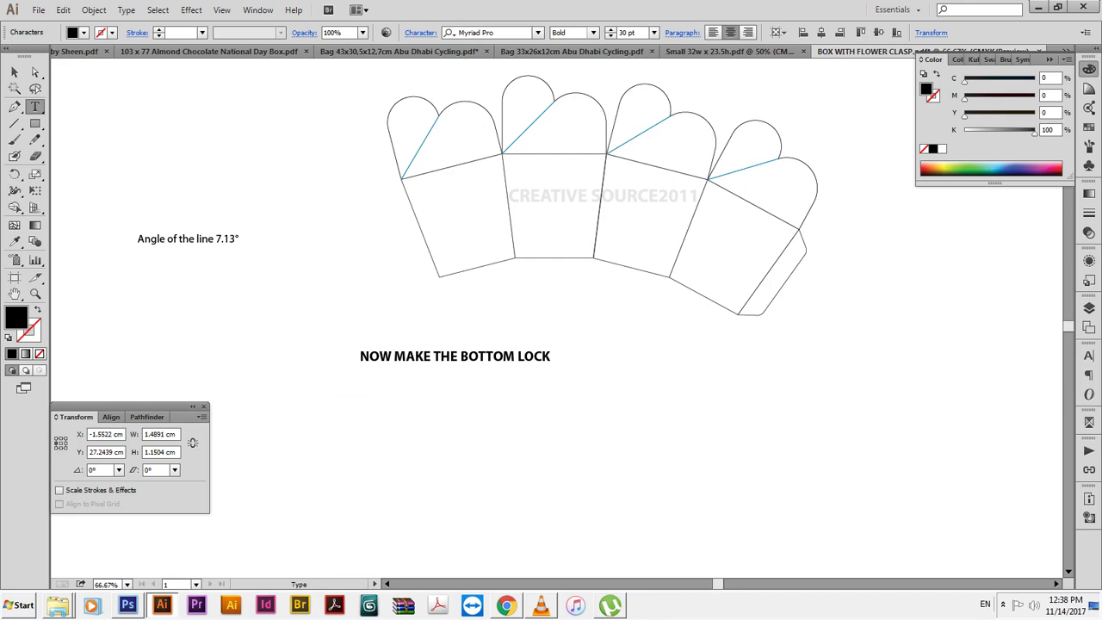
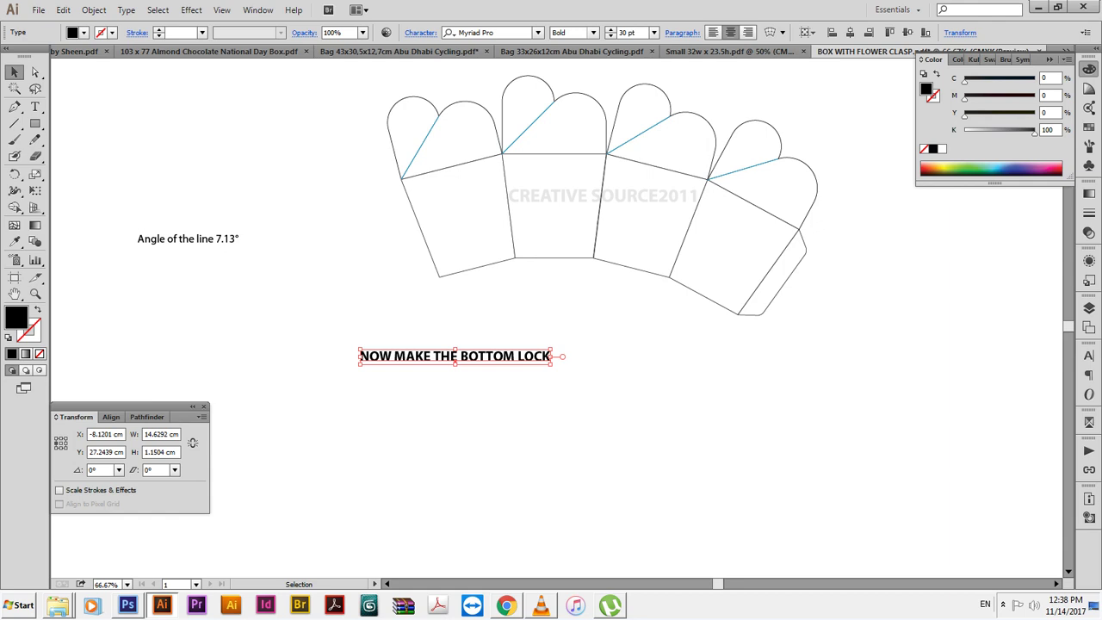
Move the NOW MAKE THE BOTTOM LOCK note left, beneath the angle note.
left_click(603, 396)
left_click_drag(534, 354, 355, 334)
left_click(384, 336)
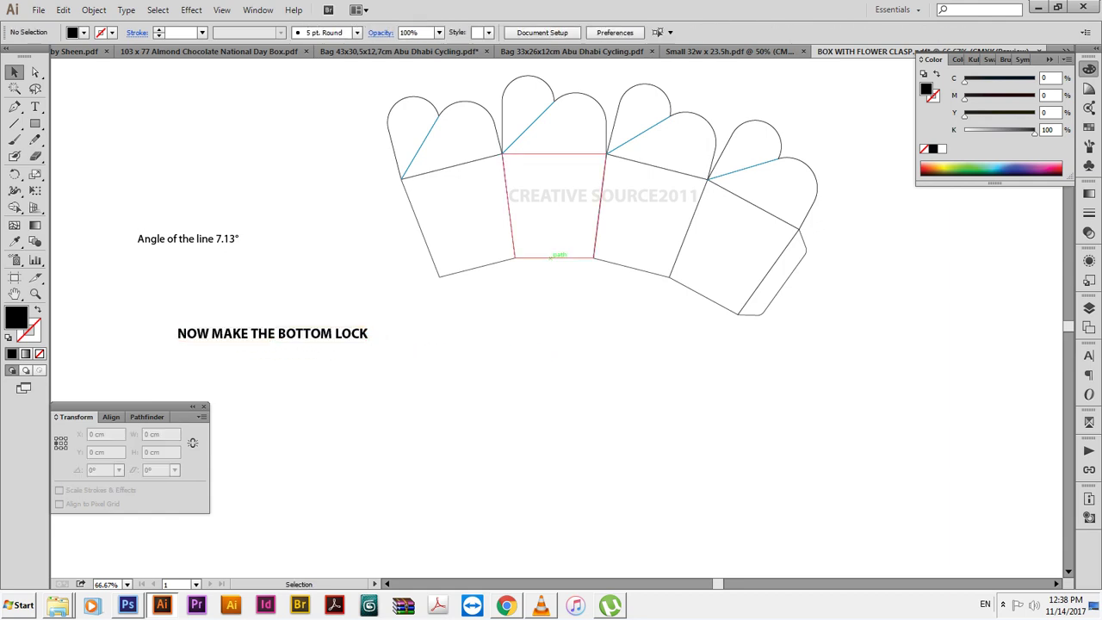
Duplicate the centre panel below the box and delete everything except its bottom edge.
left_click(551, 257)
key("ctrl+shift+a")
left_click(552, 258)
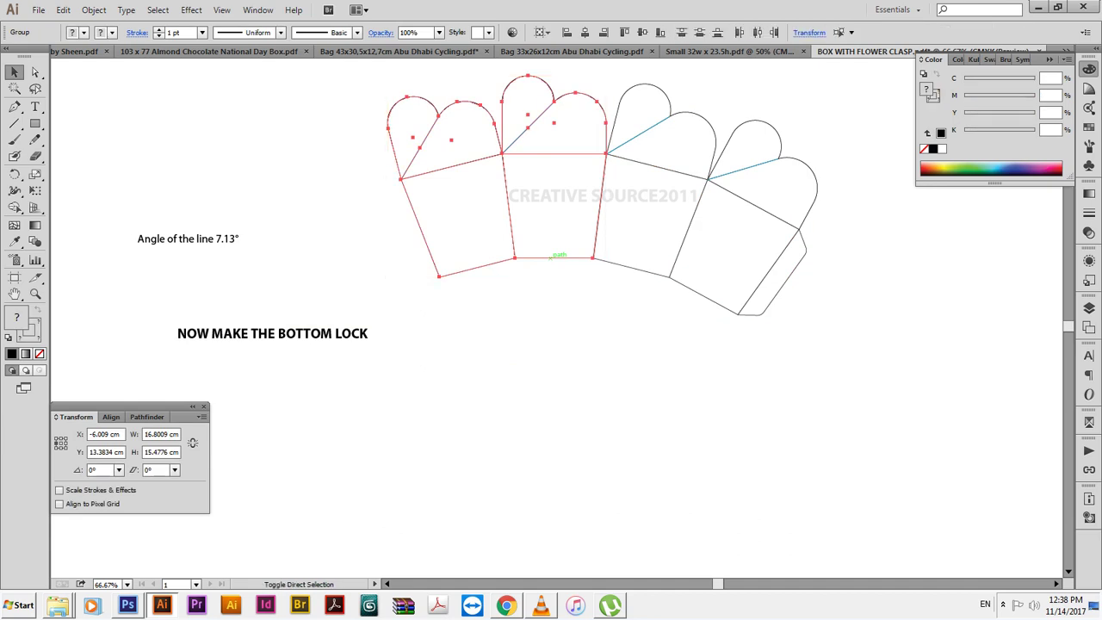
key("ctrl+shift+a")
left_click(551, 258)
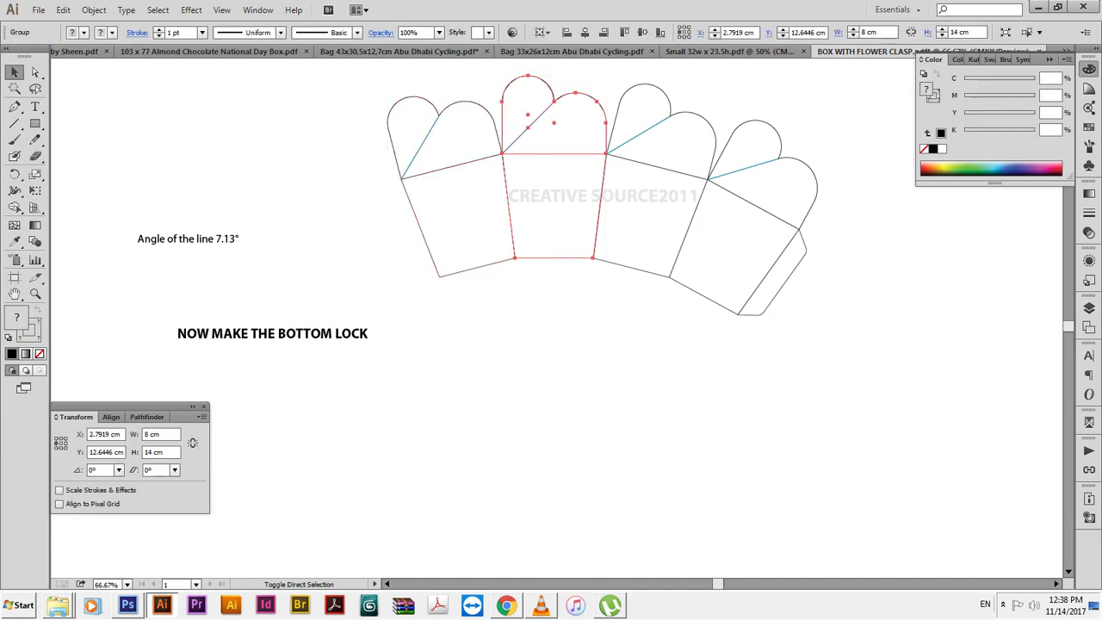
left_click_drag(551, 258, 551, 479)
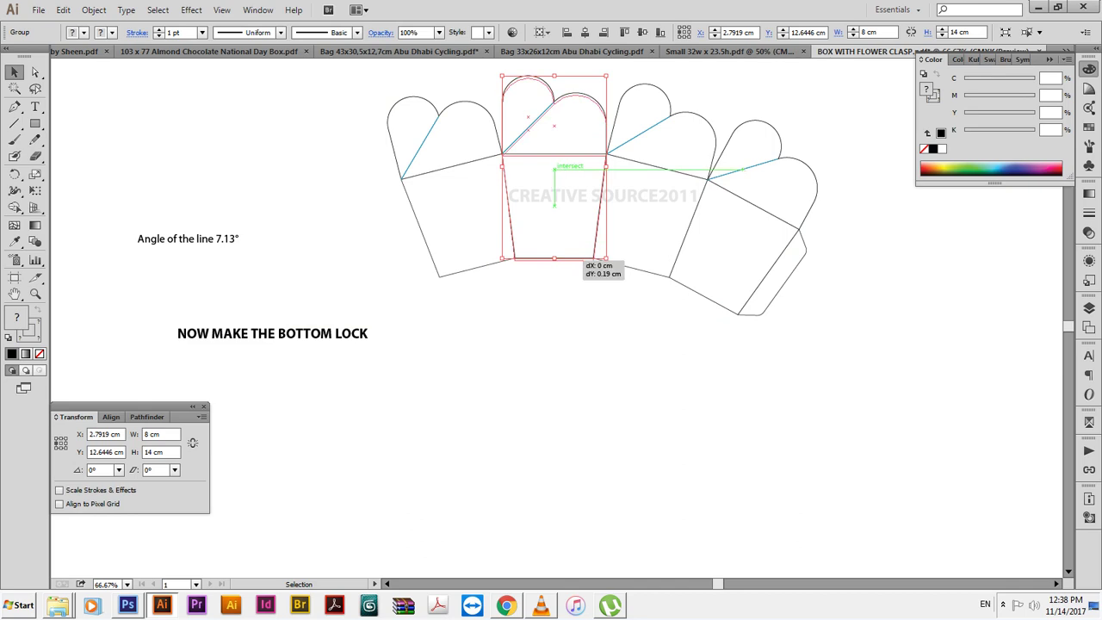
left_click_drag(470, 290, 618, 405)
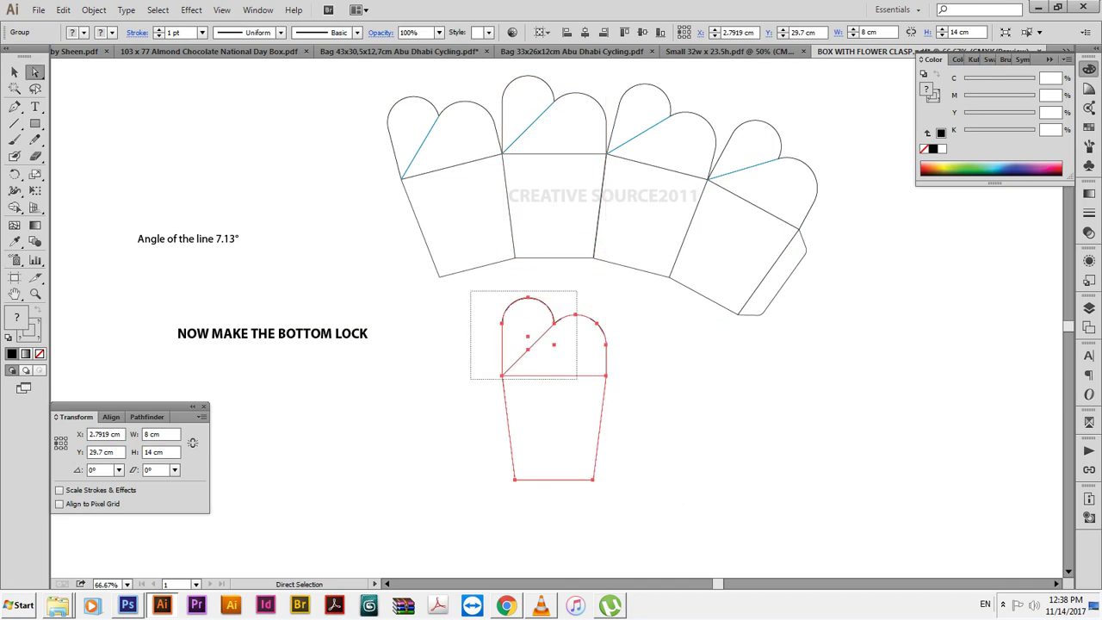
key("Delete")
Copy the bottom edge's 5.9986 cm width value, then delete the measuring line.
scroll(559, 345, "down", 1)
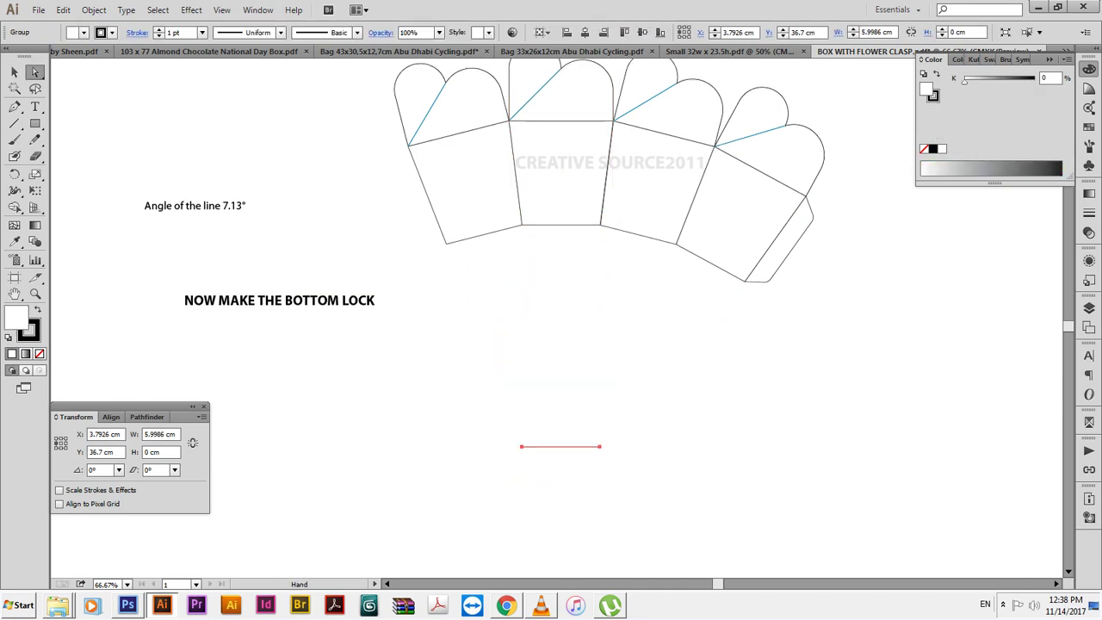
key("v")
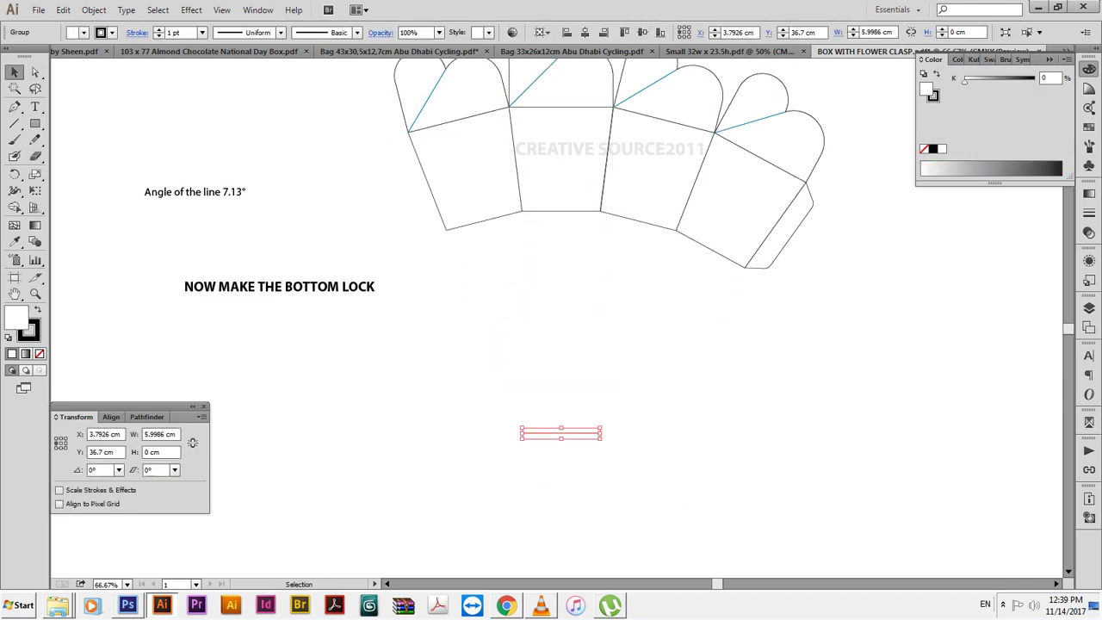
left_click(157, 434)
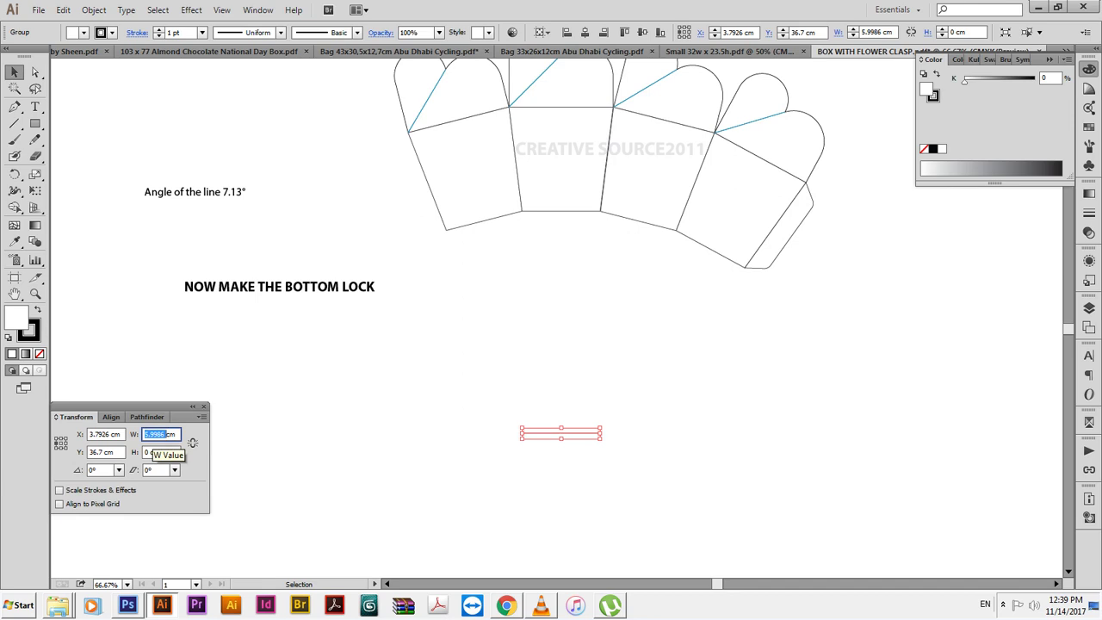
right_click(155, 435)
left_click(181, 303)
key("ctrl+shift+a")
key("ctrl+z")
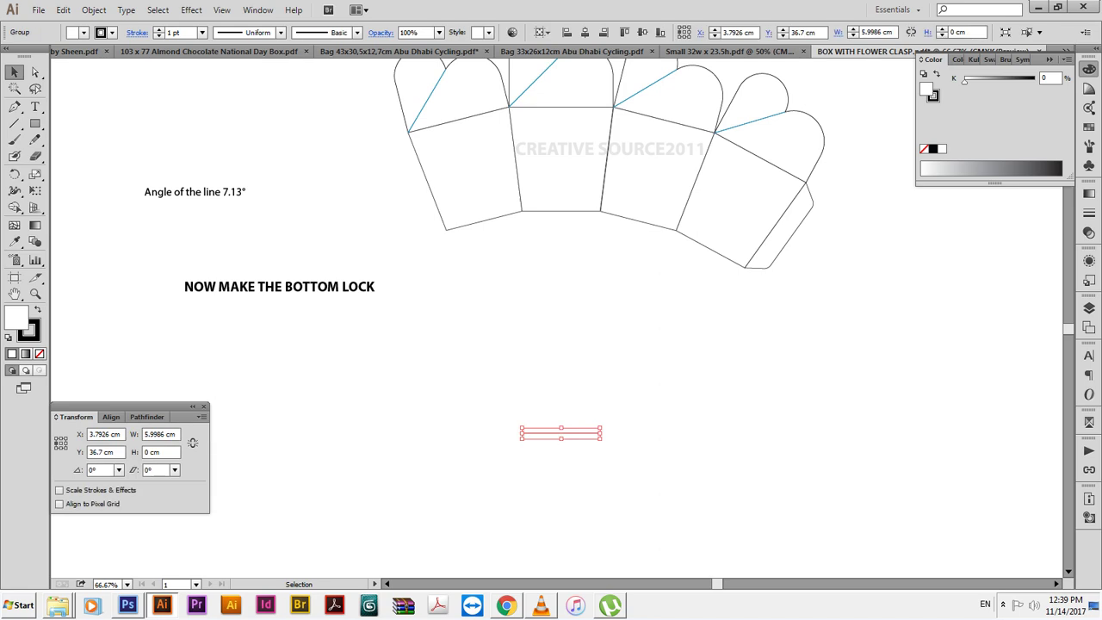
key("Delete")
Draw a 5.9986 × 5.9986 cm square and position it below the box.
key("m")
left_click(553, 362)
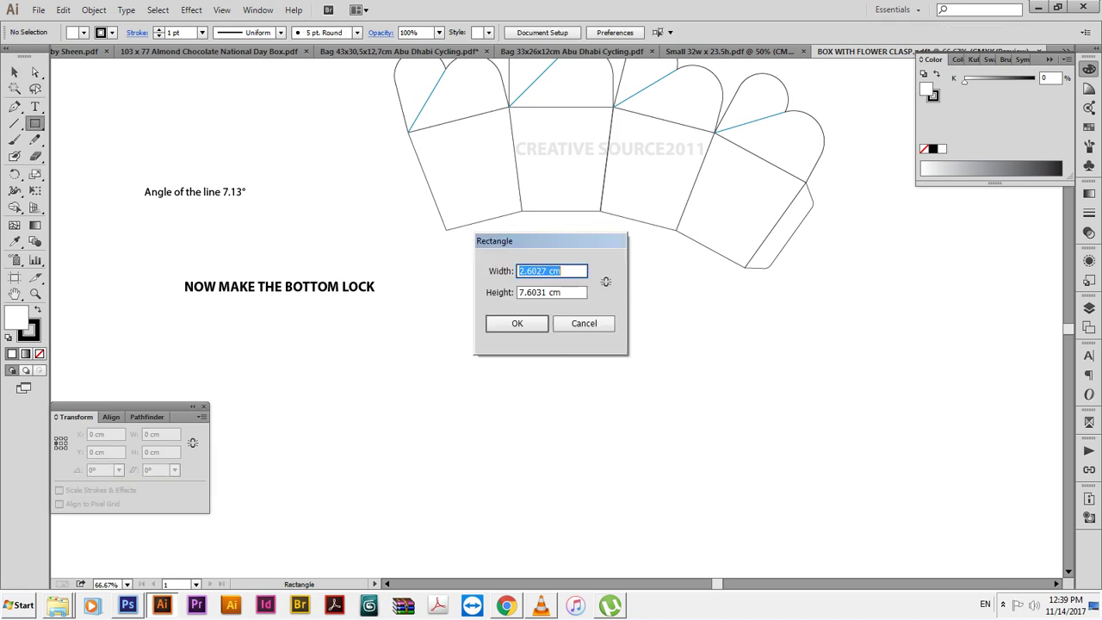
type("5.9986")
key("Tab")
type("5.9986")
key("Return")
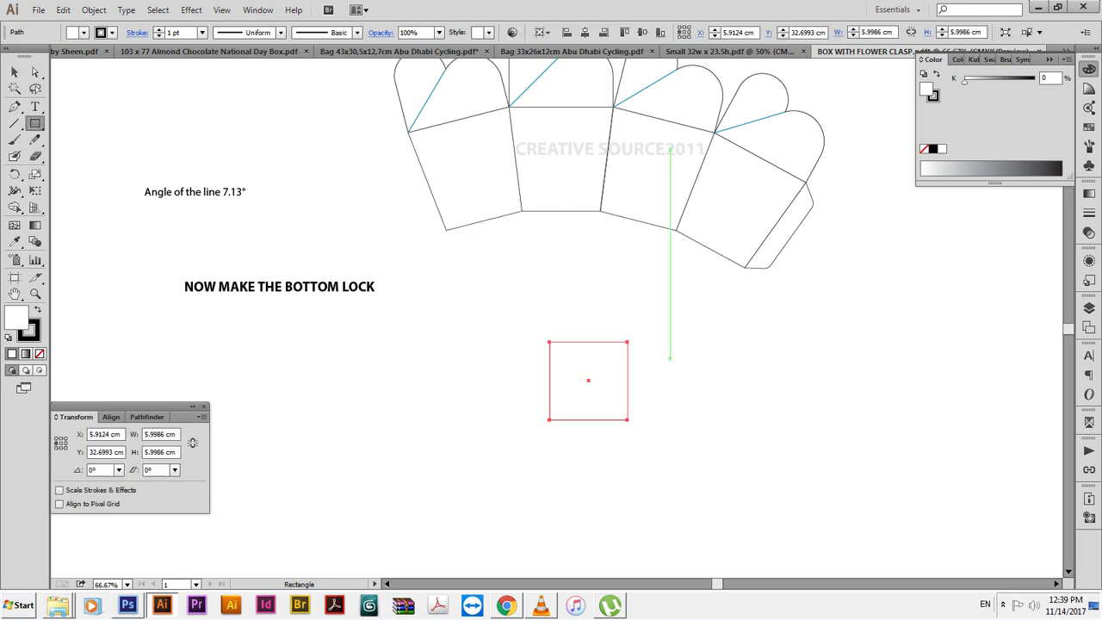
key("v")
left_click_drag(628, 368, 607, 329)
key("ctrl+shift+a")
Make a half-height copy of the square covering its top half.
left_click_drag(414, 171, 758, 477)
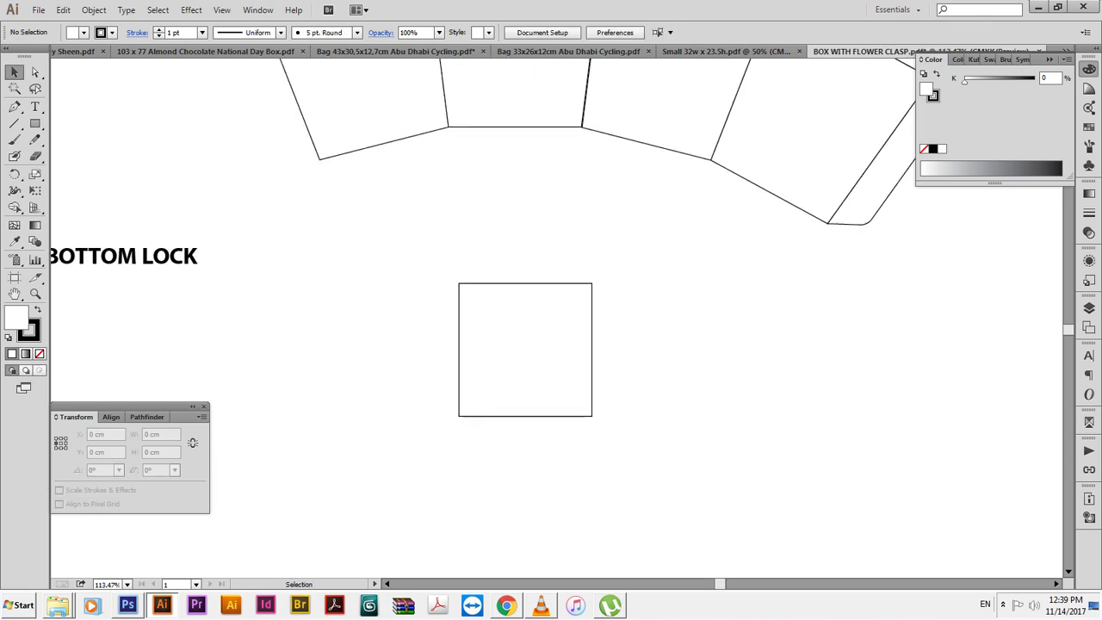
left_click(460, 415)
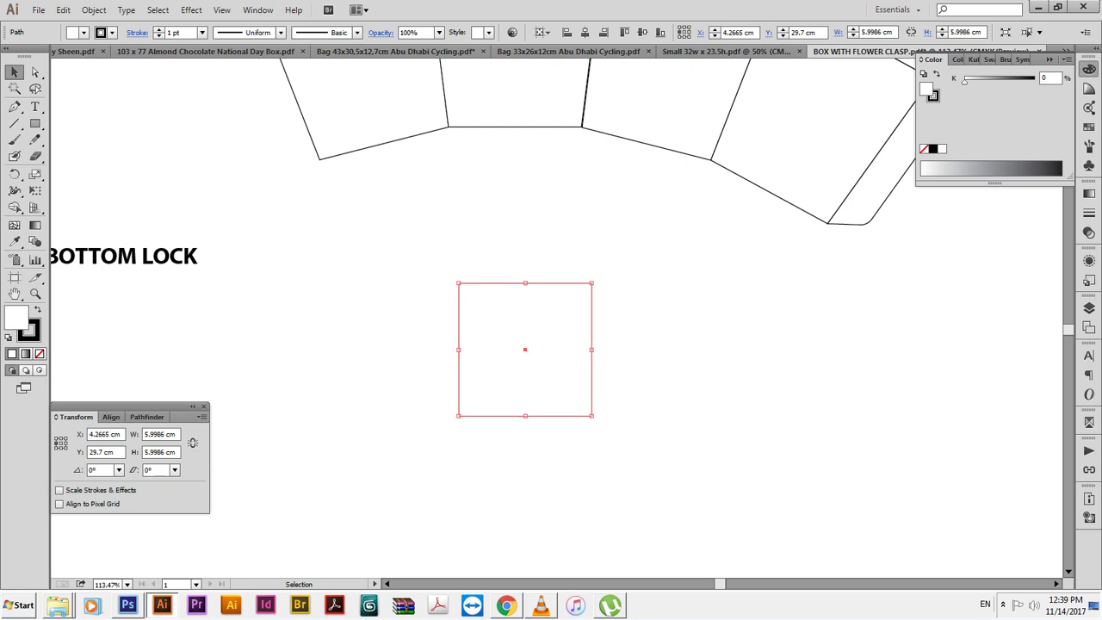
key("a")
key("v")
key("Tab")
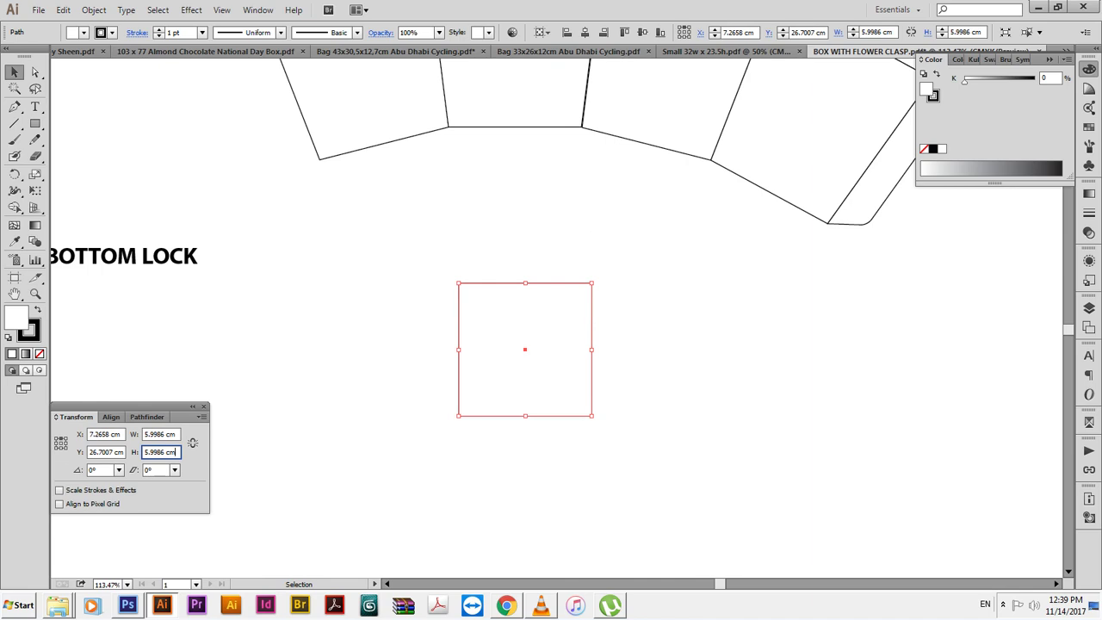
type("2")
key("alt+Return")
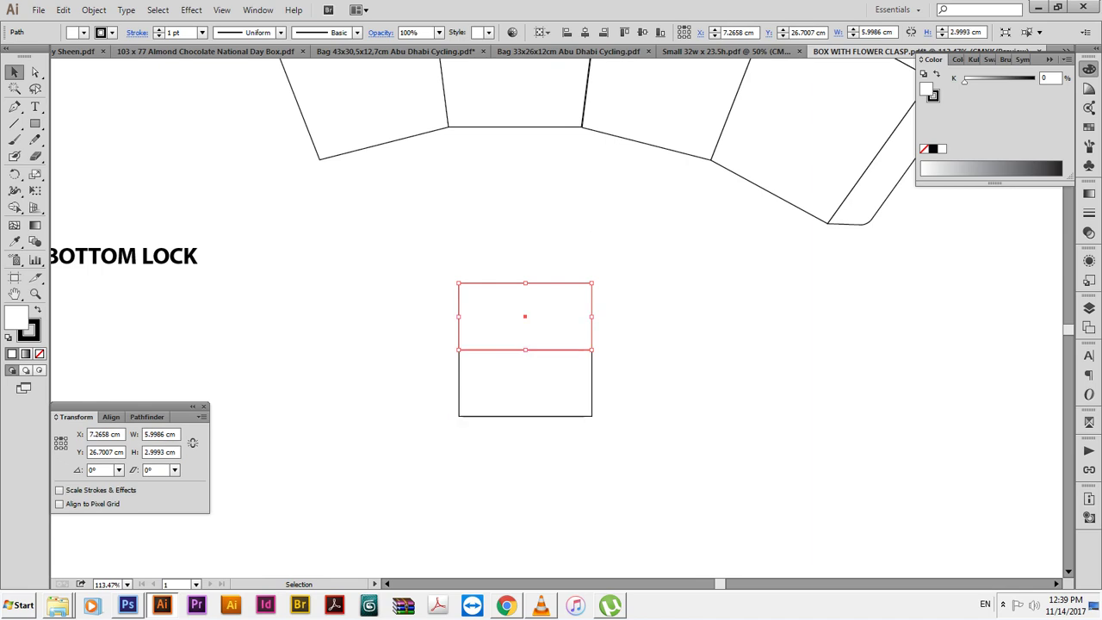
Pull the half-copy's lower corners 1.5 cm inward on each side to form a trapezoid.
key("a")
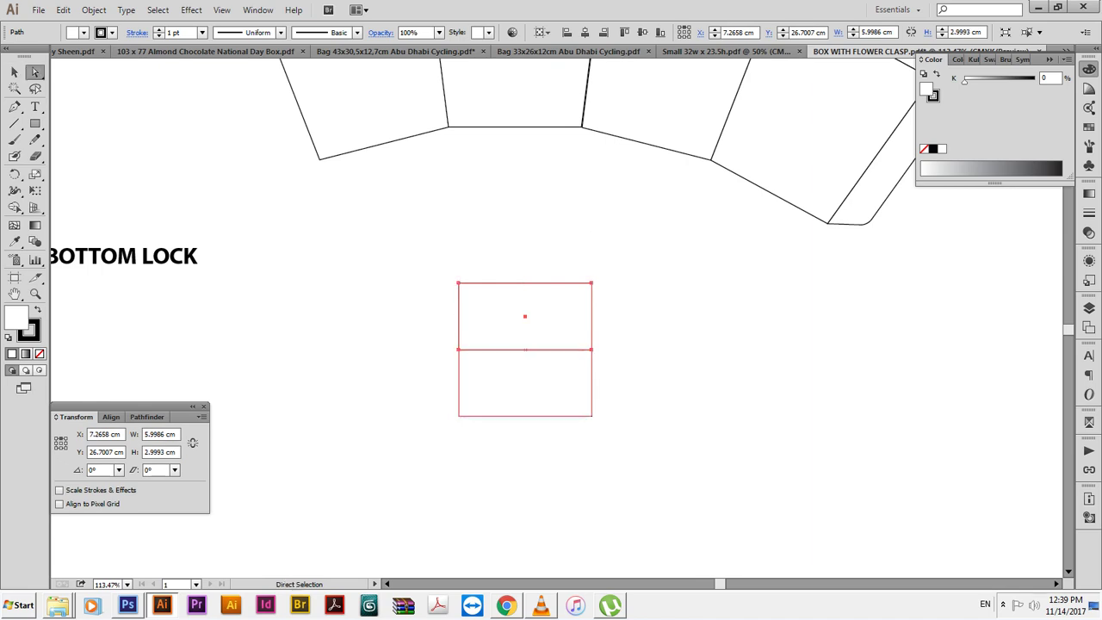
left_click(459, 348)
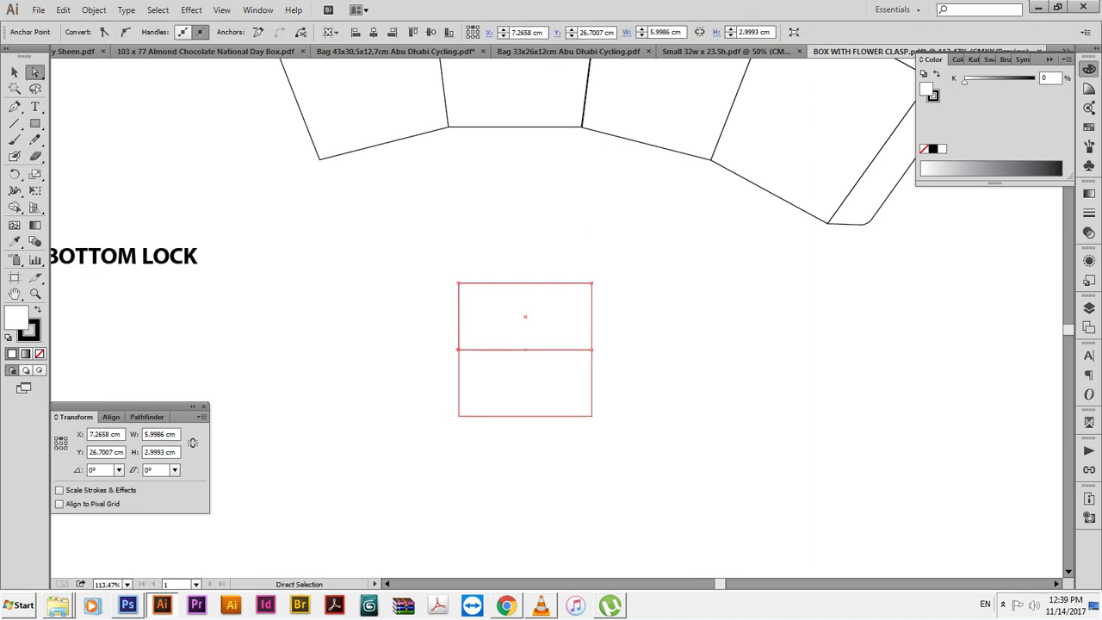
key("Return")
type("1.5")
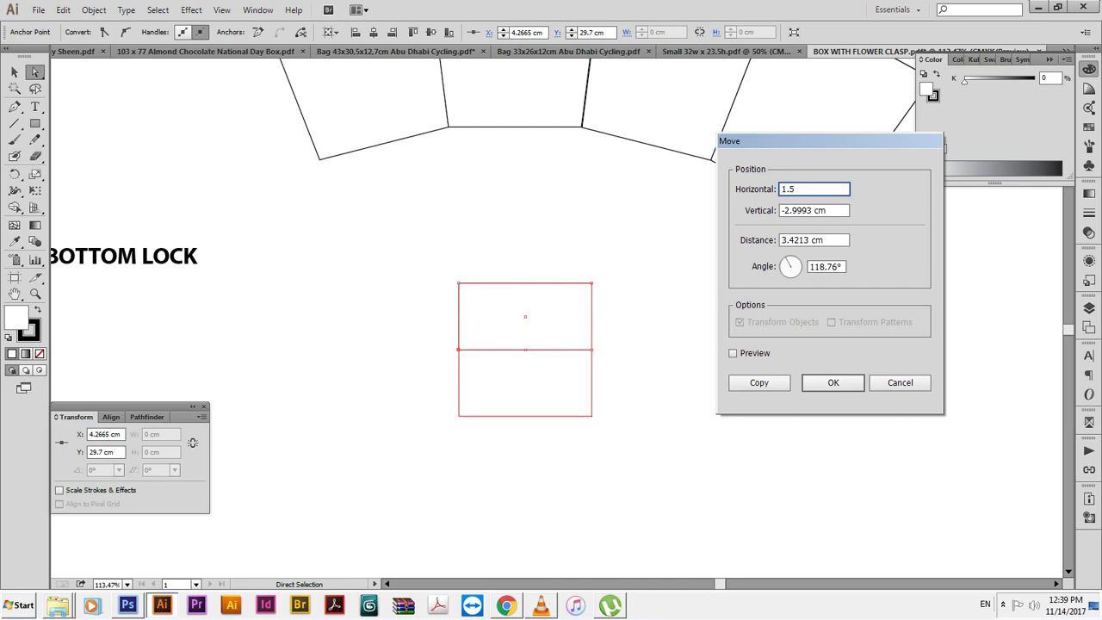
key("Tab")
type("0")
key("Return")
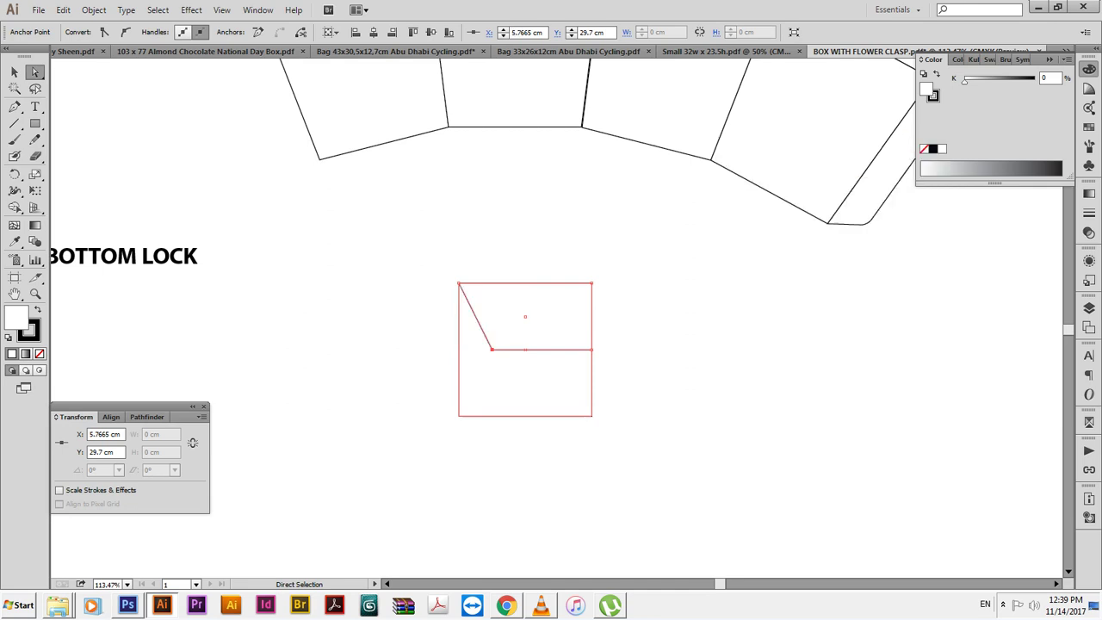
left_click(591, 349)
key("Return")
type("-")
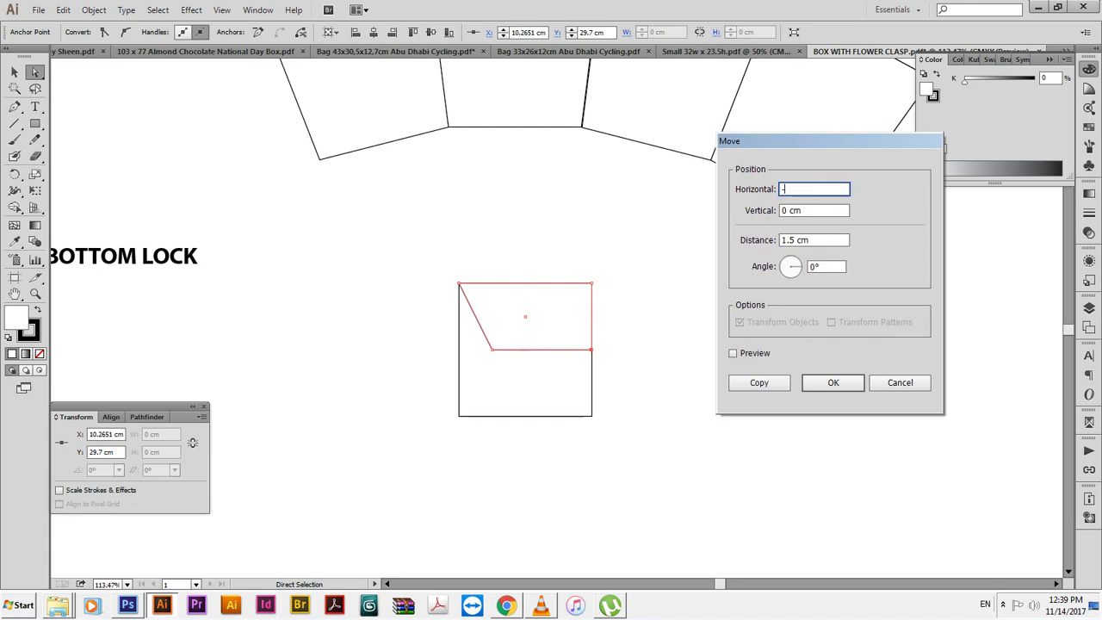
type("1.5")
key("Return")
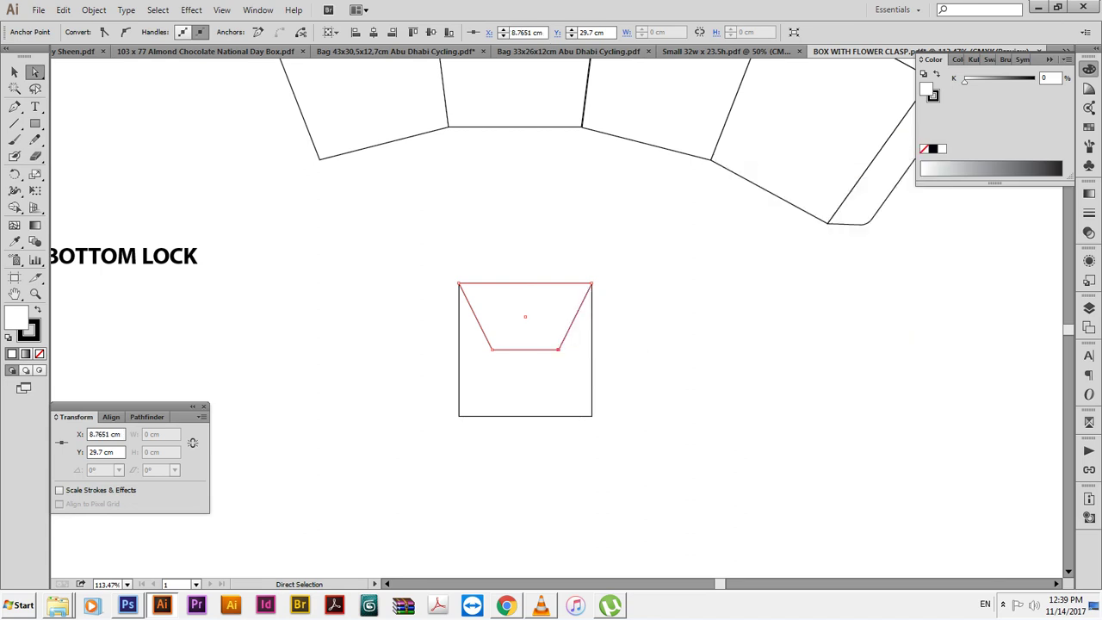
key("ctrl+shift+a")
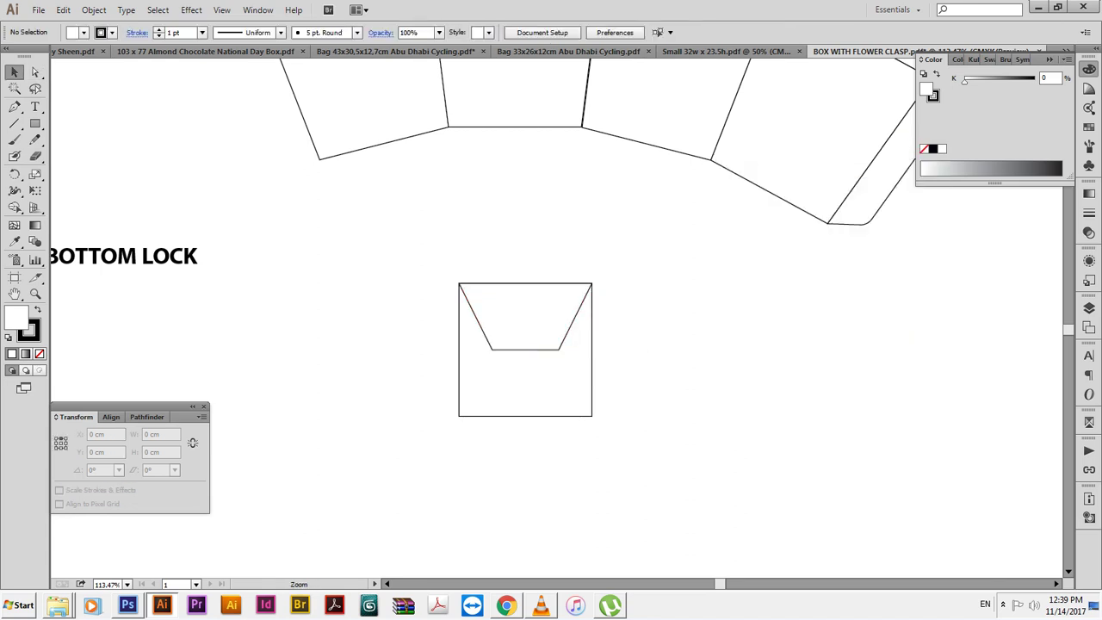
Copy the trapezoid straight down below the square.
left_click_drag(372, 233, 711, 499)
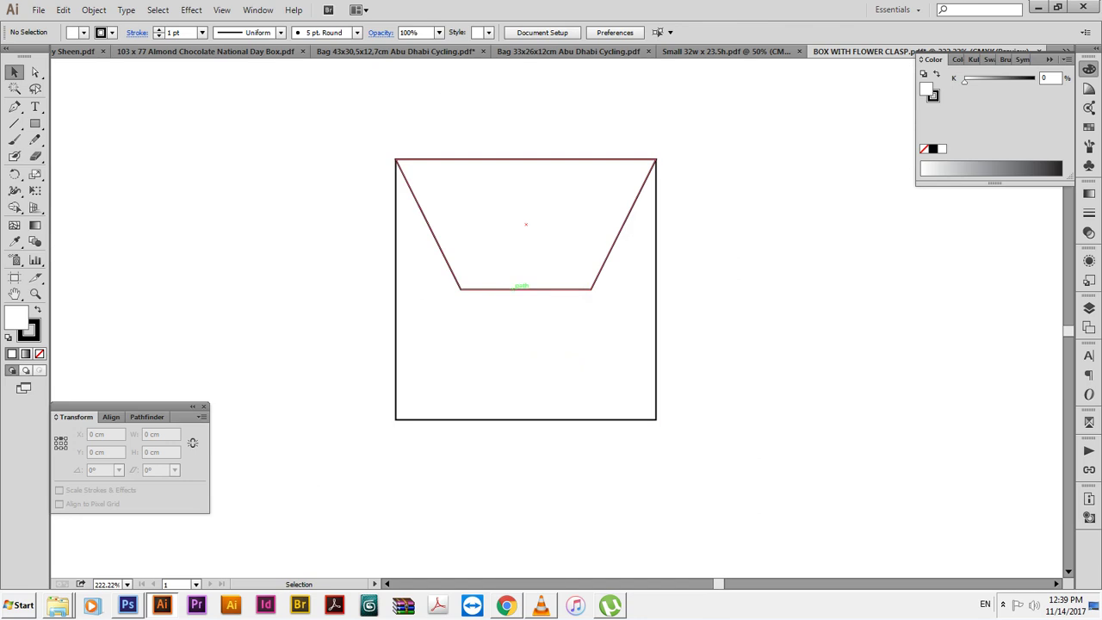
left_click_drag(515, 290, 521, 555)
scroll(521, 556, "down", 2)
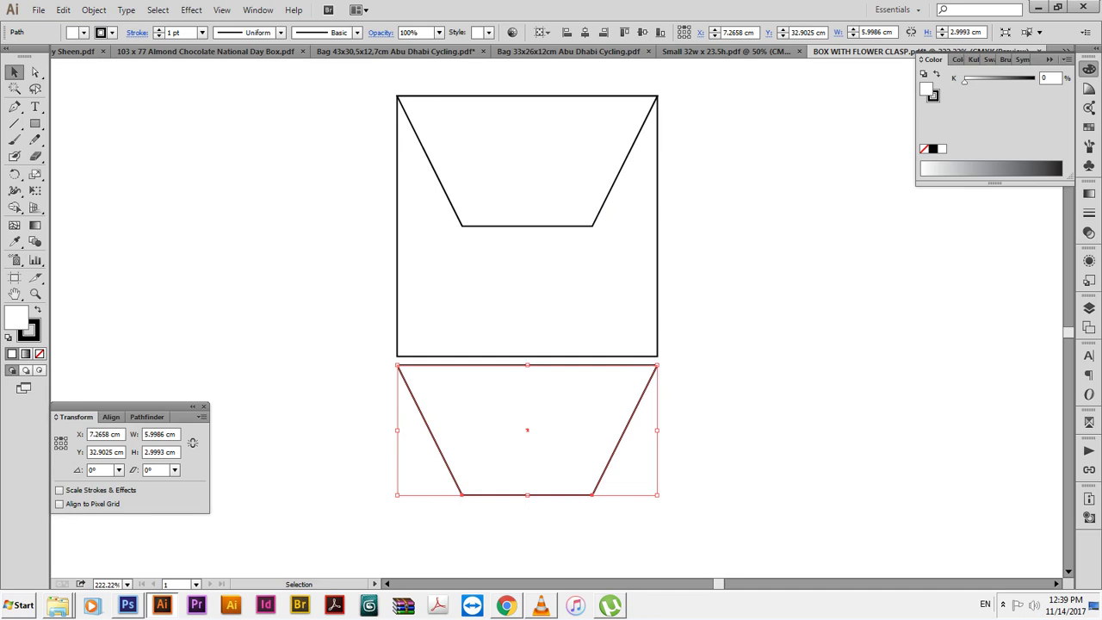
Move the copy's top corners 1.5 cm inward so it becomes a rectangle.
key("a")
left_click(398, 365)
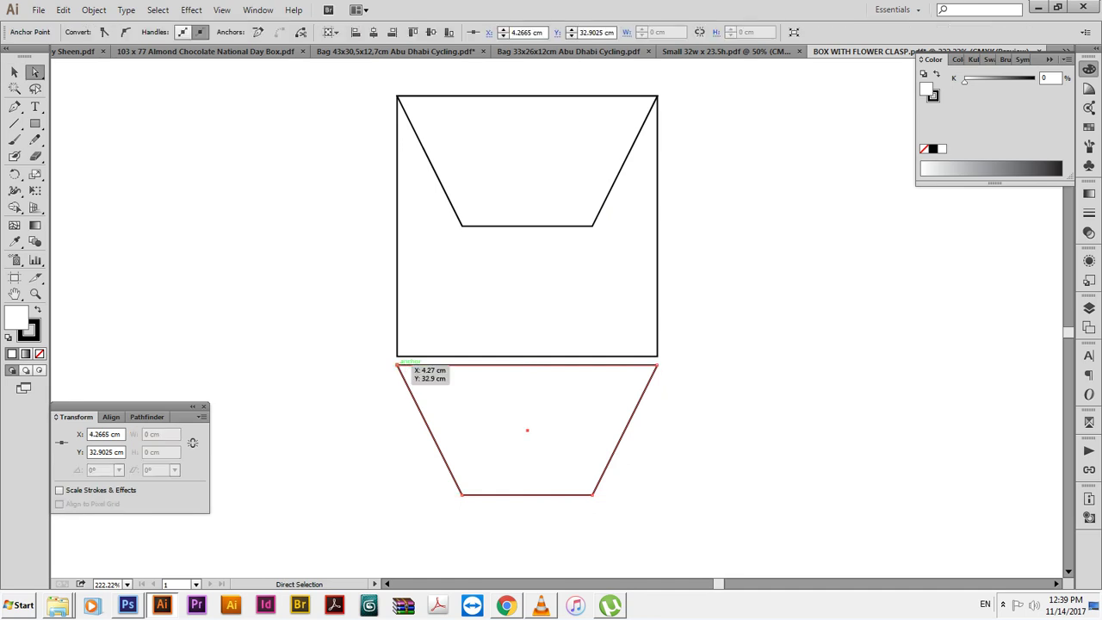
key("Return")
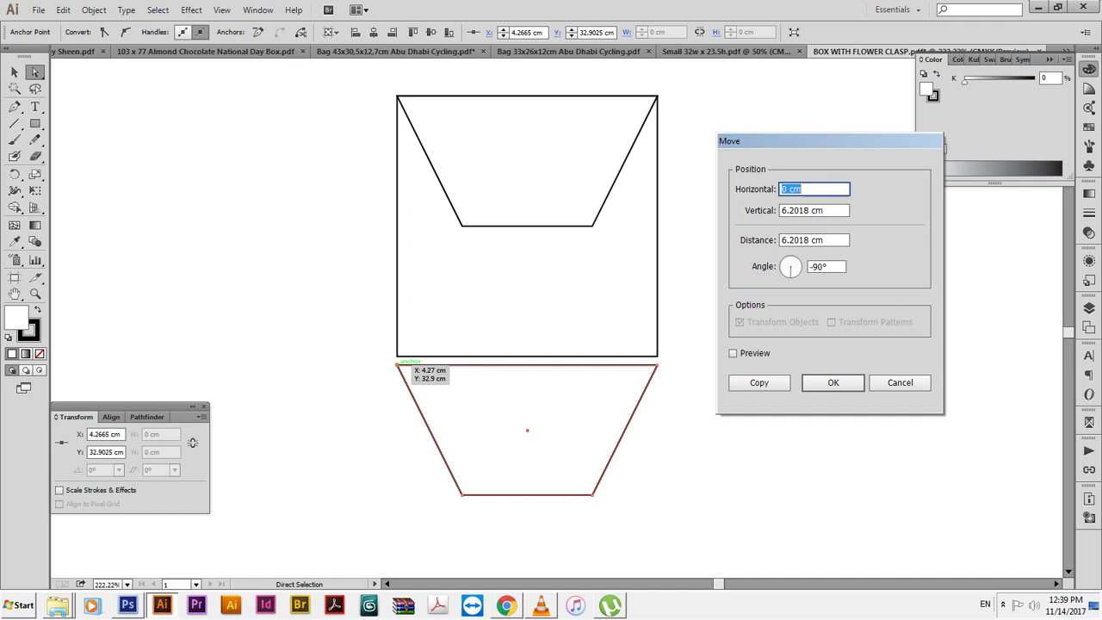
type("1.5")
key("Tab")
type("0")
key("Return")
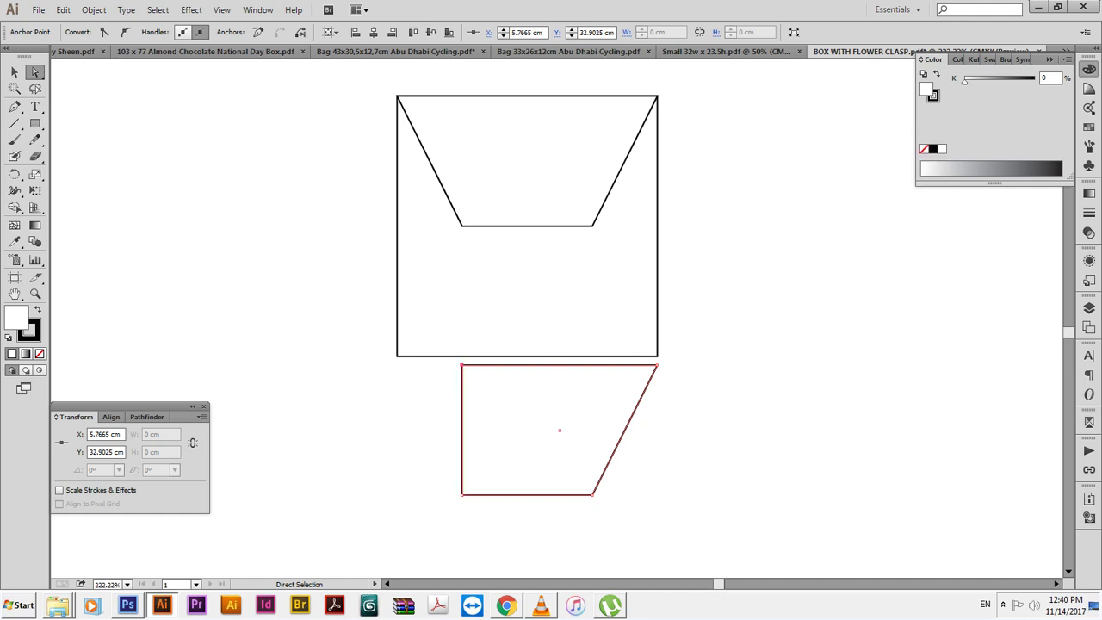
left_click(656, 365)
key("Return")
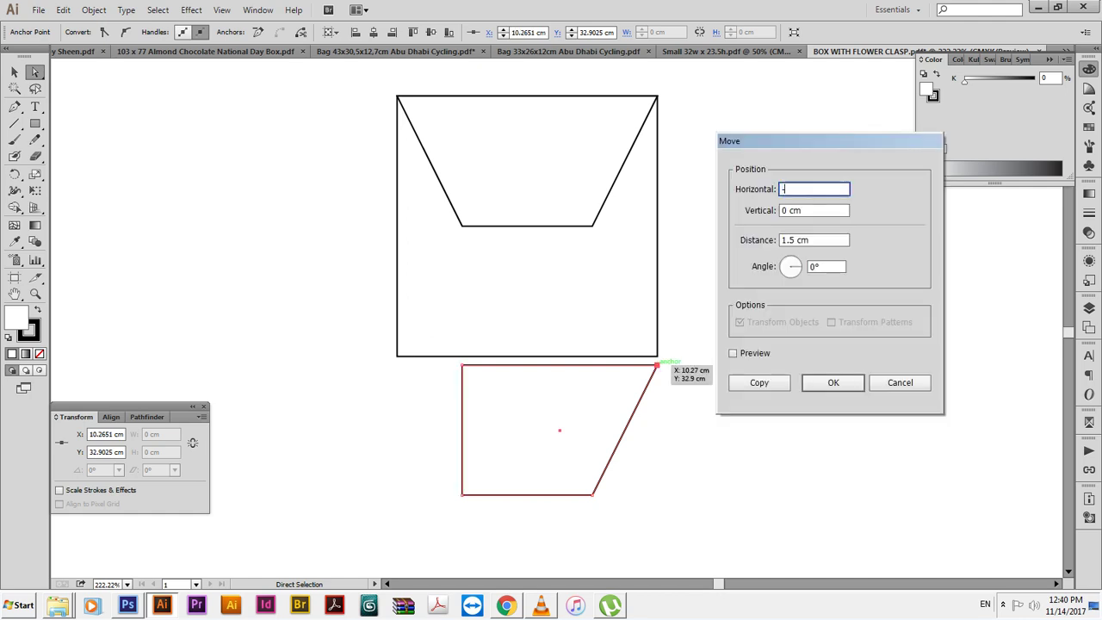
type("-1.5")
key("Return")
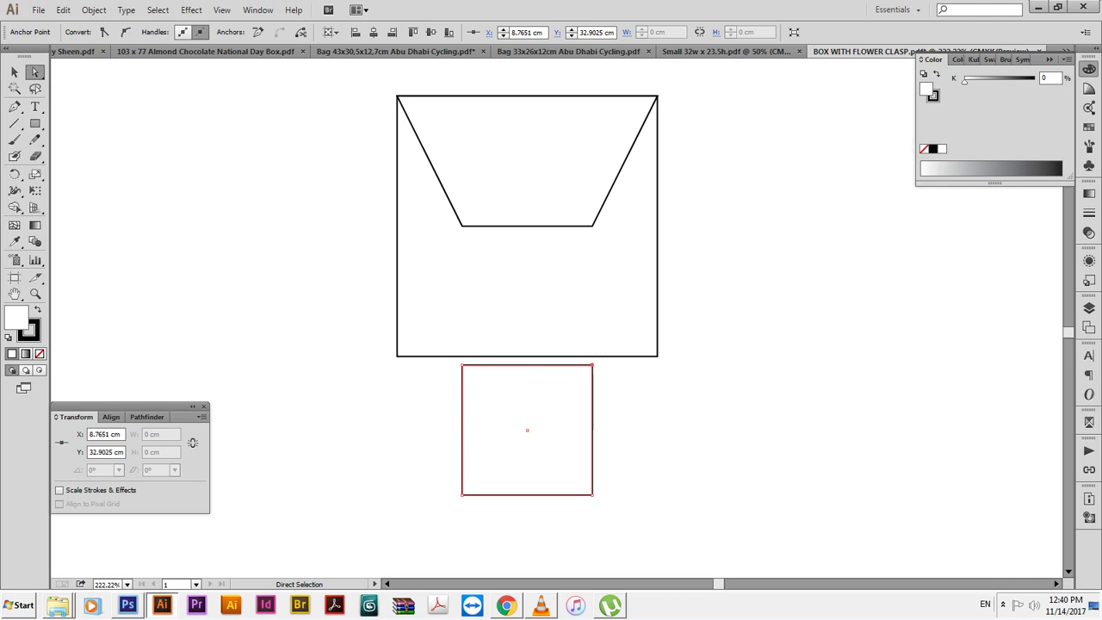
Set the lower rectangle's height to 1.5 cm.
key("v")
left_click(593, 456)
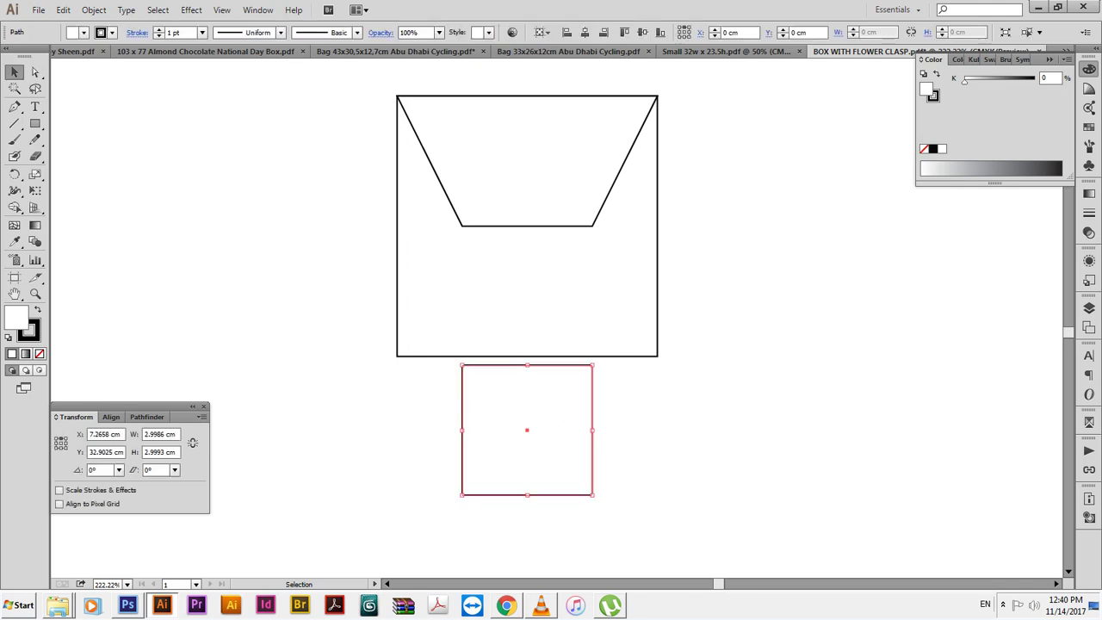
left_click(527, 96, "shift")
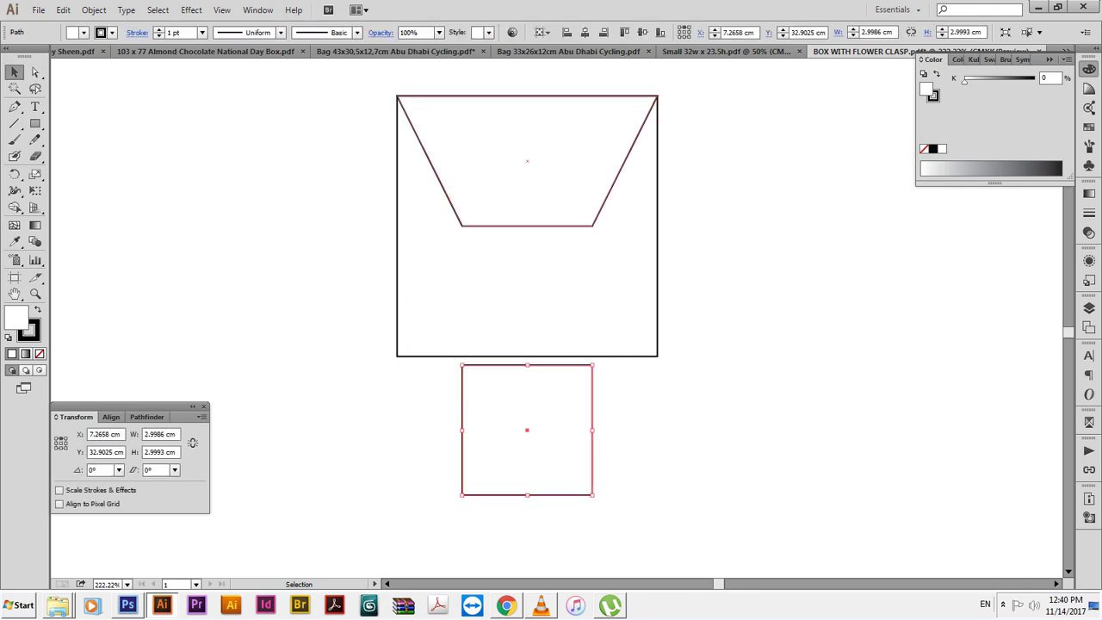
left_click(527, 96, "shift")
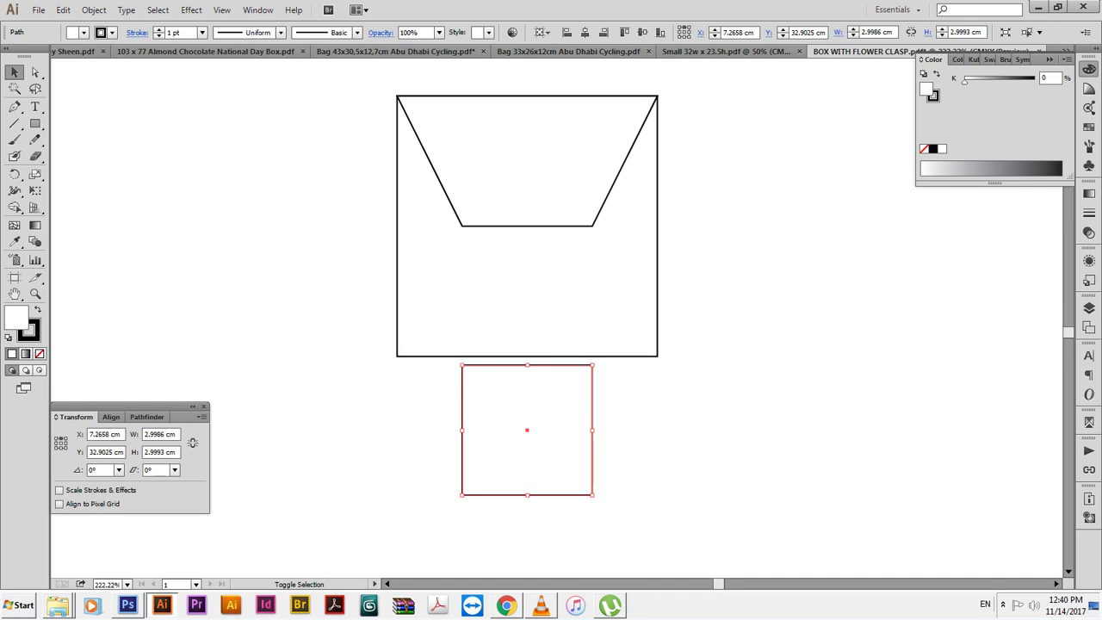
left_click(160, 452)
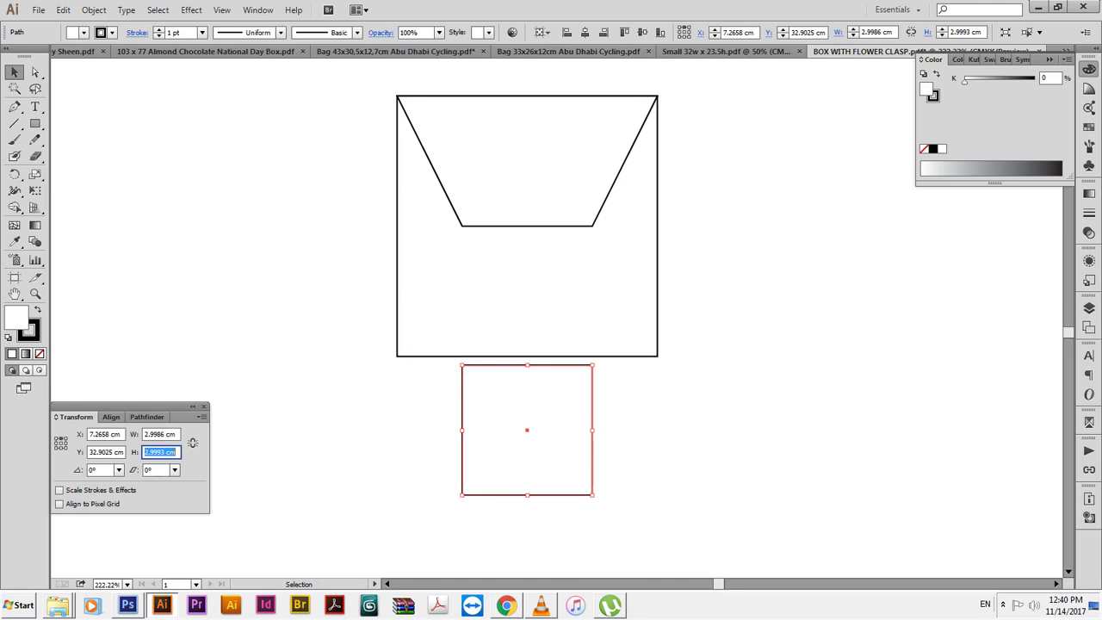
type("1.5")
key("Return")
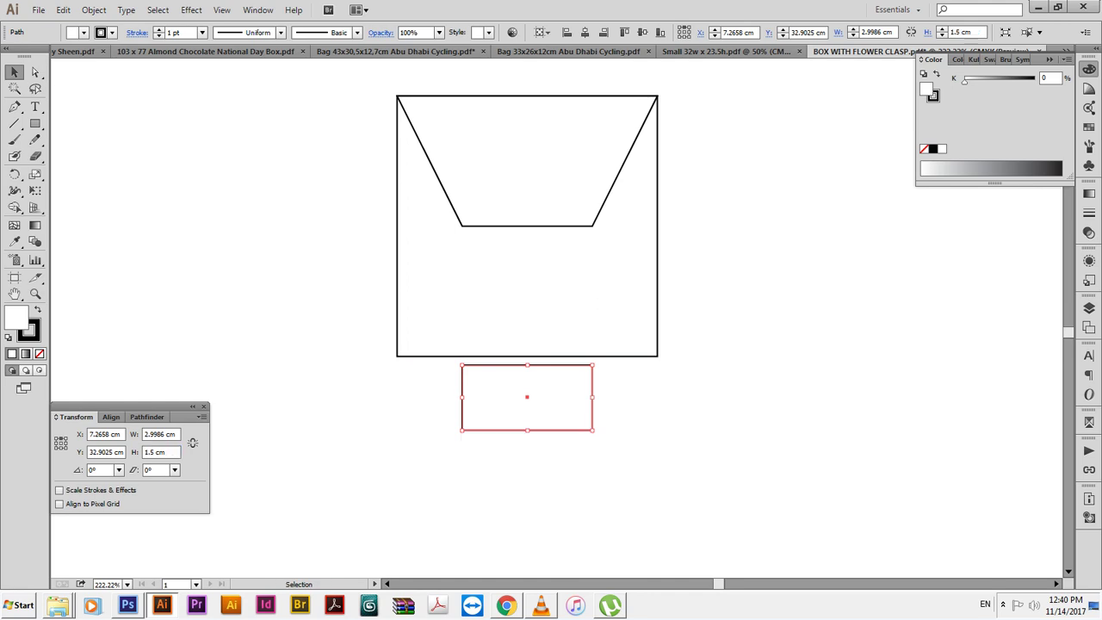
Centre the small rectangle beneath the trapezoid using the Align panel.
left_click(553, 225, "shift")
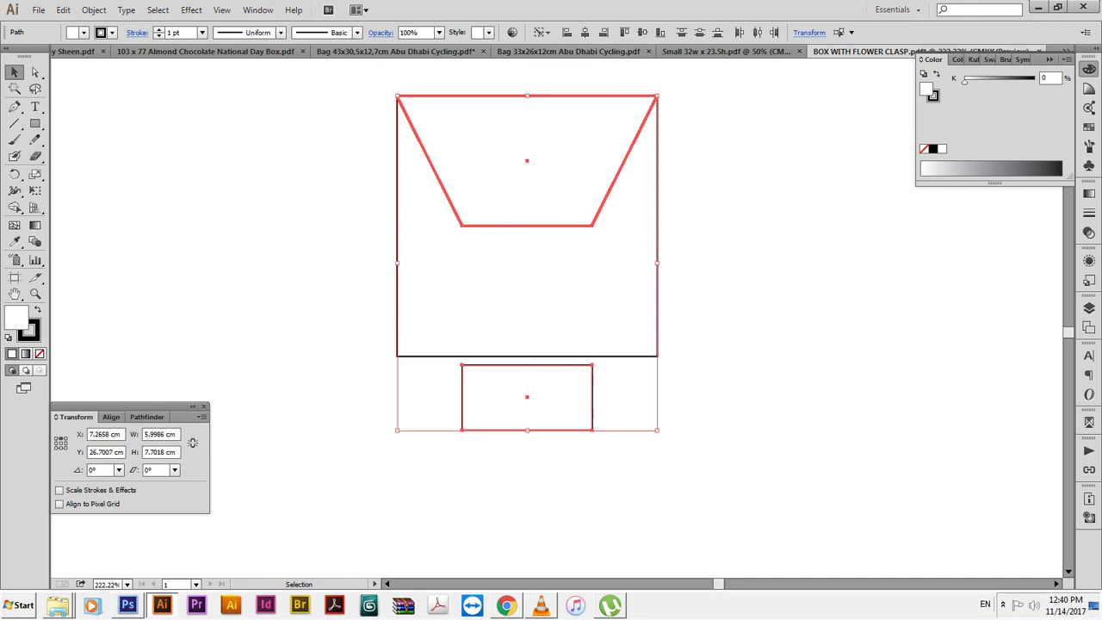
left_click(110, 417)
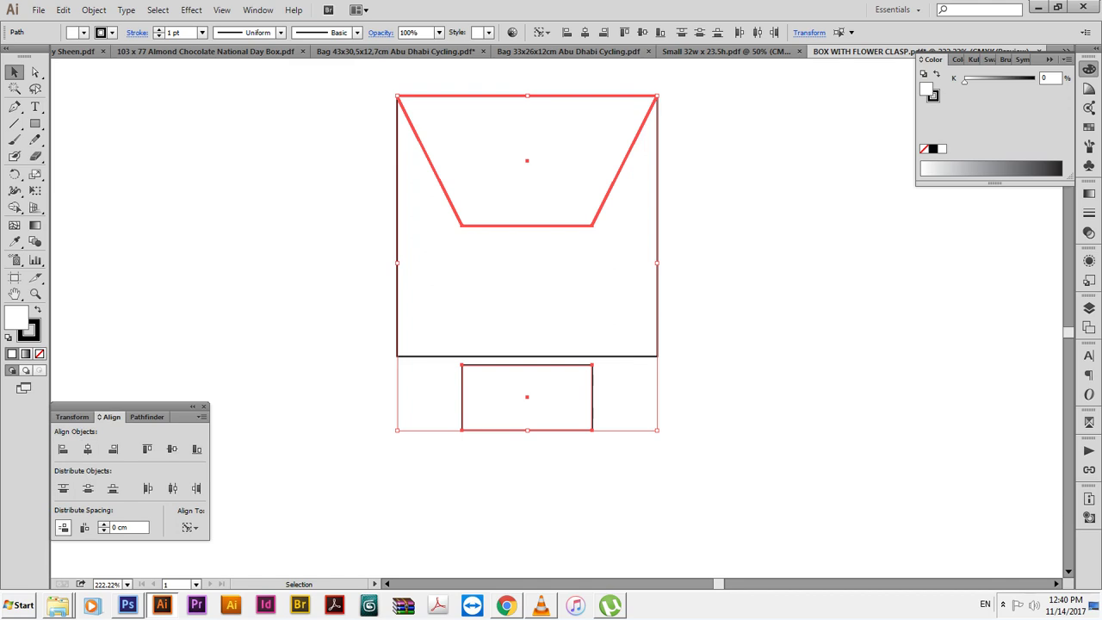
left_click_drag(484, 430, 485, 291)
left_click(485, 291)
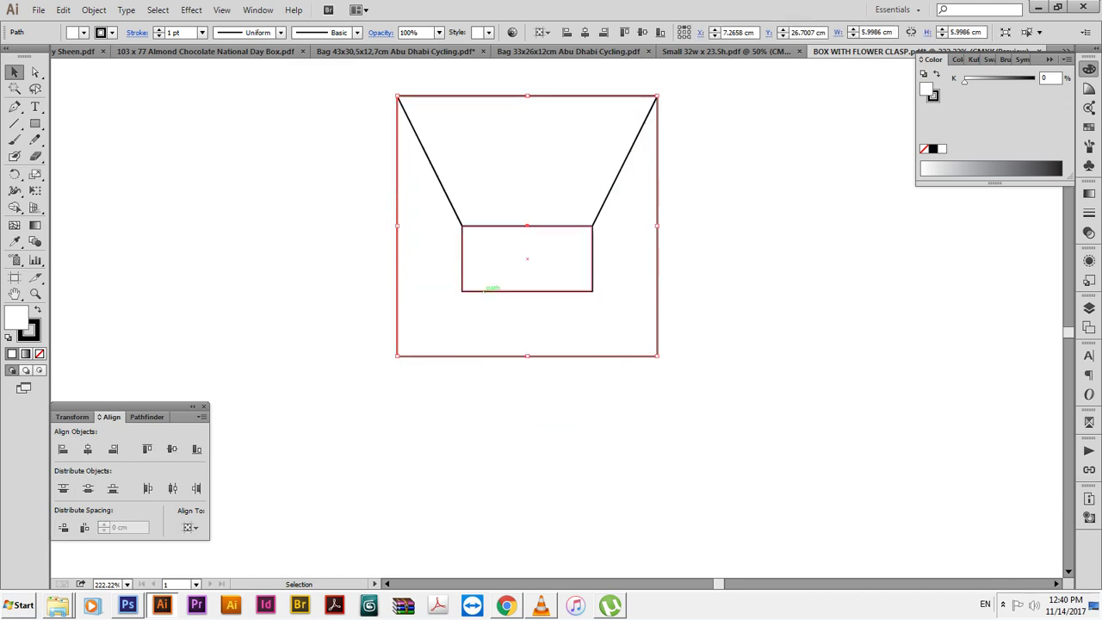
left_click(485, 291)
Give the rectangle 0.3 cm Round Corners and place a spare copy to the left.
left_click(191, 10)
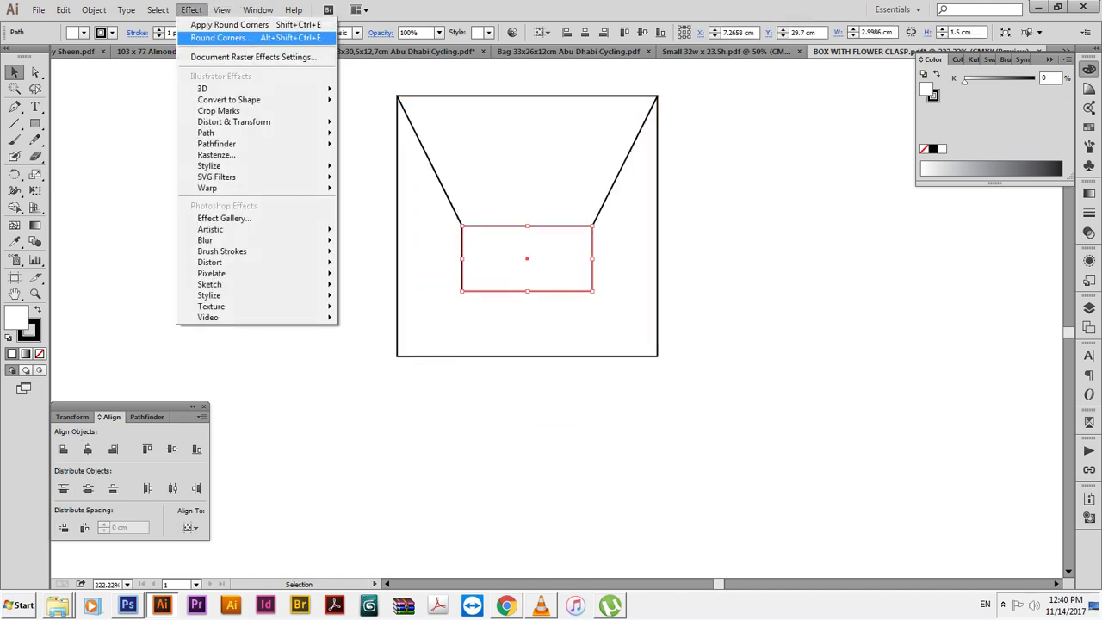
left_click(220, 38)
type("0.3")
left_click(826, 272)
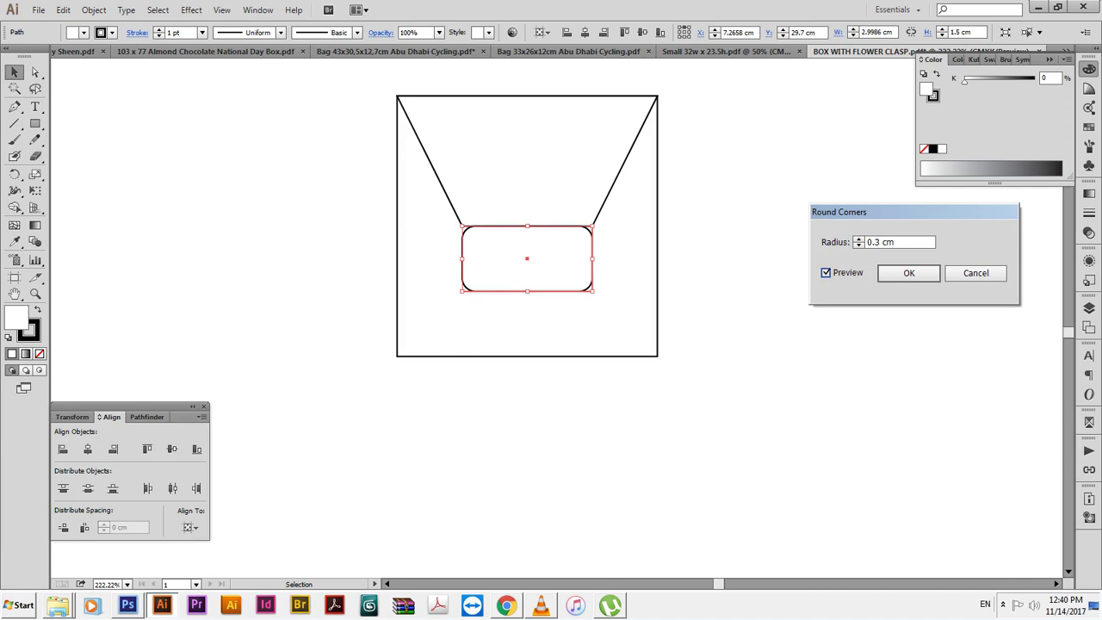
left_click(909, 272)
left_click_drag(527, 254, 260, 202)
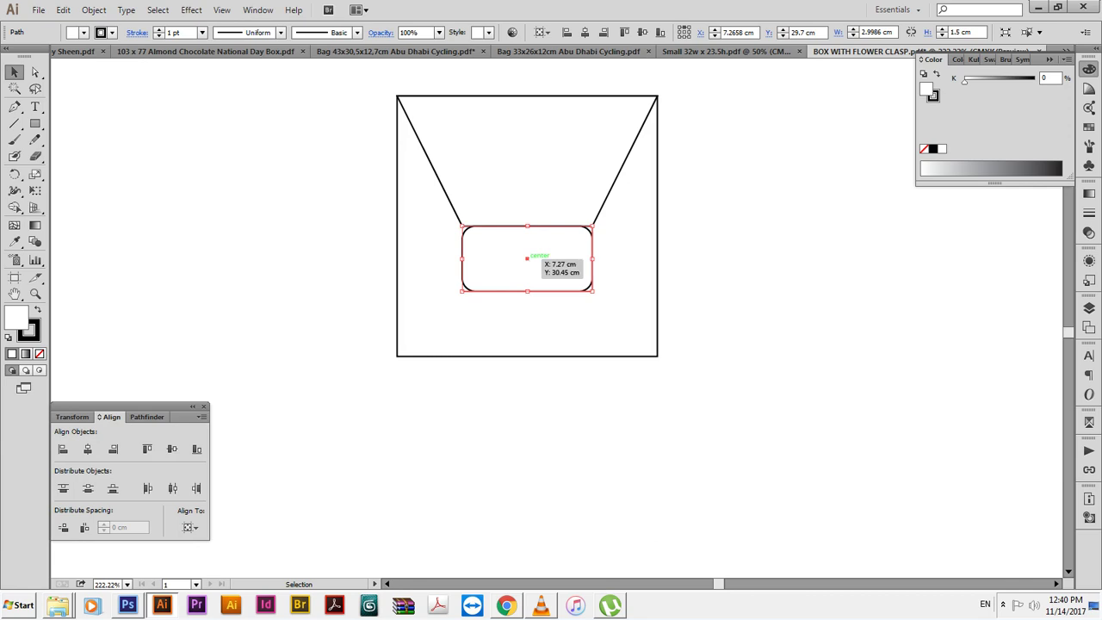
left_click(527, 259)
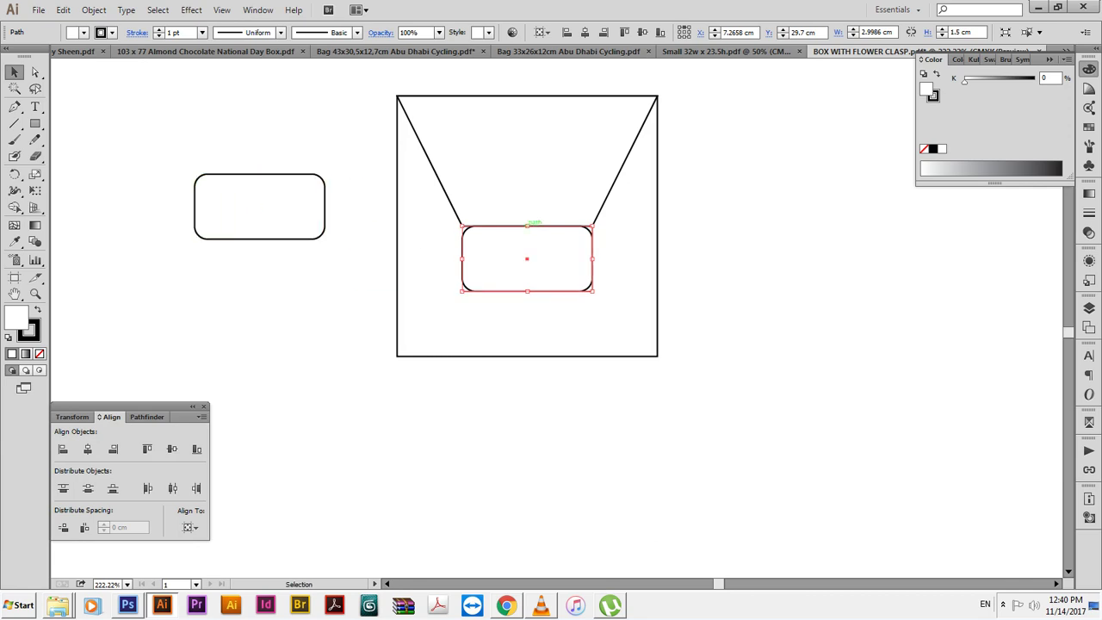
Stretch the rounded tab up, expand its appearance, and unite it with the trapezoid.
left_click_drag(527, 226, 527, 194)
left_click(94, 10)
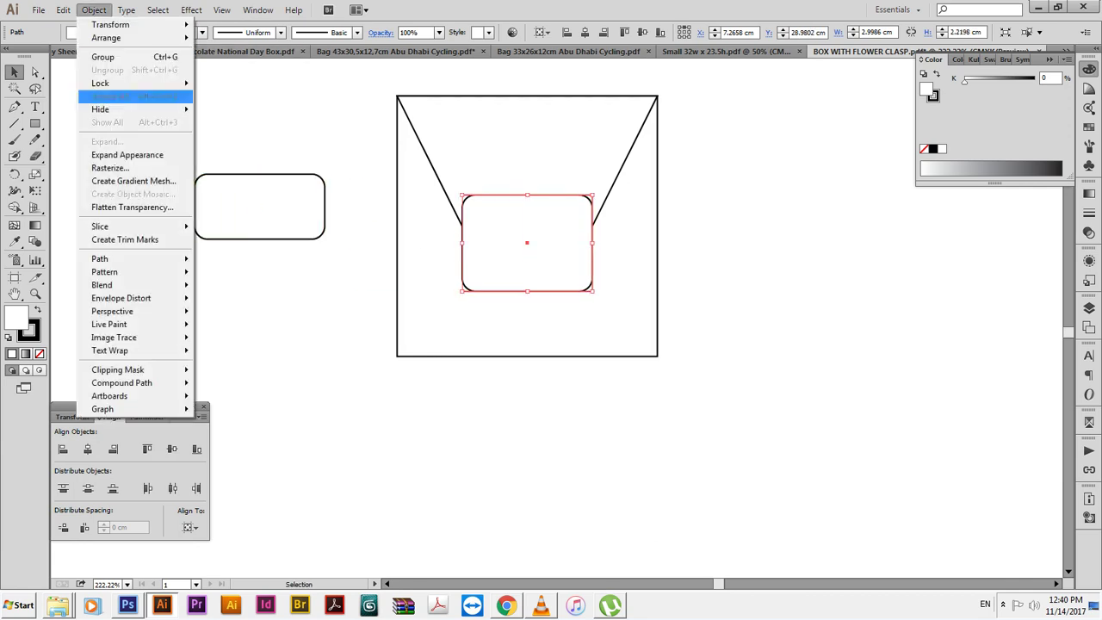
left_click(127, 155)
left_click(431, 163, "shift")
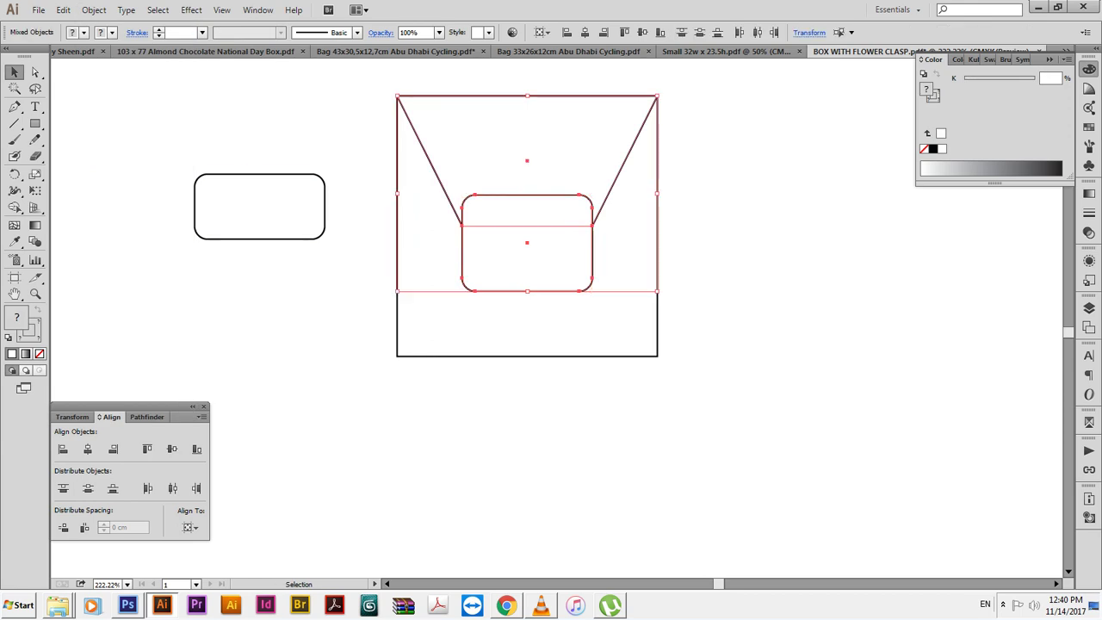
left_click(143, 417)
left_click(63, 448)
key("ctrl+shift+a")
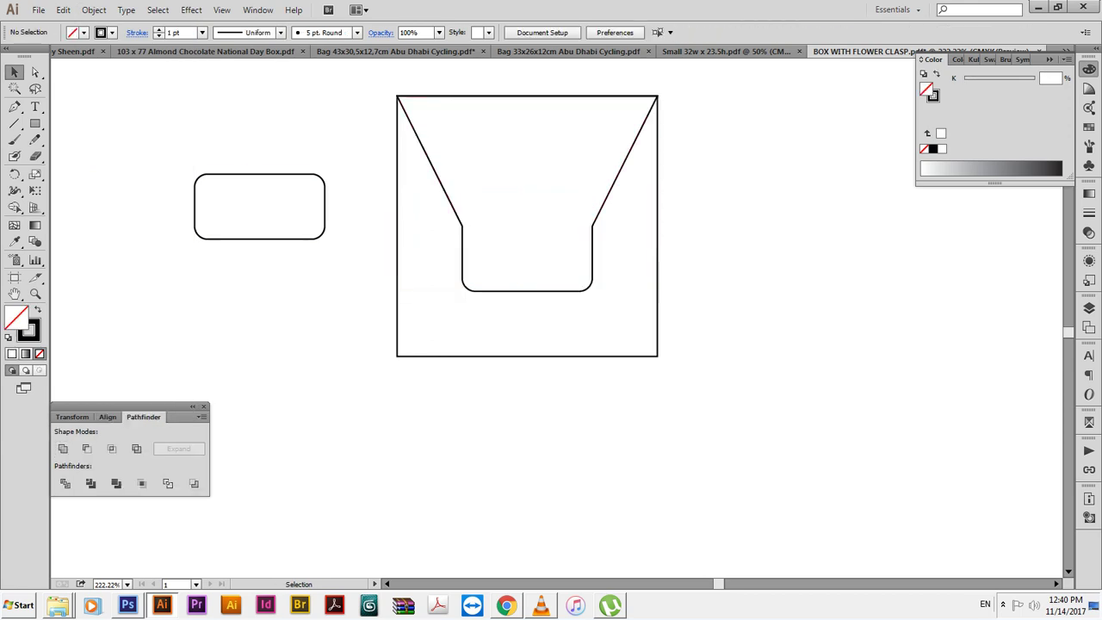
left_click_drag(525, 222, 519, 266)
left_click(519, 267)
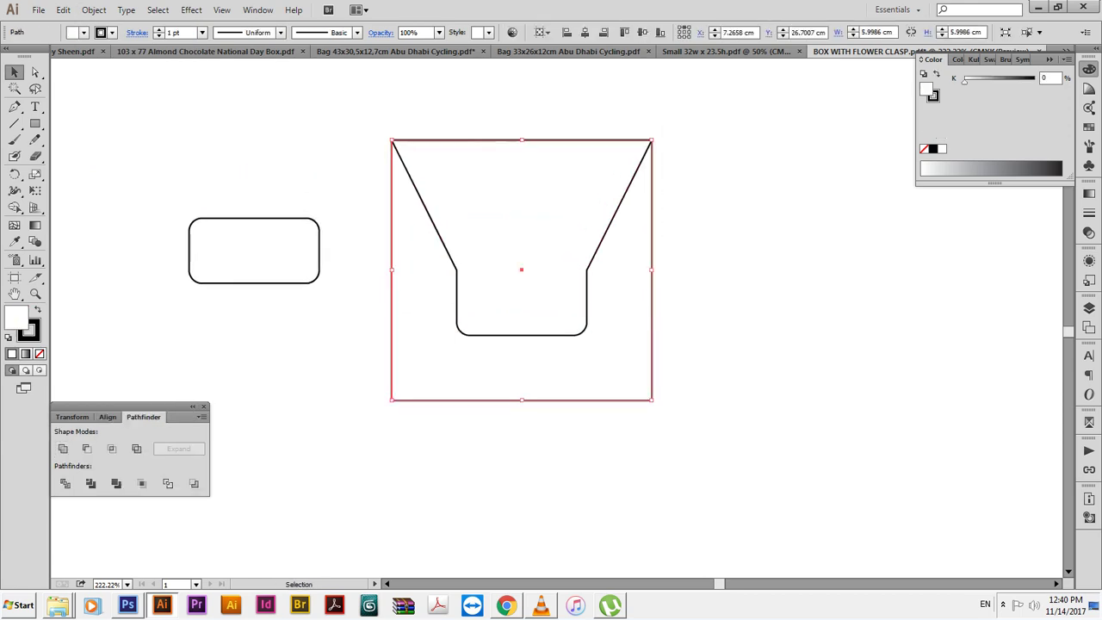
Halve the outer square's height from its bottom-left reference point, leaving 5.9986 × 2.9993 cm.
key("a")
key("v")
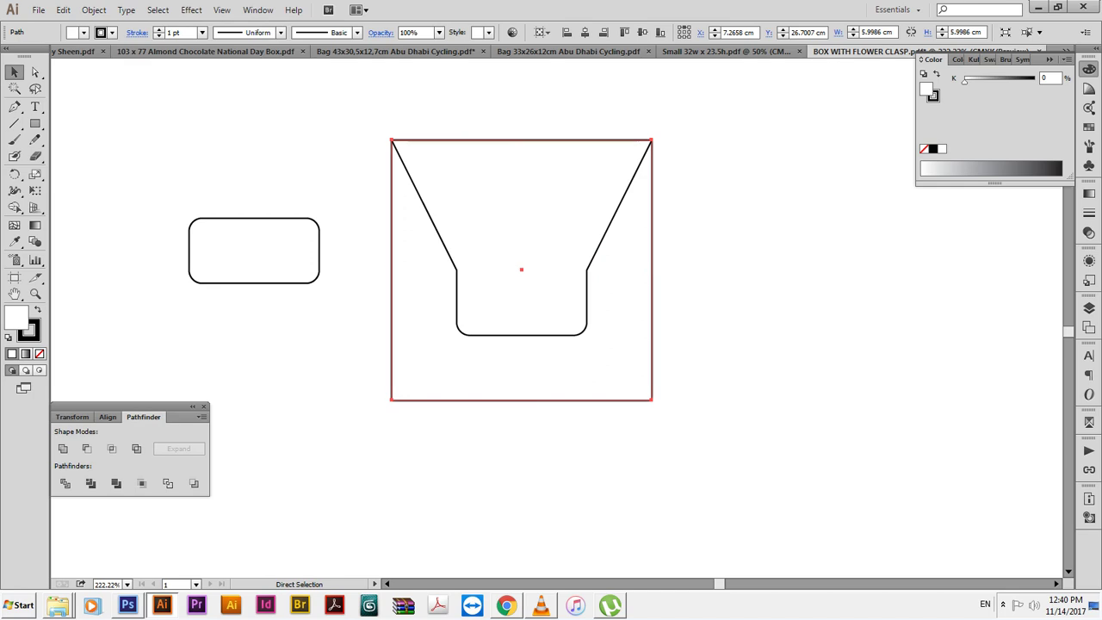
key("shift+F8")
left_click(56, 448)
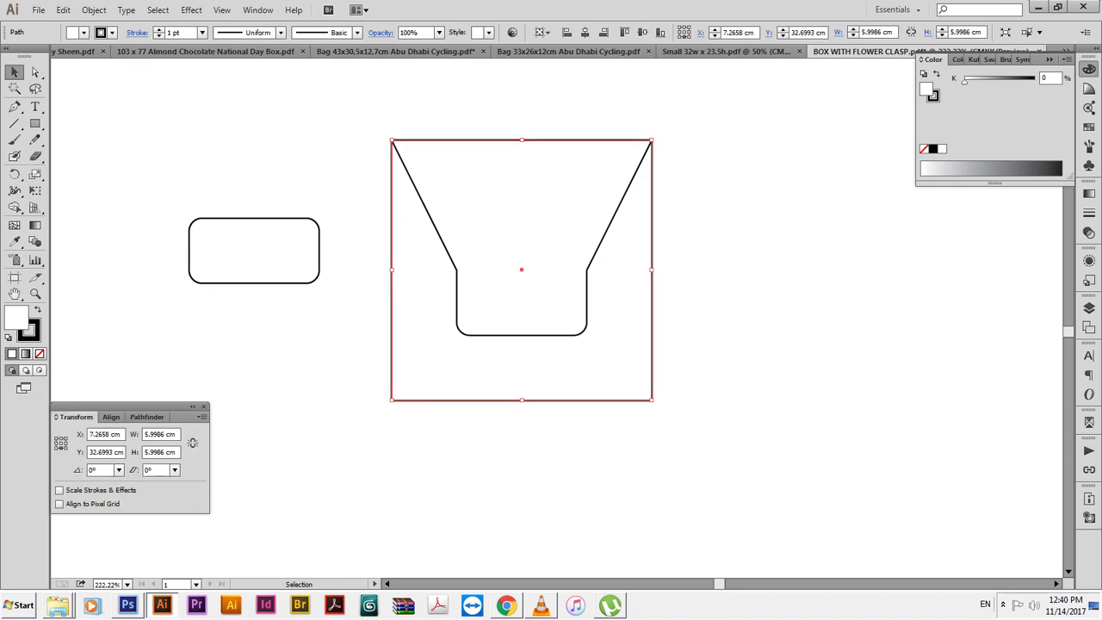
left_click(172, 452)
type("2")
key("Return")
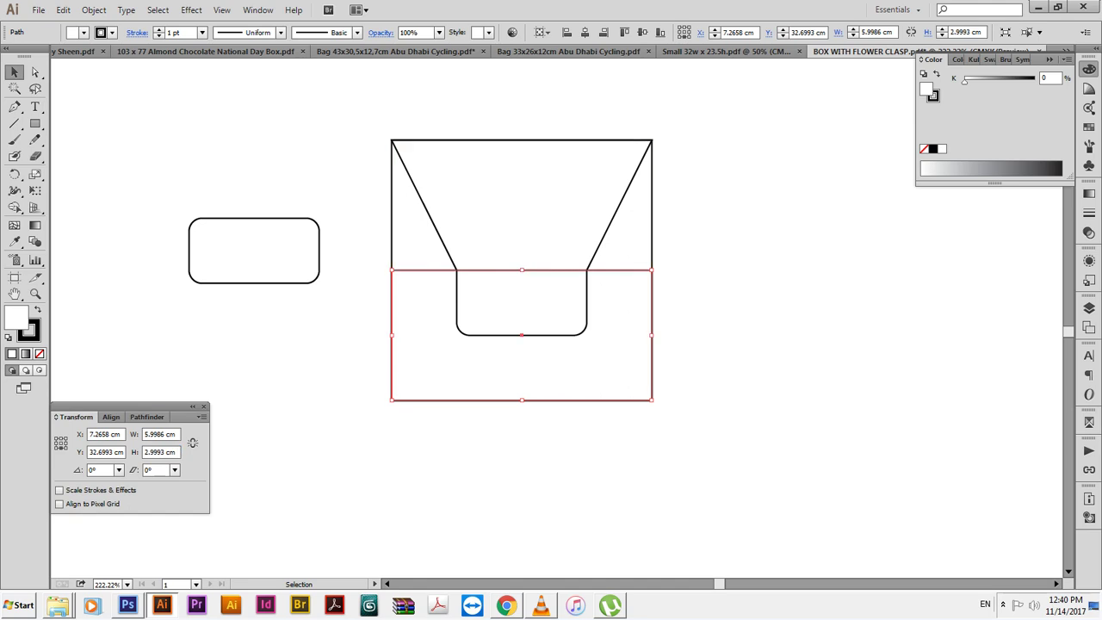
left_click(295, 282)
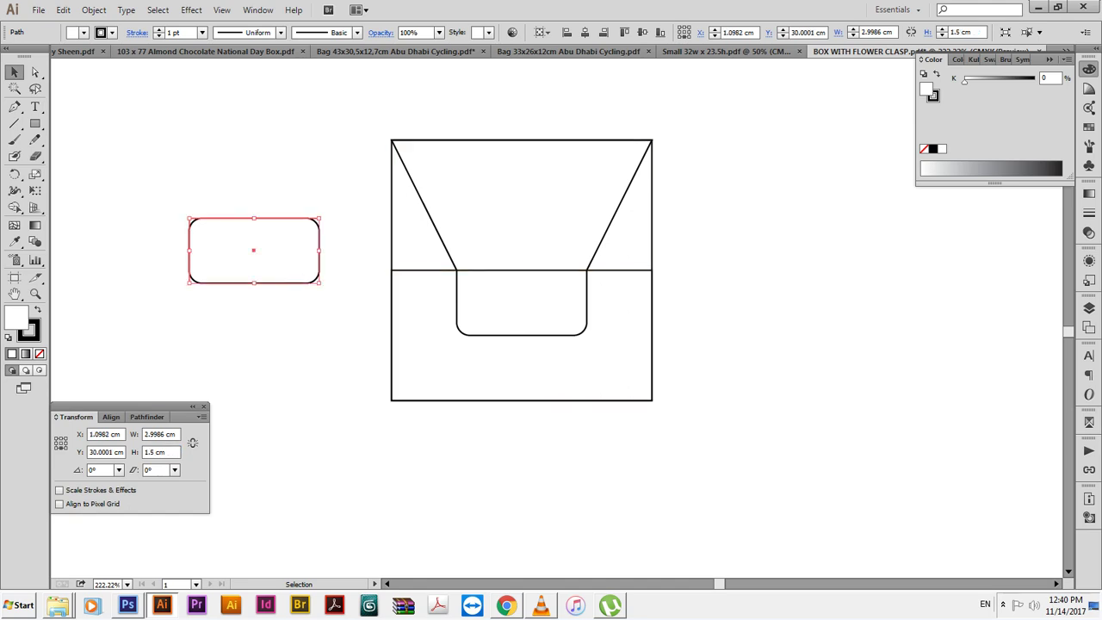
Make the spare rounded rectangle a 1.5 cm square aligned to the lower rectangle's top-left corner.
double_click(160, 434)
type("1.5")
key("Return")
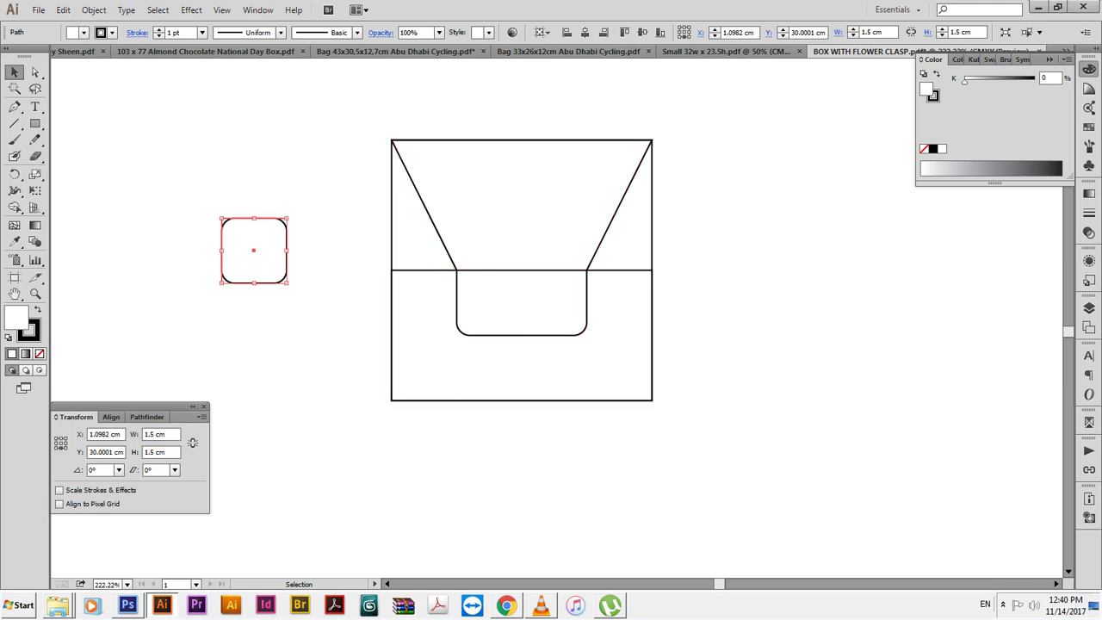
left_click_drag(287, 282, 391, 250)
left_click(433, 270, "shift")
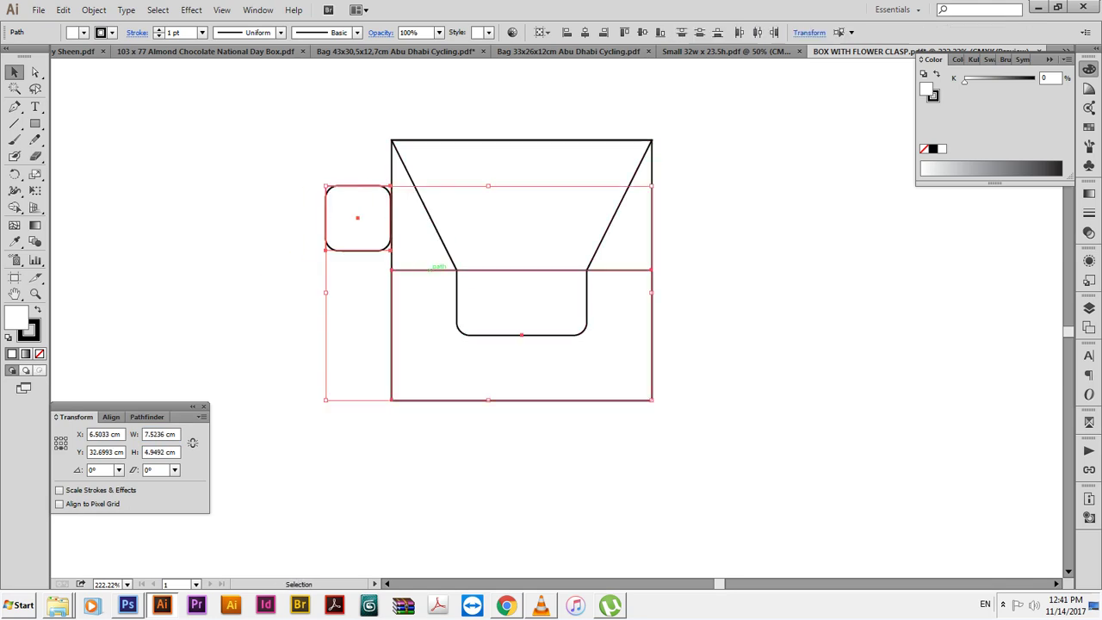
left_click(111, 417)
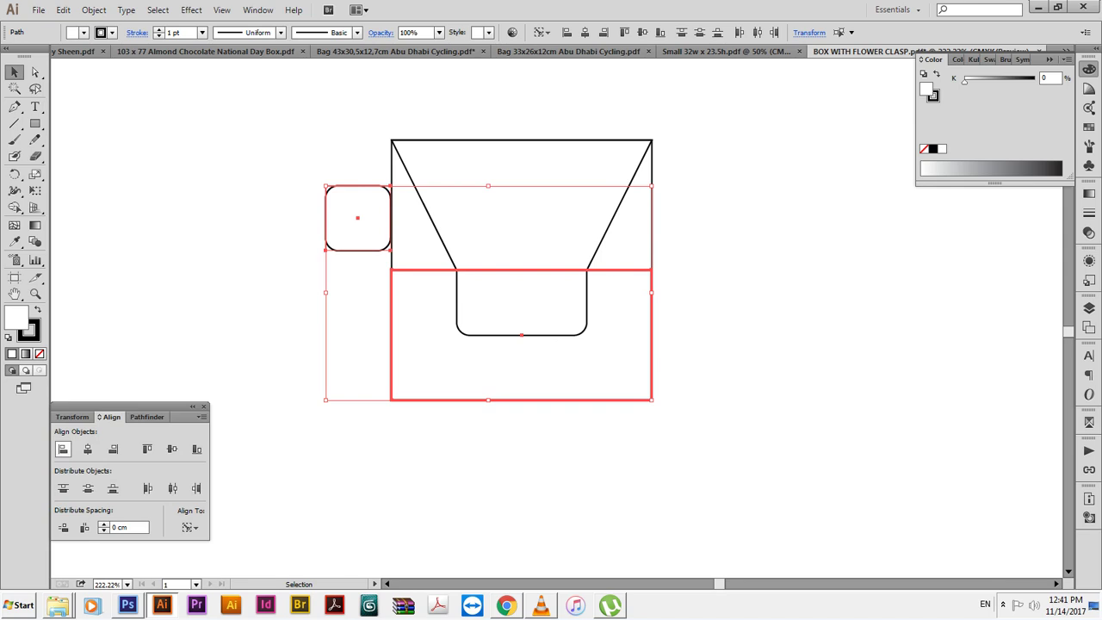
left_click(63, 448)
left_click(62, 527)
key("ctrl+shift+a")
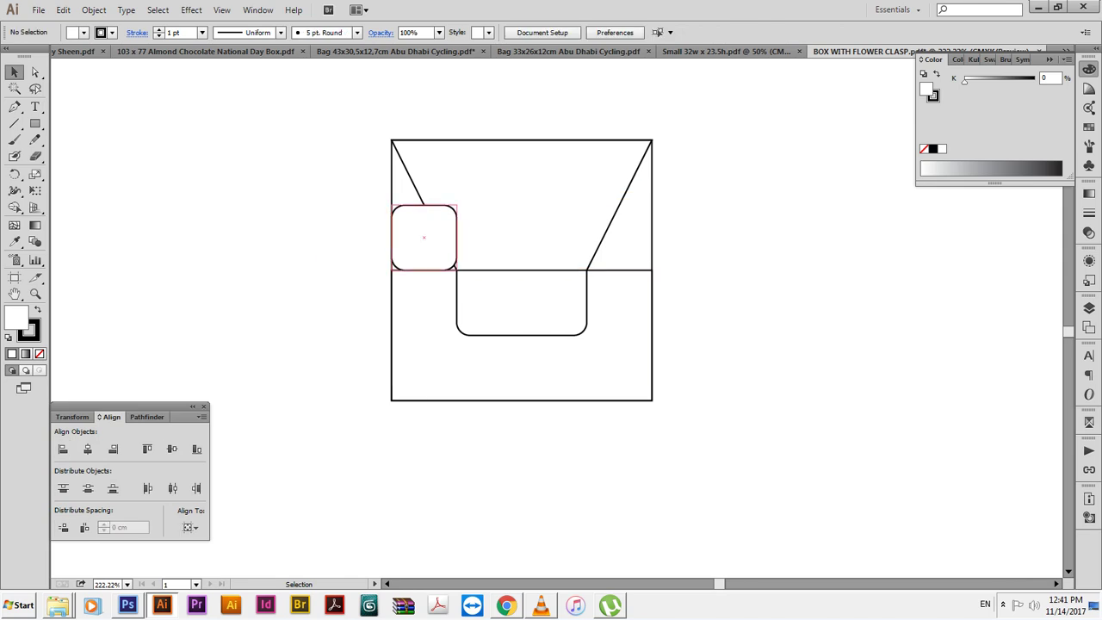
Copy the rounded square and align the copy to the rectangle's right edge.
left_click_drag(424, 237, 484, 238)
left_click(432, 270, "shift")
left_click(432, 270)
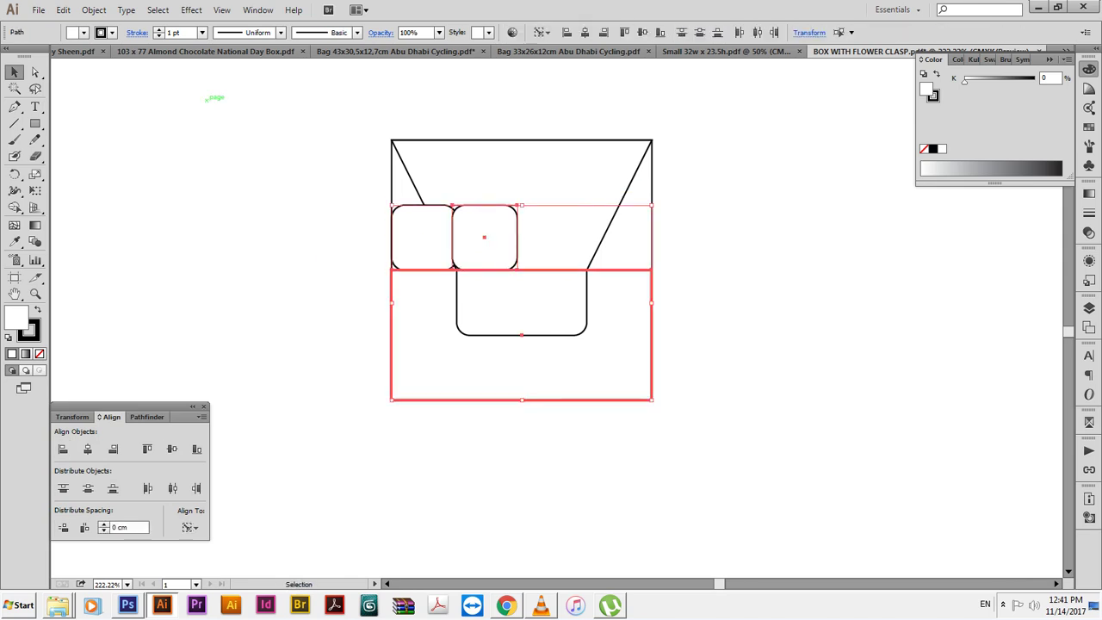
left_click(113, 448)
key("ctrl+shift+a")
left_click_drag(619, 238, 780, 238)
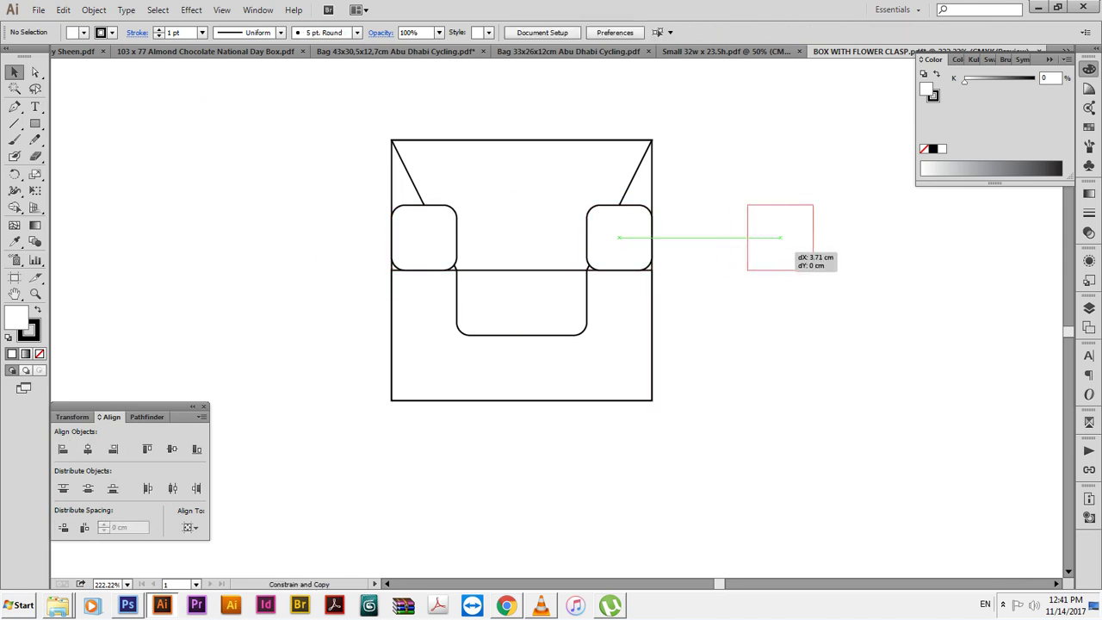
Stretch both rounded squares down, expand them, and subtract them from the rectangle with Minus Front.
left_click(618, 238)
left_click(424, 238, "shift")
left_click(522, 270, "shift")
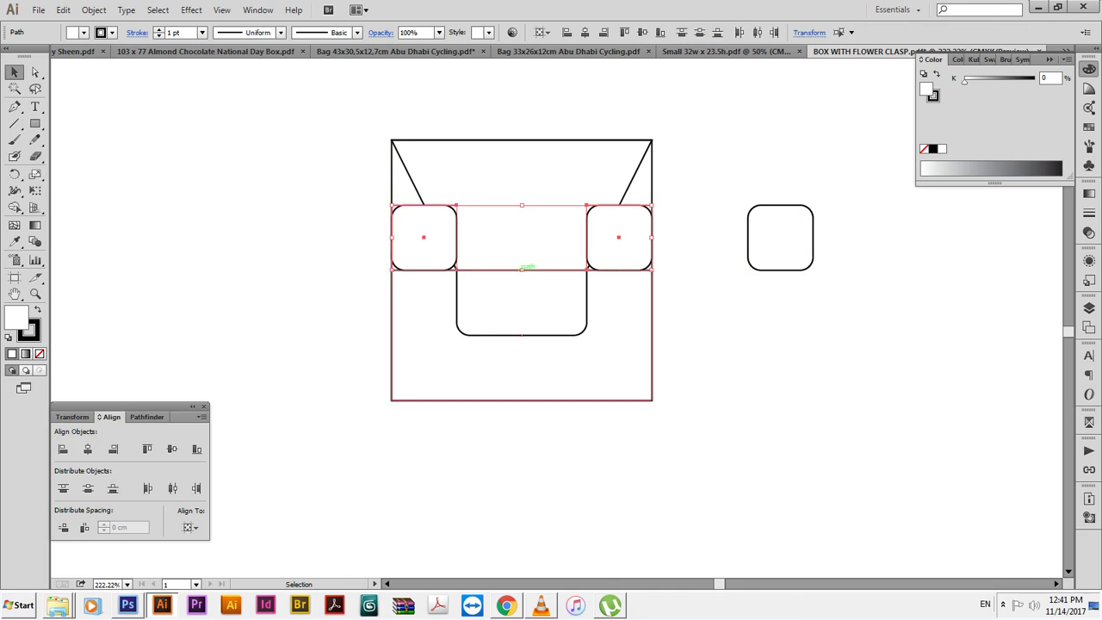
left_click_drag(522, 269, 522, 308)
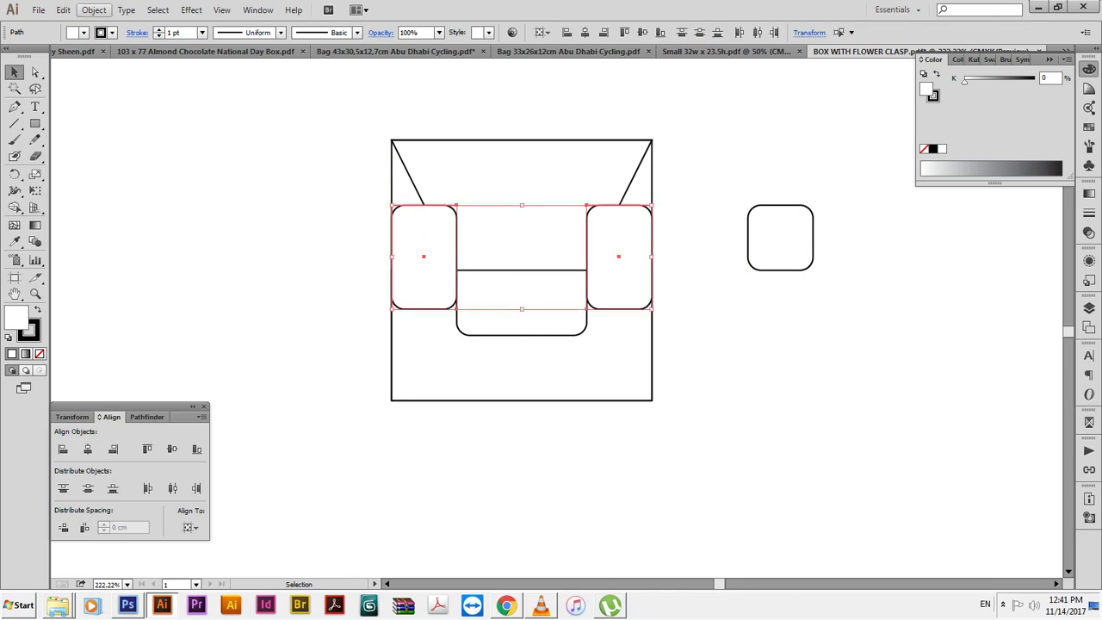
left_click(94, 9)
left_click(112, 156)
left_click(393, 361, "shift")
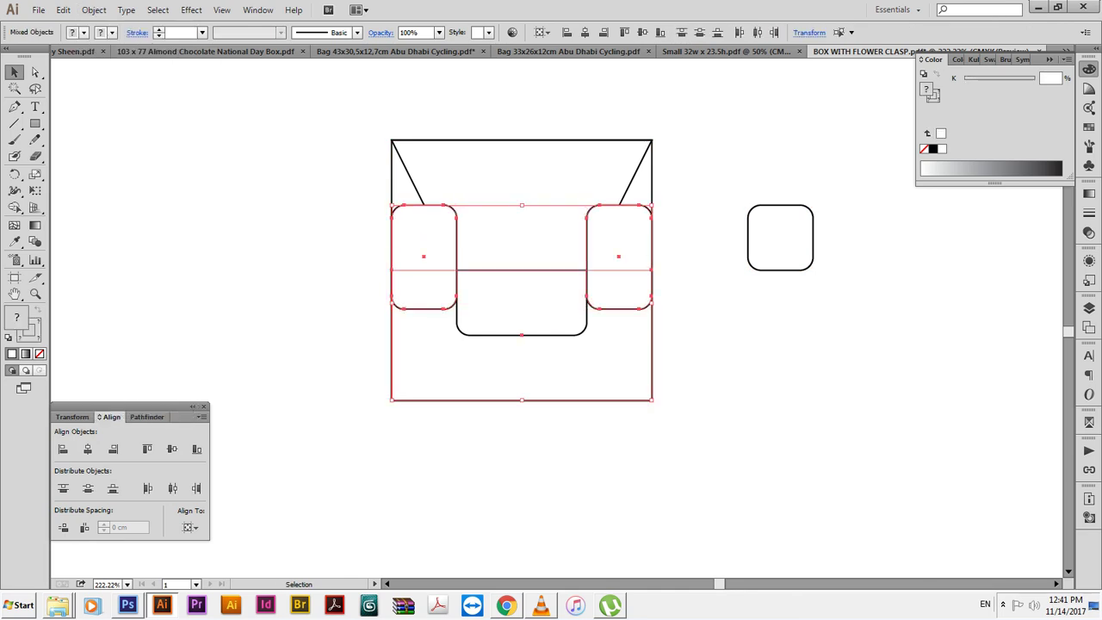
left_click(143, 417)
left_click(86, 449)
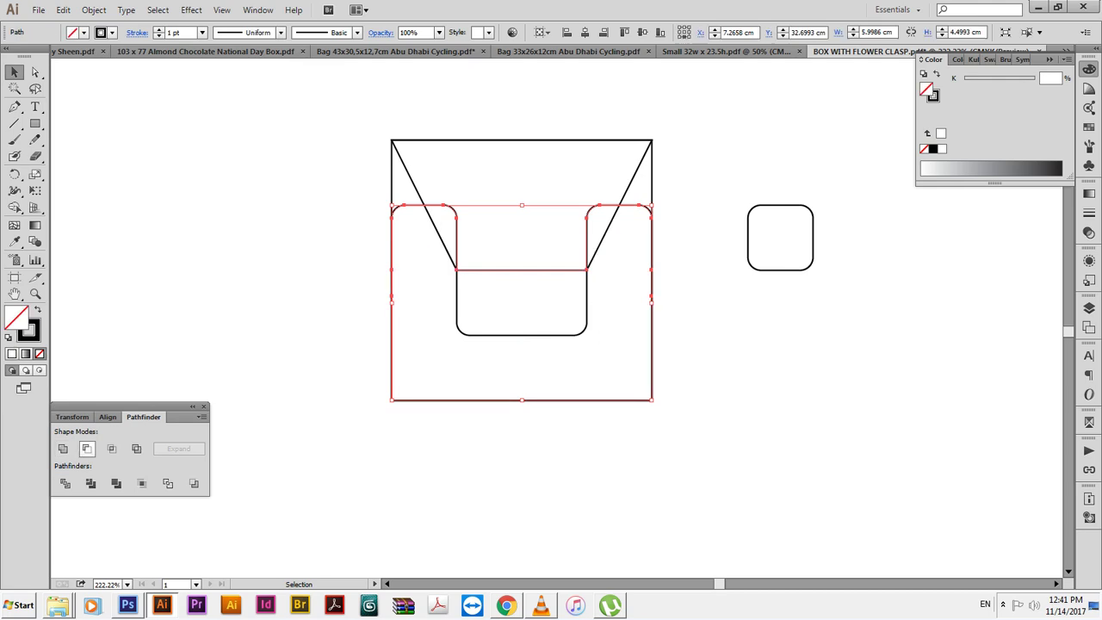
key("ctrl+shift+a")
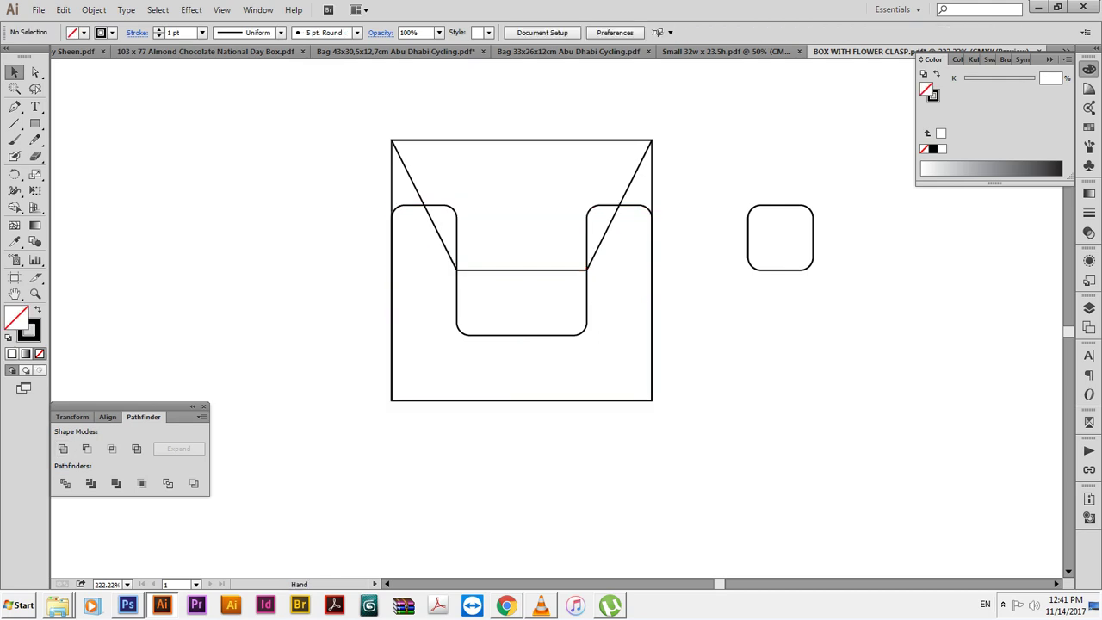
From the top-right reference point, resize the panel copy to half width minus 0.25 cm.
left_click_drag(652, 215, 557, 230)
left_click(557, 230)
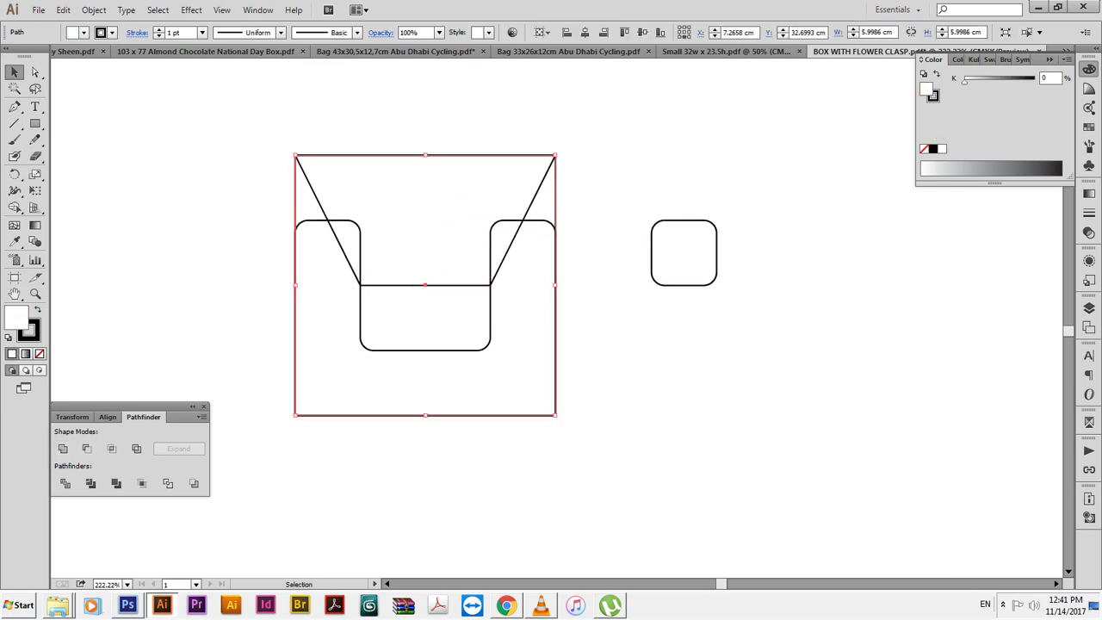
left_click(76, 417)
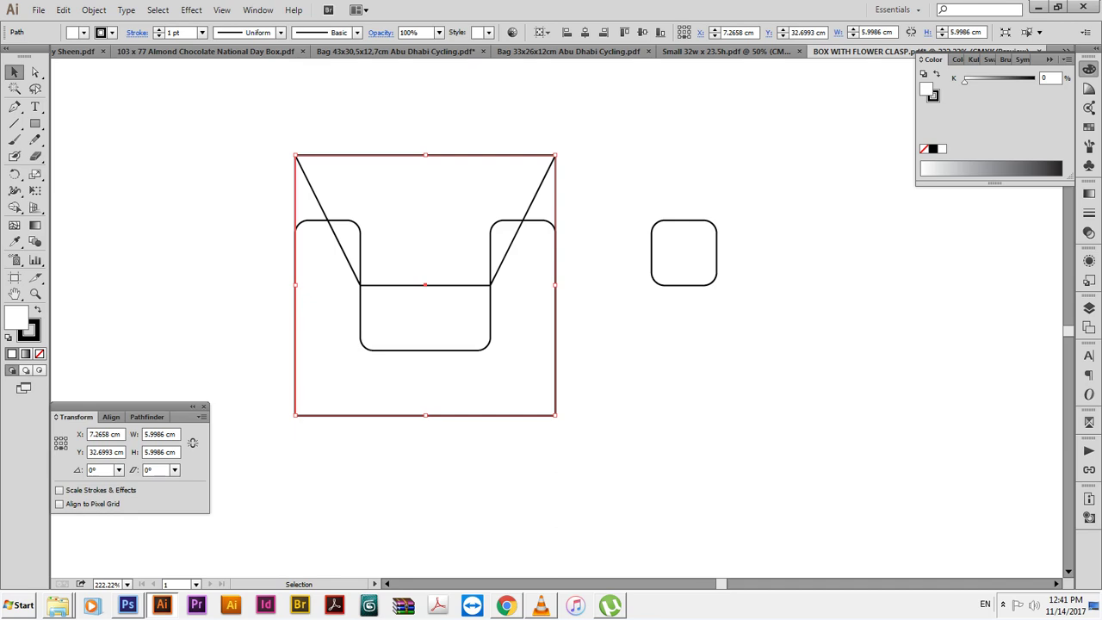
left_click(66, 437)
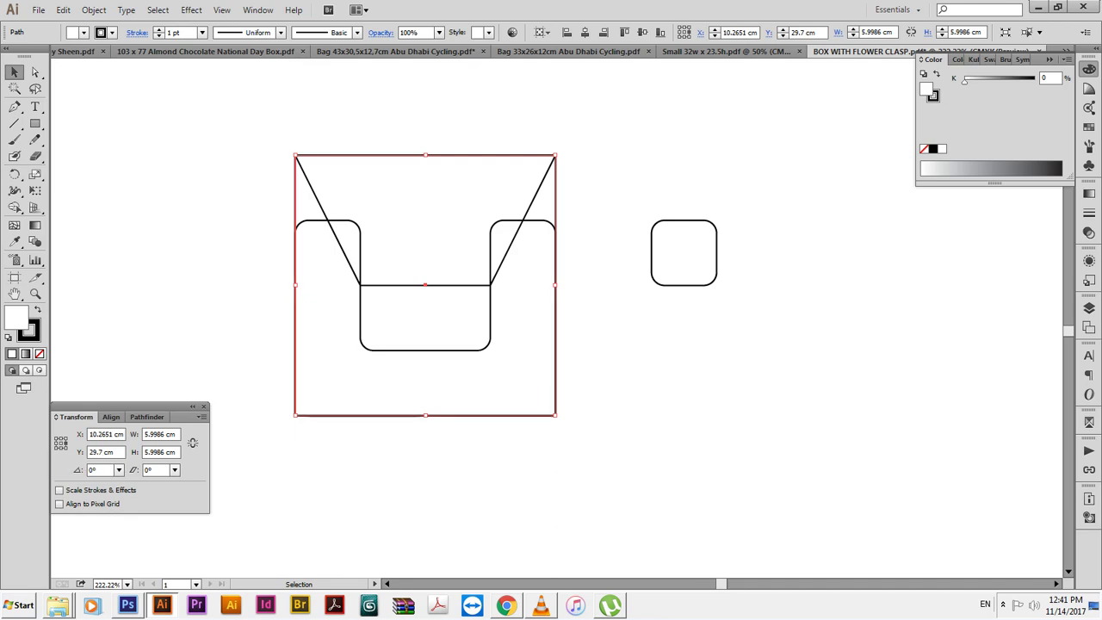
left_click(161, 434)
type("/2")
key("Return")
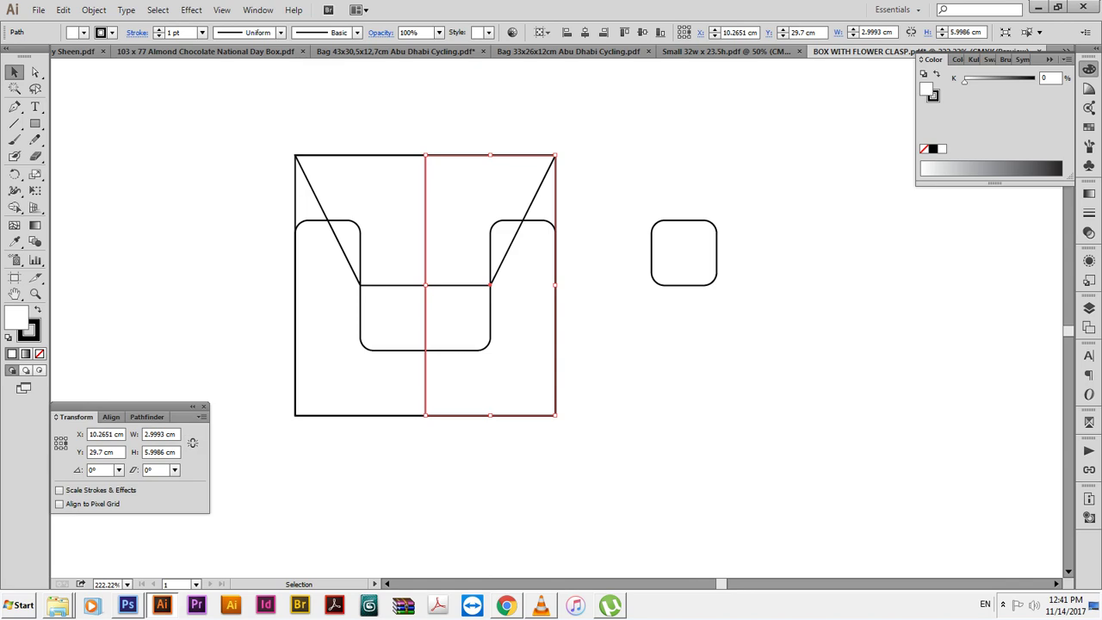
left_click(161, 434)
type(".2")
type("5")
key("Return")
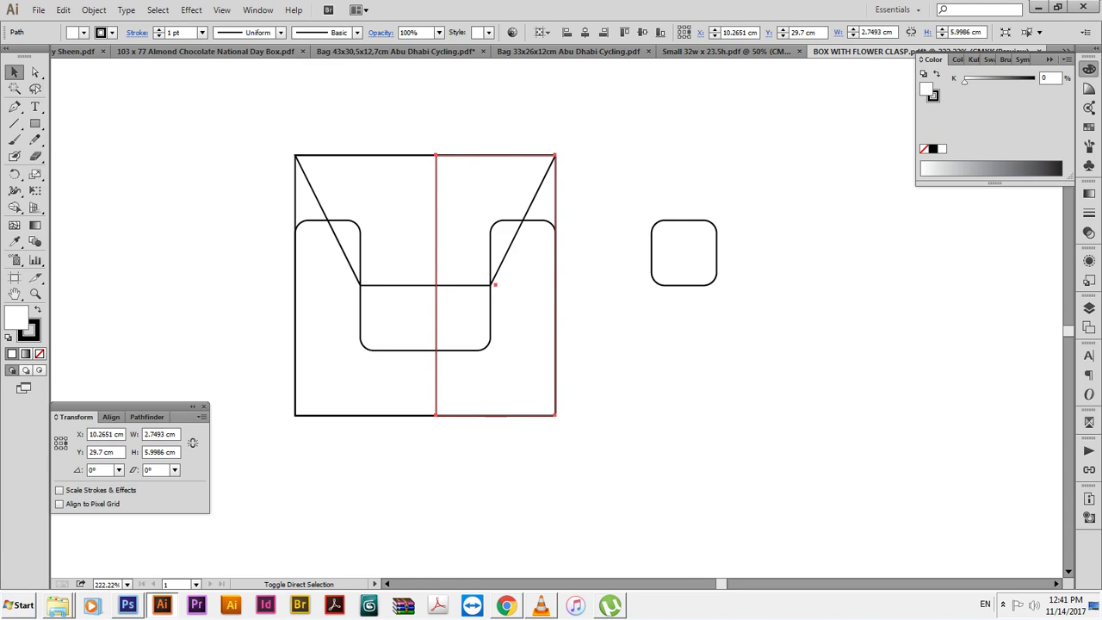
Bring the white rectangle to front, add an anchor on its left edge, and remove its fill.
key("ctrl+shift+bracketright")
key("p")
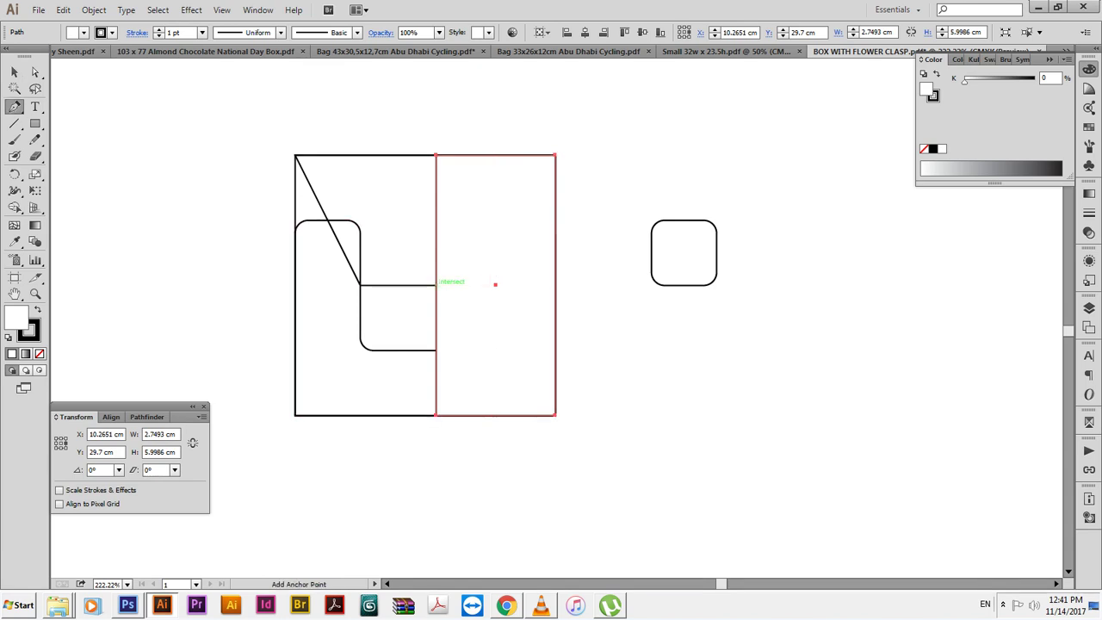
left_click(437, 283)
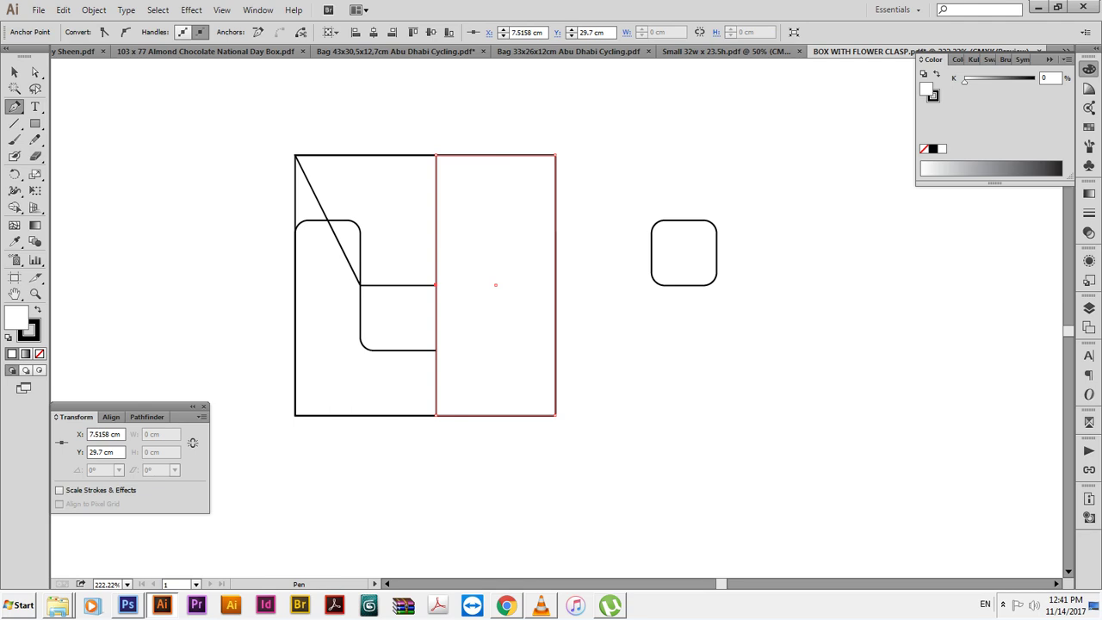
key("a")
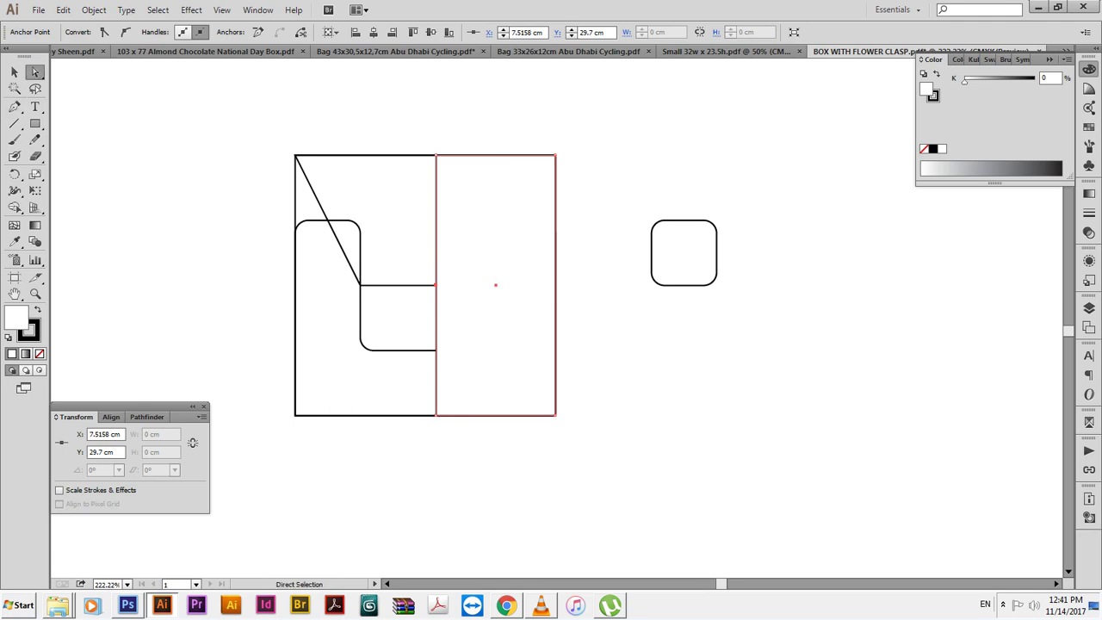
key("slash")
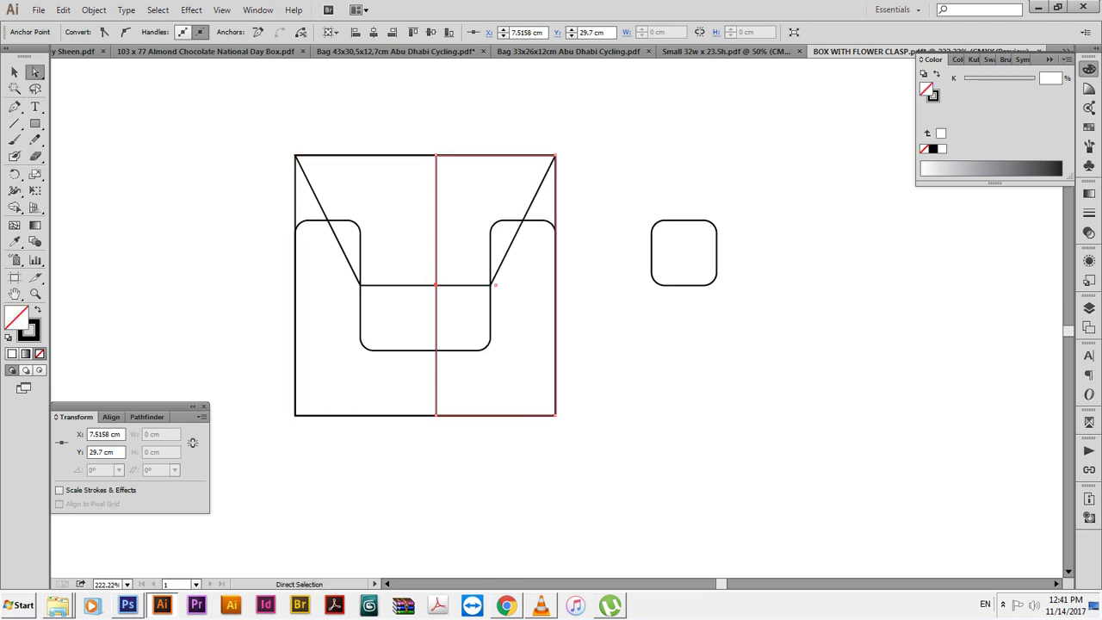
Move the divider's bottom anchor up to the tuck-line corner, forming the diagonal.
left_click(436, 416)
left_click_drag(337, 221, 658, 443)
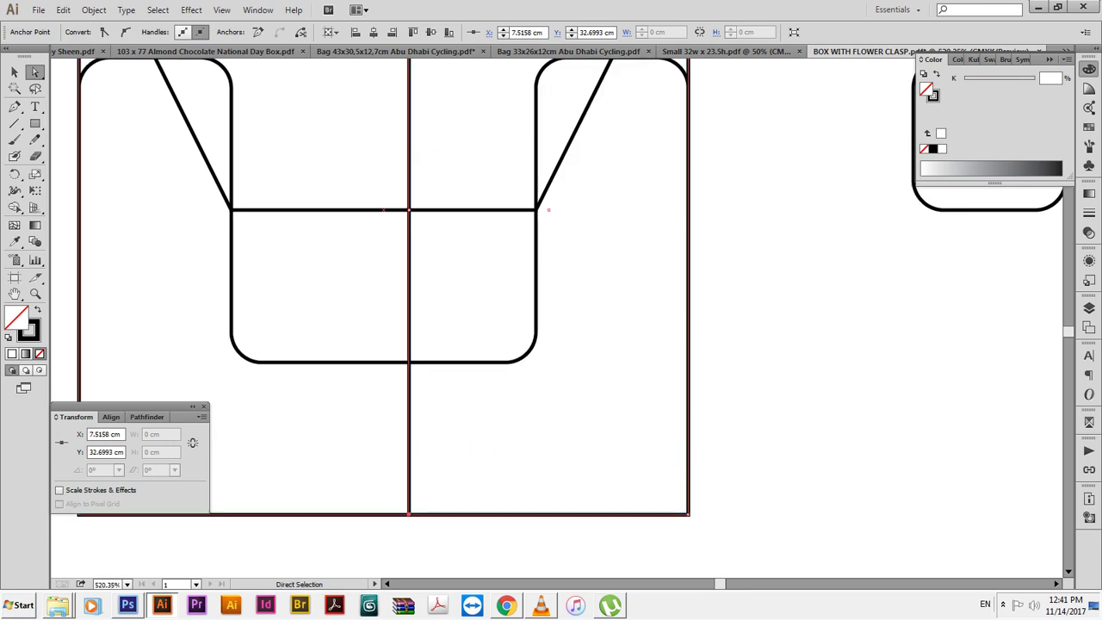
left_click_drag(409, 515, 536, 210)
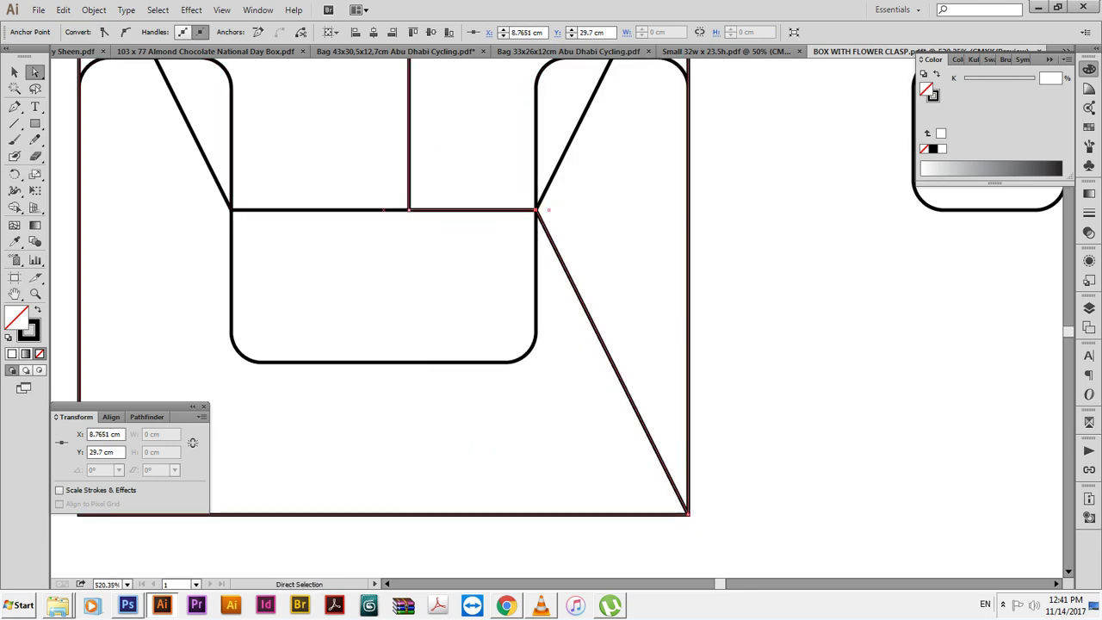
left_click_drag(344, 162, 599, 241)
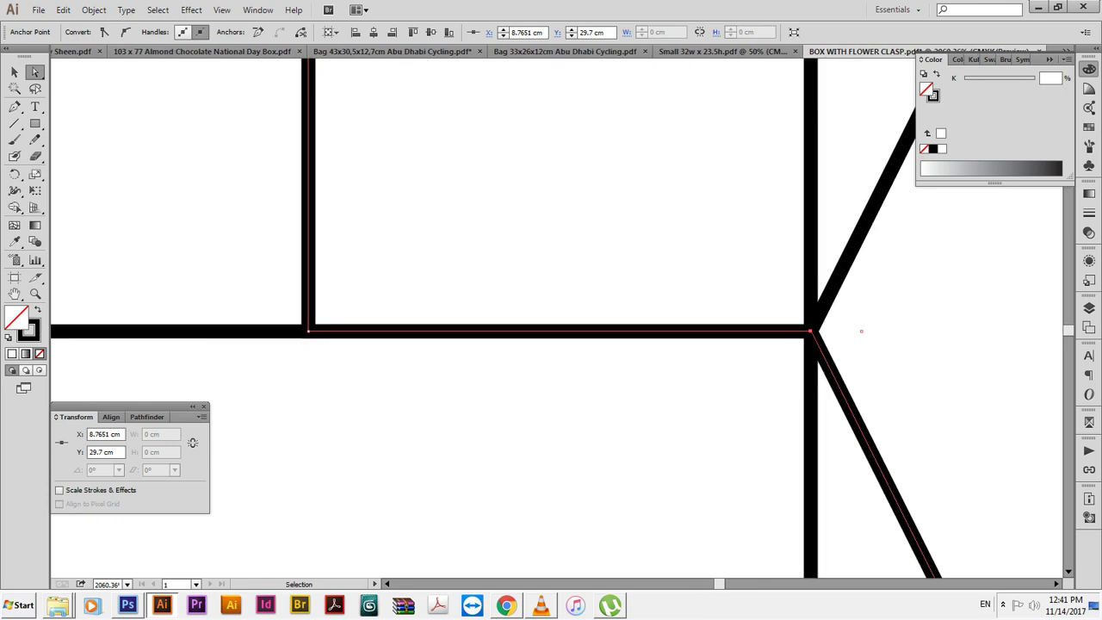
left_click(308, 500, "alt")
key("ctrl+minus")
key("ctrl+minus")
key("ctrl+minus")
key("ctrl+minus")
key("ctrl+minus")
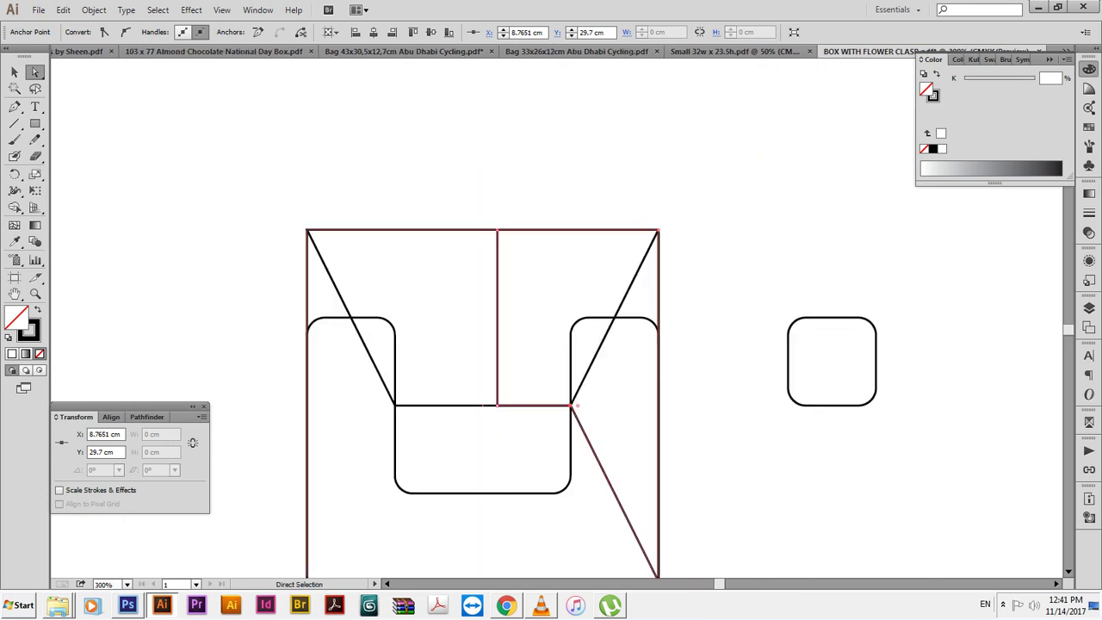
key("ctrl+shift+a")
Align the small rounded square's left and top edges with the right-half path.
left_click(832, 361)
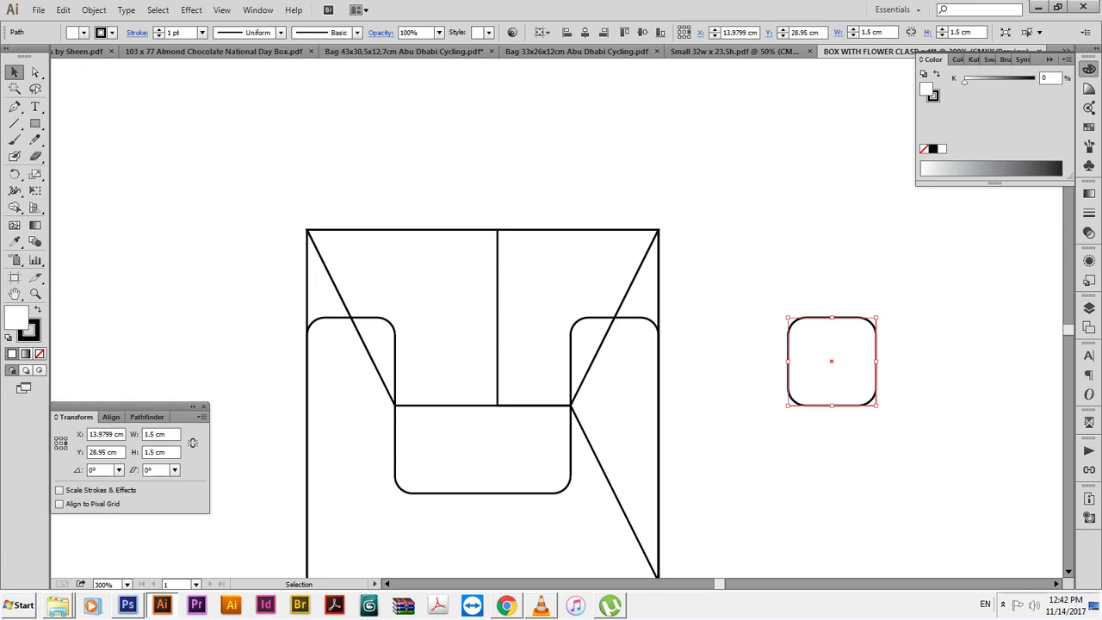
left_click(497, 267, "shift")
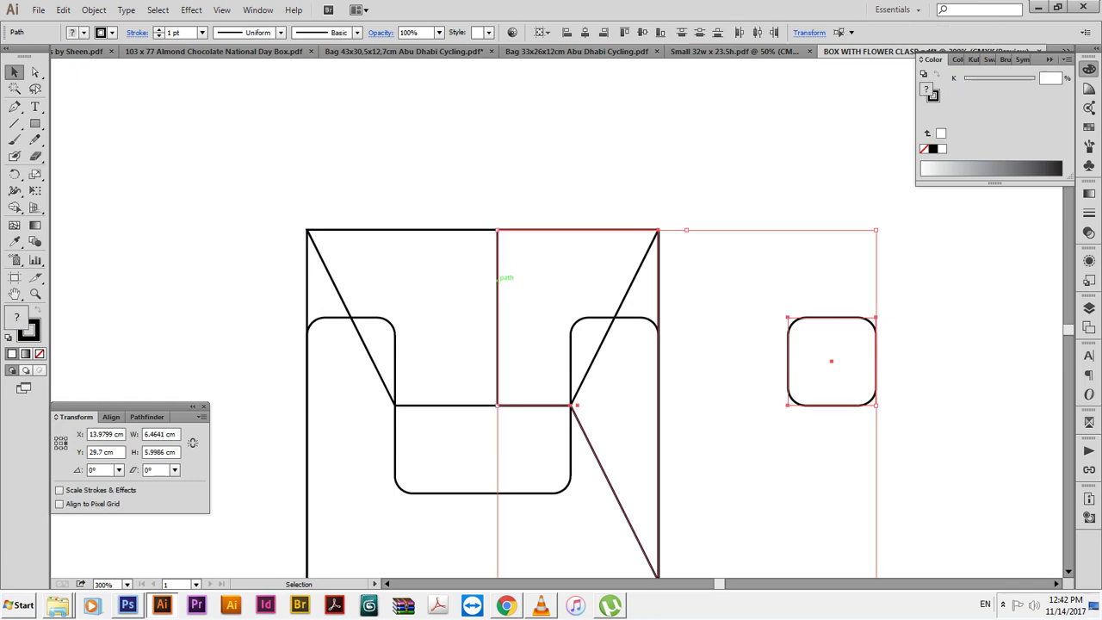
left_click(567, 32)
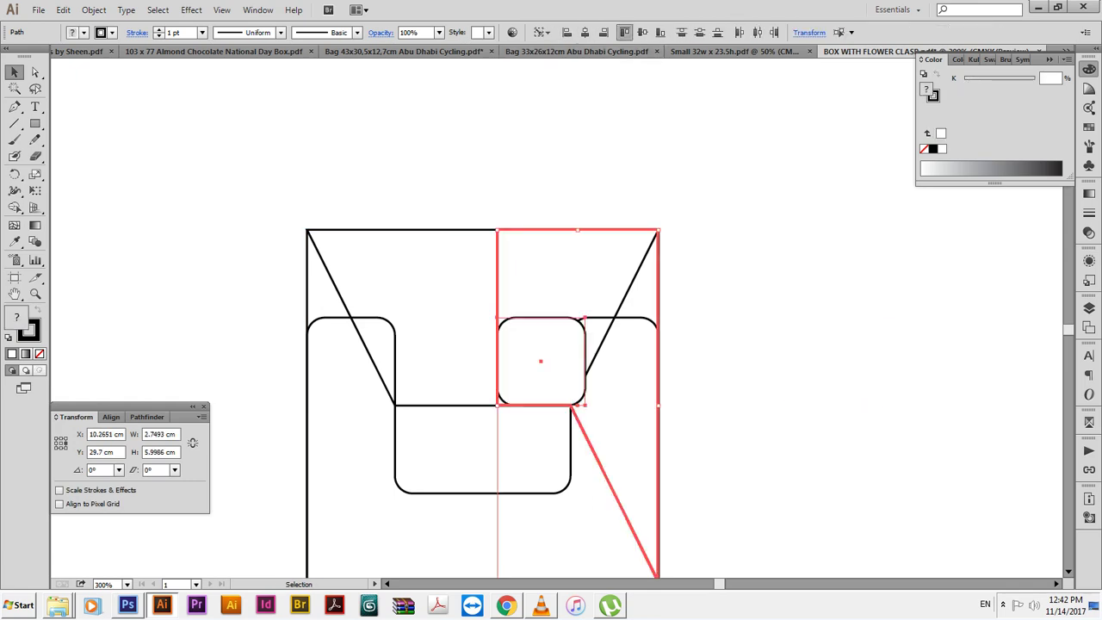
left_click(625, 32)
key("ctrl+shift+a")
Stretch the rounded square into a tab about 1.25 cm wide and 3 cm tall.
left_click(585, 267)
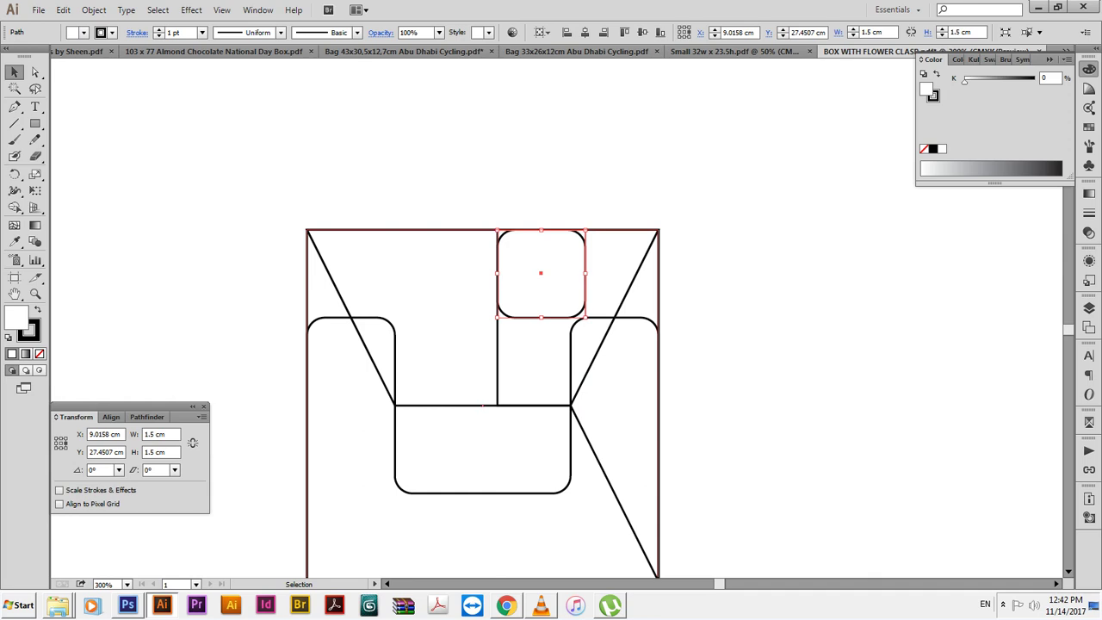
left_click_drag(585, 273, 572, 276)
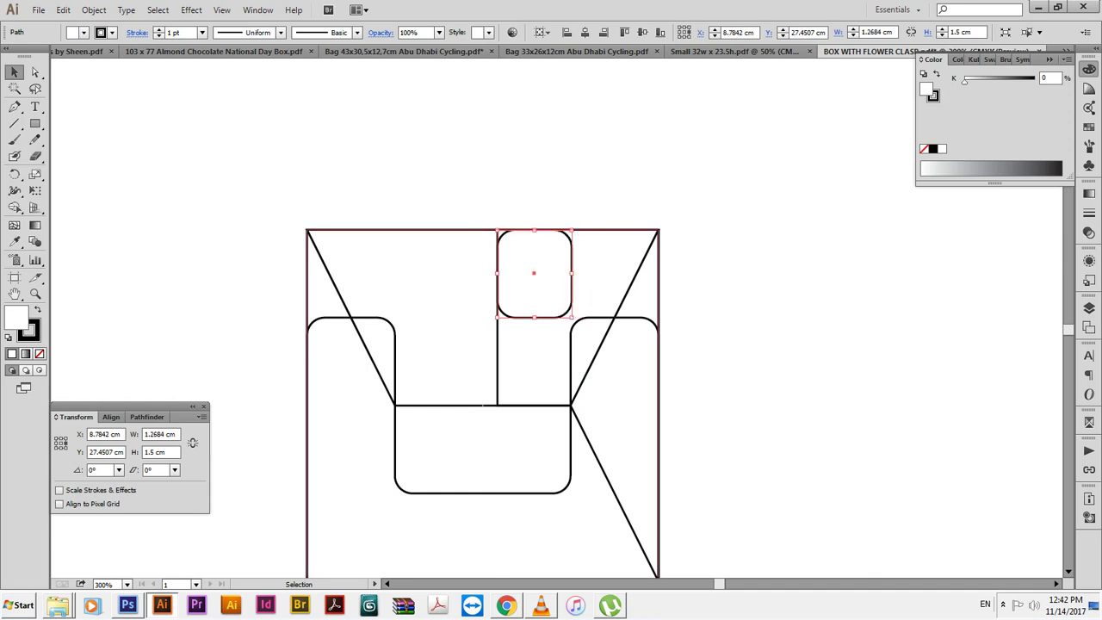
left_click_drag(534, 317, 534, 405)
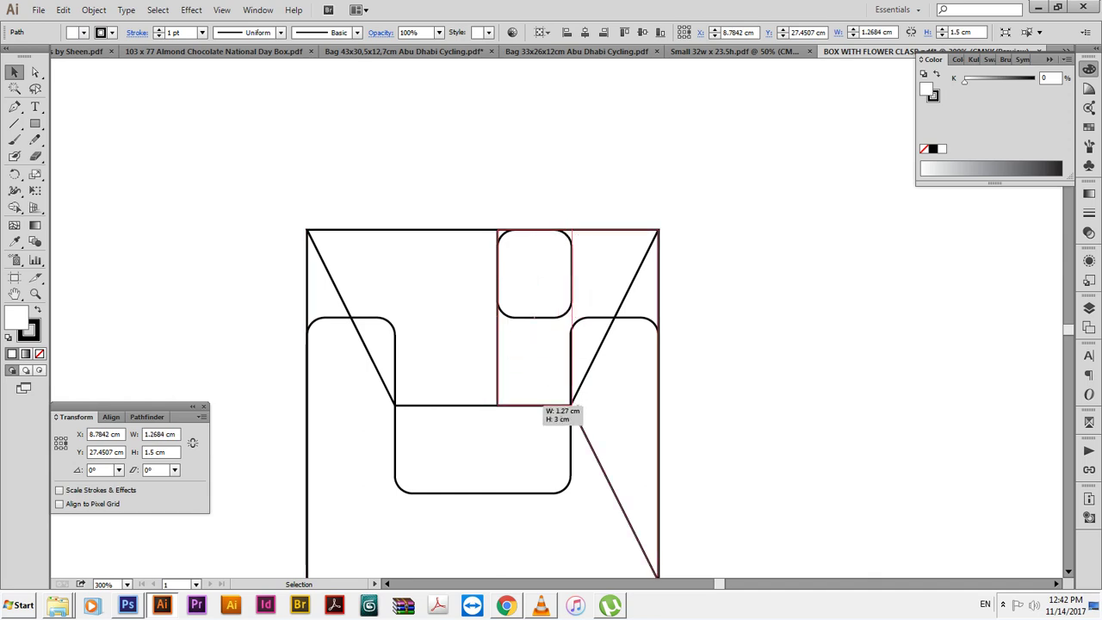
left_click_drag(422, 272, 704, 453)
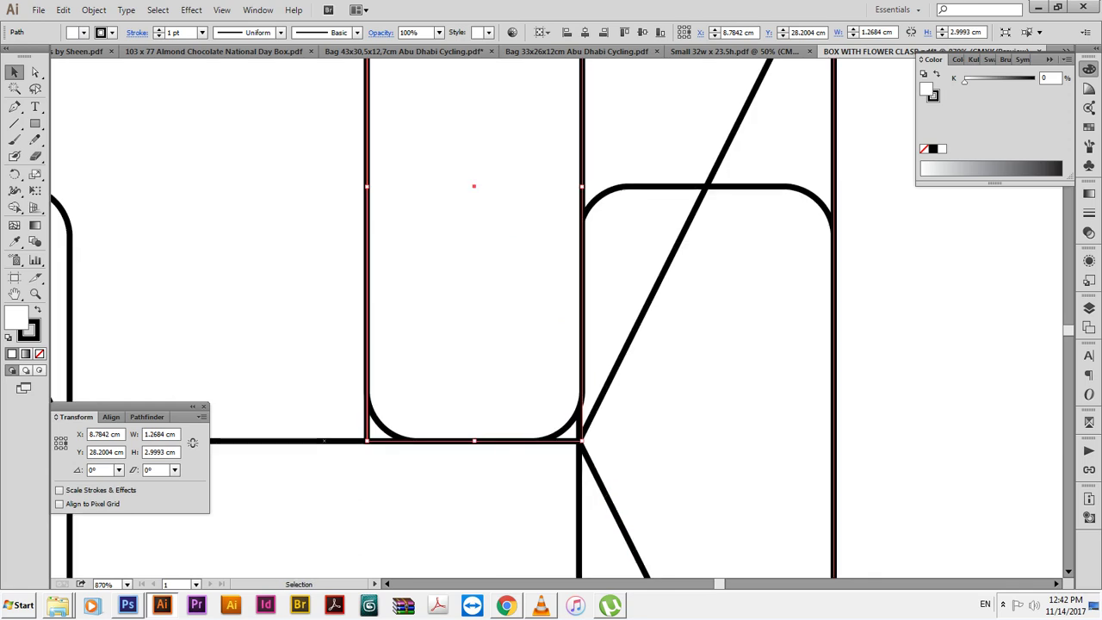
key("ctrl+y")
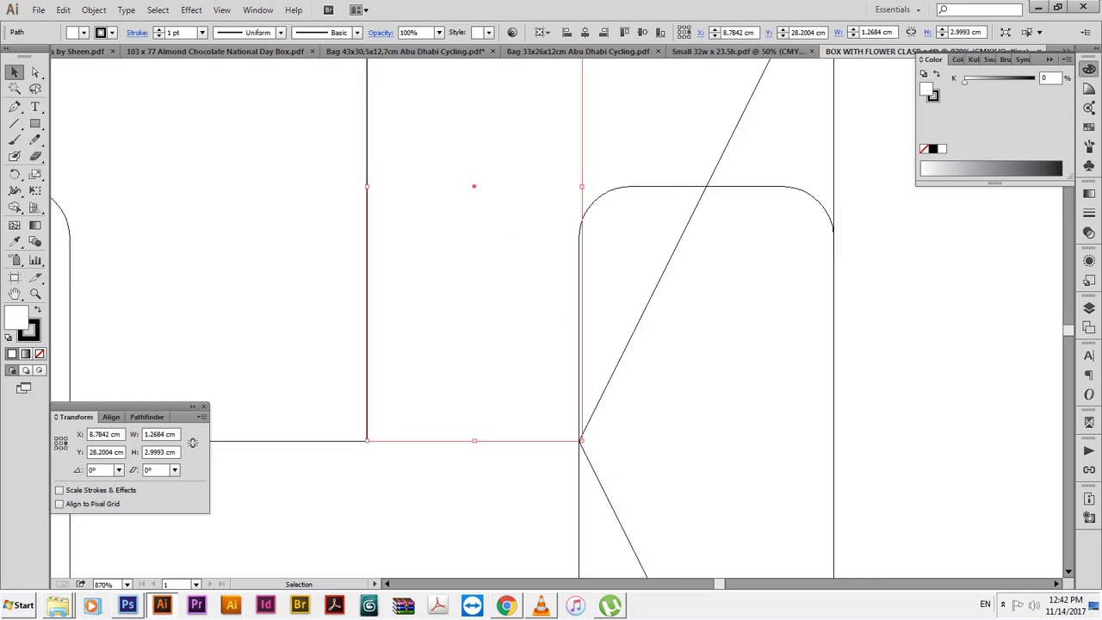
left_click_drag(582, 186, 578, 186)
Move the tab's selected anchor 0 cm horizontally and -0.8 cm vertically.
key("ctrl+minus")
key("ctrl+minus")
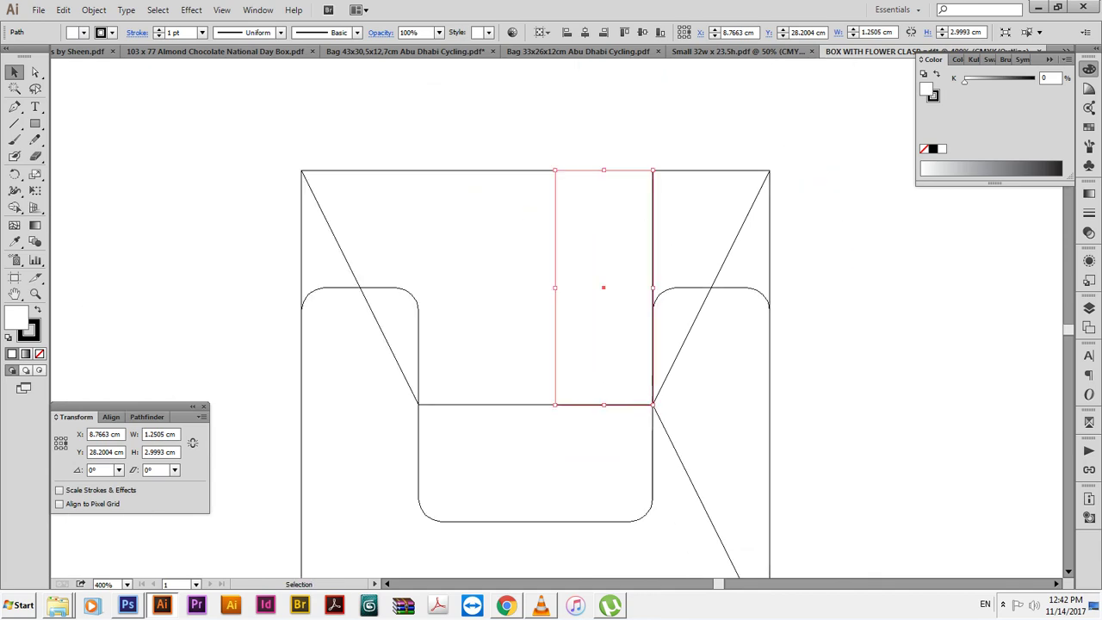
key("ctrl+y")
scroll(552, 344, "down", 1)
key("a")
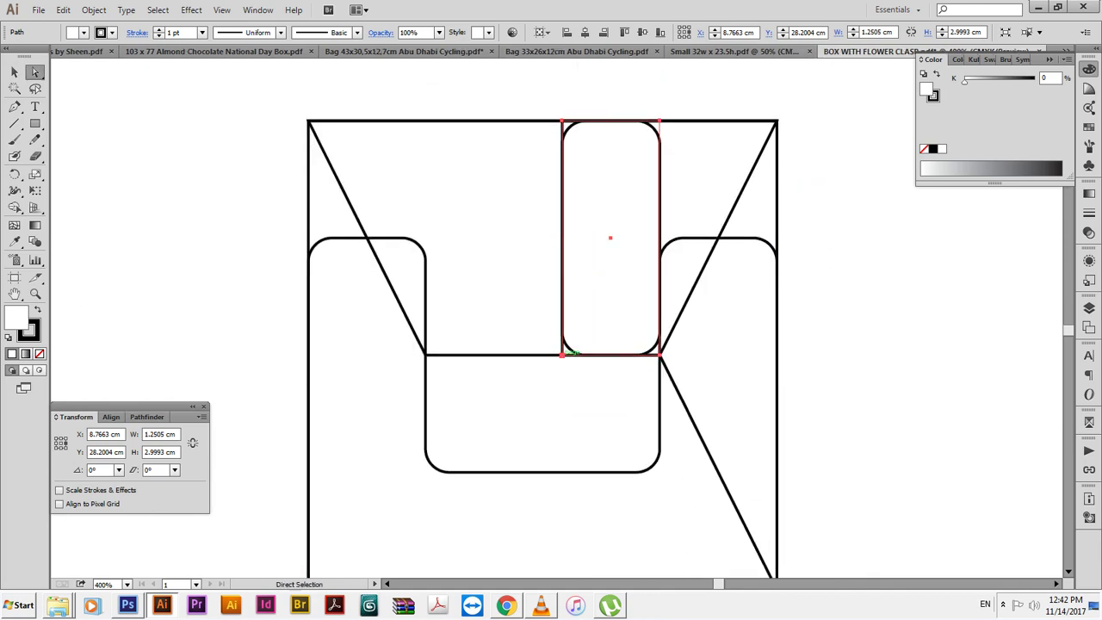
key("Return")
type("0")
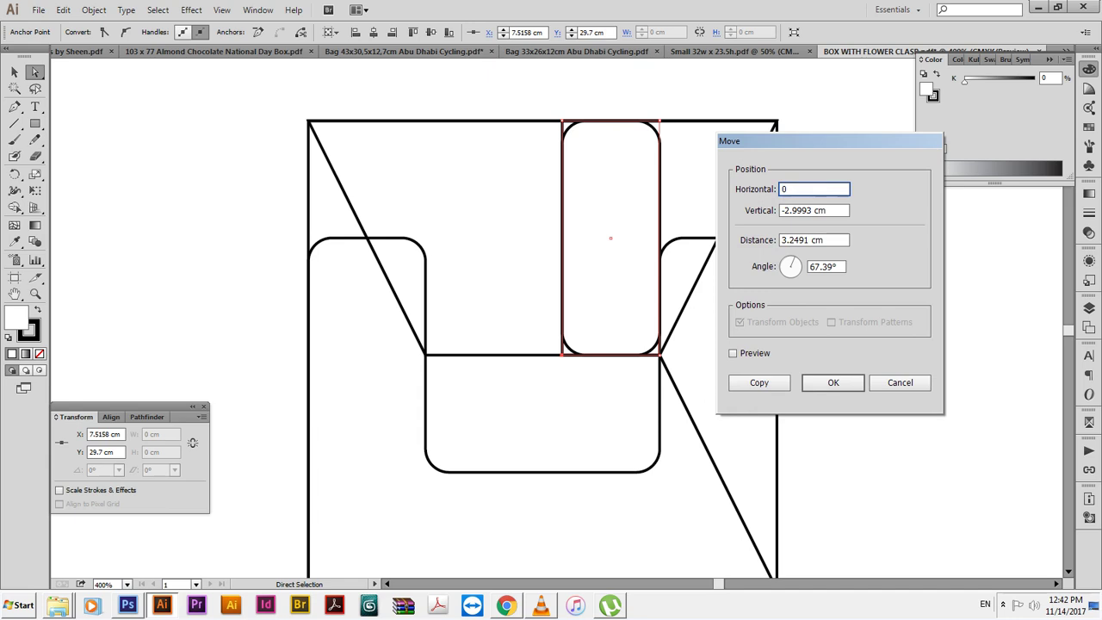
key("Tab")
type("-0.8")
key("Return")
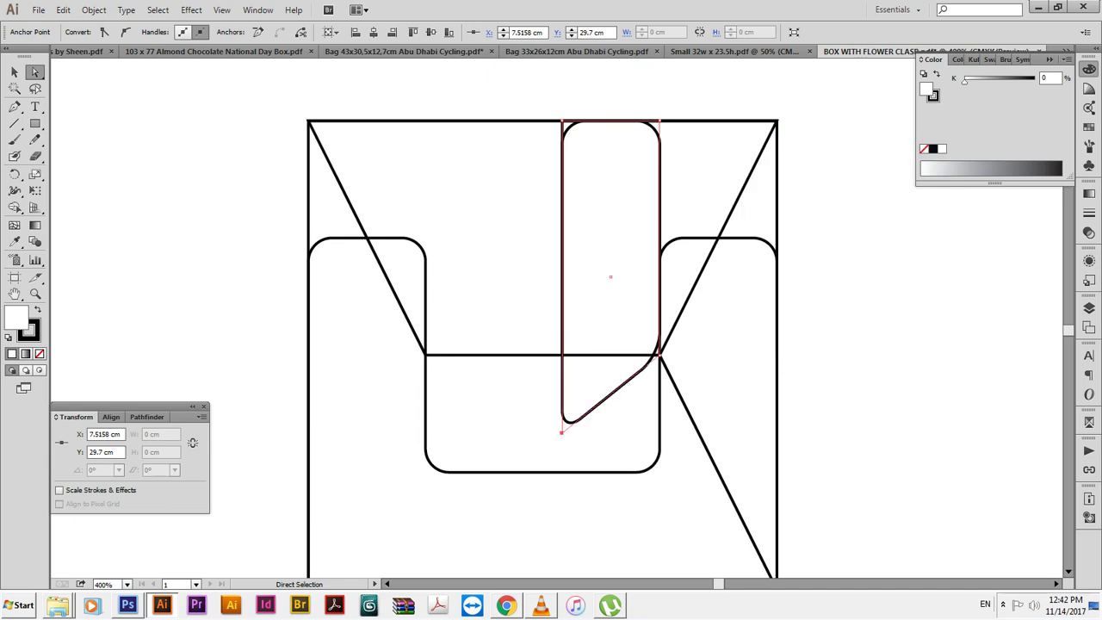
Expand the tab's appearance into real paths and ungroup the result.
key("ctrl+minus")
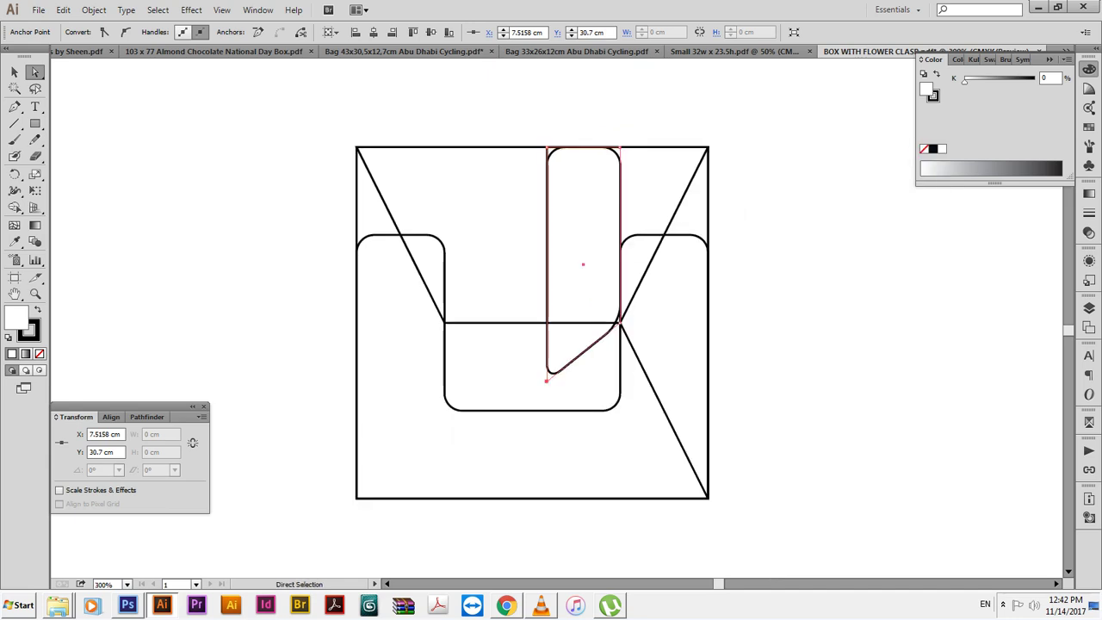
left_click(94, 10)
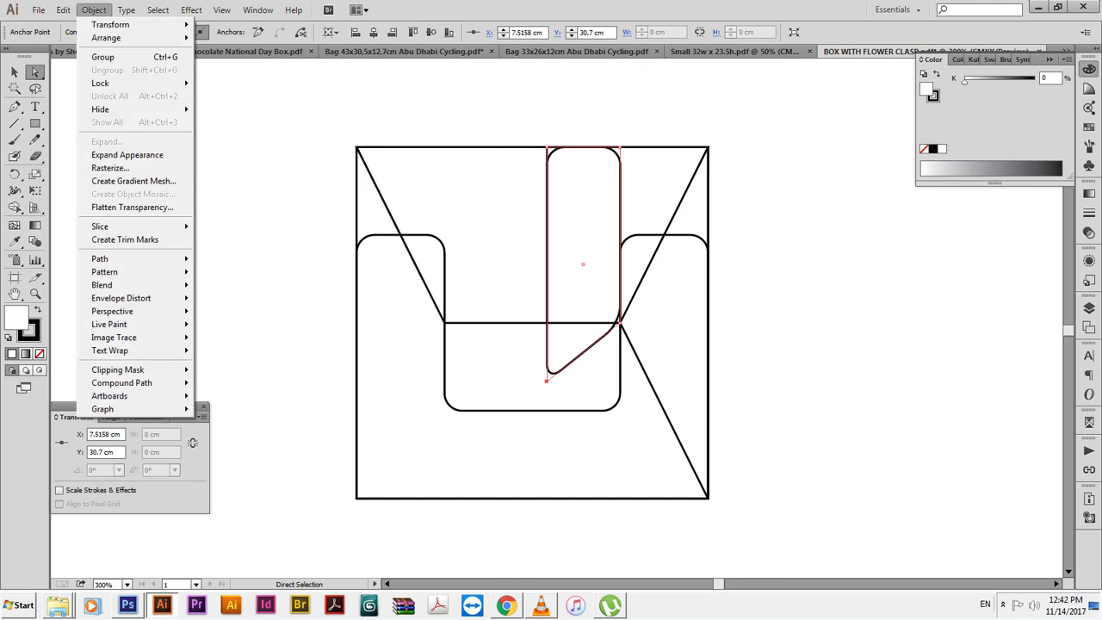
left_click(128, 155)
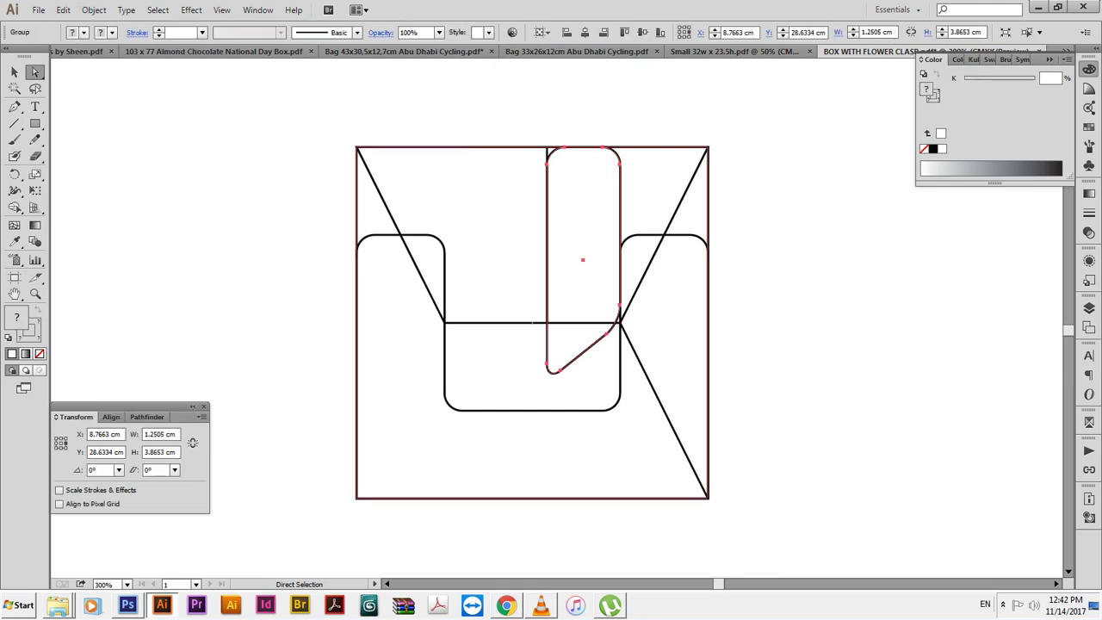
key("ctrl+shift+g")
key("ctrl+a")
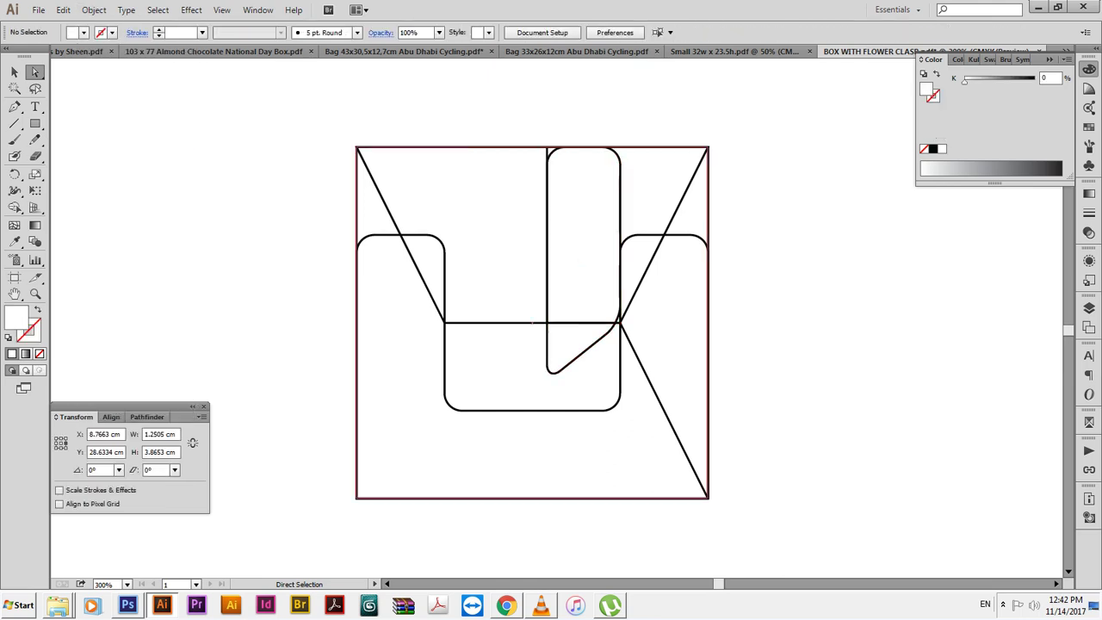
Move the tab's lower diagonal anchor 0.3 cm down to meet the diagonal line.
left_click(618, 310)
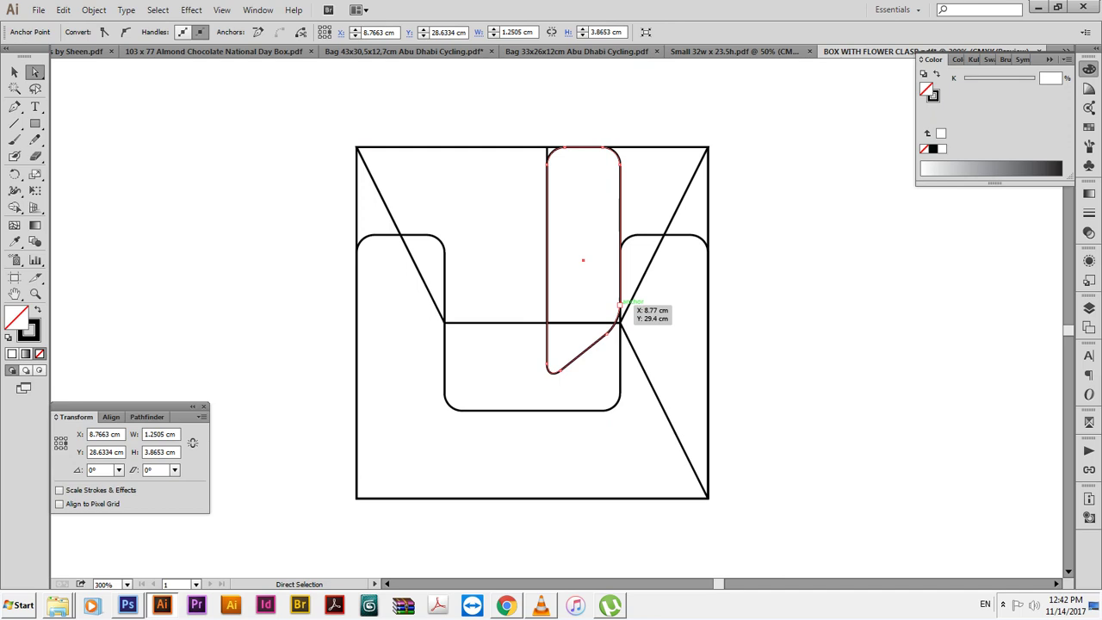
key("Return")
key("Tab")
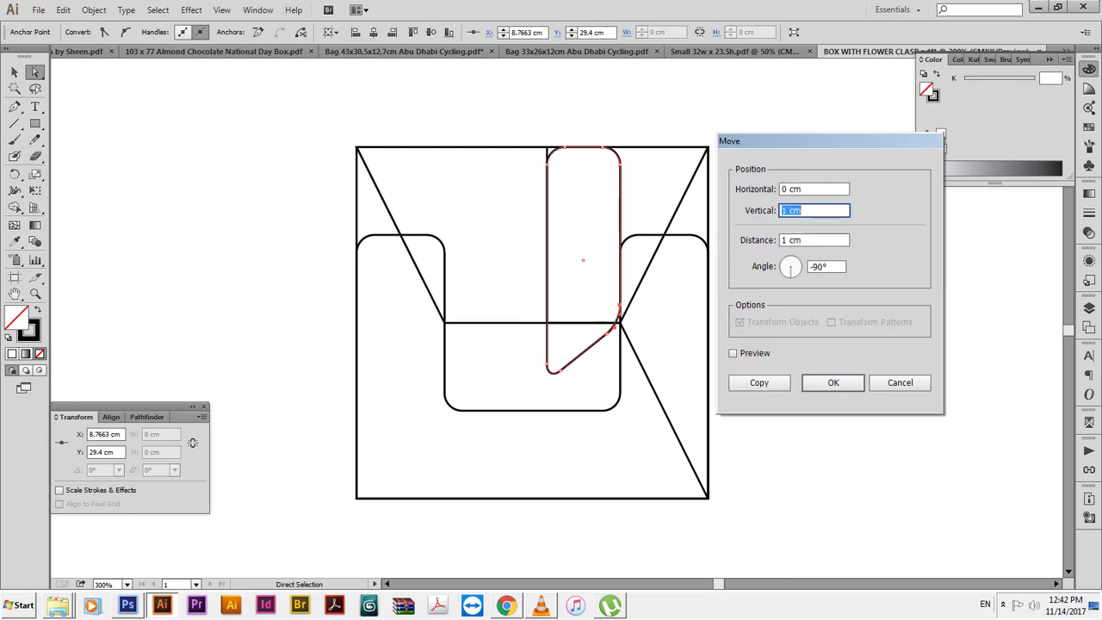
key("Return")
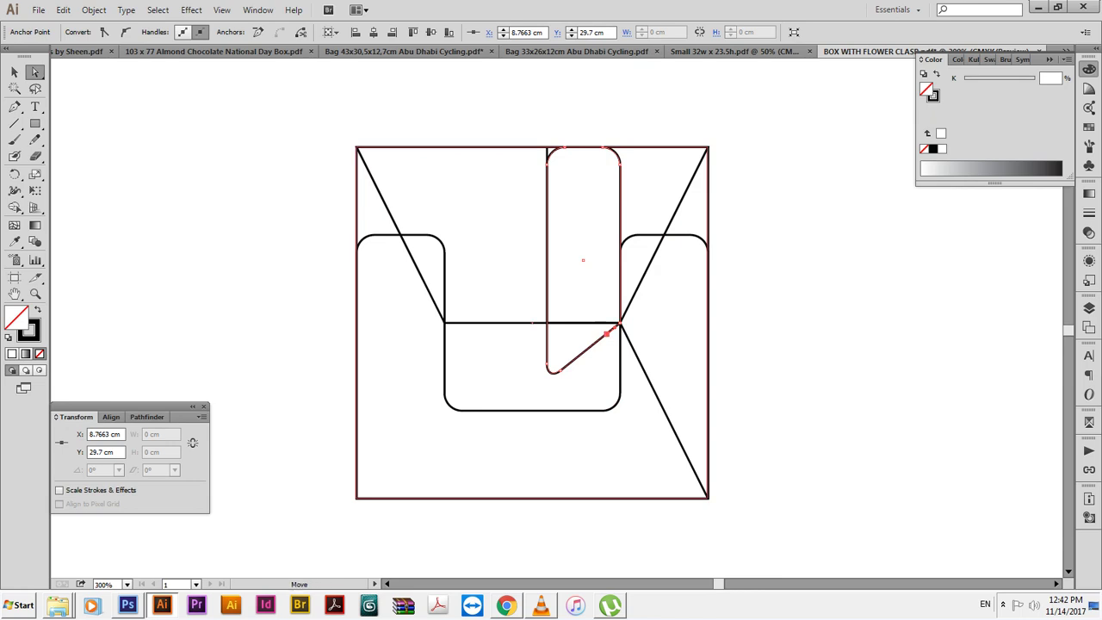
left_click(552, 371)
Group the tall tab with the right diagonal line.
key("v")
left_click(620, 173)
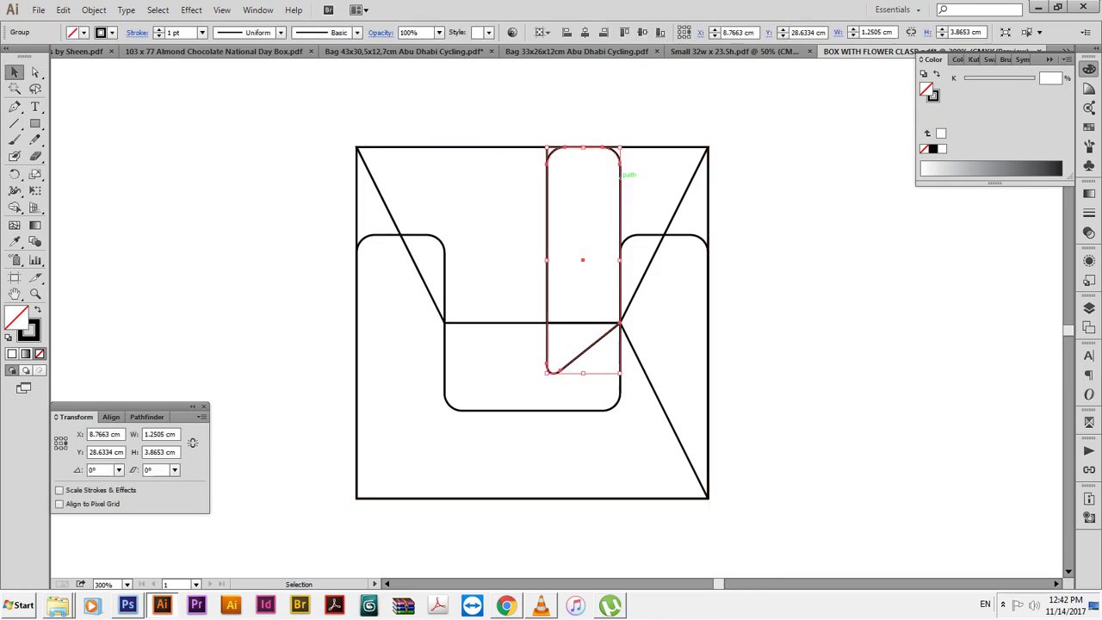
left_click(644, 371, "shift")
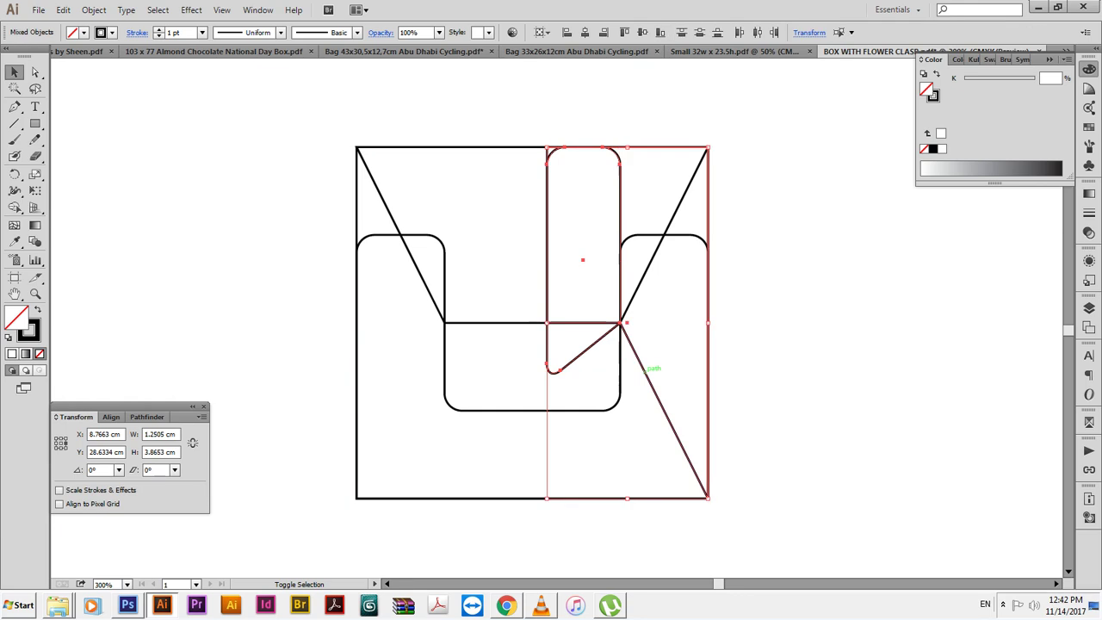
left_click(143, 416)
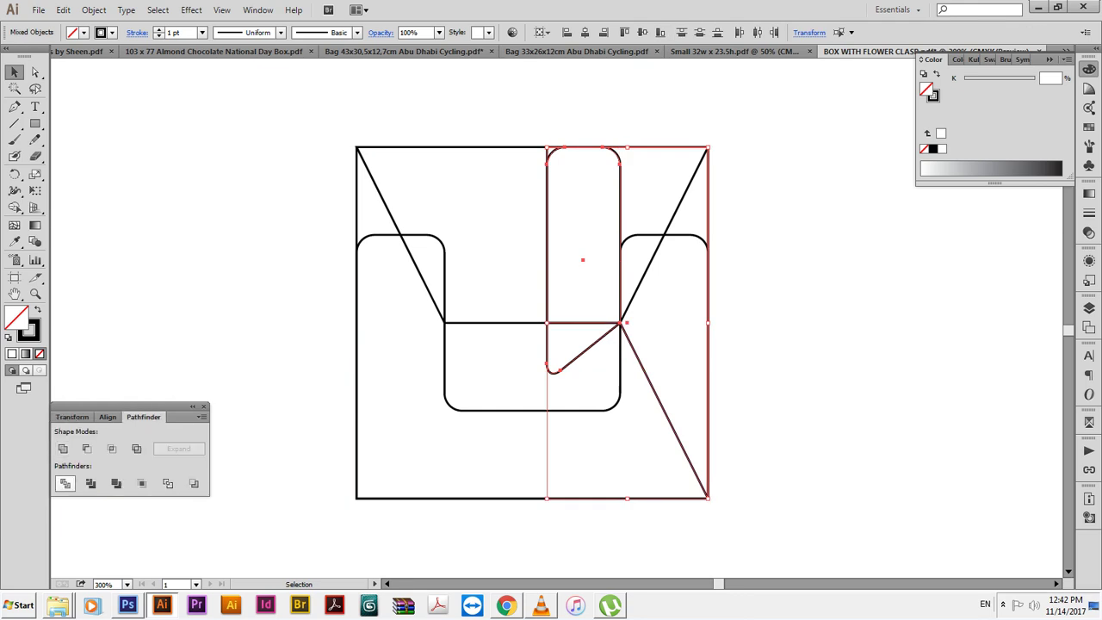
key("ctrl+g")
key("ctrl+shift+a")
key("a")
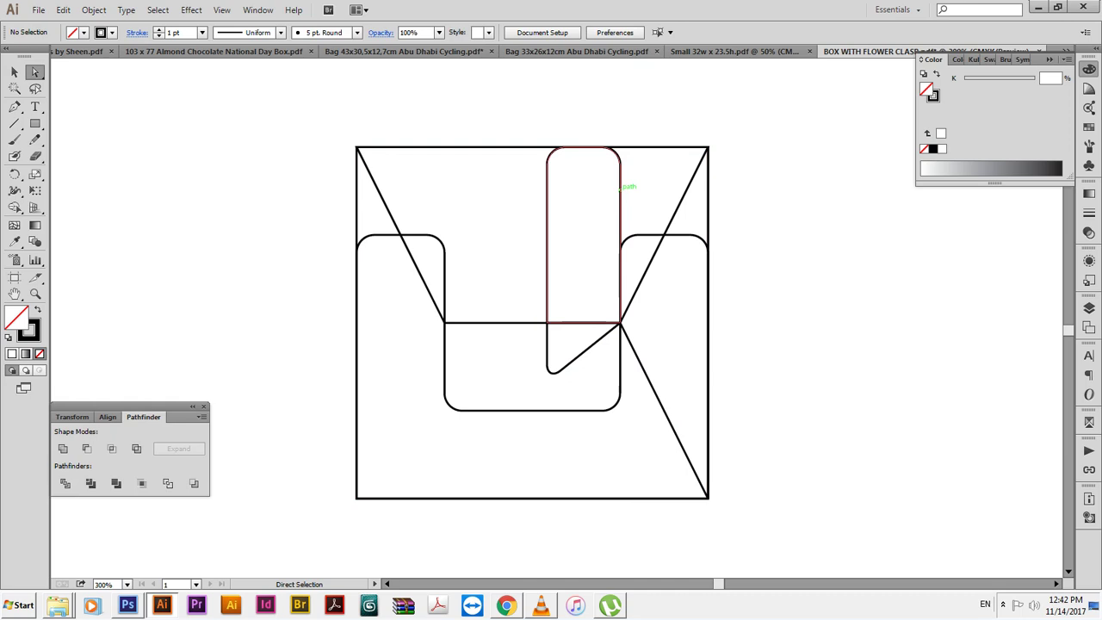
key("v")
left_click(620, 186)
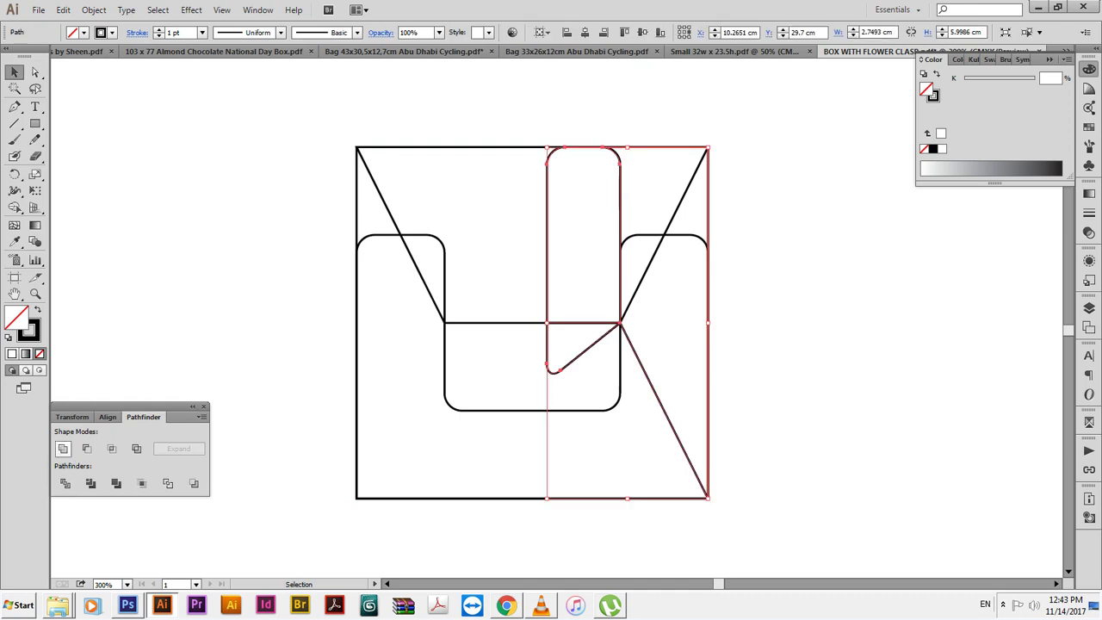
key("ctrl+1")
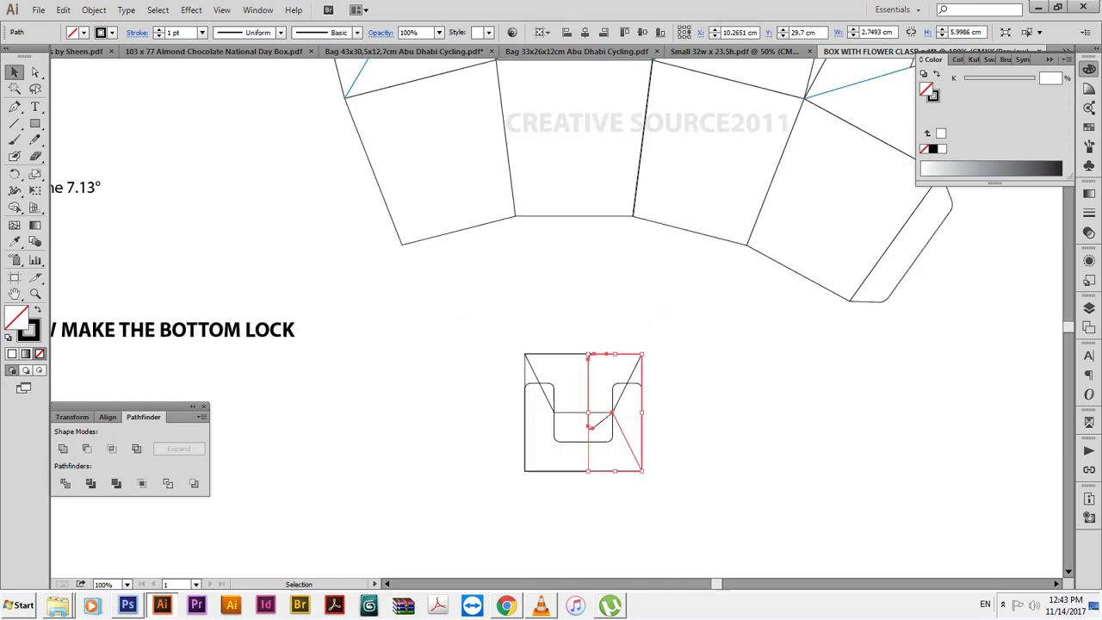
Spread out the tab-and-line piece, trapezoid flap, and notched bottom rectangle.
left_click_drag(589, 396, 708, 400)
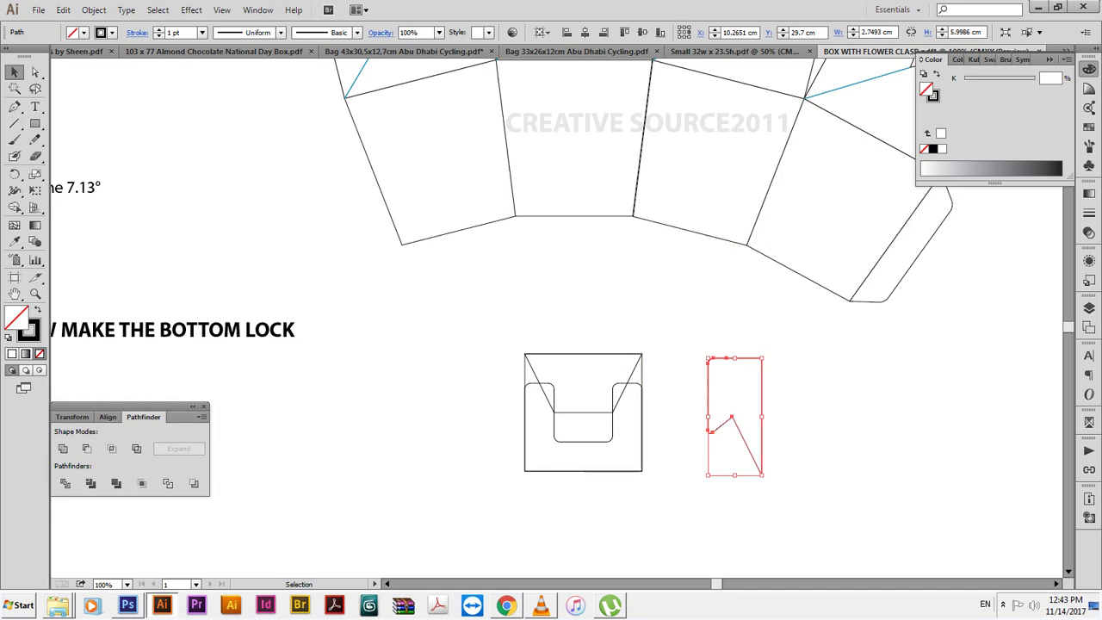
mouse_move(612, 433)
left_mouse_down()
mouse_move(440, 372)
mouse_move(440, 393)
left_mouse_up()
left_click(642, 447)
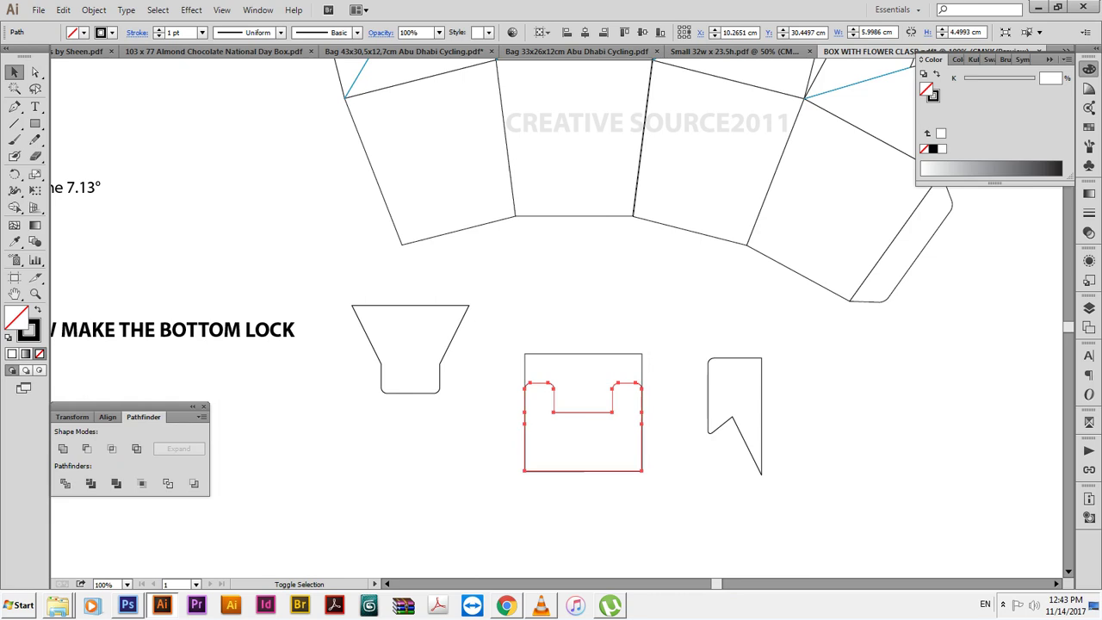
left_click_drag(519, 378, 564, 310)
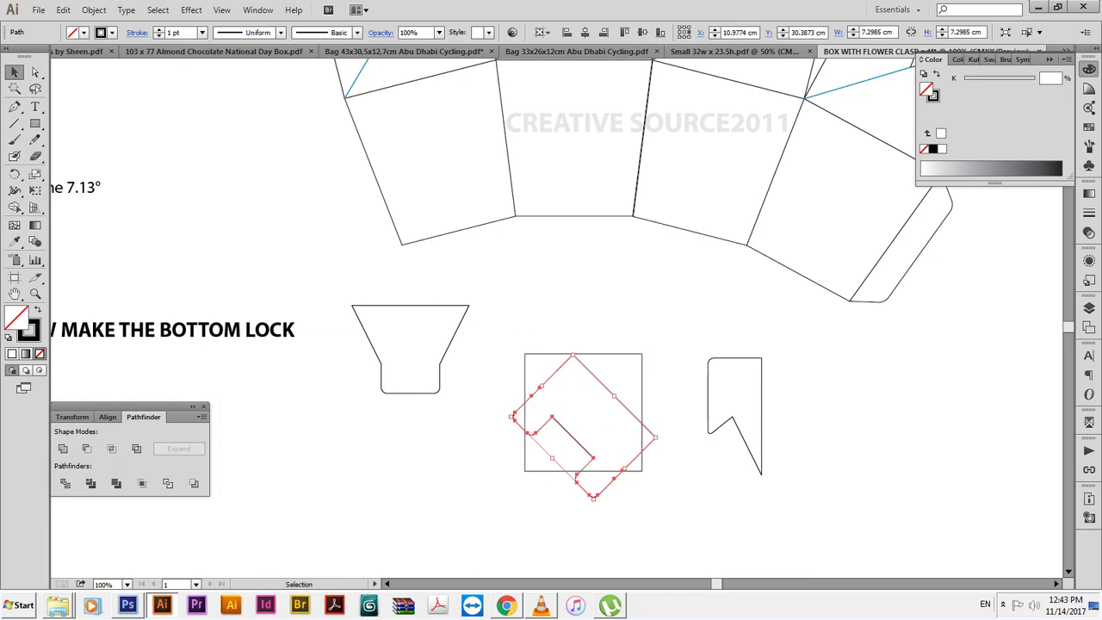
left_click_drag(672, 504, 659, 495)
Centre the notched tab under the second panel, abut its bottom edge, and check in outline.
left_click(583, 215, "shift")
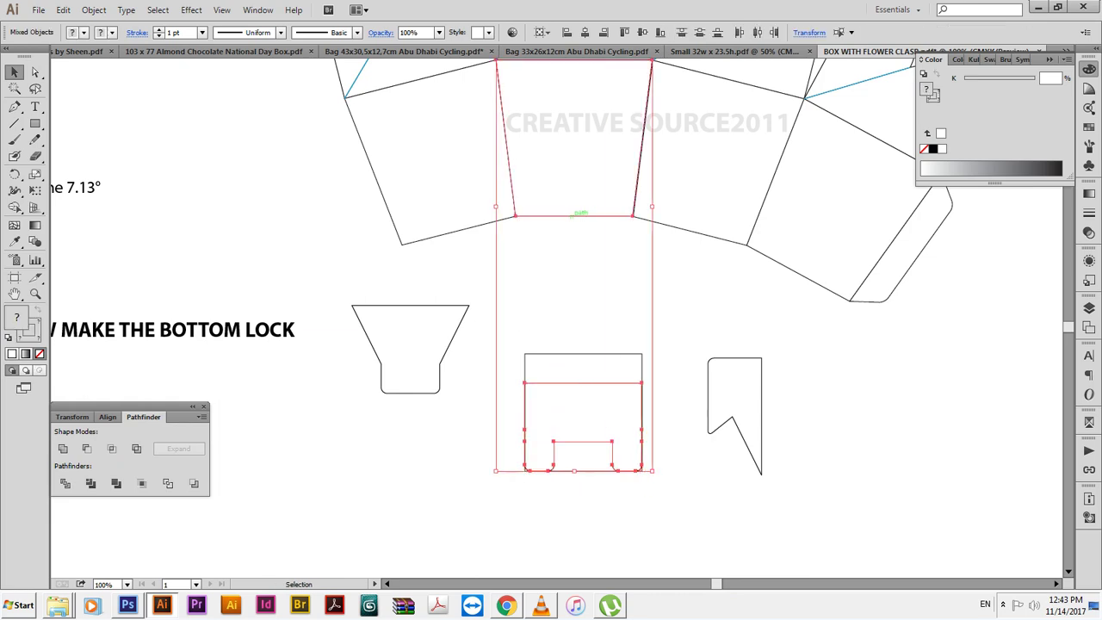
left_click(107, 417)
left_click(87, 449)
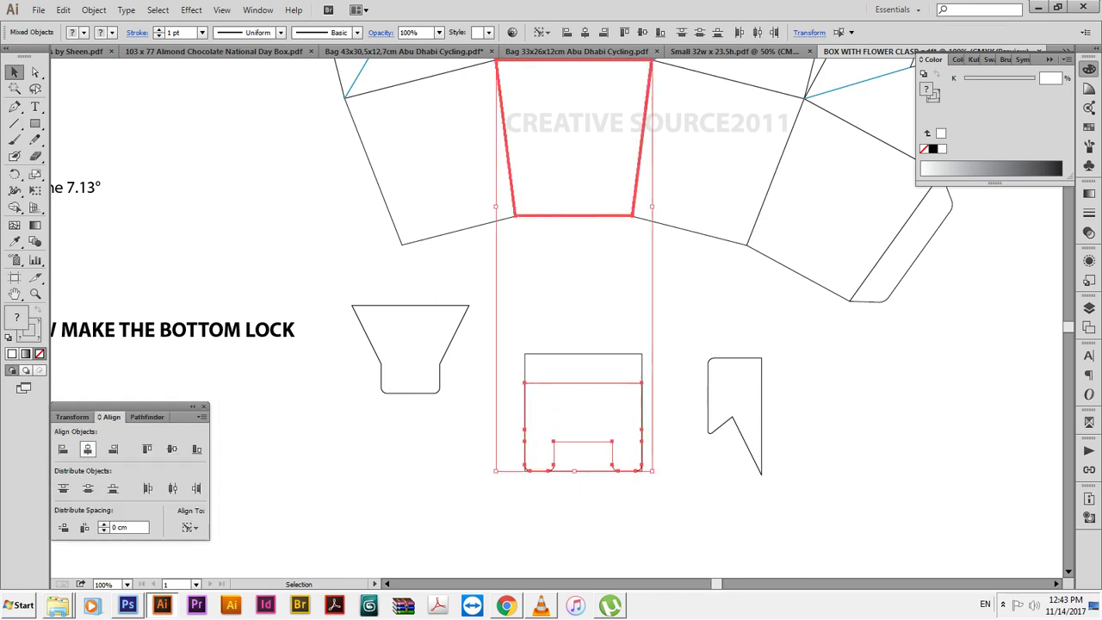
left_click(62, 527)
key("ctrl+shift+a")
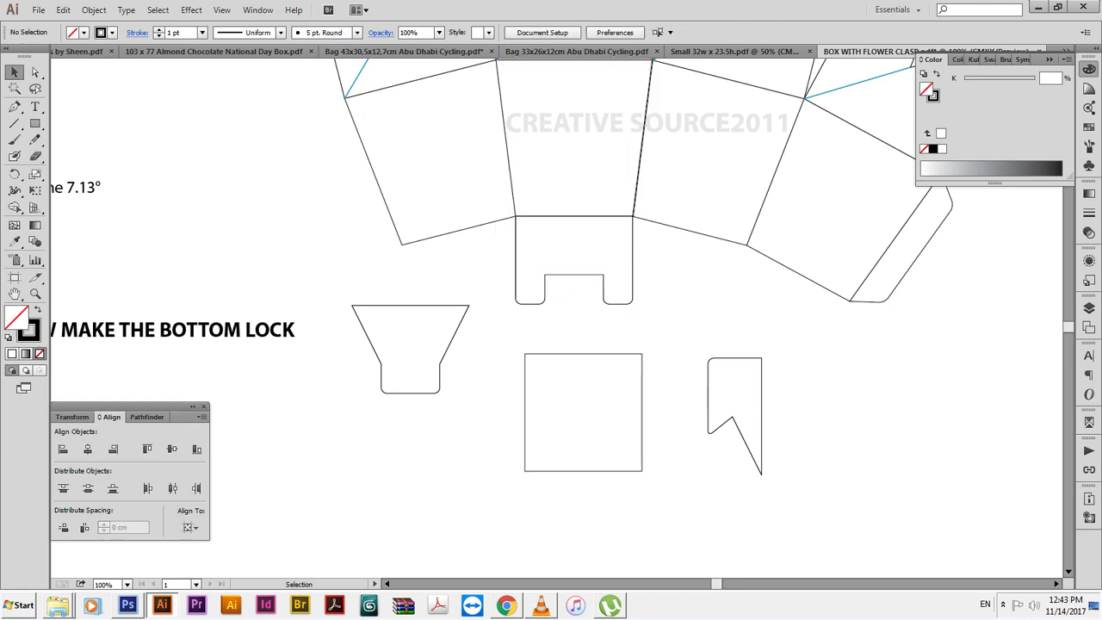
left_click_drag(483, 168, 561, 302)
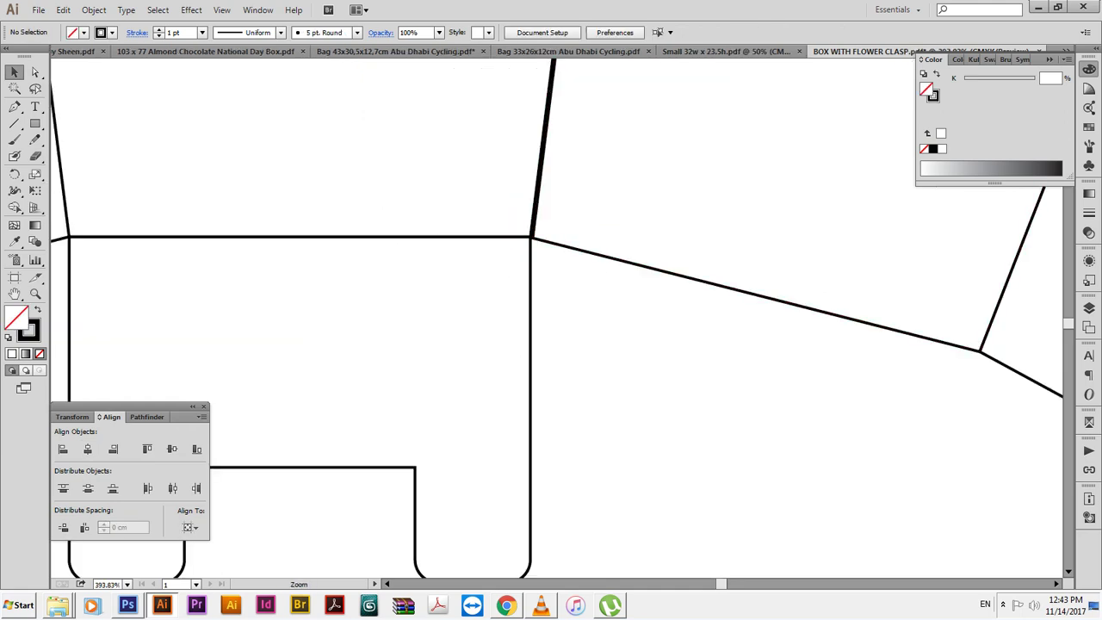
left_click_drag(487, 192, 611, 258)
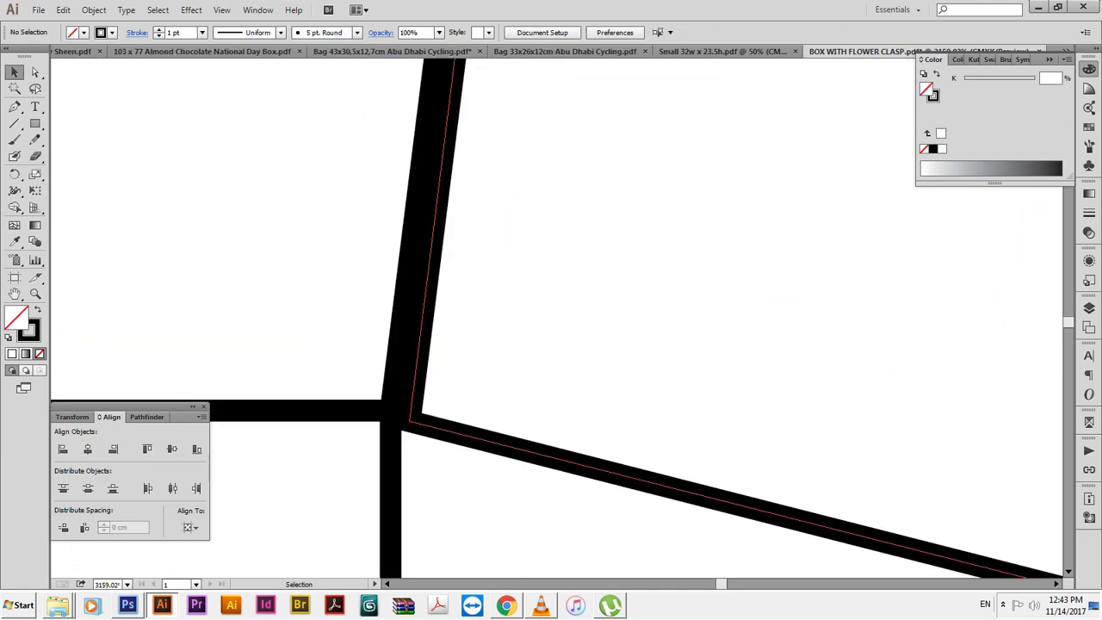
key("ctrl+y")
key("ctrl+y")
key("ctrl+minus")
key("ctrl+minus")
key("ctrl+minus")
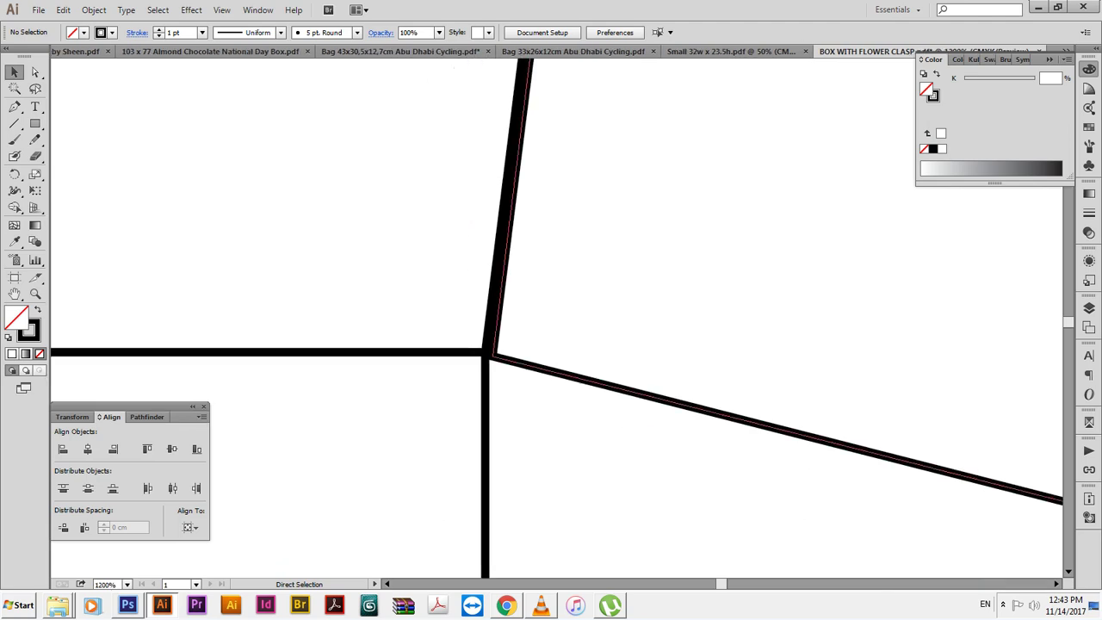
key("ctrl+minus")
key("ctrl+minus")
key("ctrl+minus")
key("ctrl+minus")
key("ctrl+minus")
key("ctrl+minus")
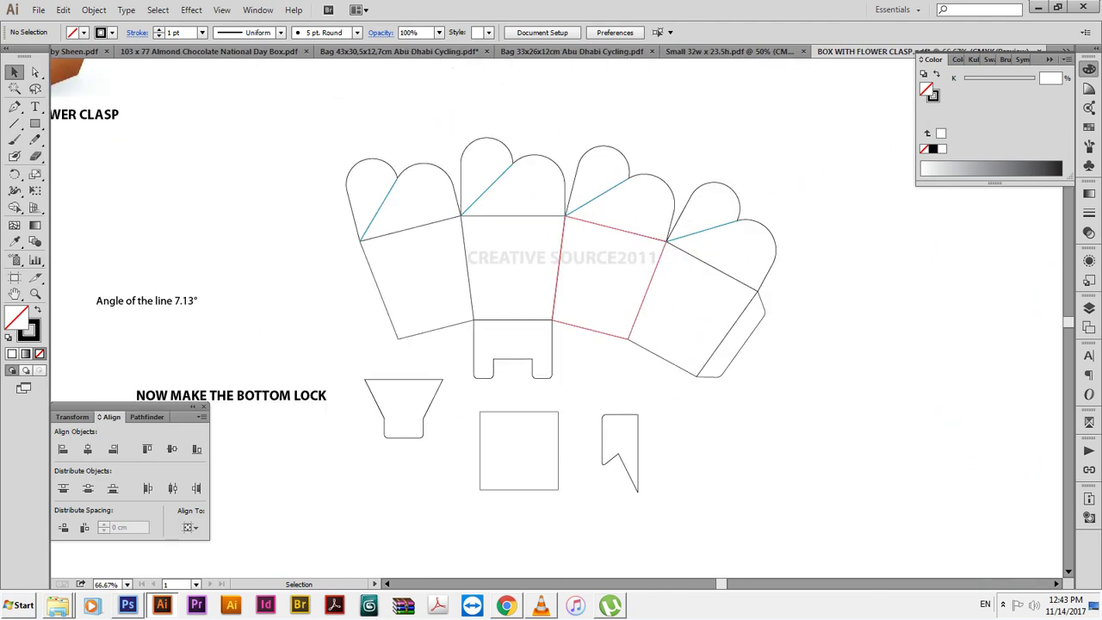
Group the left two box panels and rotate them by 7.13°.
left_click_drag(310, 109, 527, 342)
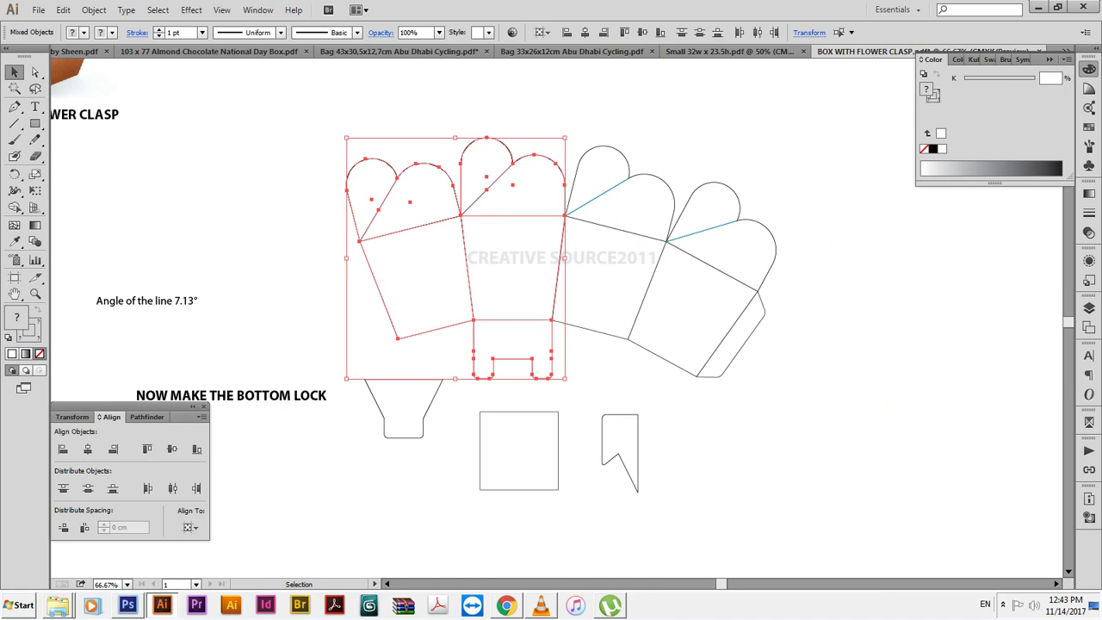
key("a")
key("ctrl+g")
key("v")
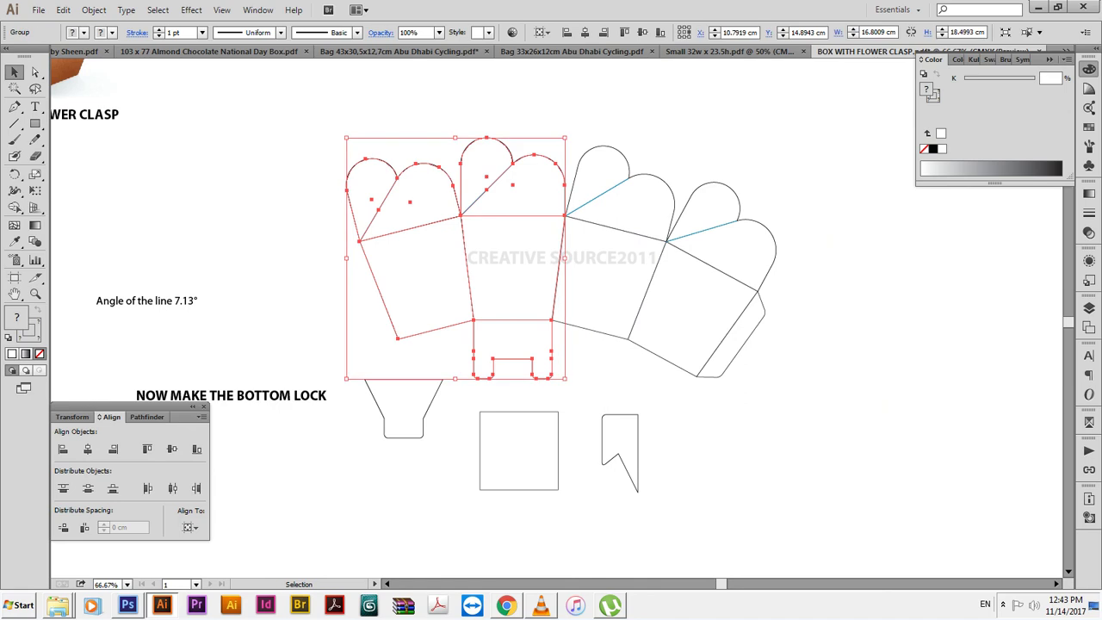
key("r")
key("Return")
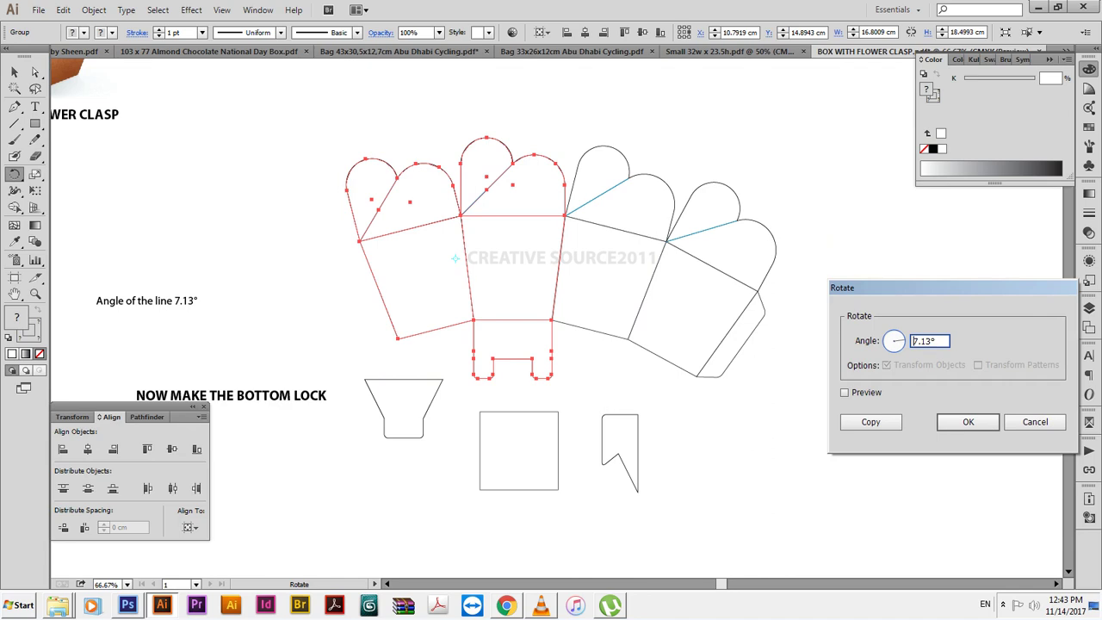
key("Return")
key("v")
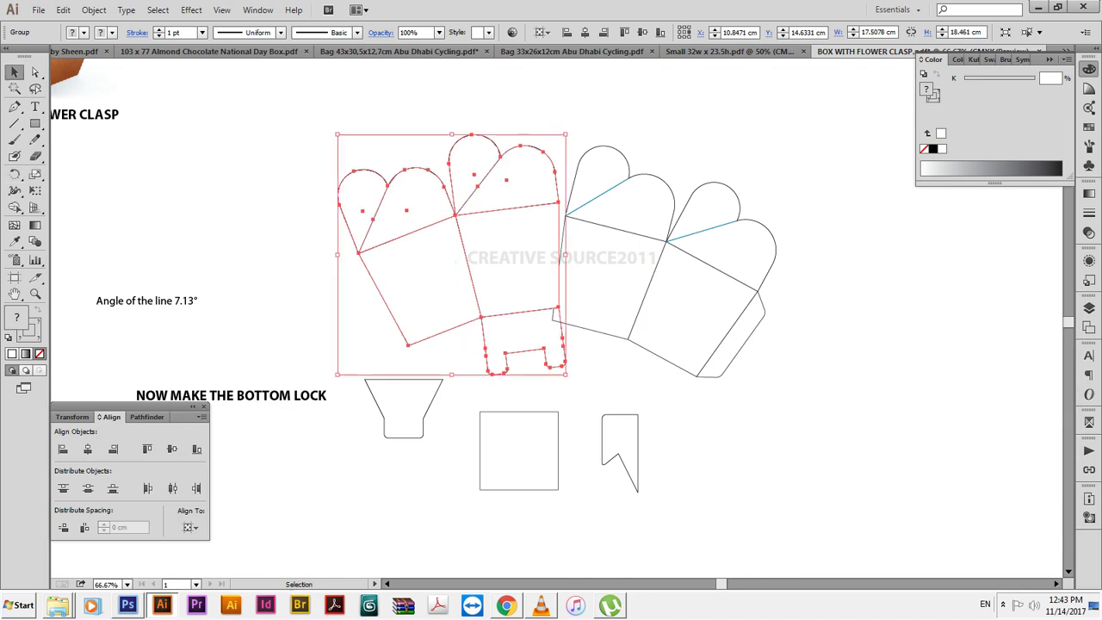
Align the right pair's top to the left pair and distribute spacing at 0 cm.
left_click(611, 227)
left_click_drag(626, 181, 681, 180)
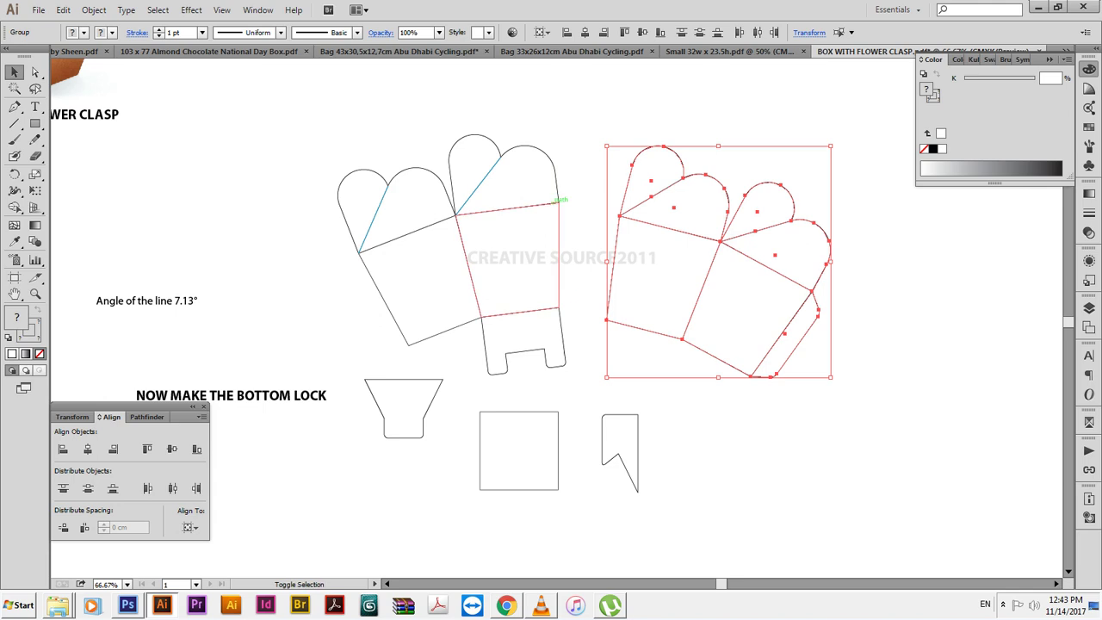
left_click(559, 203, "shift")
key("a")
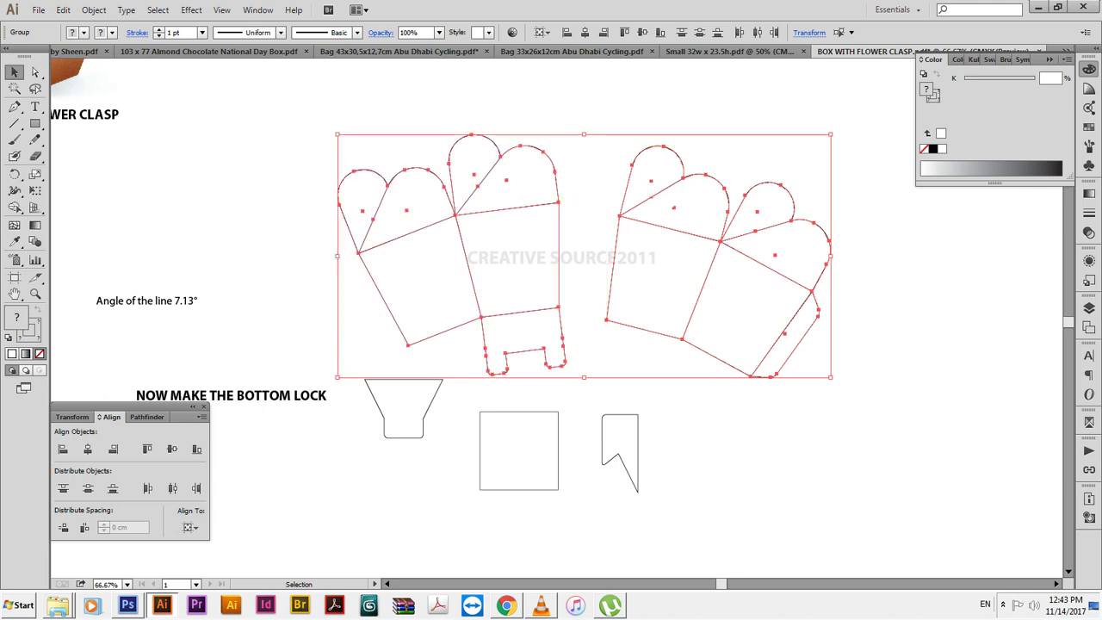
left_click_drag(592, 150, 833, 378)
key("v")
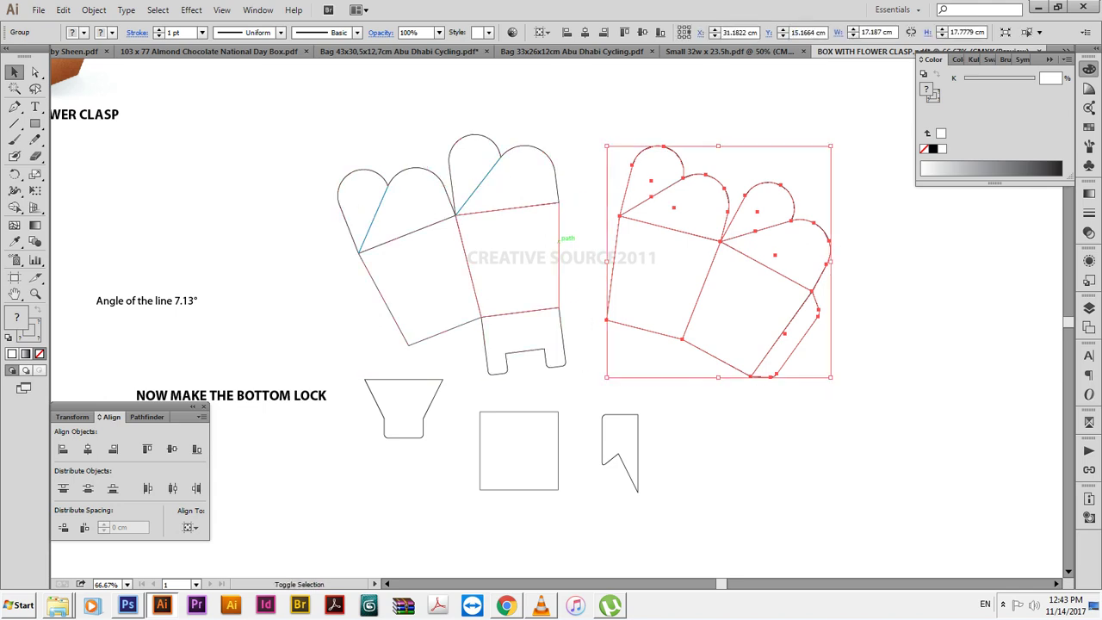
left_click(558, 223, "shift")
left_click(558, 220)
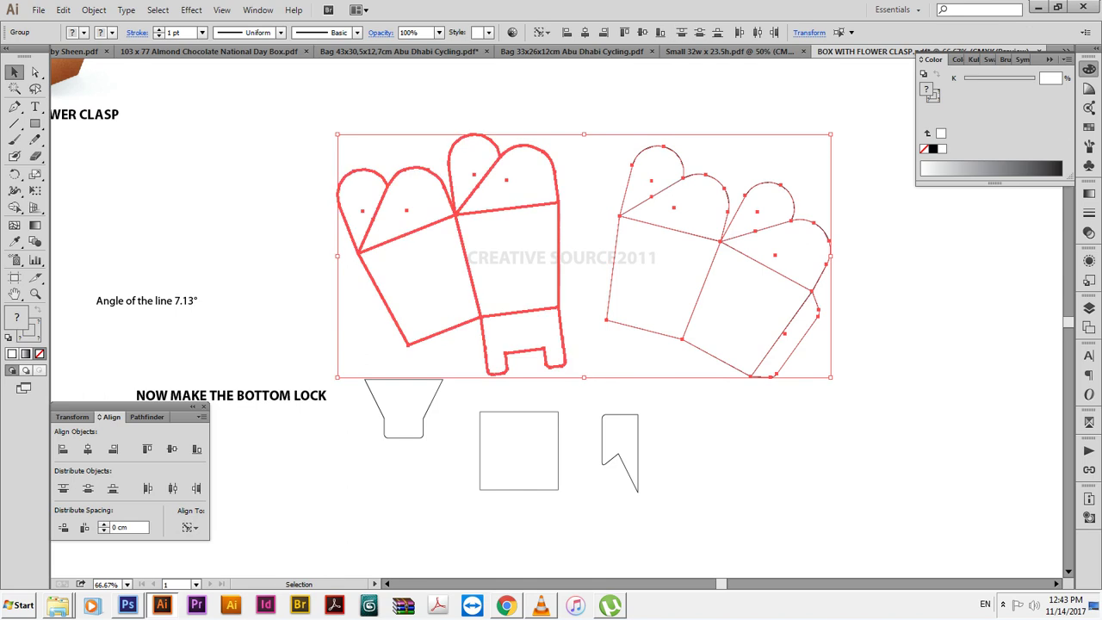
left_click(621, 32)
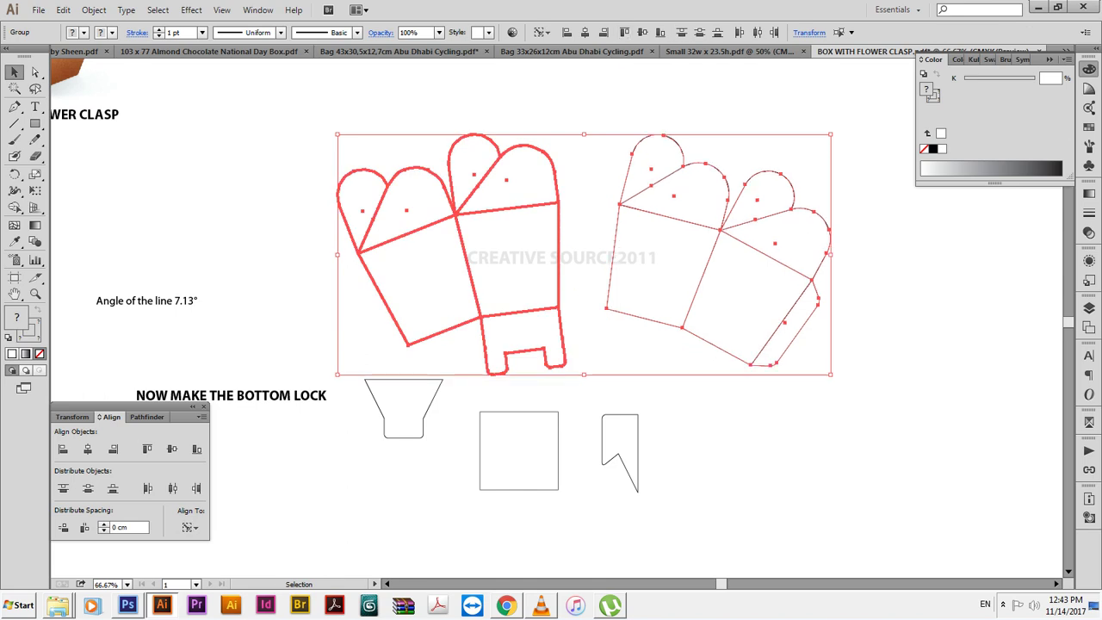
left_click(84, 527)
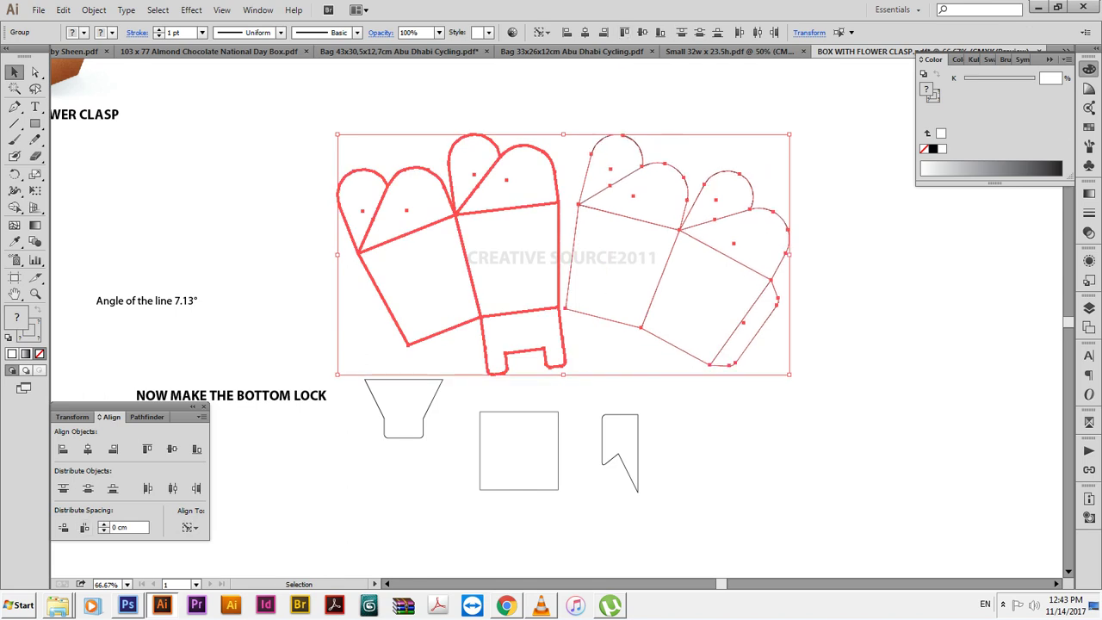
Rotate the right panel pair 7.13°, then realign tops and butt it against the left pair.
left_click_drag(820, 362, 620, 163)
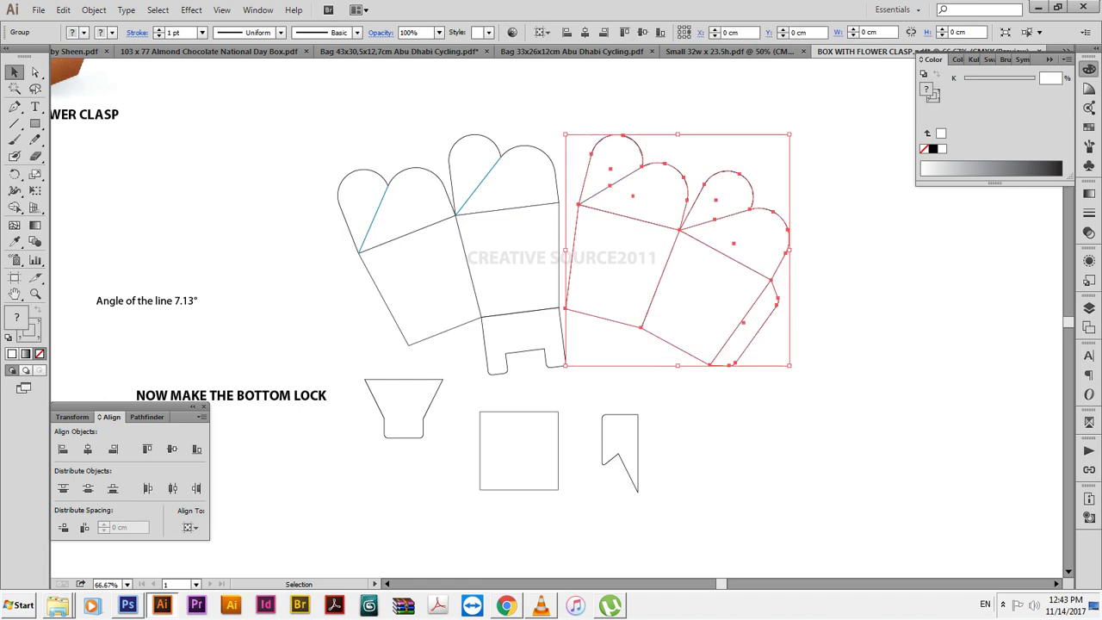
key("r")
key("Return")
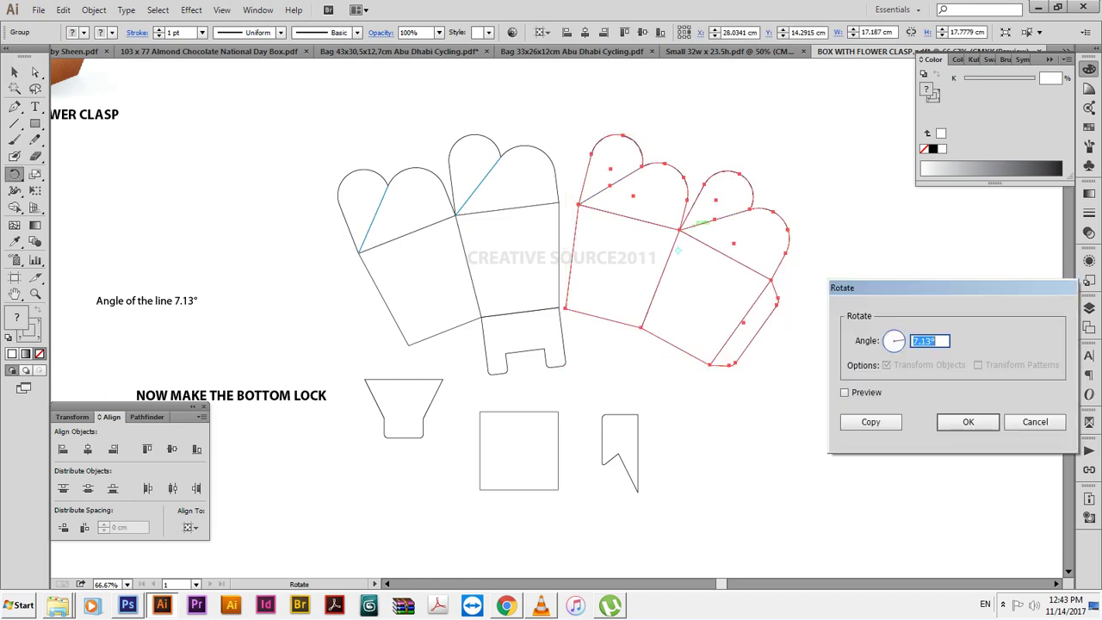
key("Return")
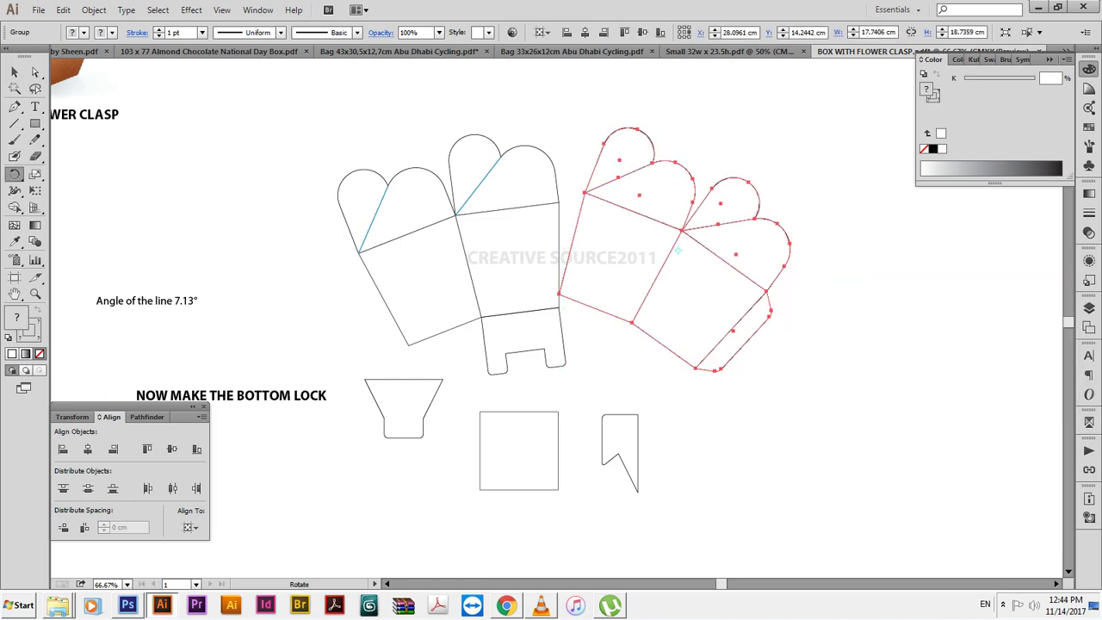
key("Return")
key("Return")
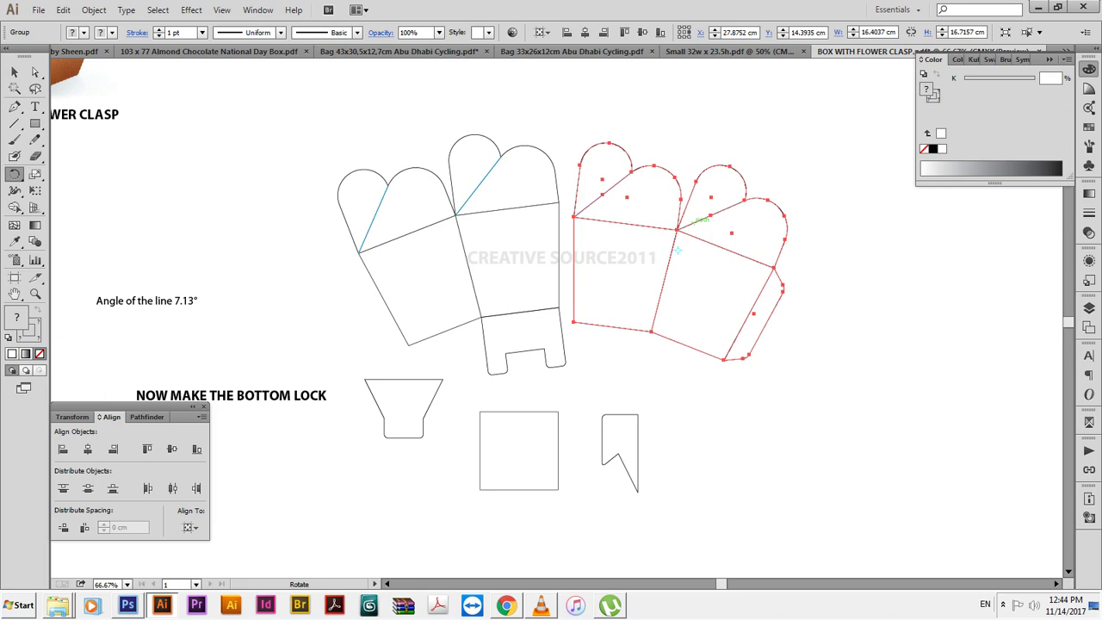
key("v")
left_click(405, 259, "shift")
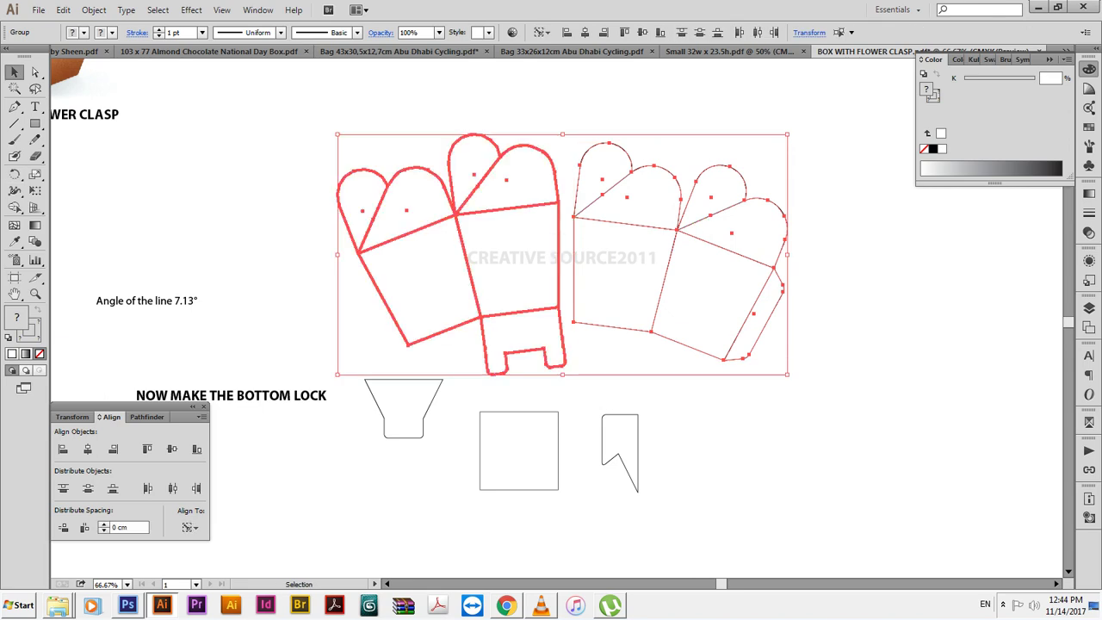
left_click(625, 33)
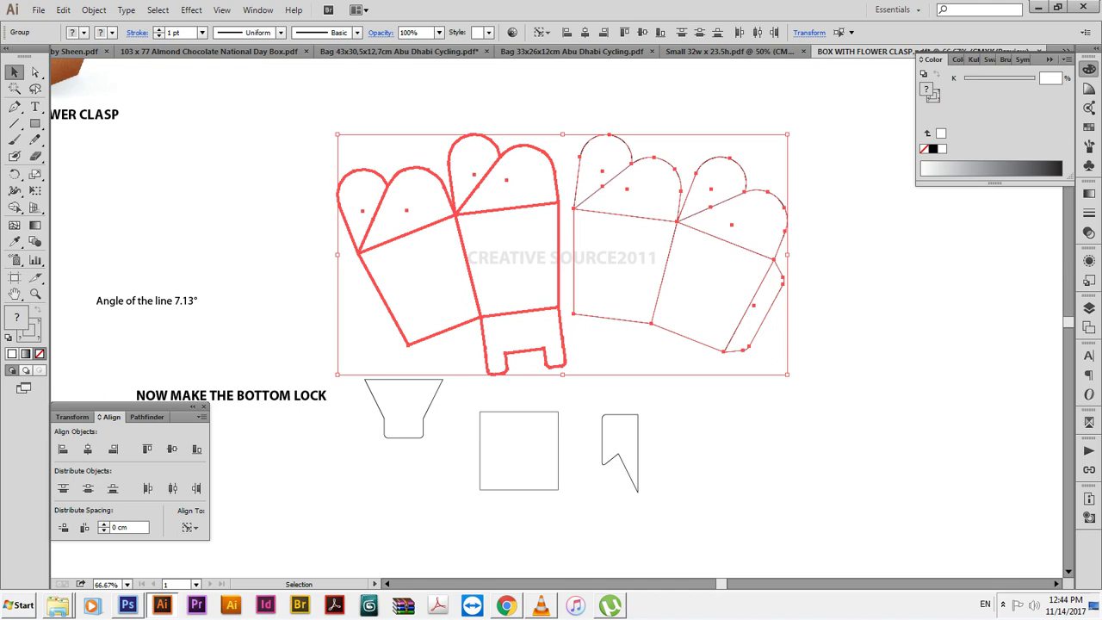
left_click(84, 528)
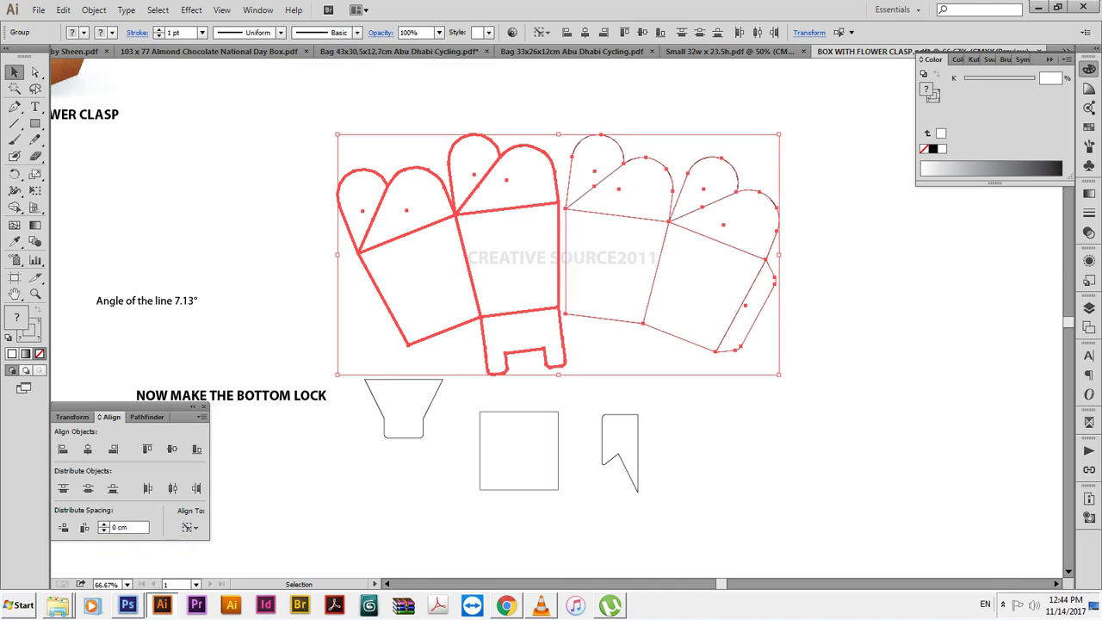
key("ctrl+shift+a")
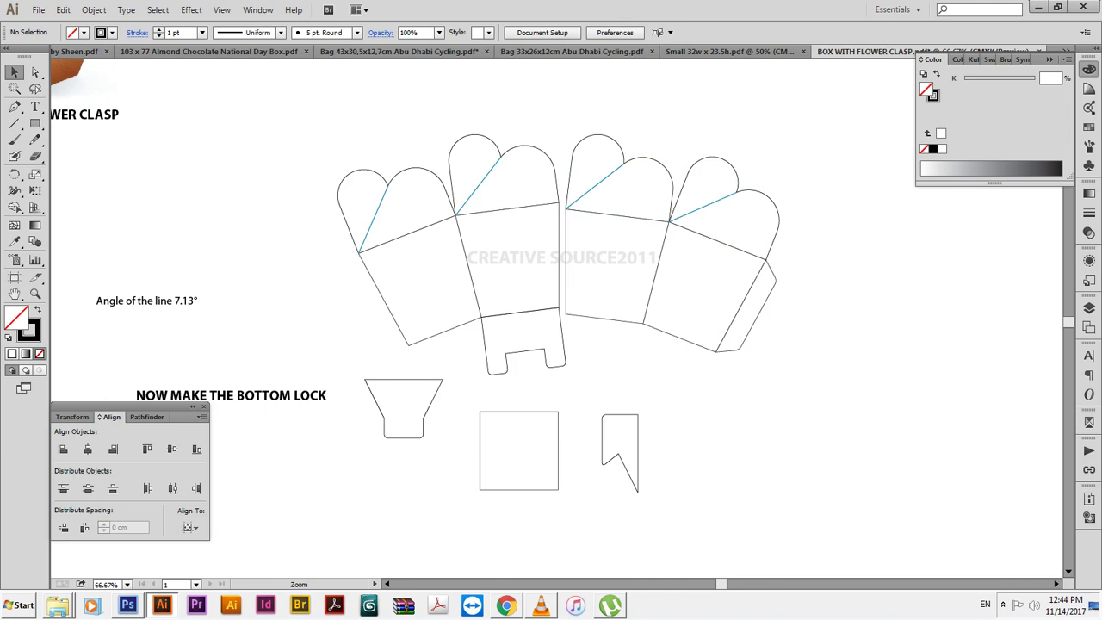
Drag the right panel pair so its corner snaps onto the left pair's corner.
left_click_drag(457, 177, 681, 358)
left_click_drag(436, 368, 593, 481)
key("a")
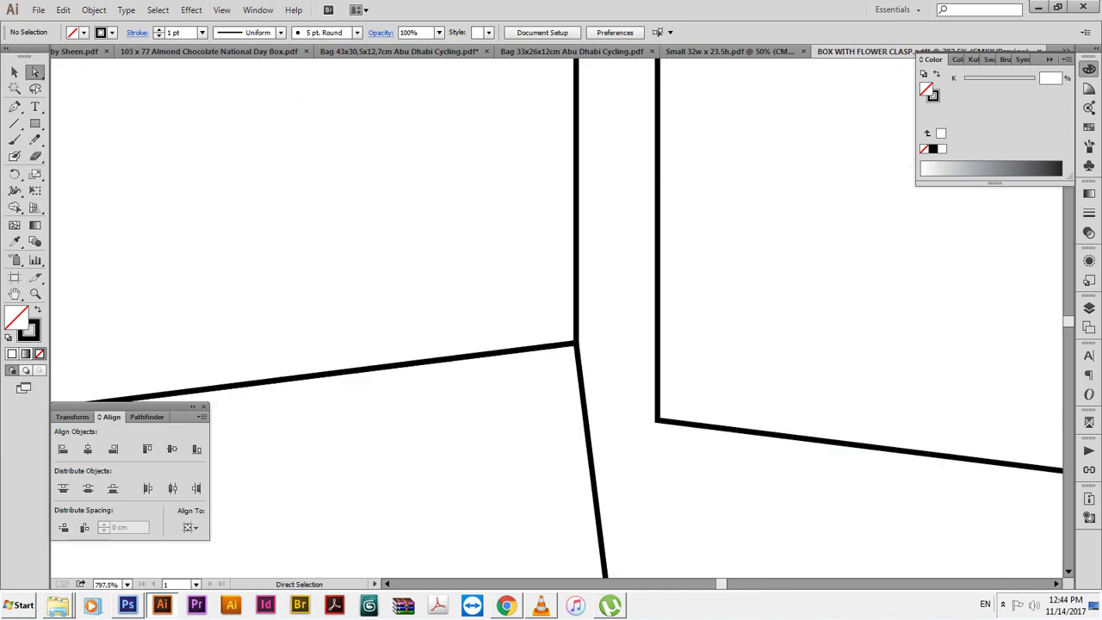
left_click(657, 420)
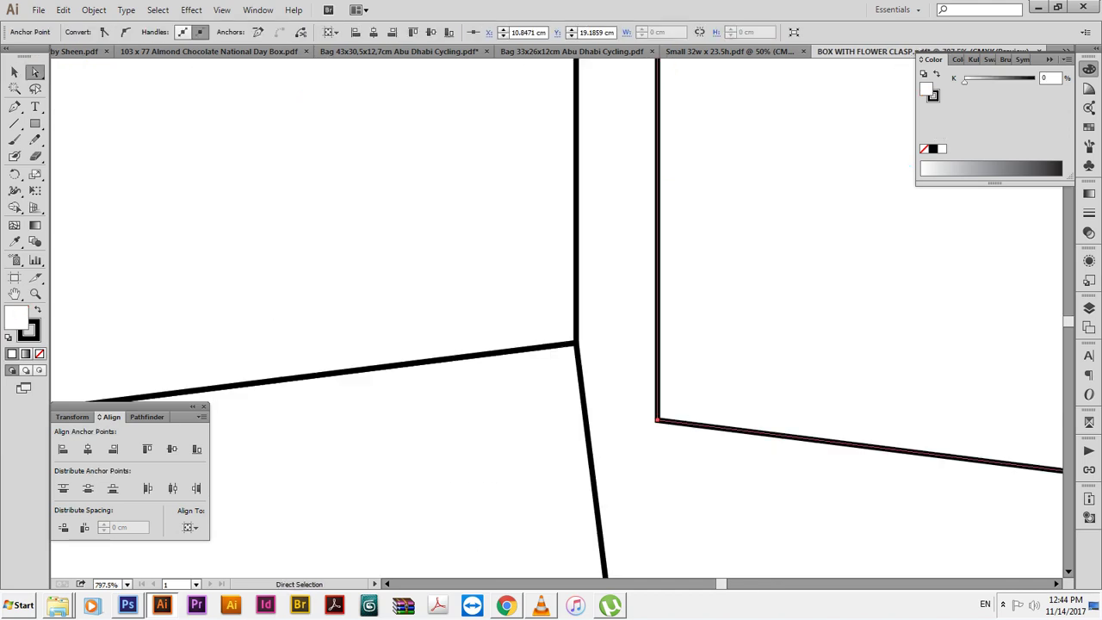
key("v")
left_click(657, 420)
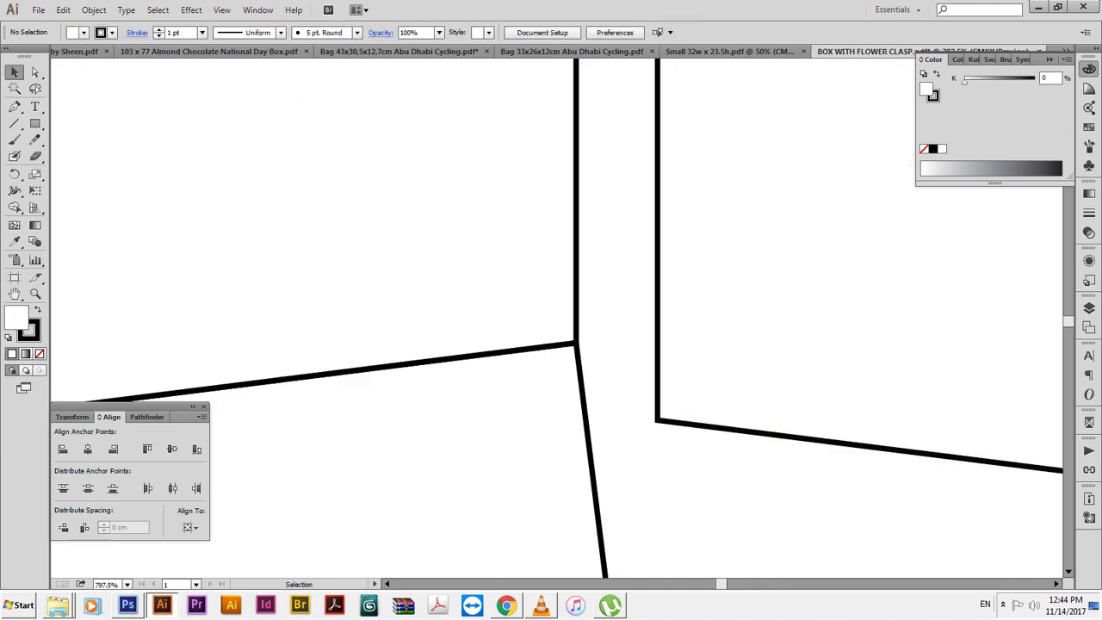
left_click_drag(657, 421, 575, 344)
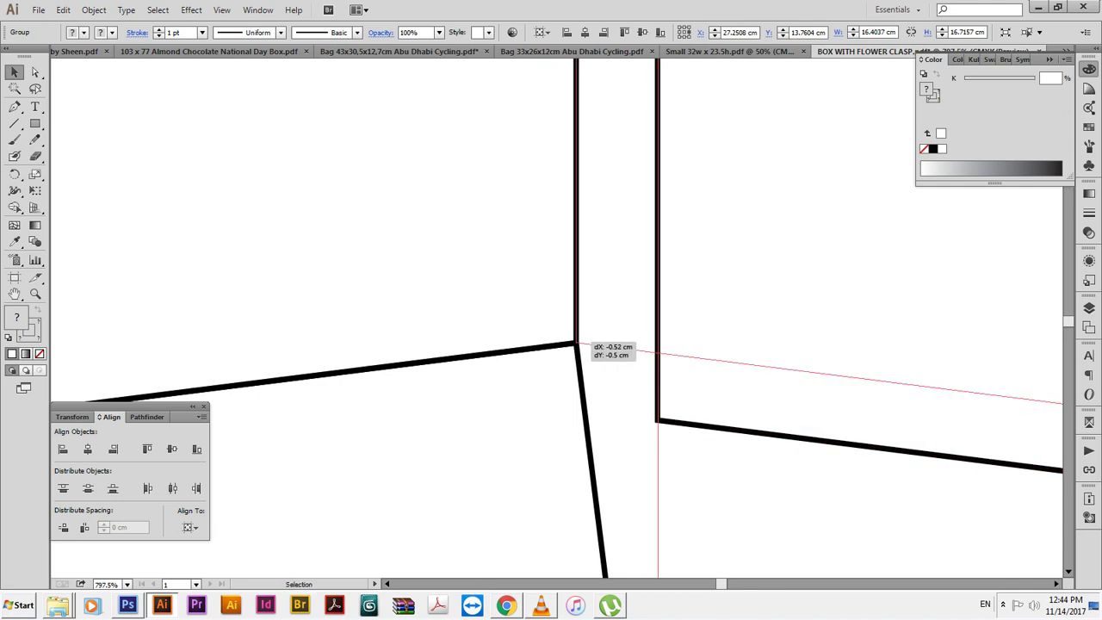
left_click_drag(575, 344, 576, 343)
scroll(497, 266, "down", 3)
scroll(498, 266, "down", 3)
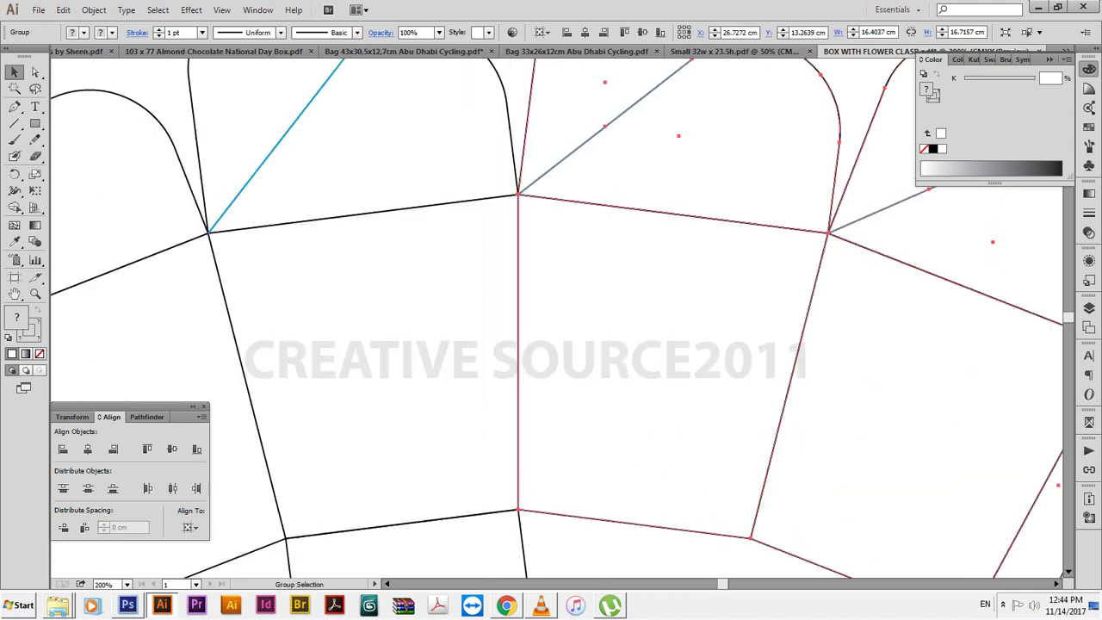
scroll(497, 266, "down", 2)
scroll(551, 310, "down", 1)
scroll(551, 310, "down", 2)
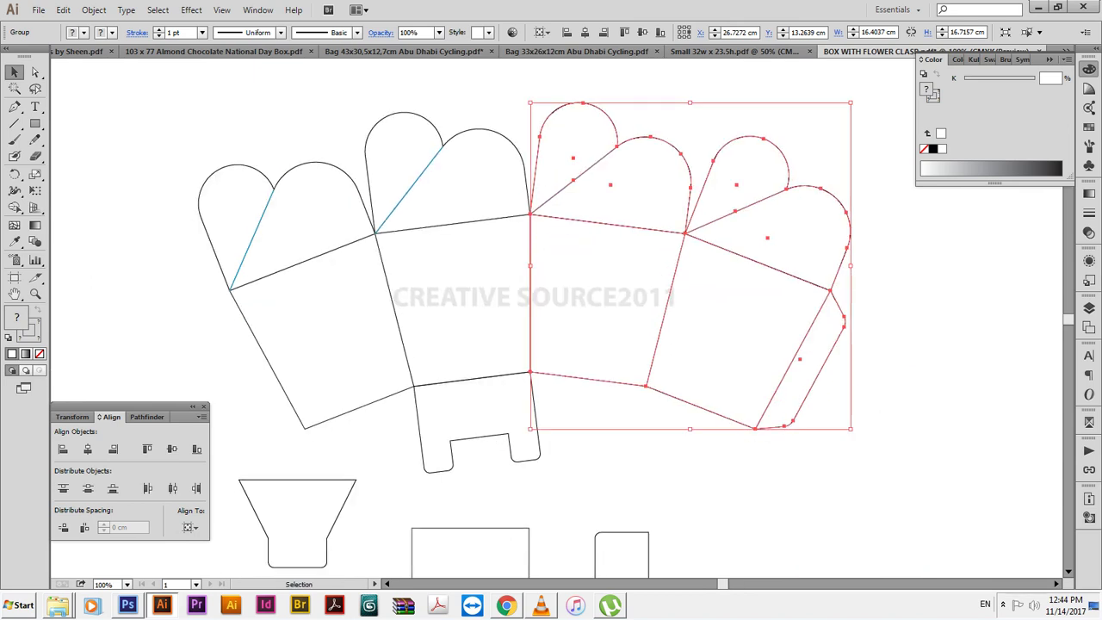
key("space")
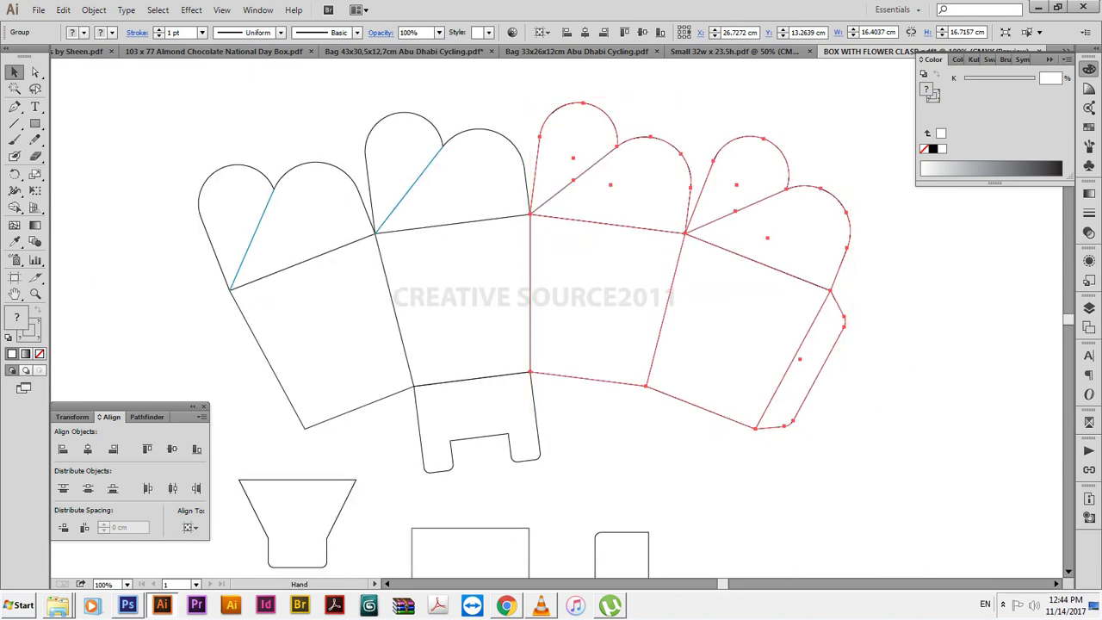
Inspect the central meeting vertex in Outline view, then return to the normal preview.
key("ctrl+shift+a")
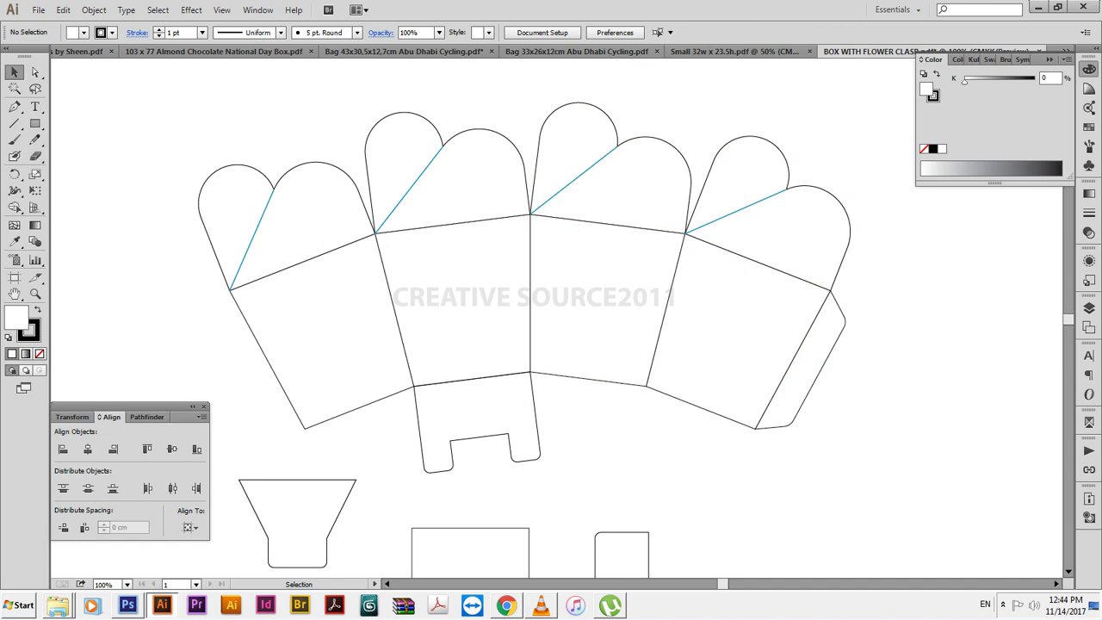
key("ctrl+y")
left_click_drag(525, 210, 537, 220)
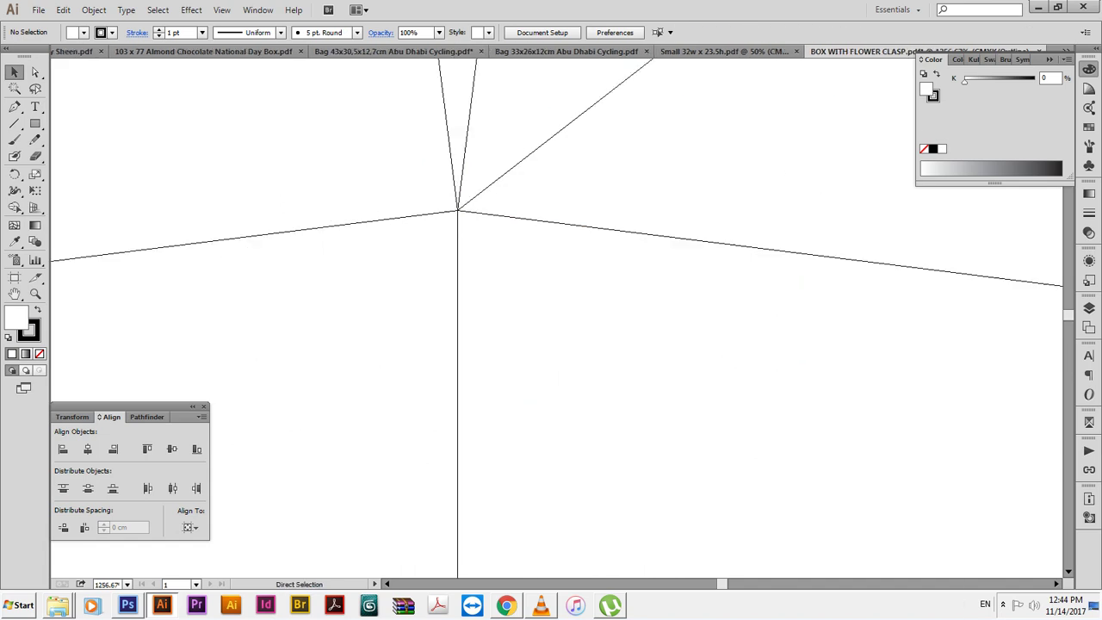
left_click_drag(452, 196, 548, 365)
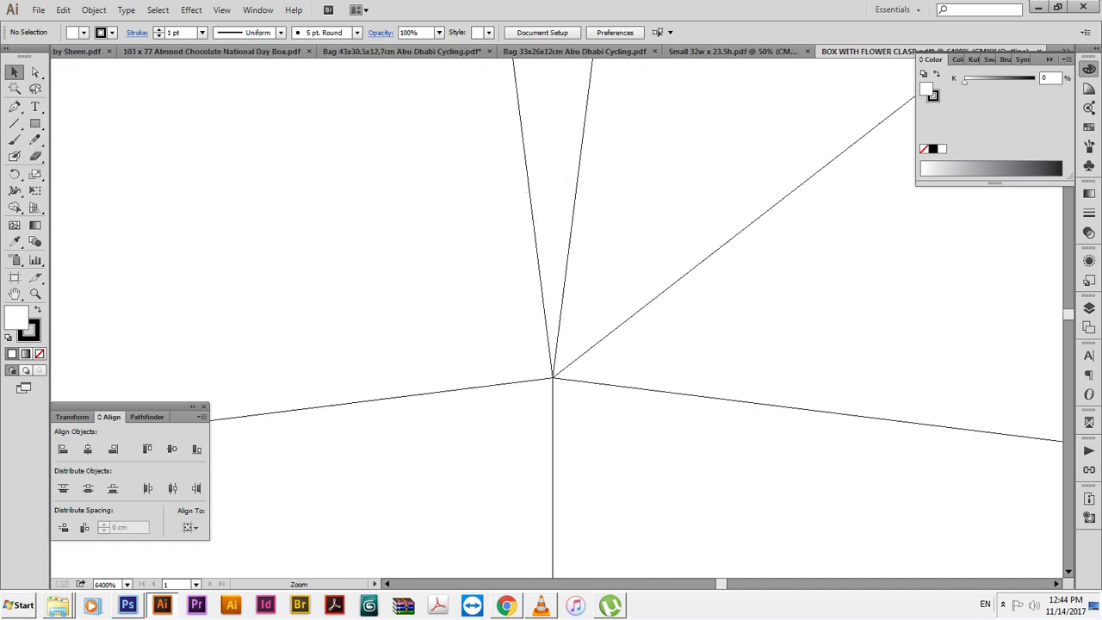
scroll(556, 226, "down", 2)
scroll(555, 225, "down", 2)
scroll(555, 226, "down", 3)
scroll(555, 226, "down", 3)
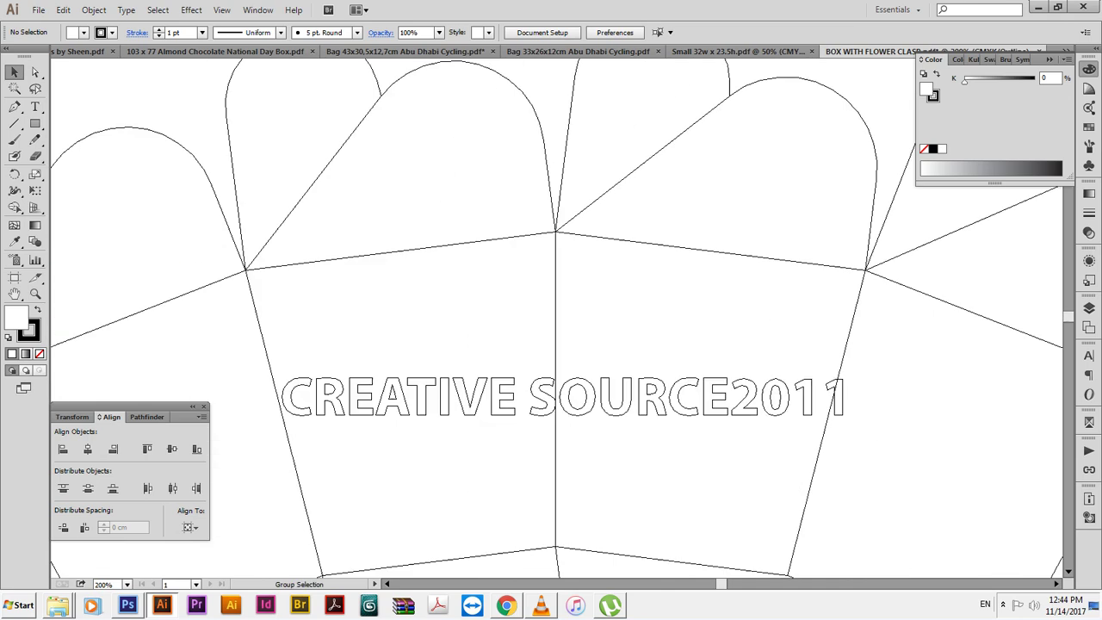
scroll(555, 225, "down", 1)
scroll(556, 226, "down", 1)
key("ctrl+y")
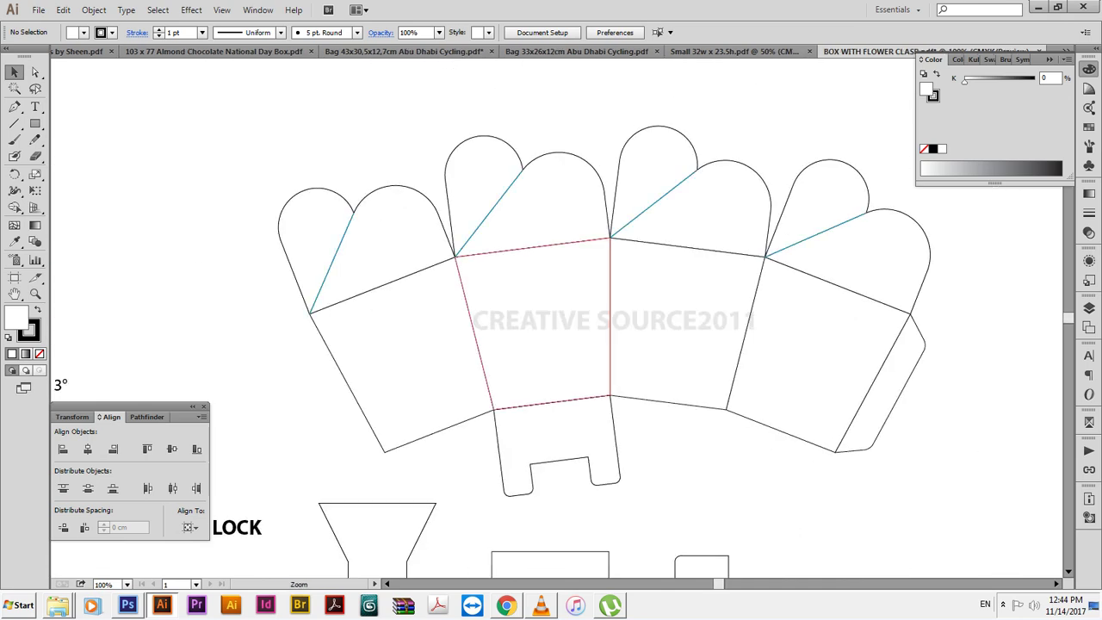
scroll(497, 212, "down", 1)
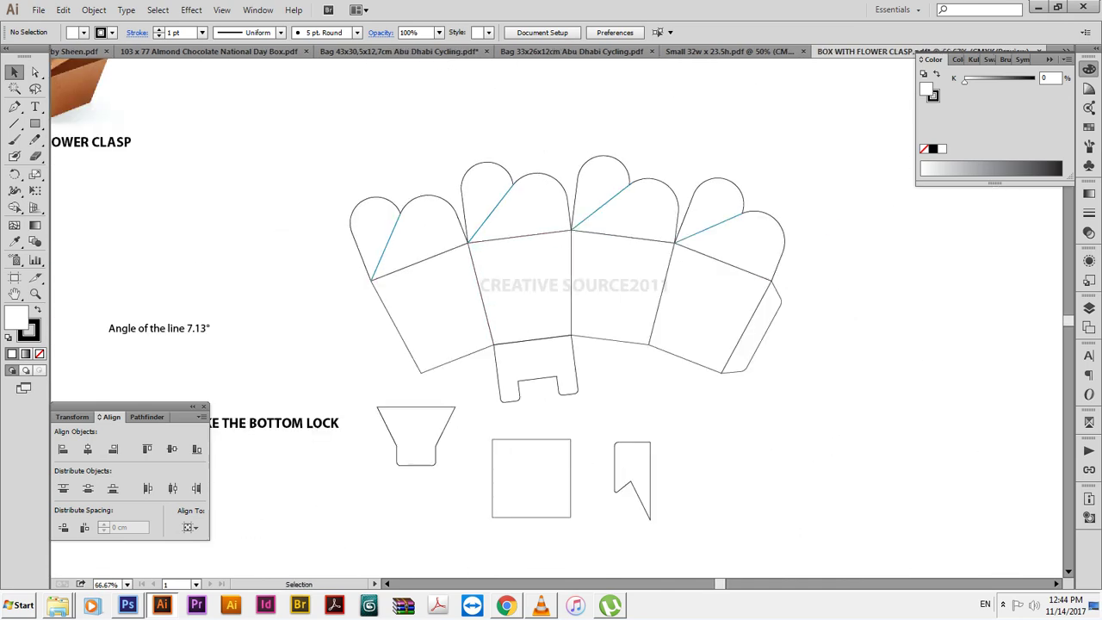
Rotate the whole four-panel dieline by 7.13°.
left_click_drag(337, 105, 799, 401)
key("r")
key("Return")
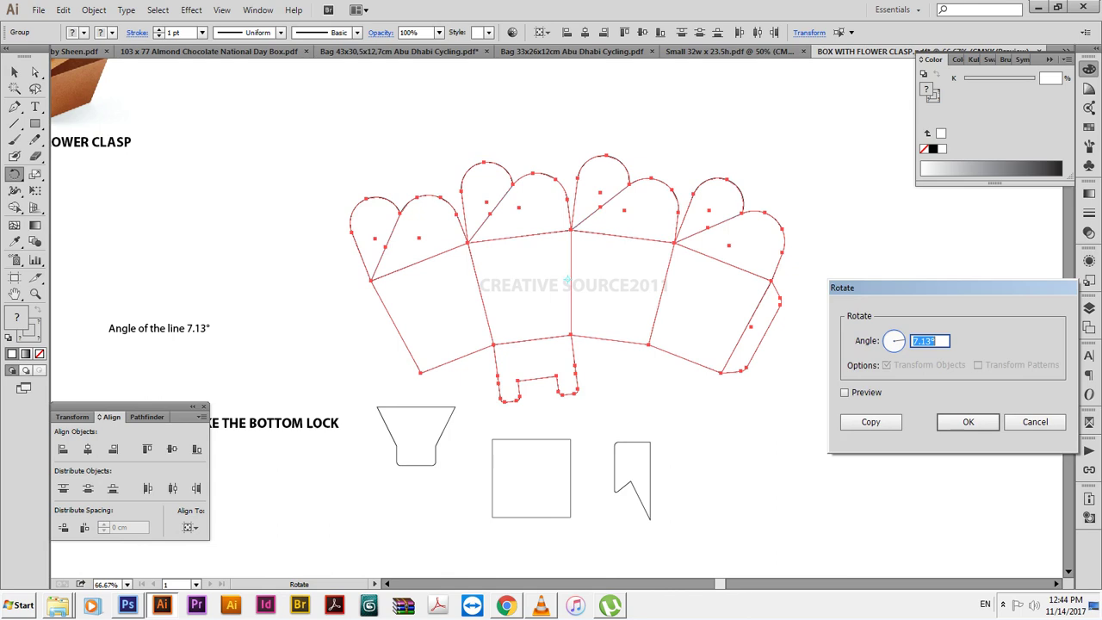
key("Return")
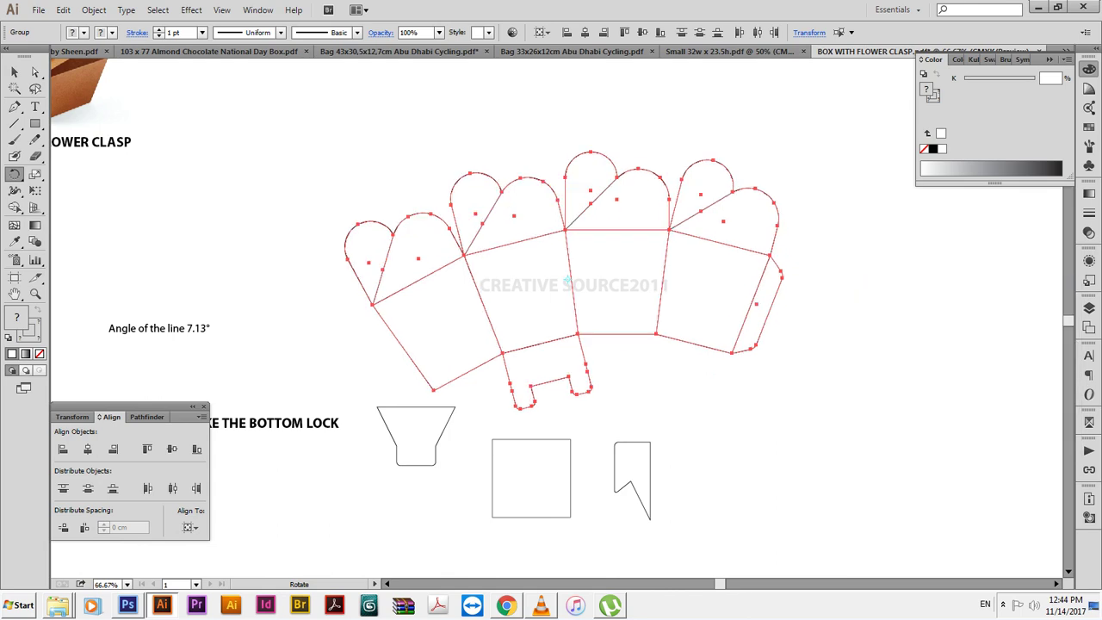
key("v")
Copy the knife-shaped piece up-right, turn it horizontal, and mirror it vertically.
left_click_drag(626, 481, 682, 429)
left_click_drag(706, 470, 726, 410)
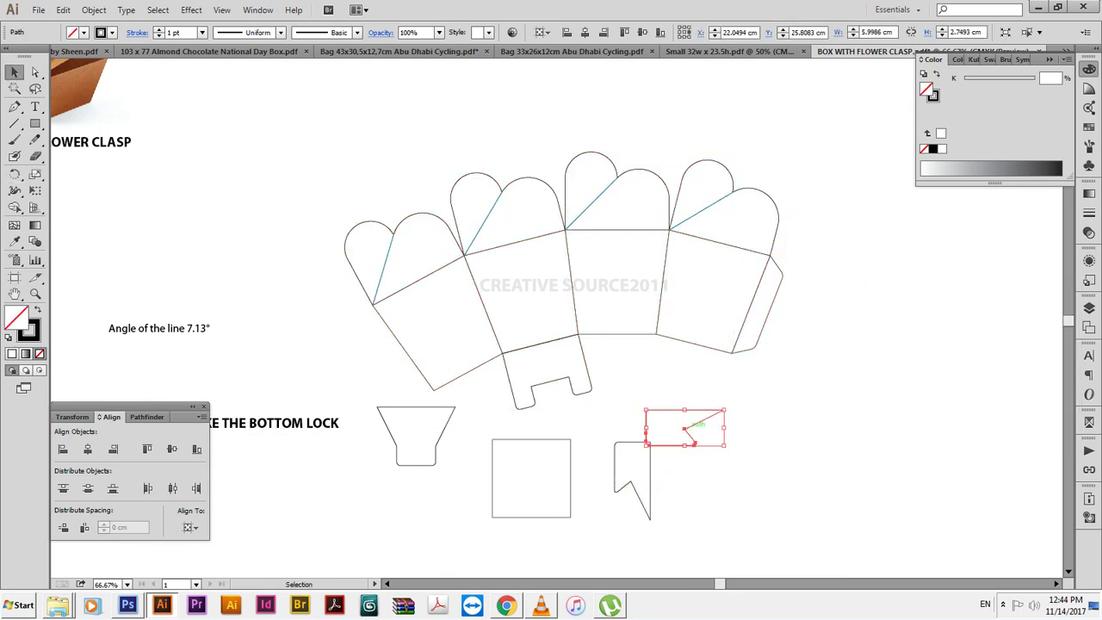
right_click(691, 428)
left_click(832, 439)
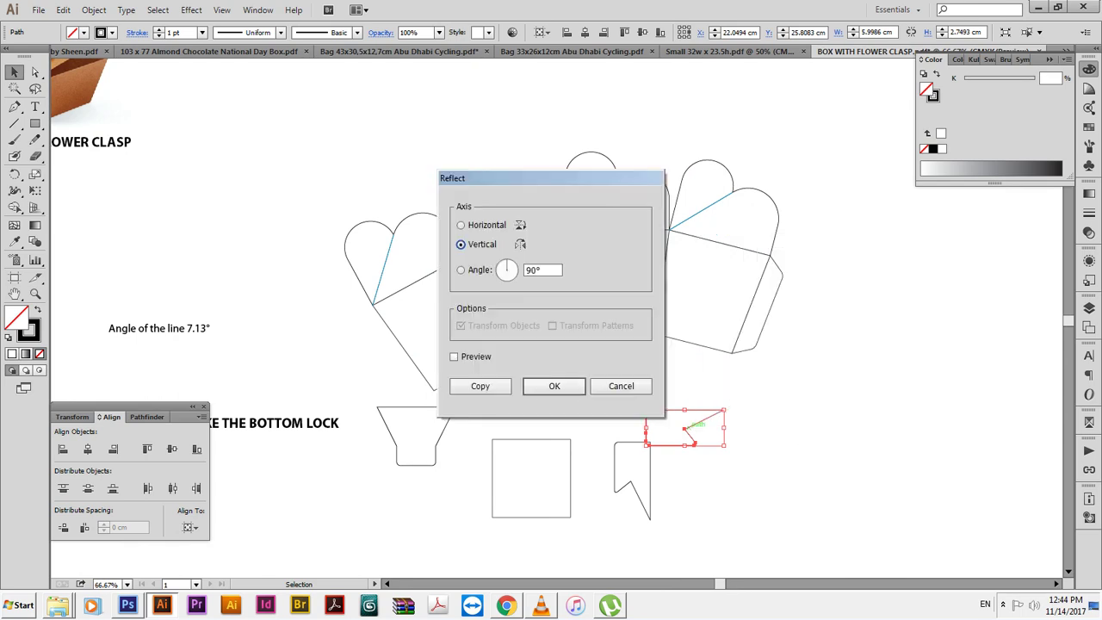
left_click(556, 388)
Centre the arrow-shaped lock piece under the third panel, butted against its bottom edge.
left_click(617, 332)
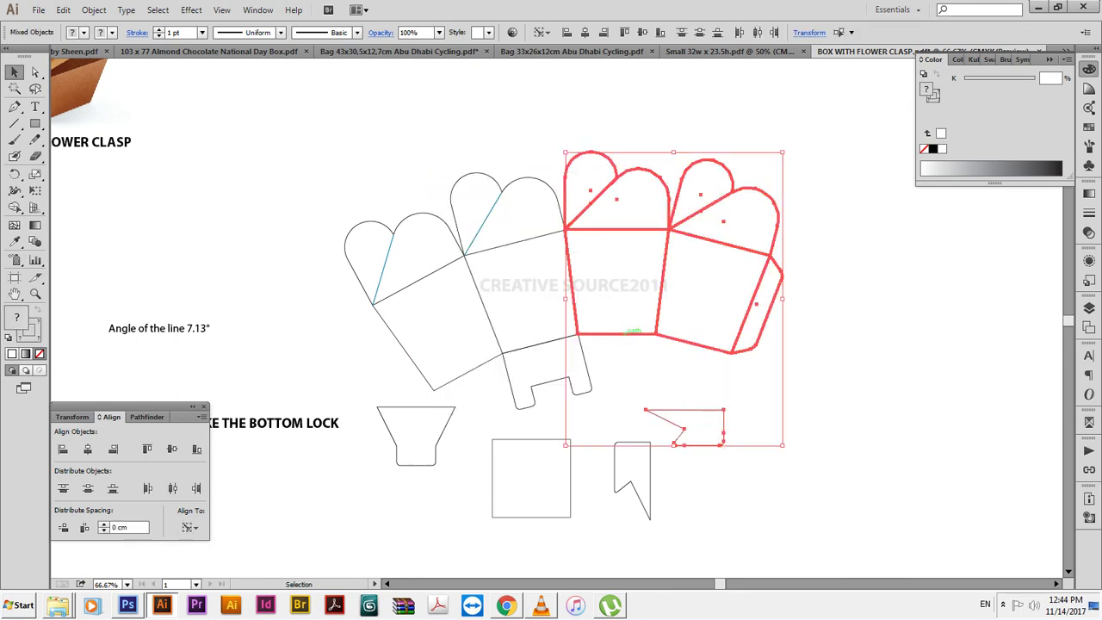
key("ctrl+shift+a")
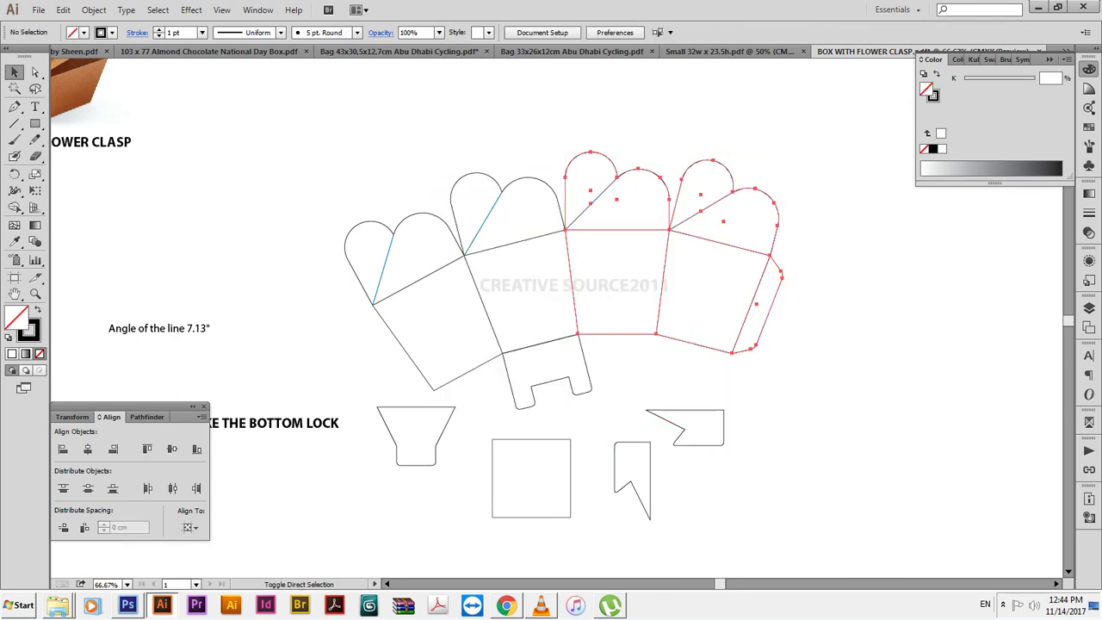
left_click(661, 412)
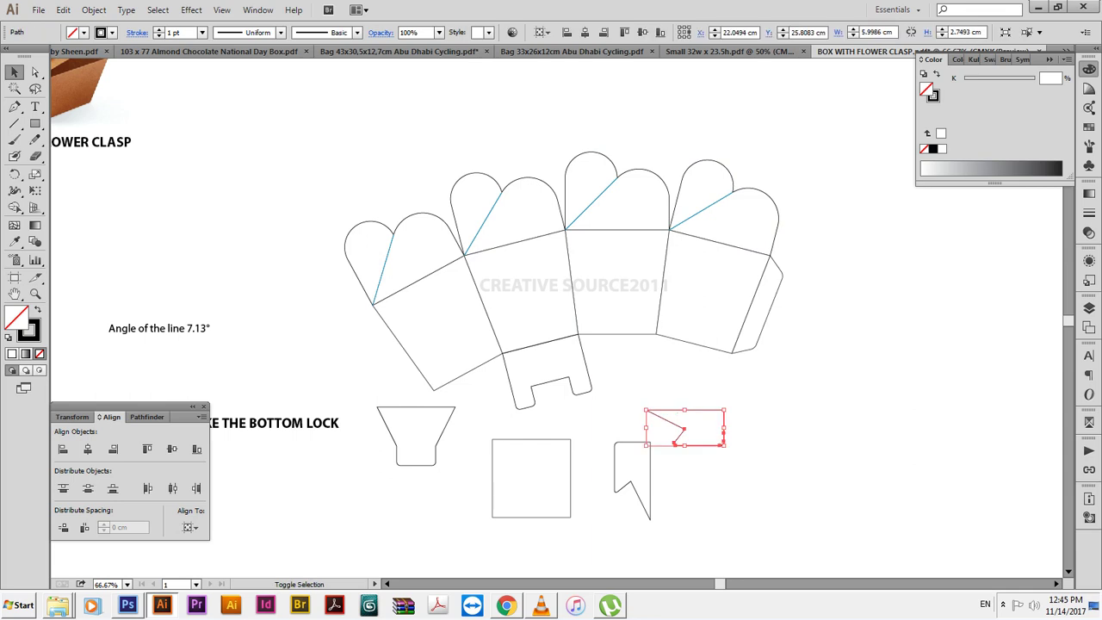
left_click(621, 333)
key("ctrl+shift+a")
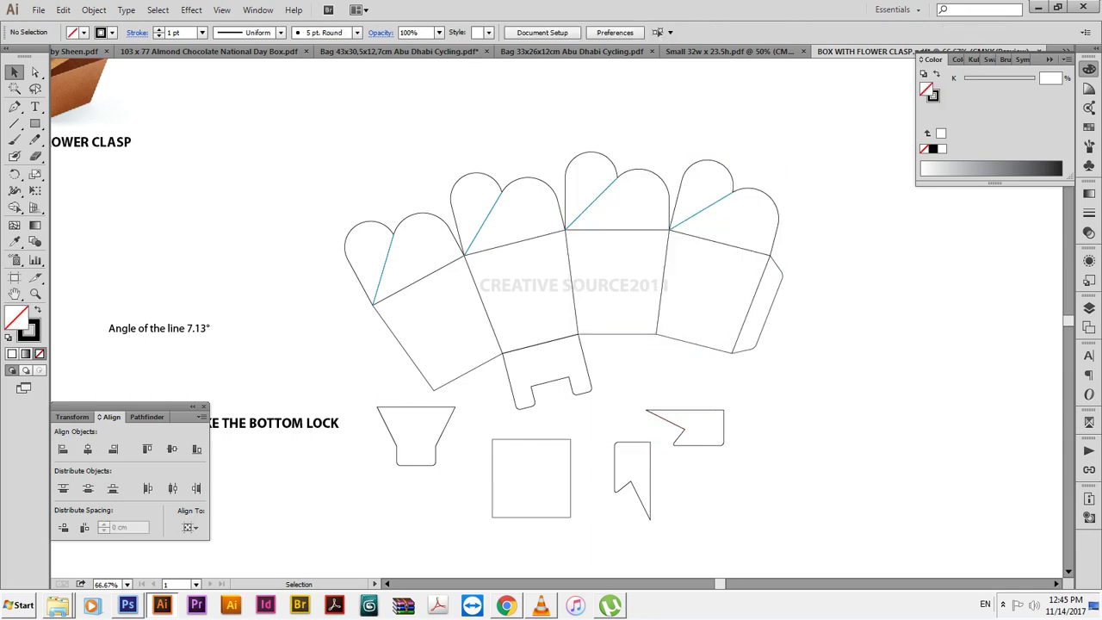
left_click(633, 335)
key("ctrl+shift+a")
left_click(680, 425)
left_click(619, 334, "shift")
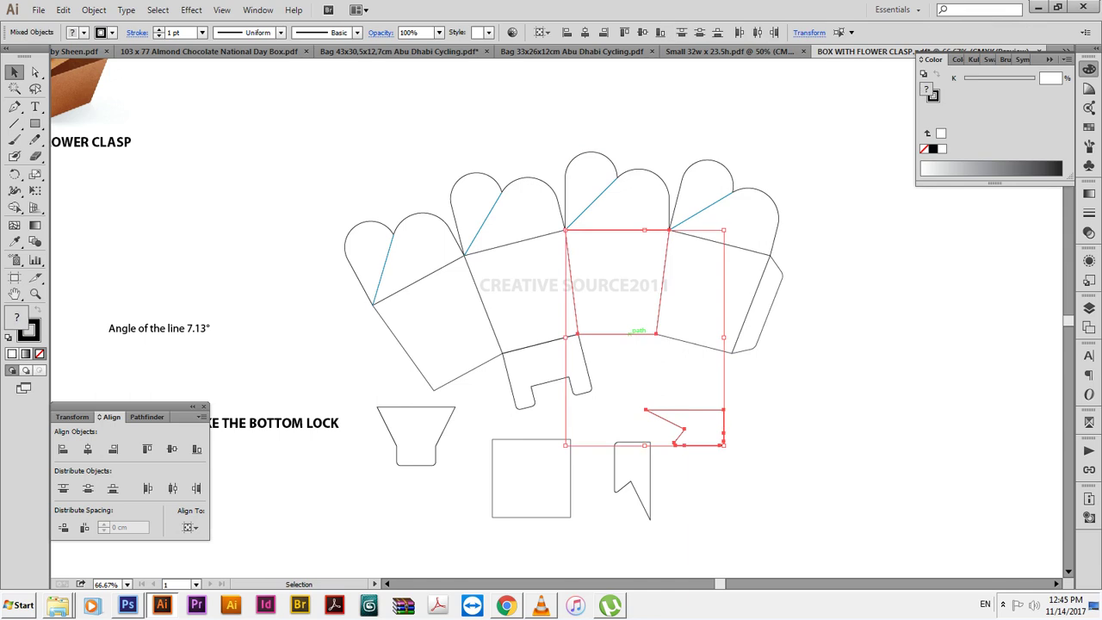
left_click(88, 449)
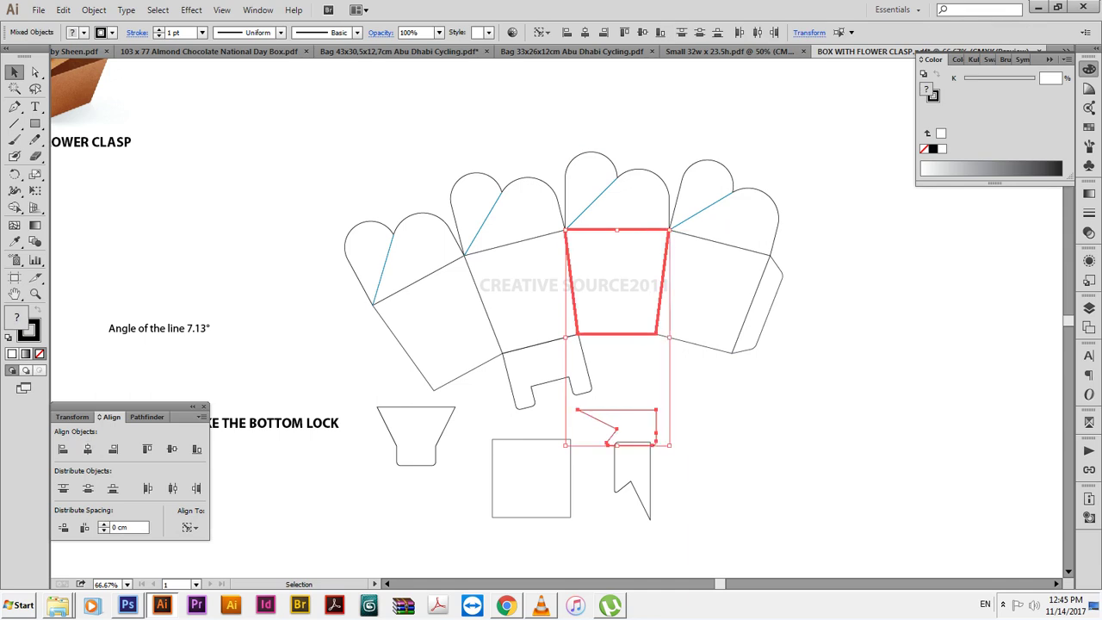
left_click(63, 527)
Rotate the whole dieline twice more by 7.13°.
left_click_drag(335, 119, 790, 411)
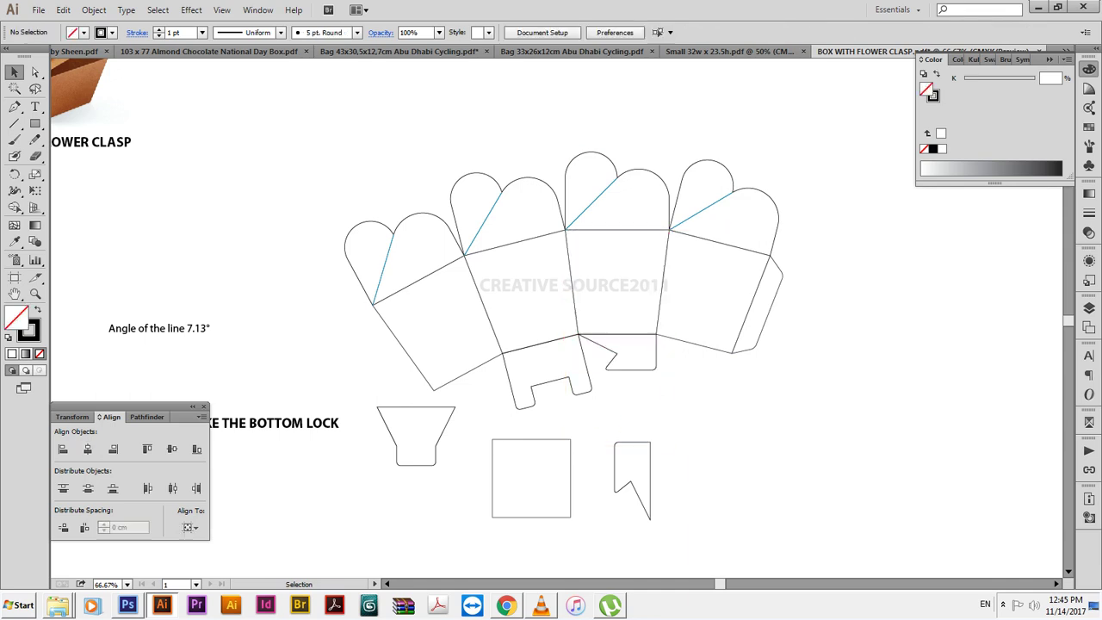
key("r")
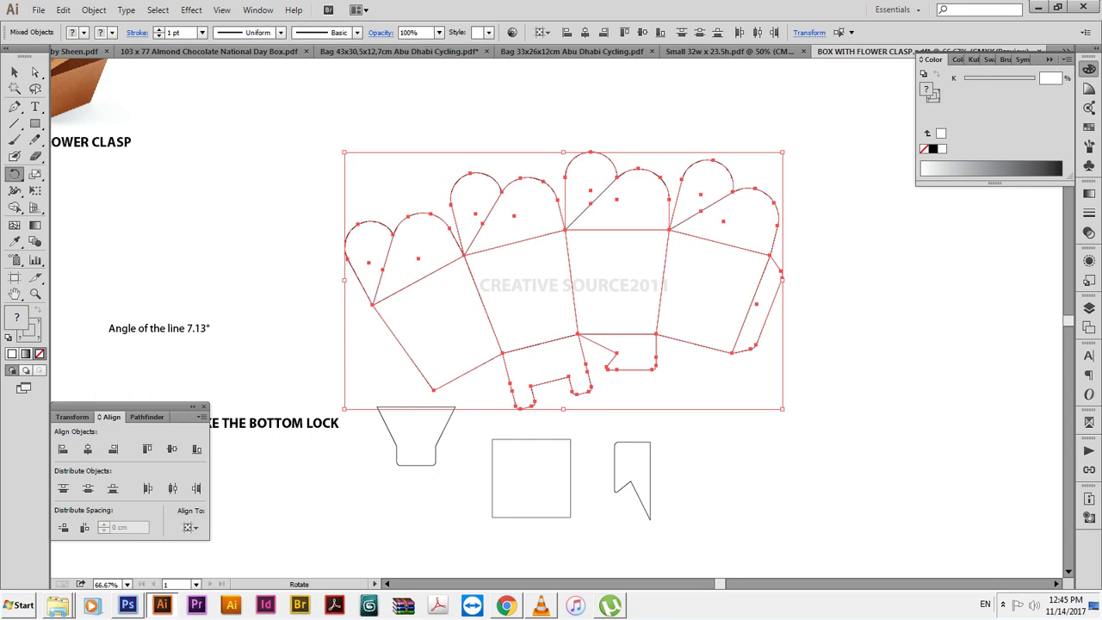
key("Return")
key("Escape")
key("Return")
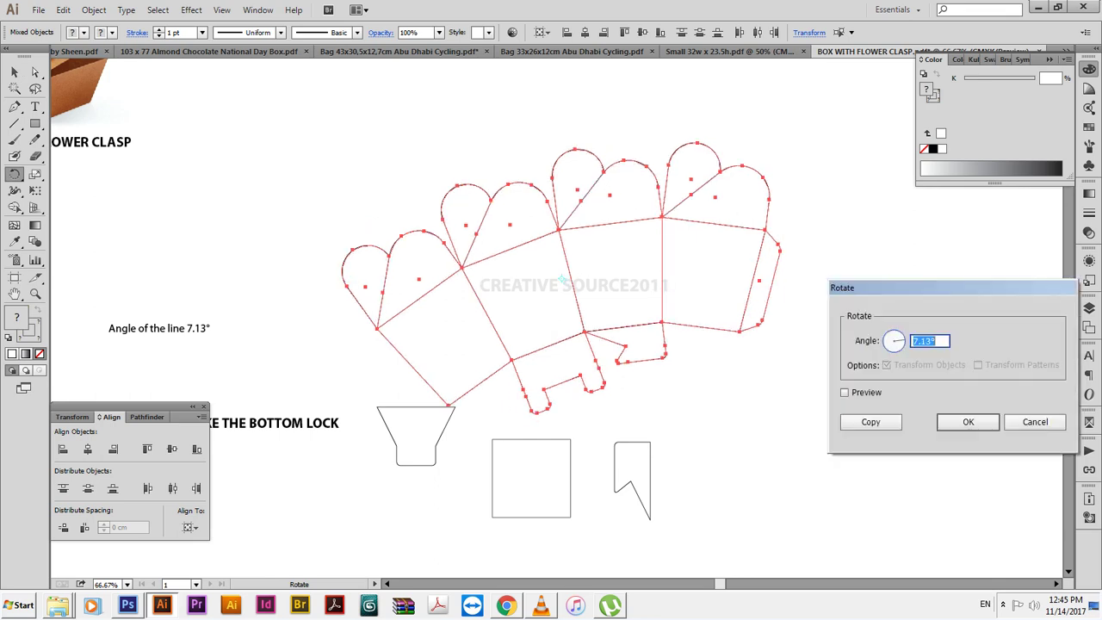
key("Return")
key("v")
Centre the small trapezoid flap beneath the rightmost panel with 0 cm spacing.
left_click(435, 461)
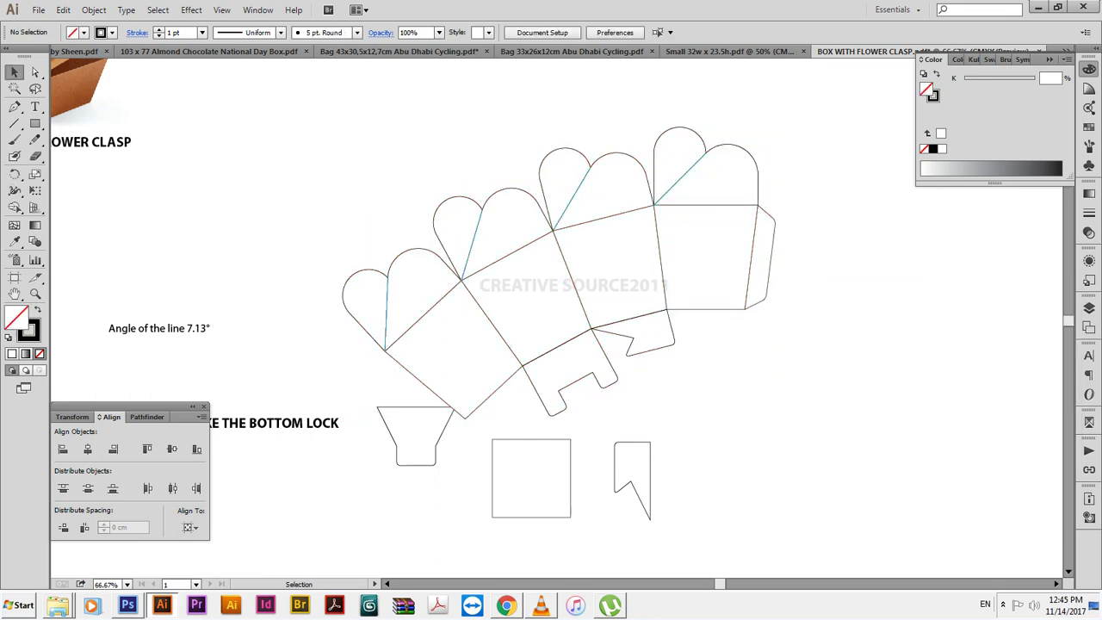
left_click_drag(435, 461, 351, 462)
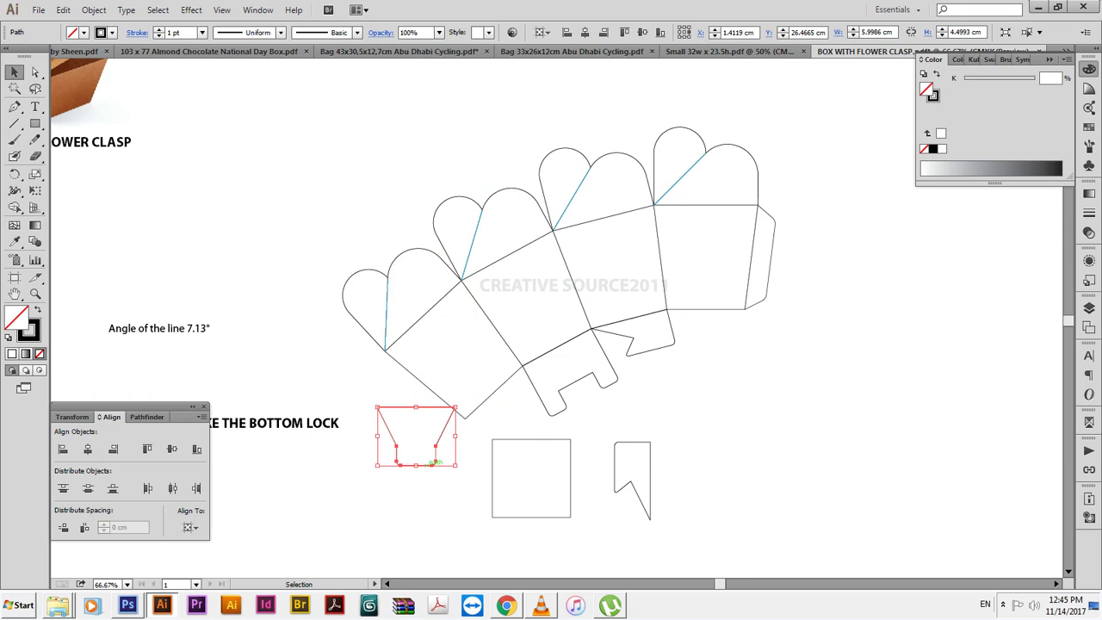
left_click_drag(435, 463, 802, 395)
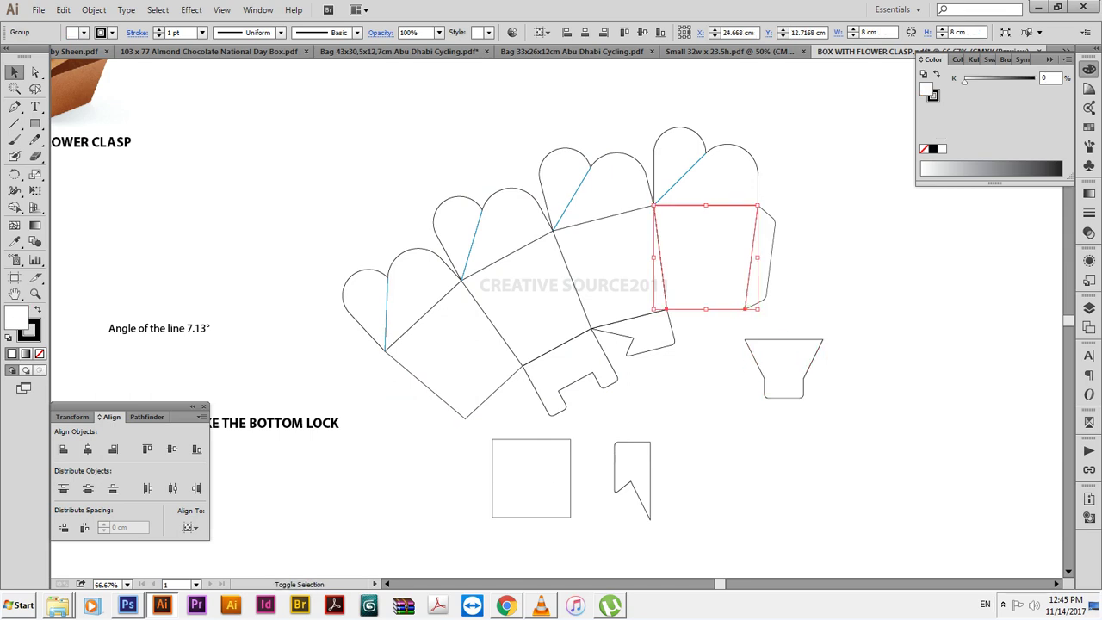
left_click(776, 338, "shift")
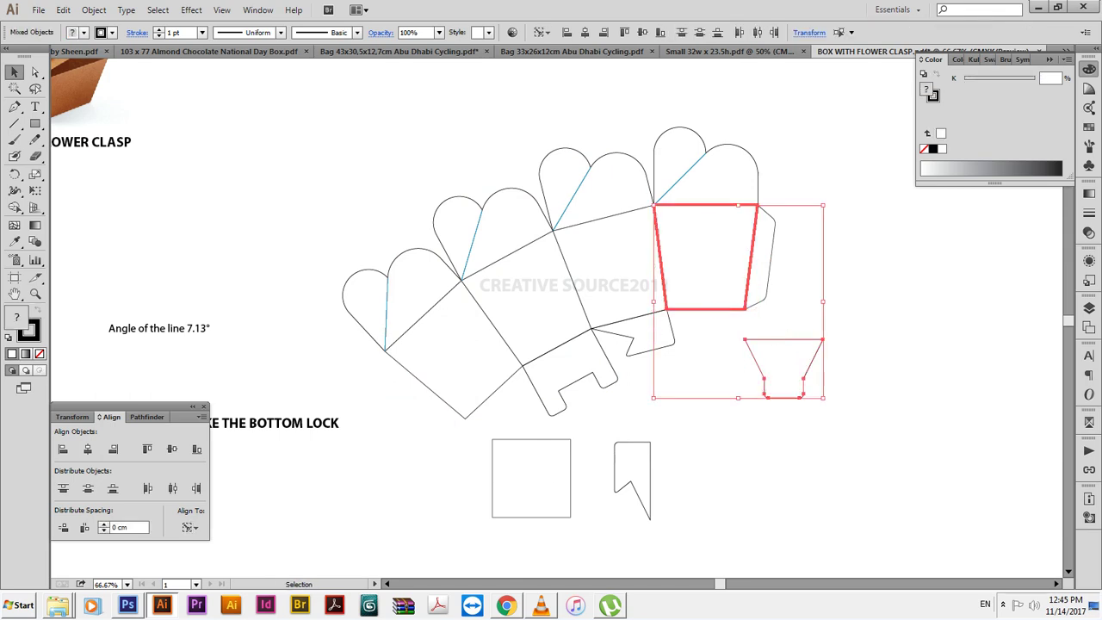
left_click(87, 449)
left_click(63, 527)
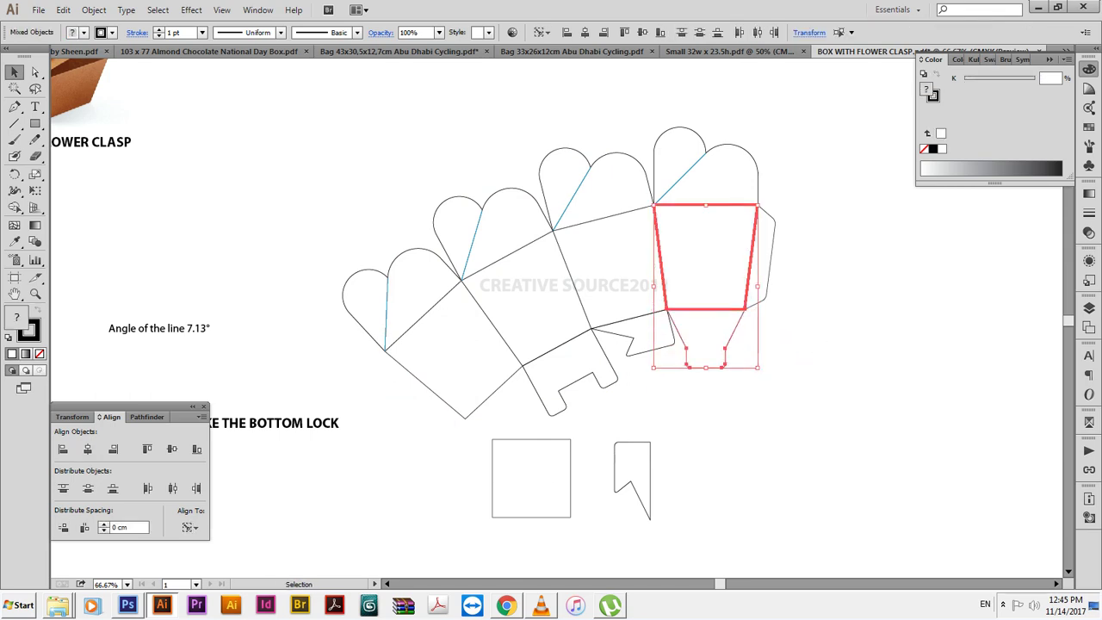
key("ctrl+shift+a")
left_click_drag(339, 122, 803, 367)
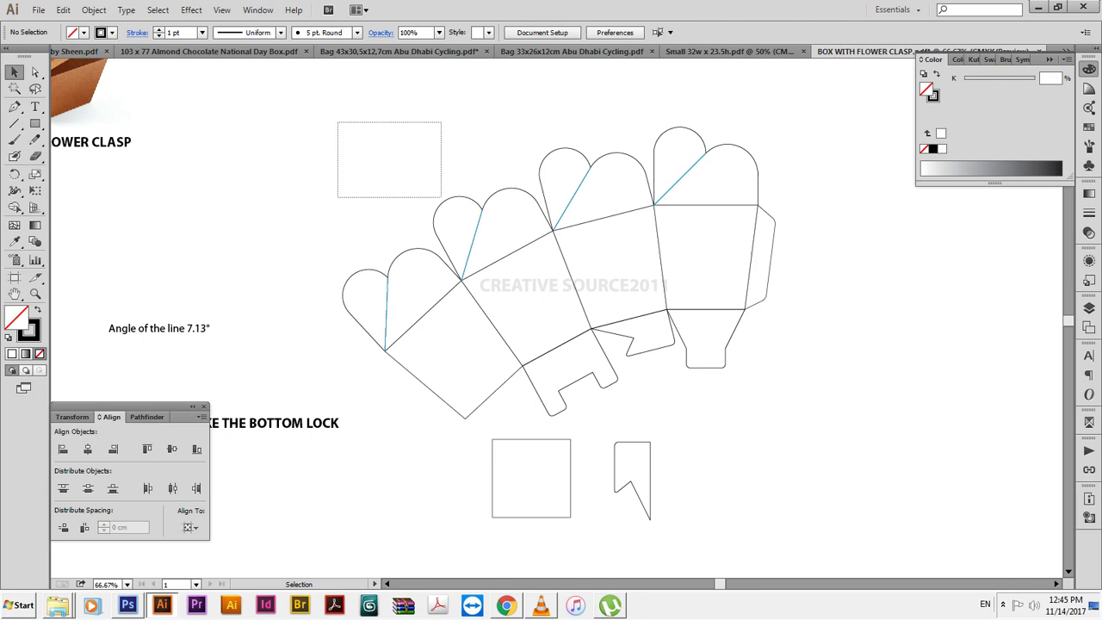
Rotate the dieline two more 7.13° steps and move the pointed tab beside the leftmost panel.
key("r")
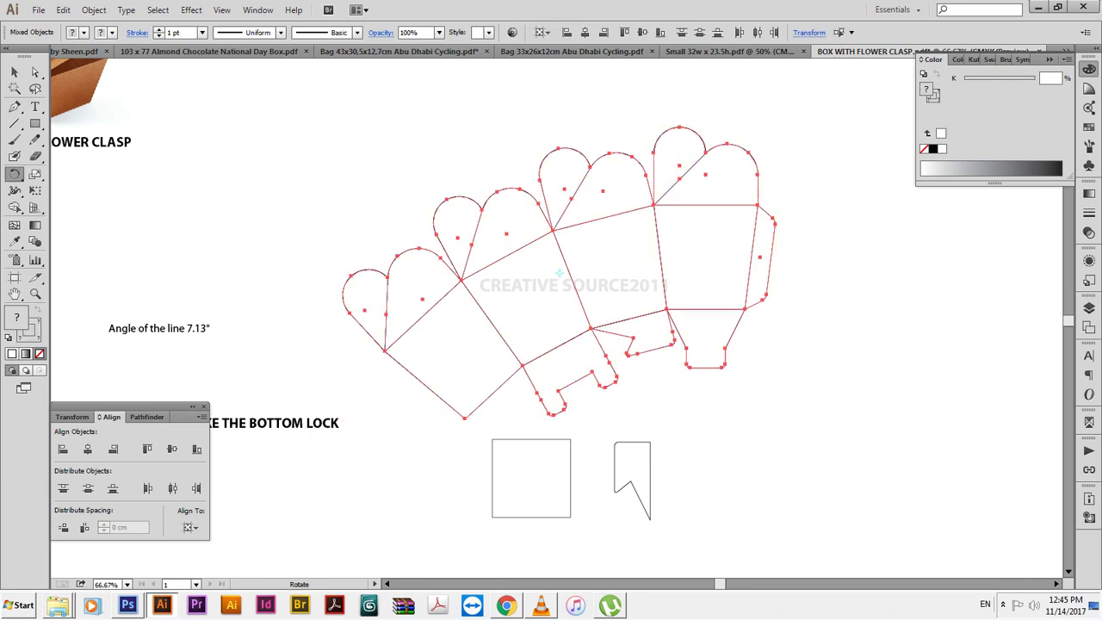
key("Return")
key("Return")
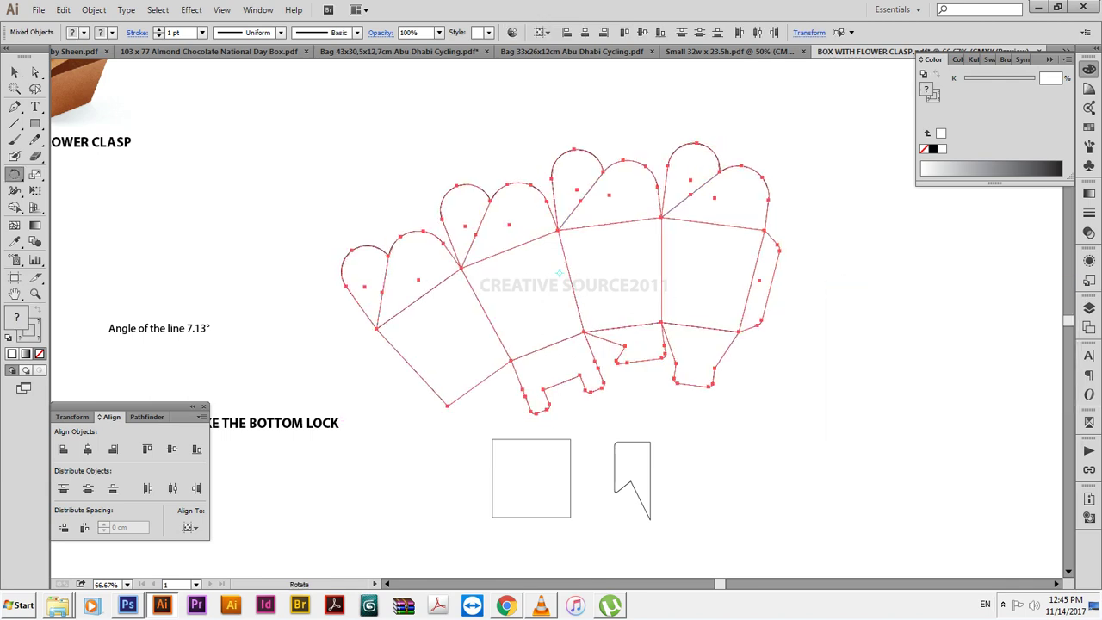
key("Return")
key("Return")
key("Return")
key("Return")
key("Return")
key("Return")
key("Return")
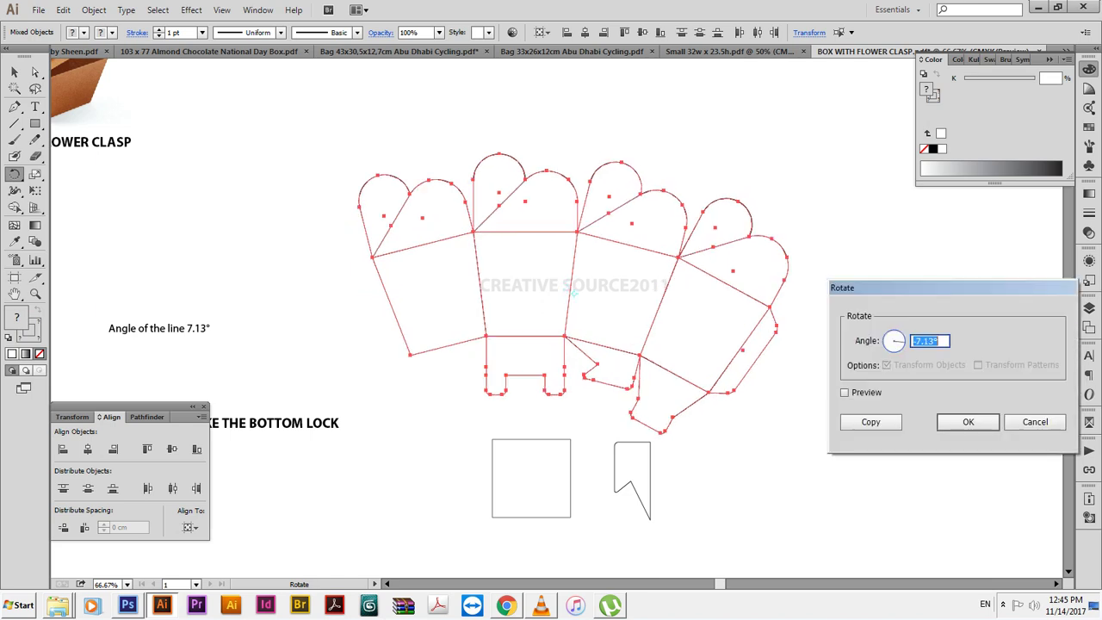
key("Return")
key("Return")
key("Return")
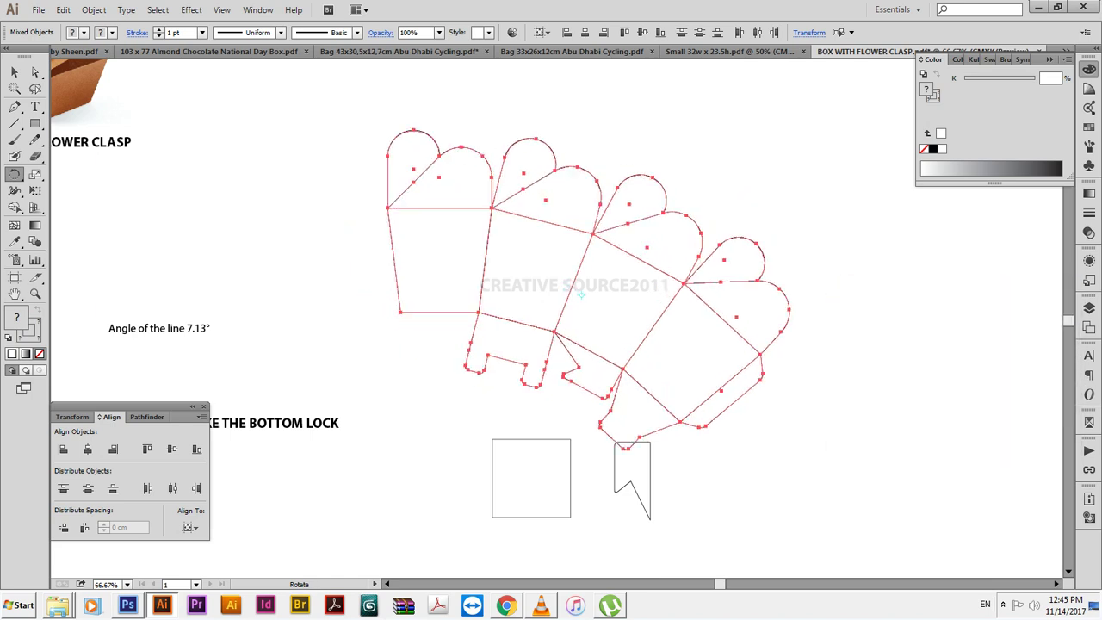
key("v")
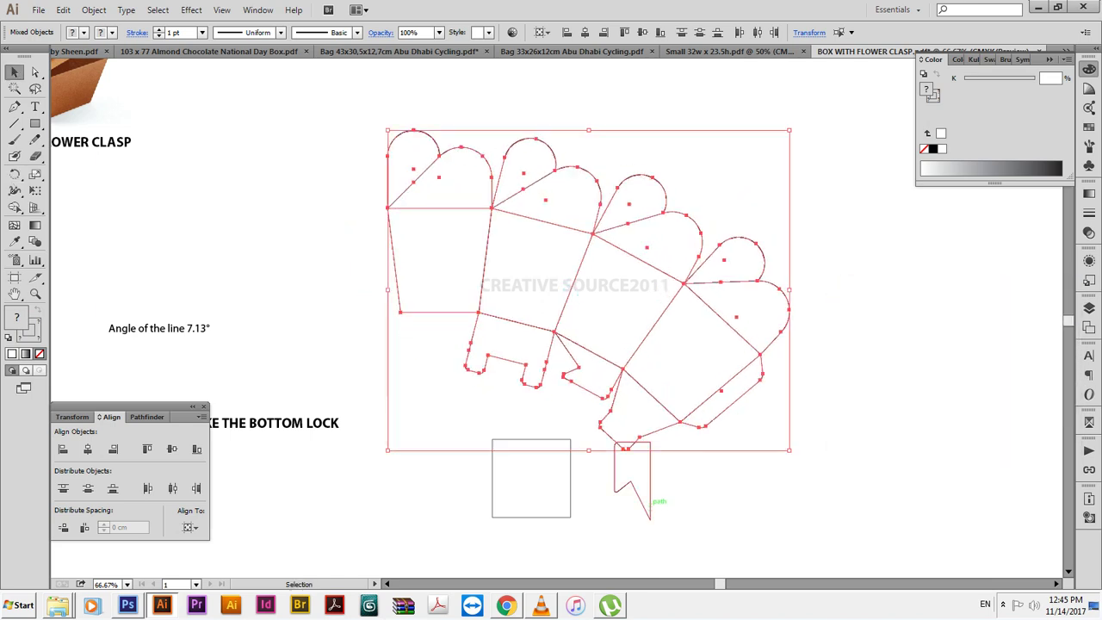
left_click_drag(647, 498, 426, 407)
Delete the spare square and turn the pointed tab horizontal.
left_click(526, 491)
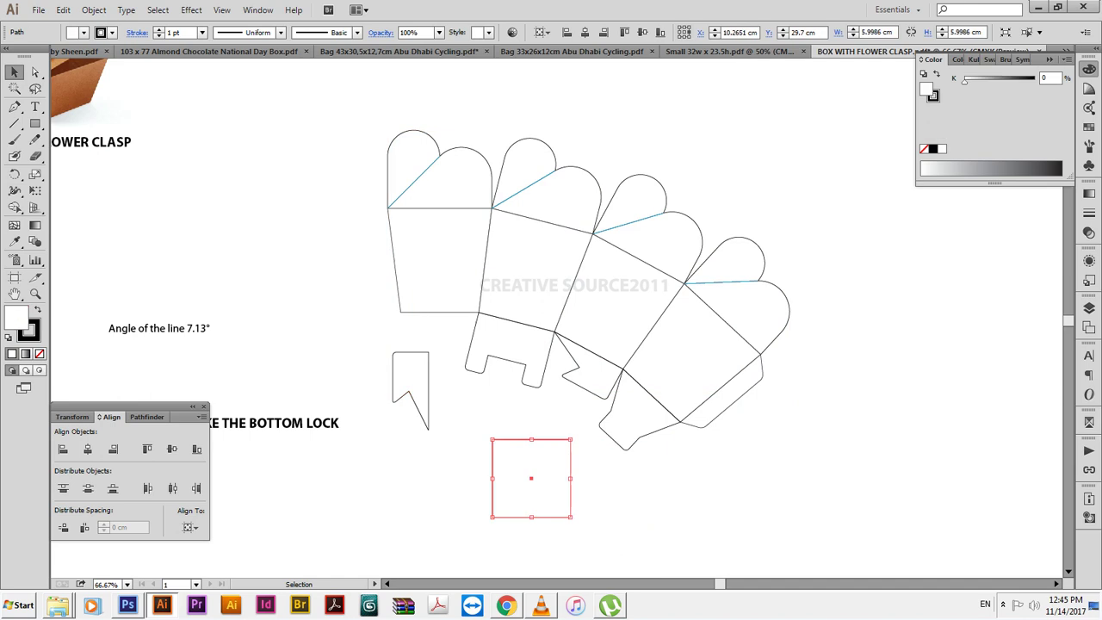
key("Delete")
left_click(428, 420)
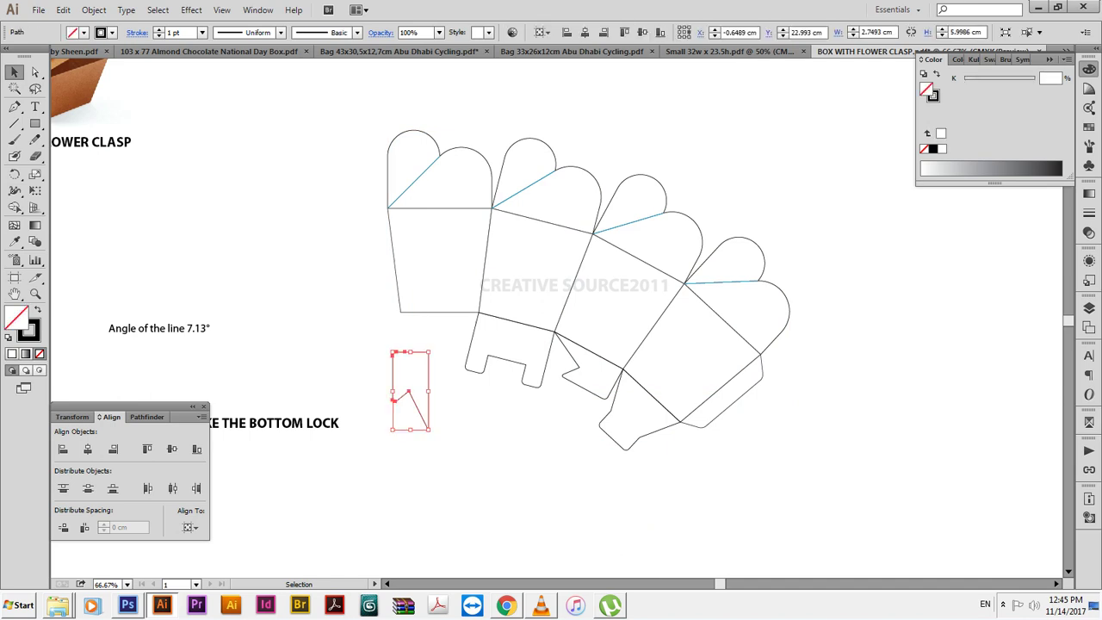
left_click_drag(433, 433, 500, 369)
Centre the pointed tab under the leftmost panel, butted against its bottom edge with 0 cm spacing.
left_click(456, 312, "shift")
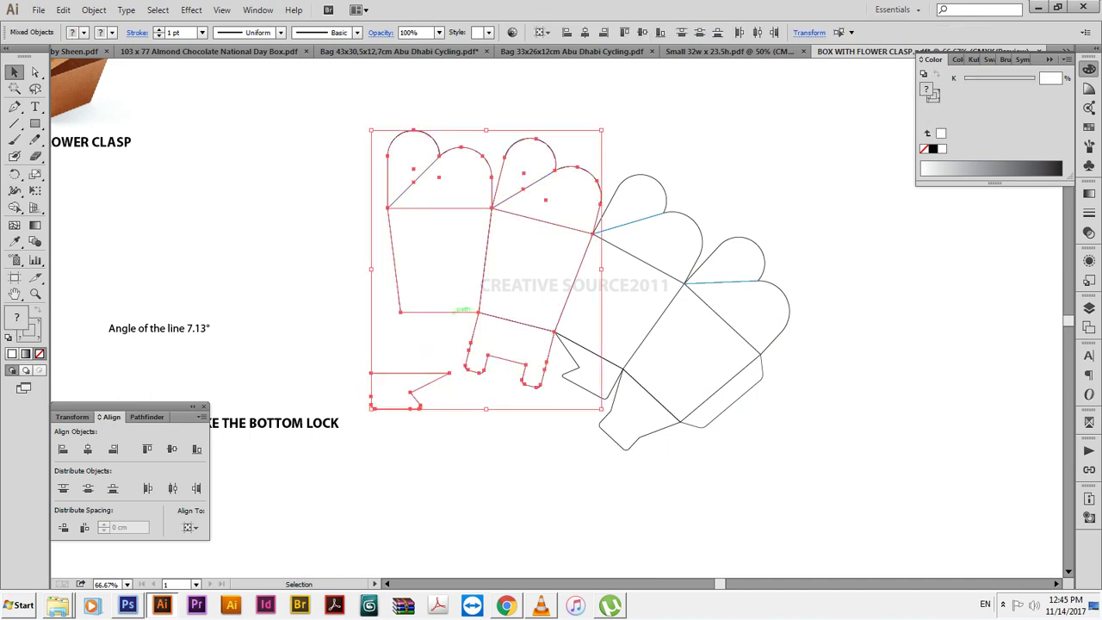
left_click(440, 297)
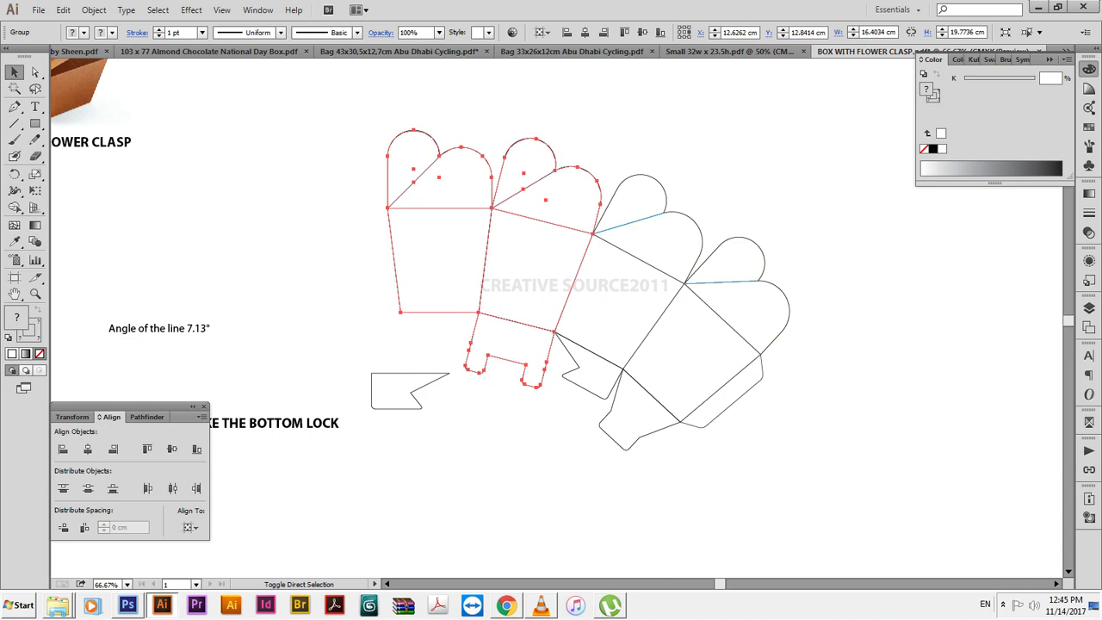
key("ctrl+shift+a")
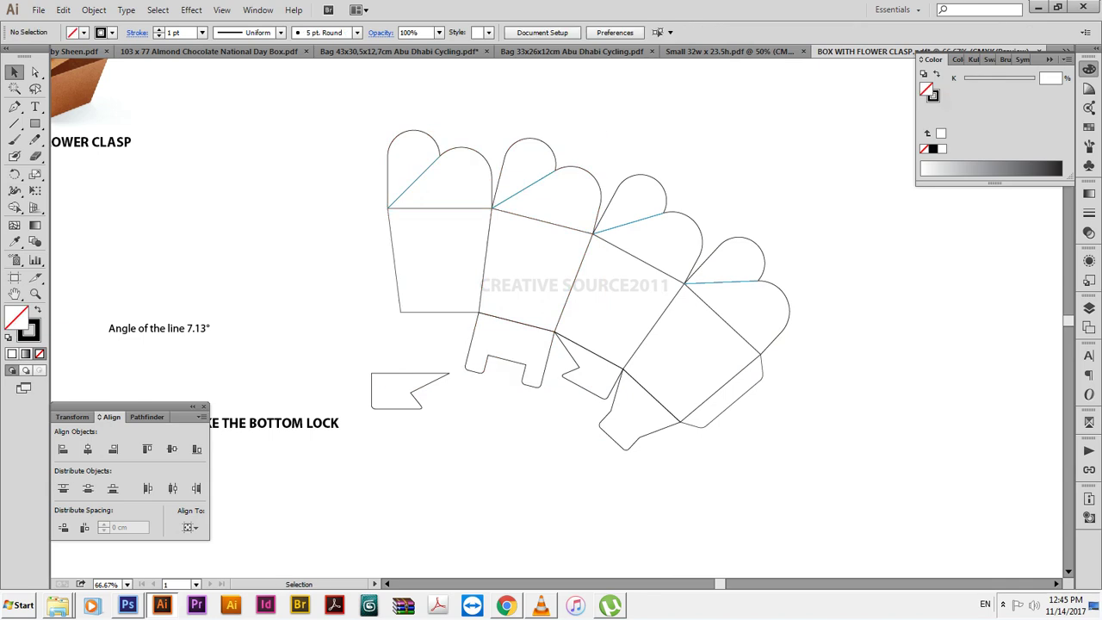
left_click(435, 311)
left_click(418, 373, "shift")
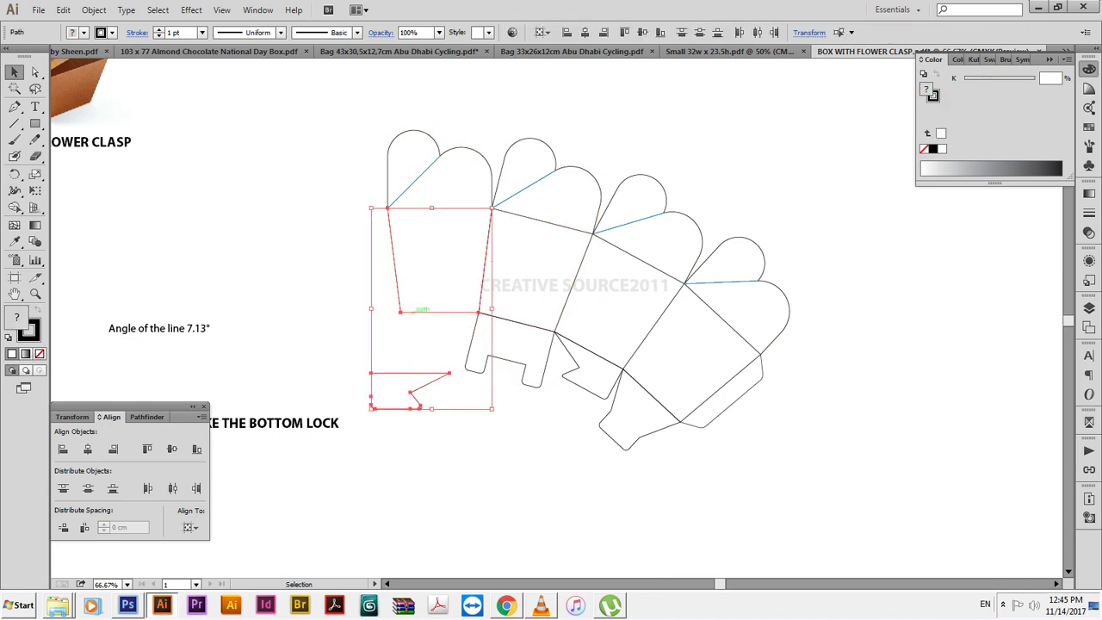
left_click(422, 311)
left_click(87, 449)
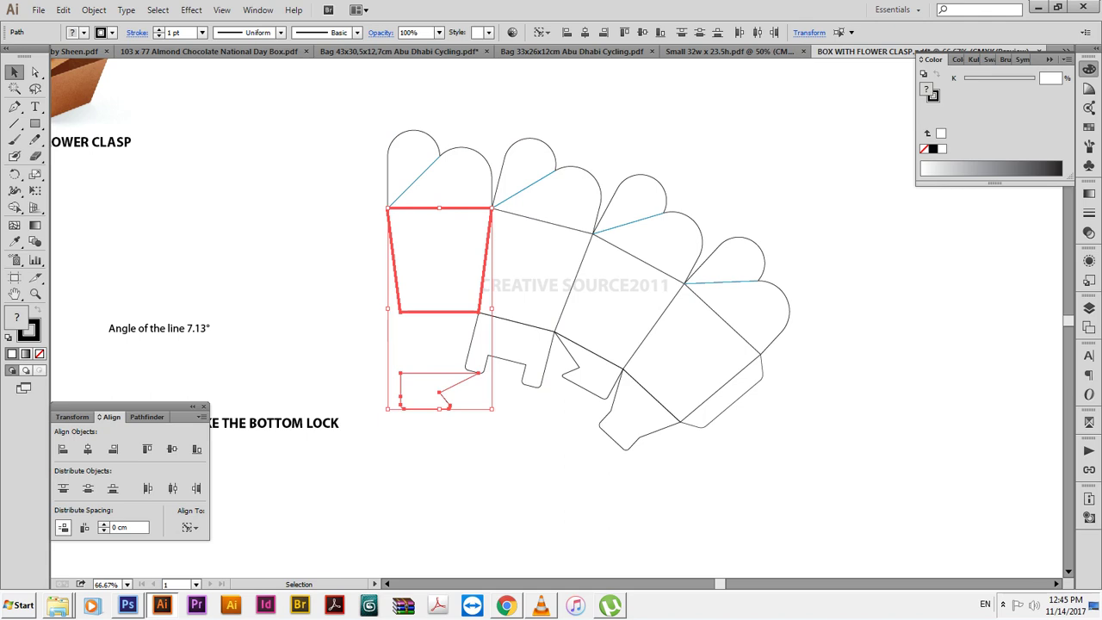
left_click(63, 527)
left_click(443, 465)
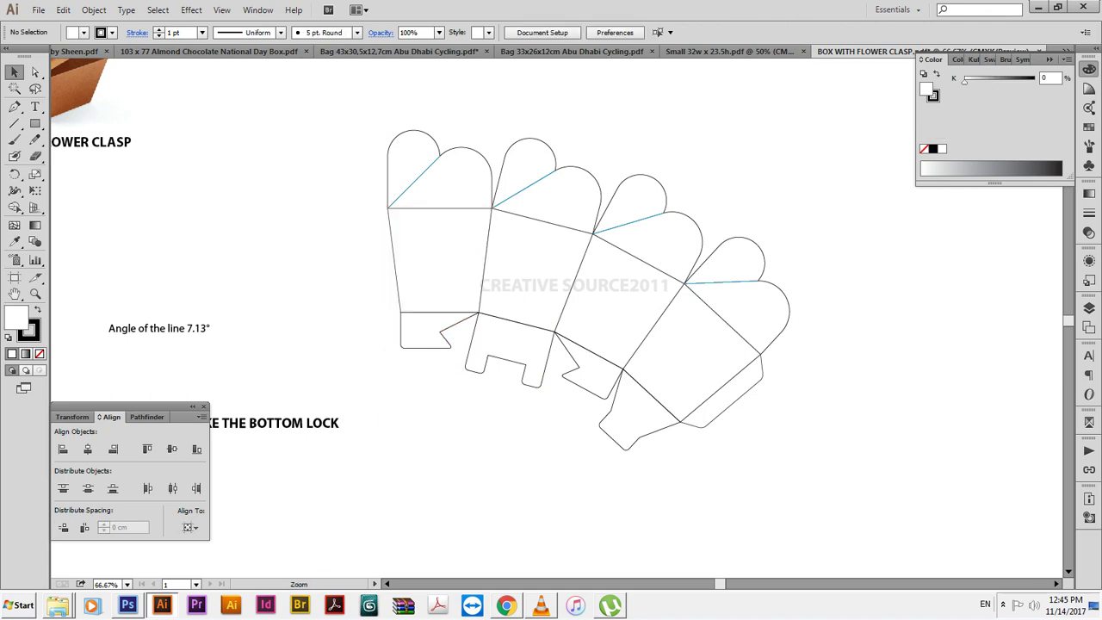
key("ctrl+minus")
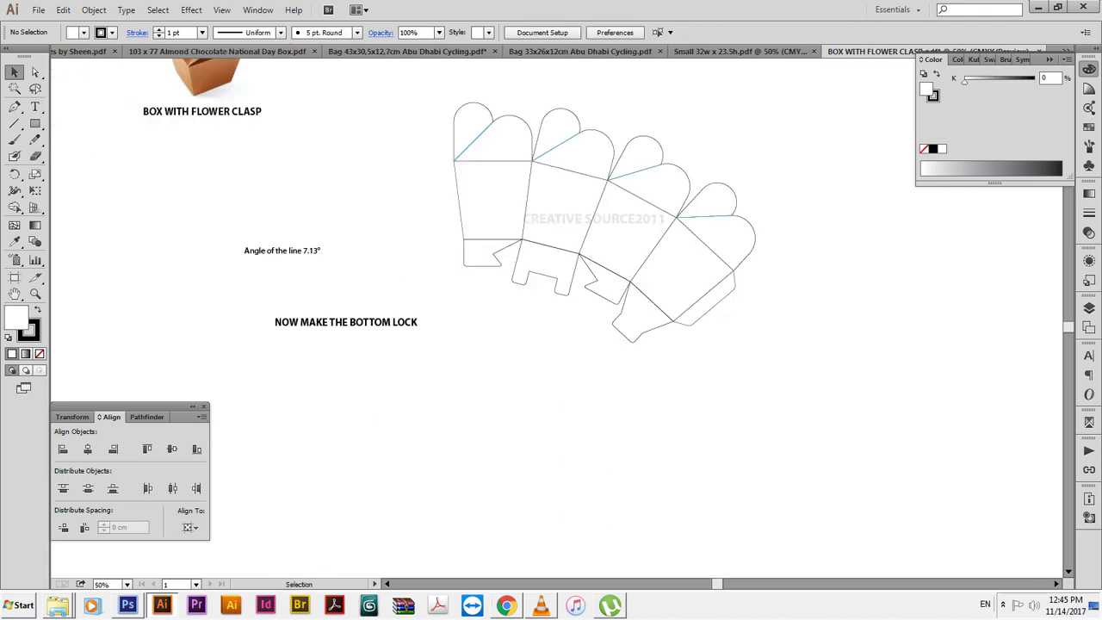
Rotate the whole dieline by 7.13° to level the four-panel arc.
left_click_drag(434, 86, 766, 349)
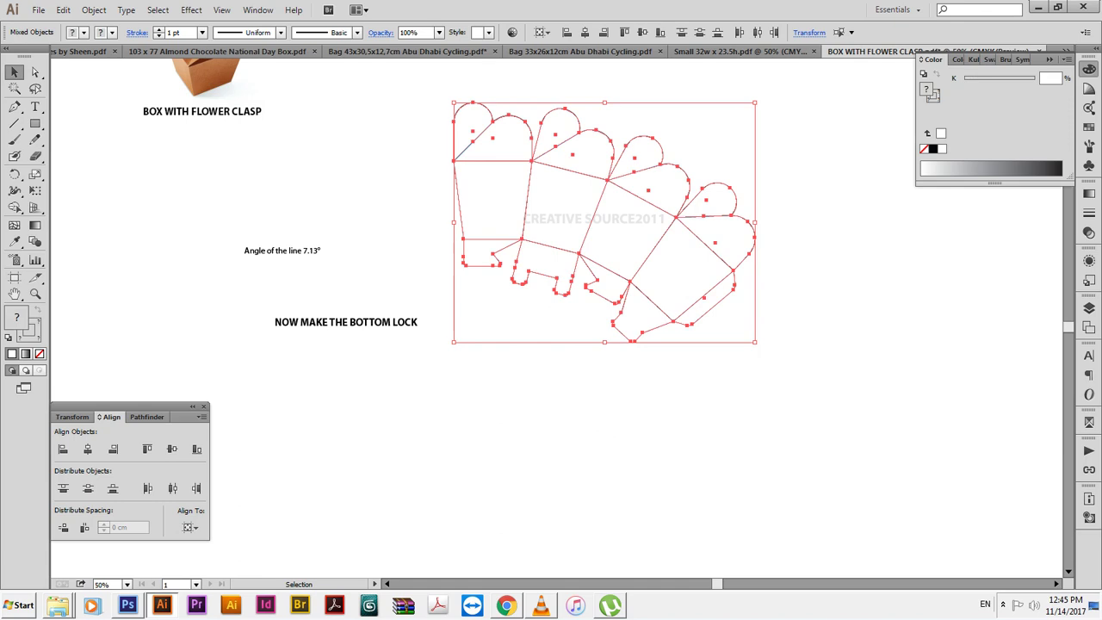
scroll(612, 259, "up", 3)
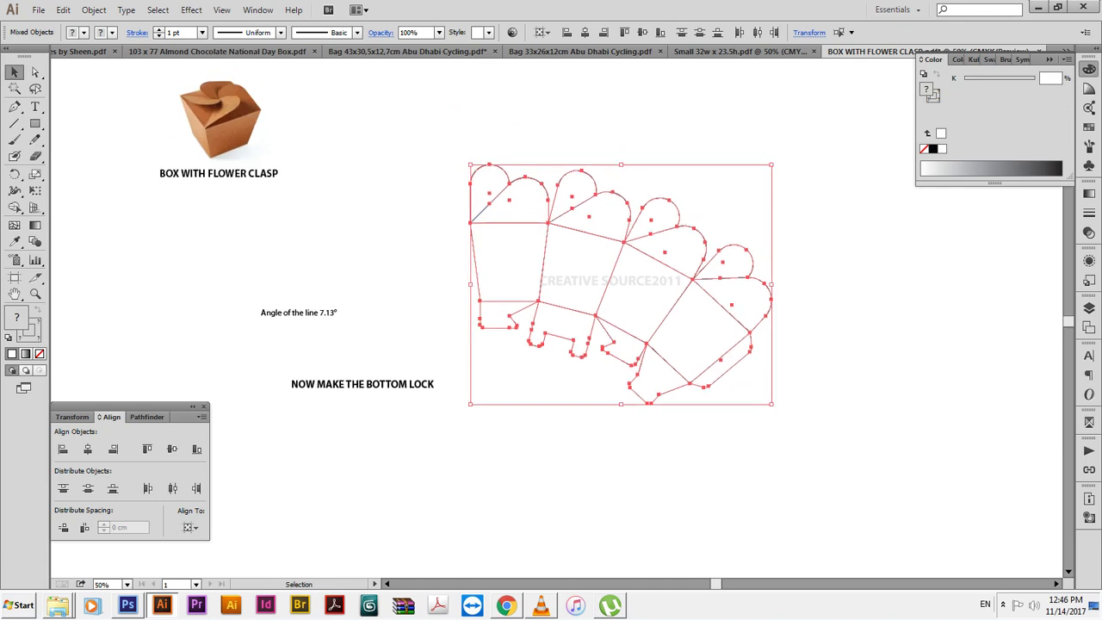
key("r")
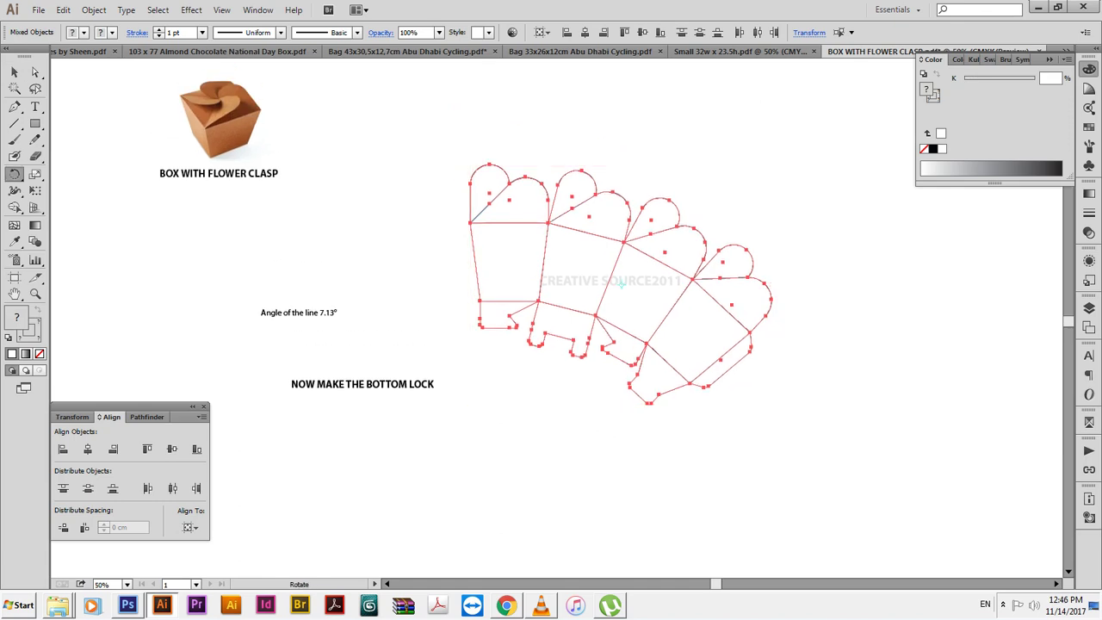
key("Return")
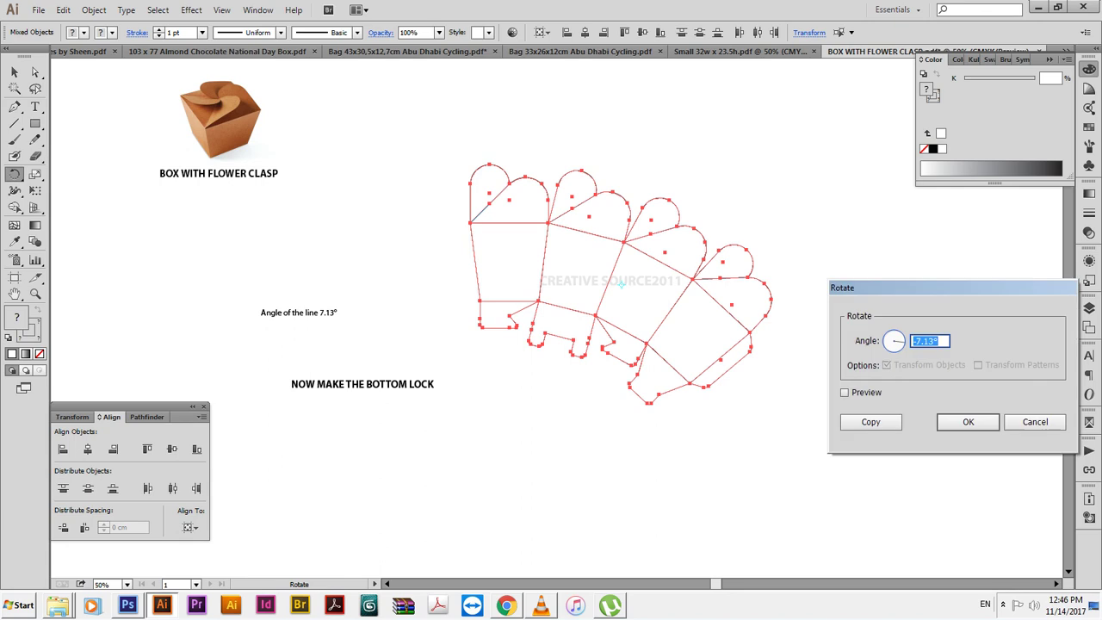
type("7.13")
key("Return")
key("Return")
key("Return")
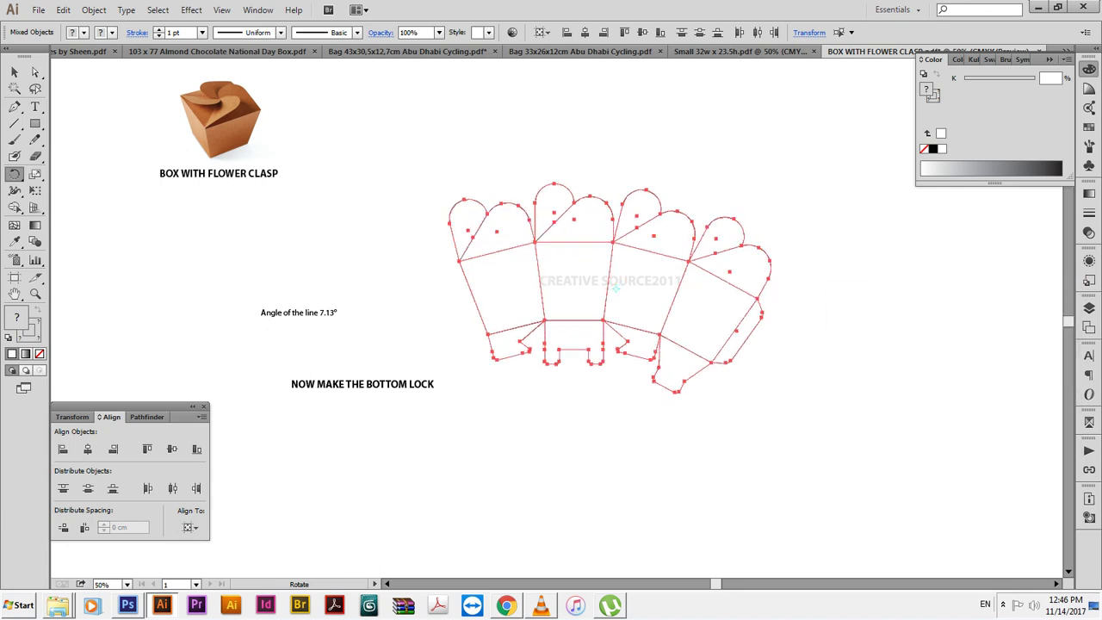
key("Return")
key("Return")
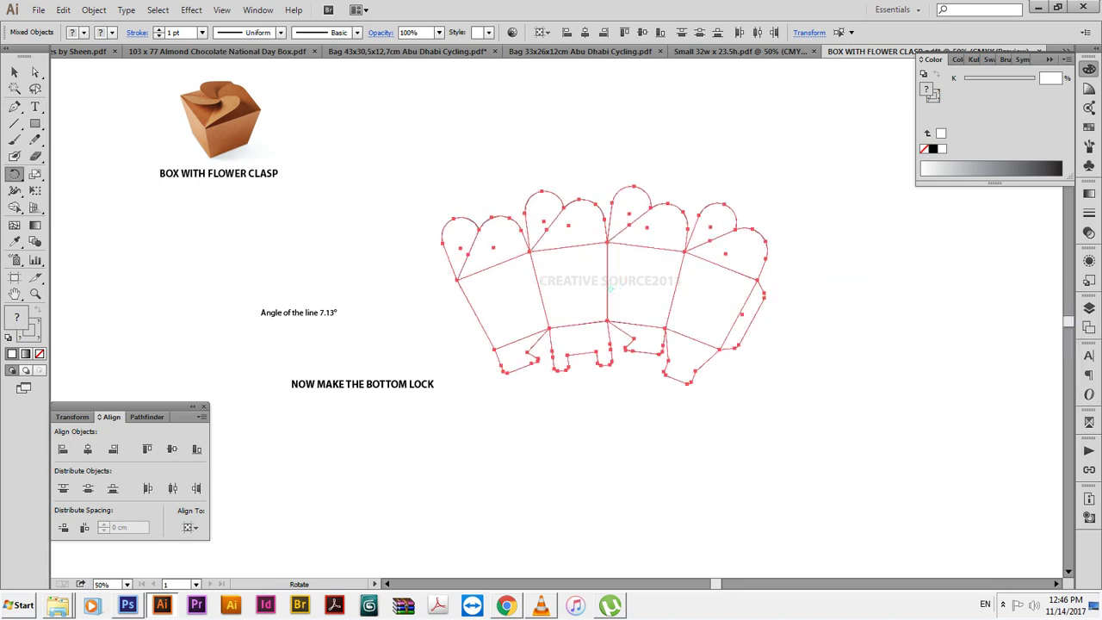
Nudge the dieline slightly right, deselect it, and enter the NOW MAKE THE BOTTOM LOCK note.
key("v")
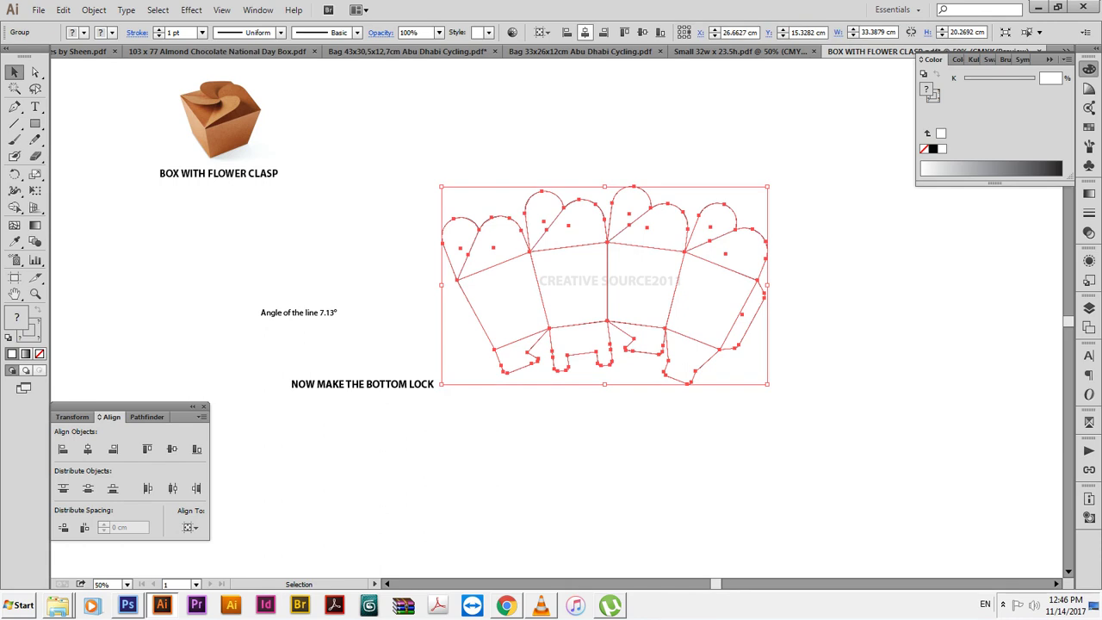
key("Right")
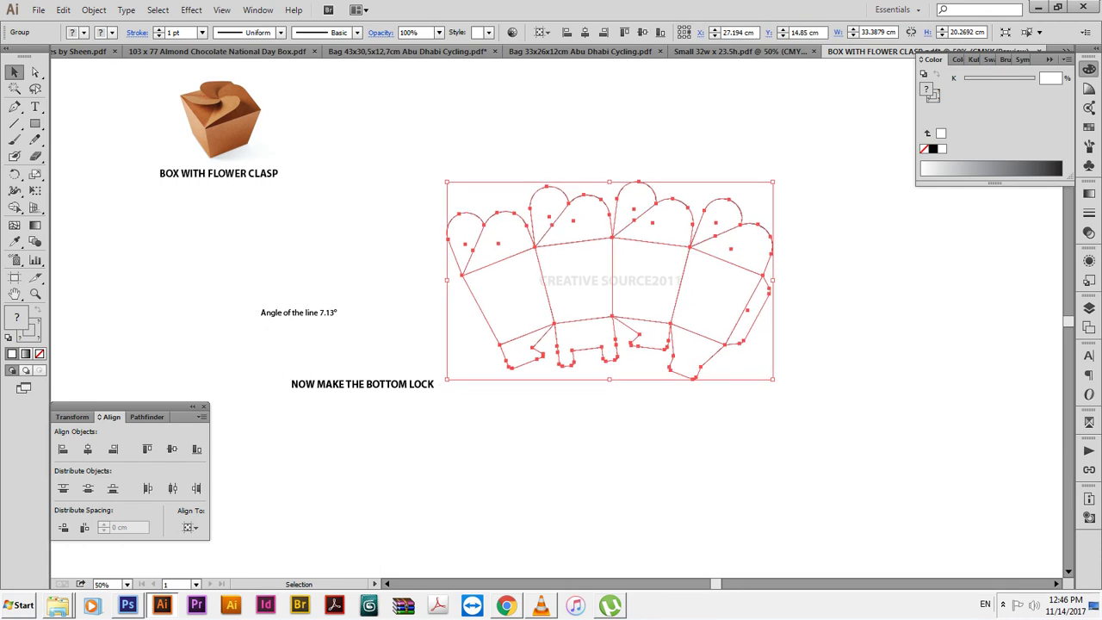
key("ctrl+shift+a")
double_click(362, 384)
Replace the note with 'DONE', 'basic idea for the flower shape lock box', and a link to more packaging videos.
key("ctrl+a")
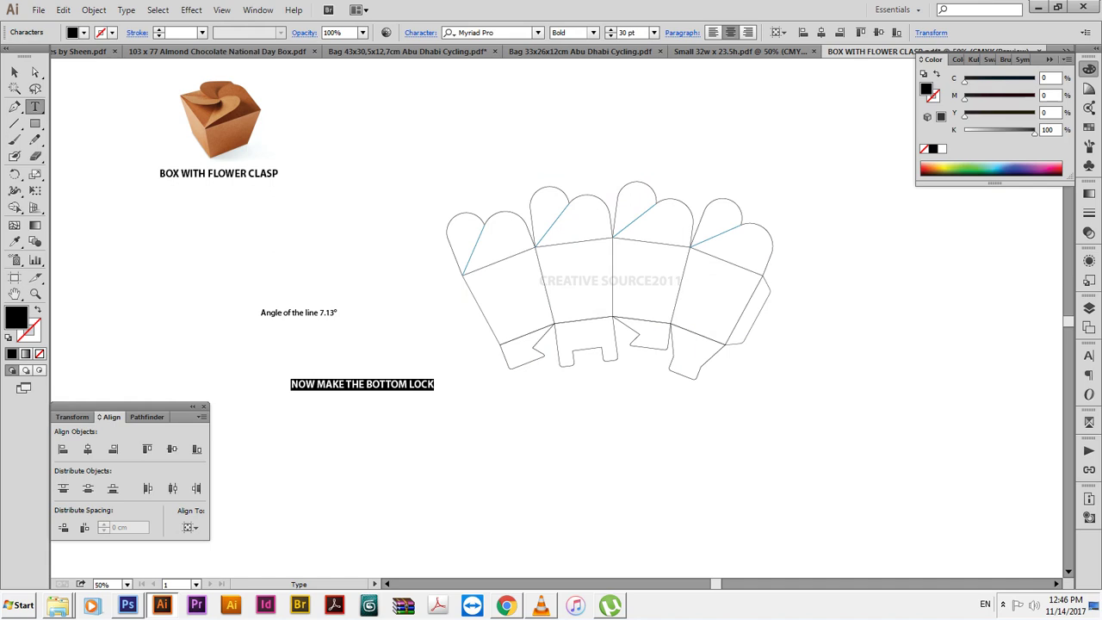
type("DONE")
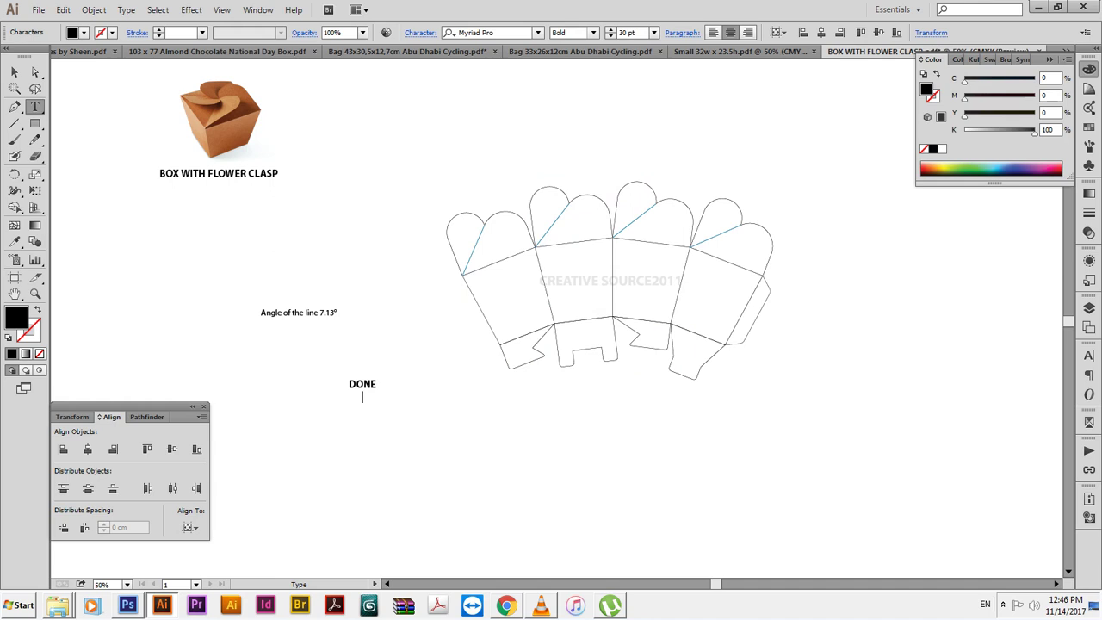
type("ba")
type("sic ide")
type("a for")
type(" th")
type("e")
type(" flower")
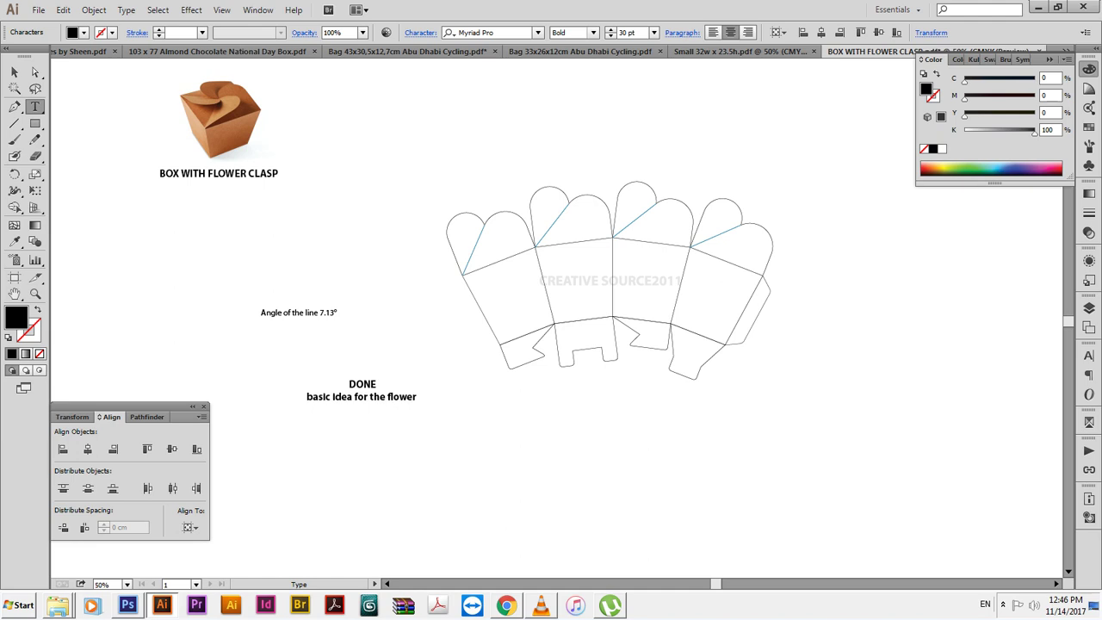
type(" shape lock")
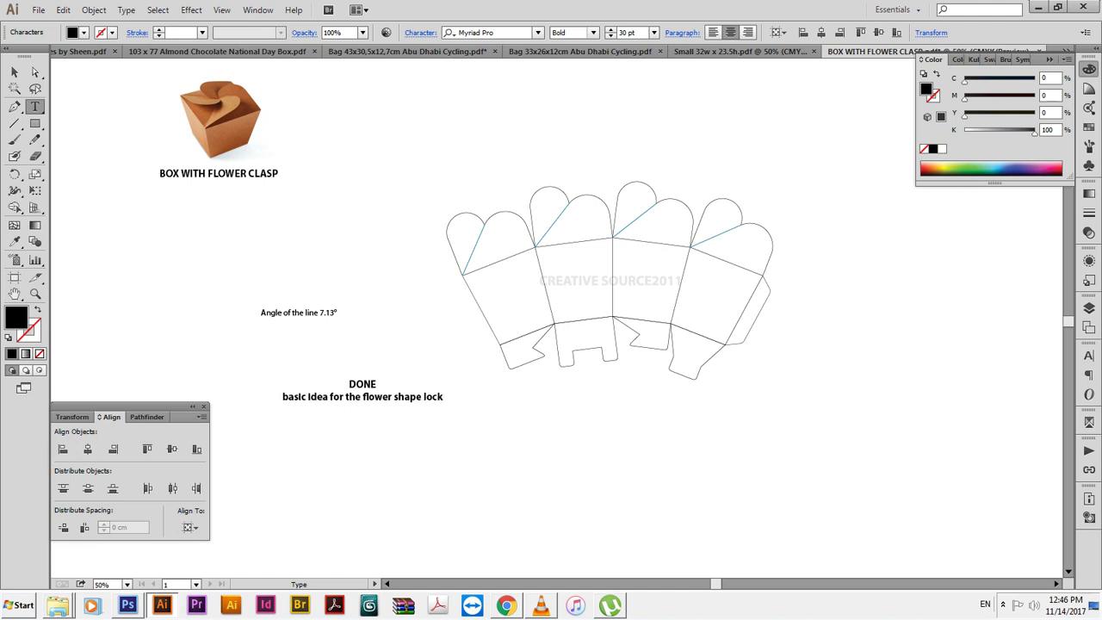
type(" box")
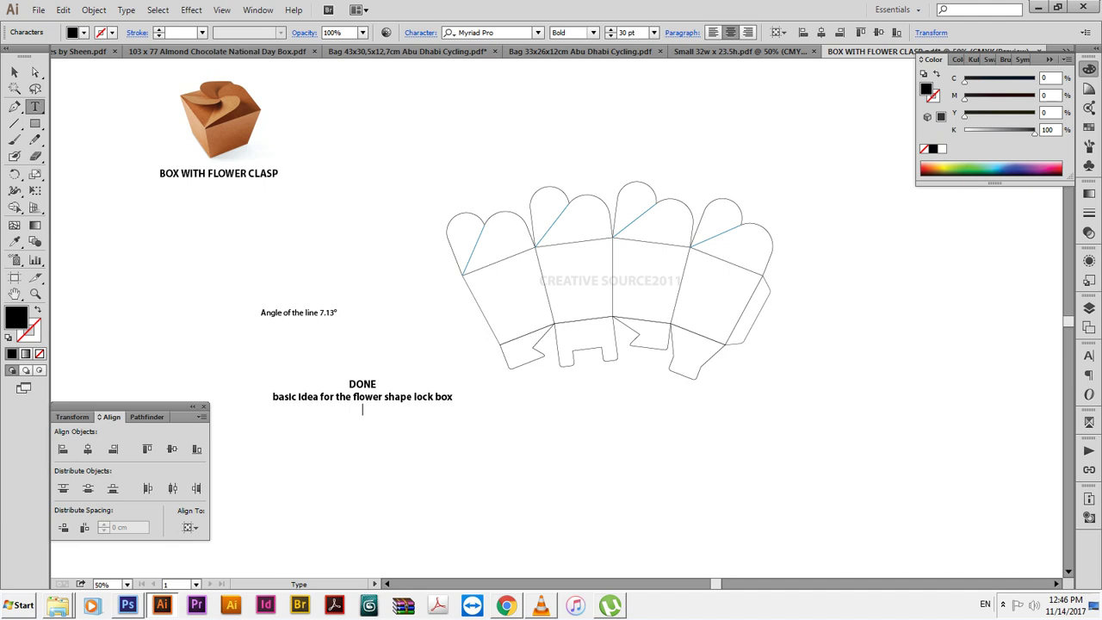
type("Y")
type("ou can ")
type("wa")
type("tc")
type("hin")
key("BackSpace")
key("BackSpace")
type("to my")
type(" m")
type("ore vi")
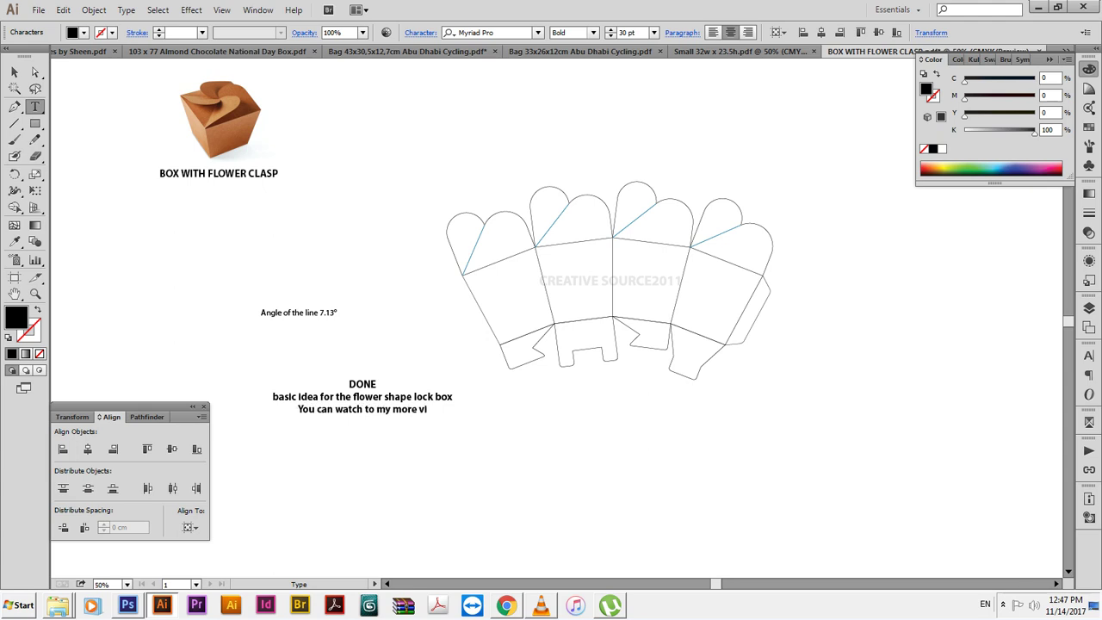
type("deos")
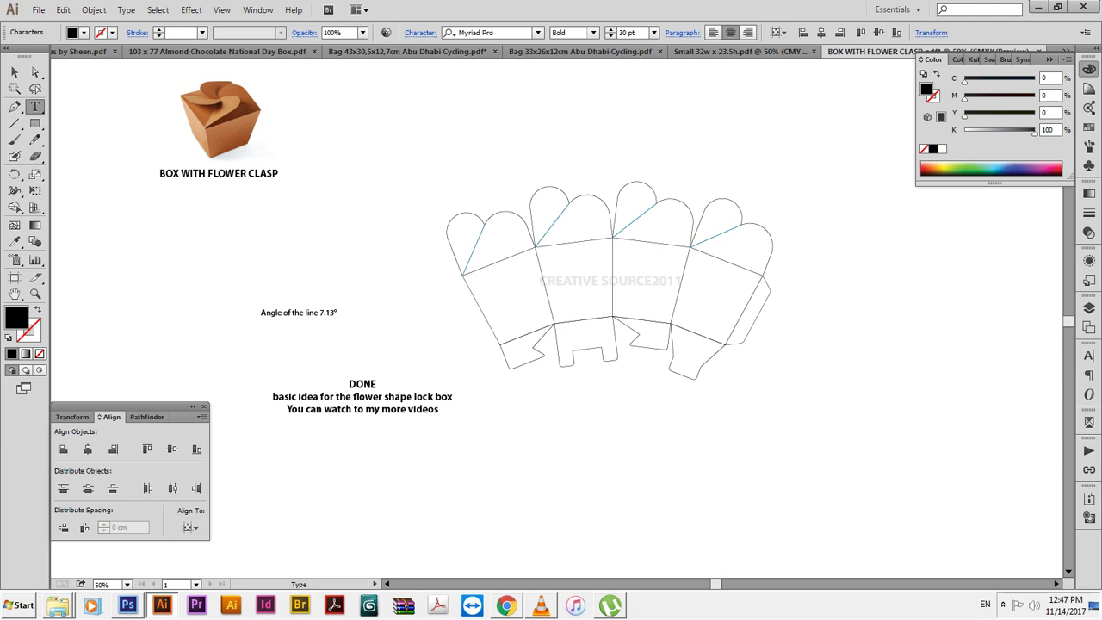
type(" for")
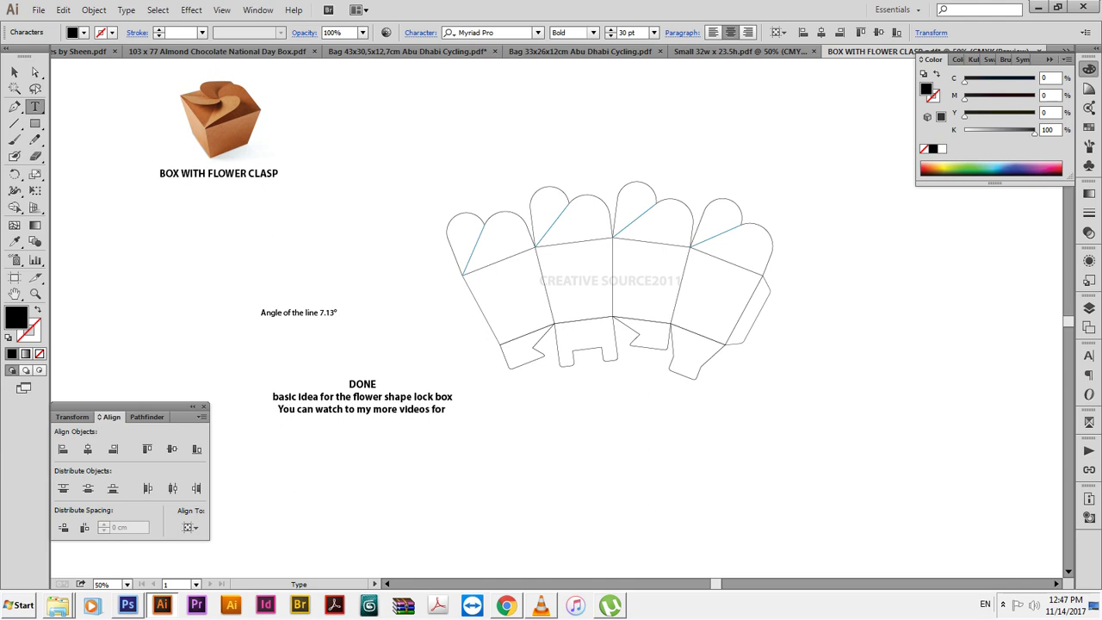
type(" pack")
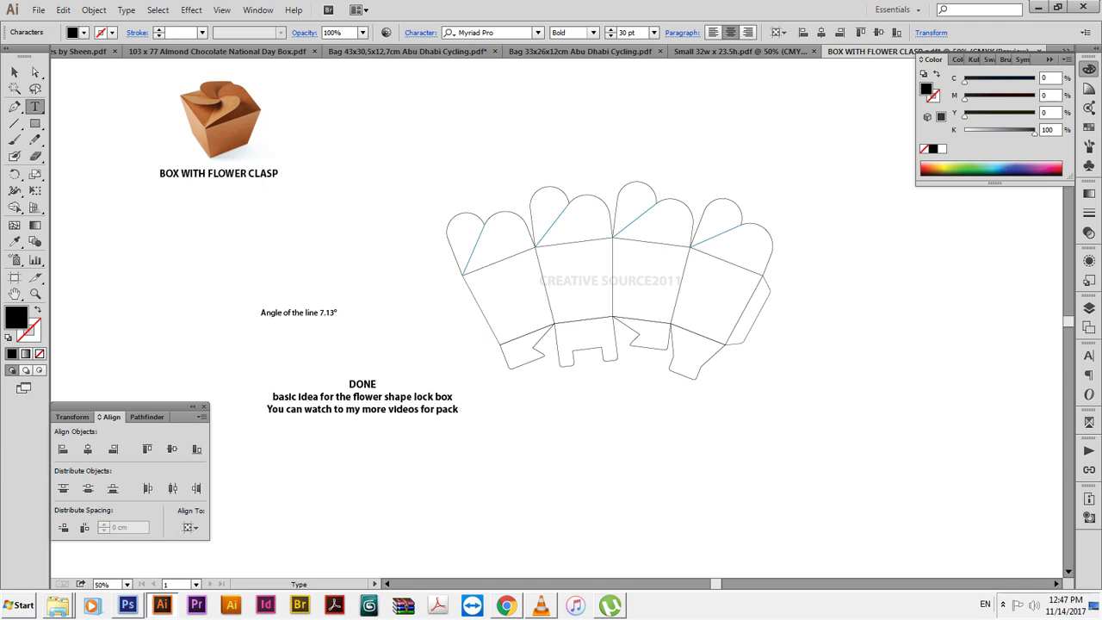
type("aging")
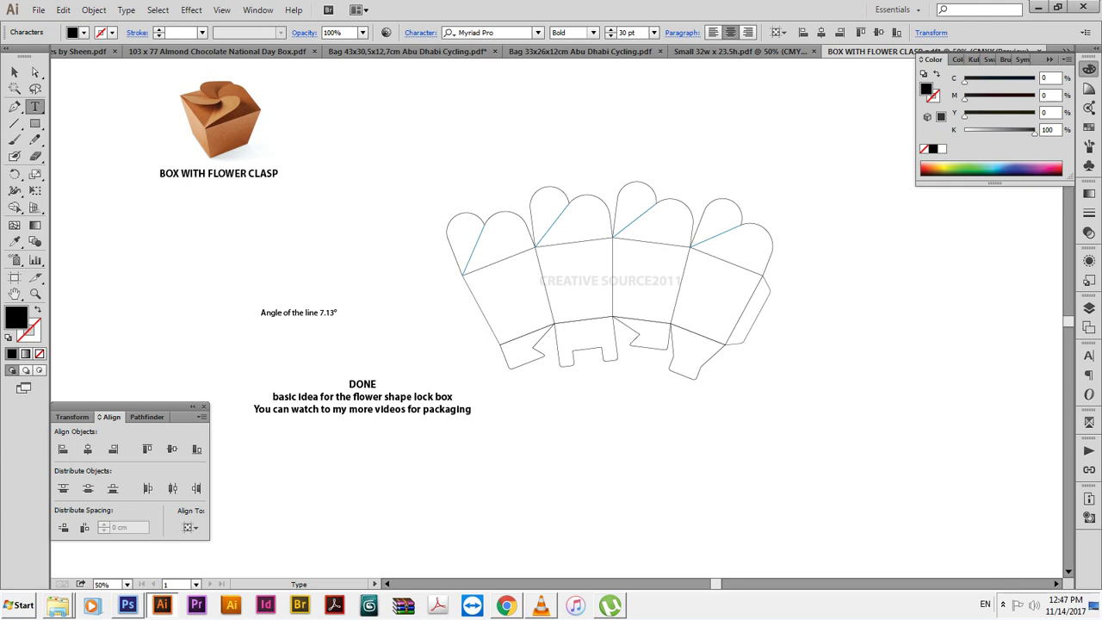
Add the Like & Subscribe line, 'CREATIVE SOURCE 2011' and 'Thank you for Watching'.
type("don'")
type("t for")
type("get t")
type("o L")
type("ike")
type(" &")
type(" Subscri")
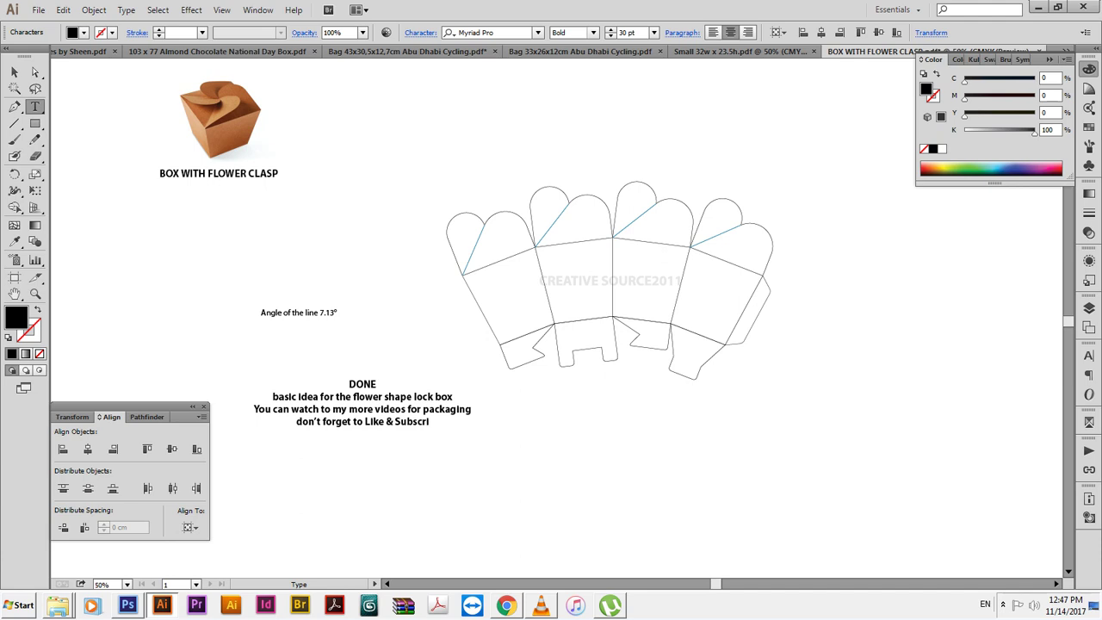
type("be to my ")
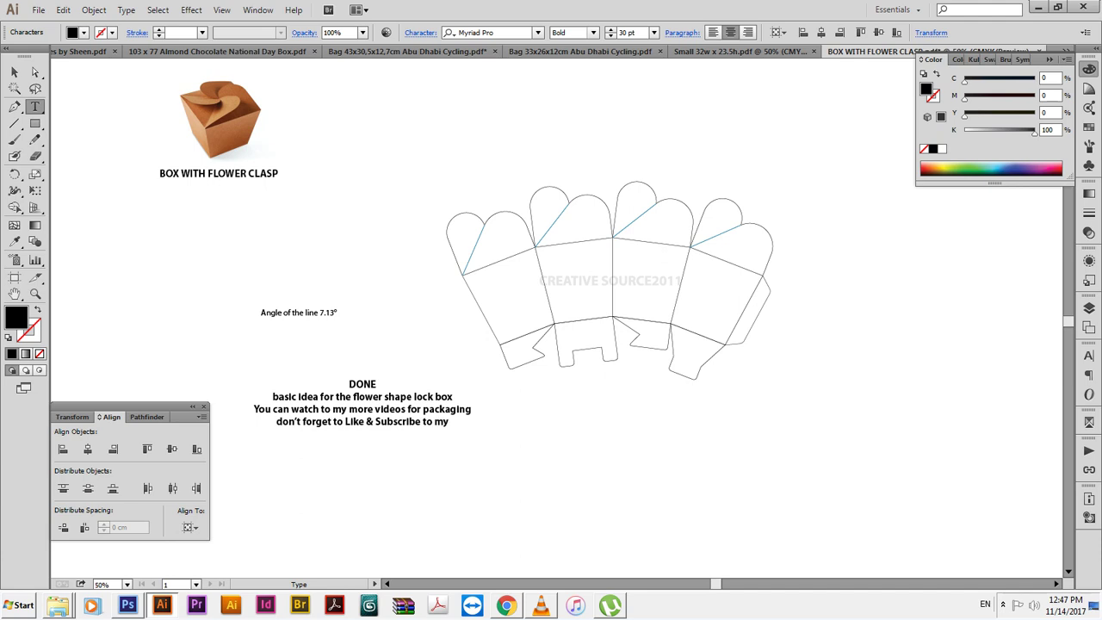
type("channe")
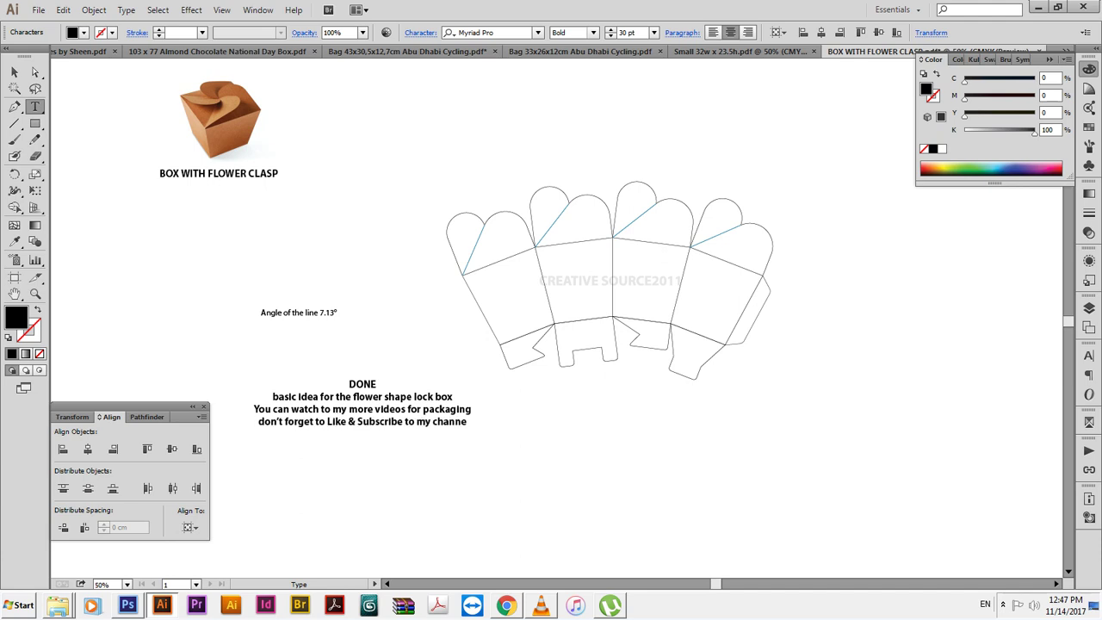
type("l in yo")
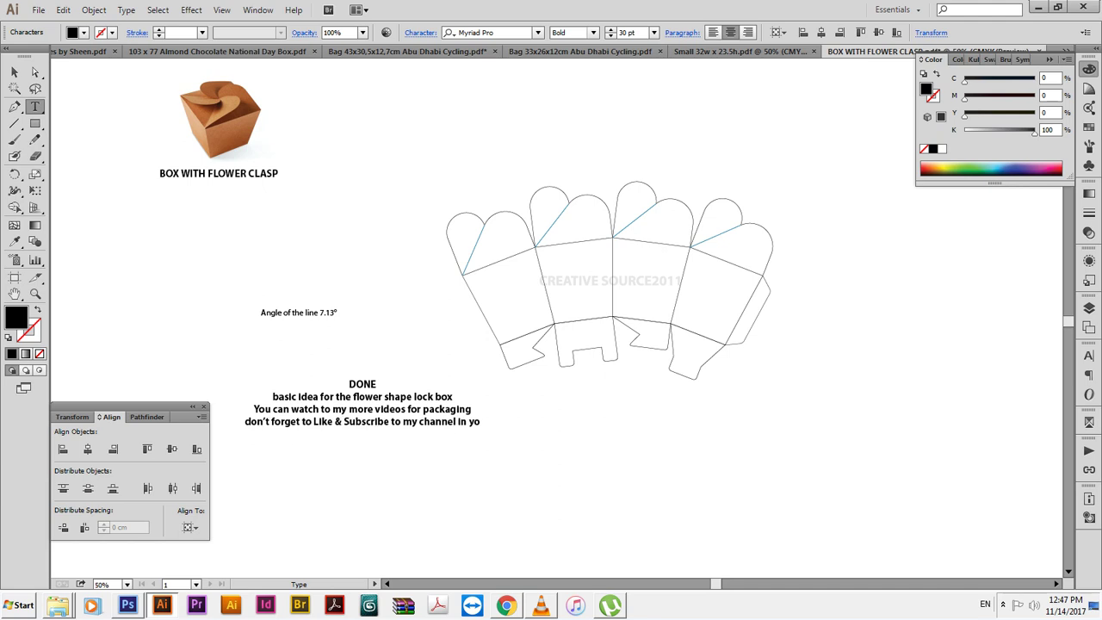
type("utube")
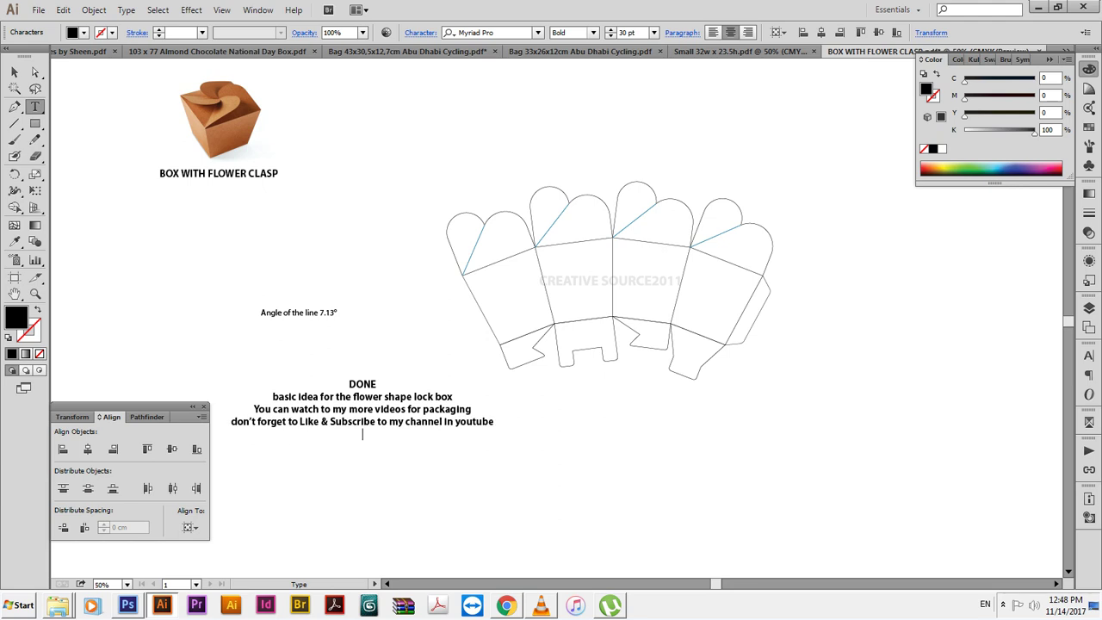
key("Return")
type("CREA")
type("TIVE SOU")
type("RCE 20")
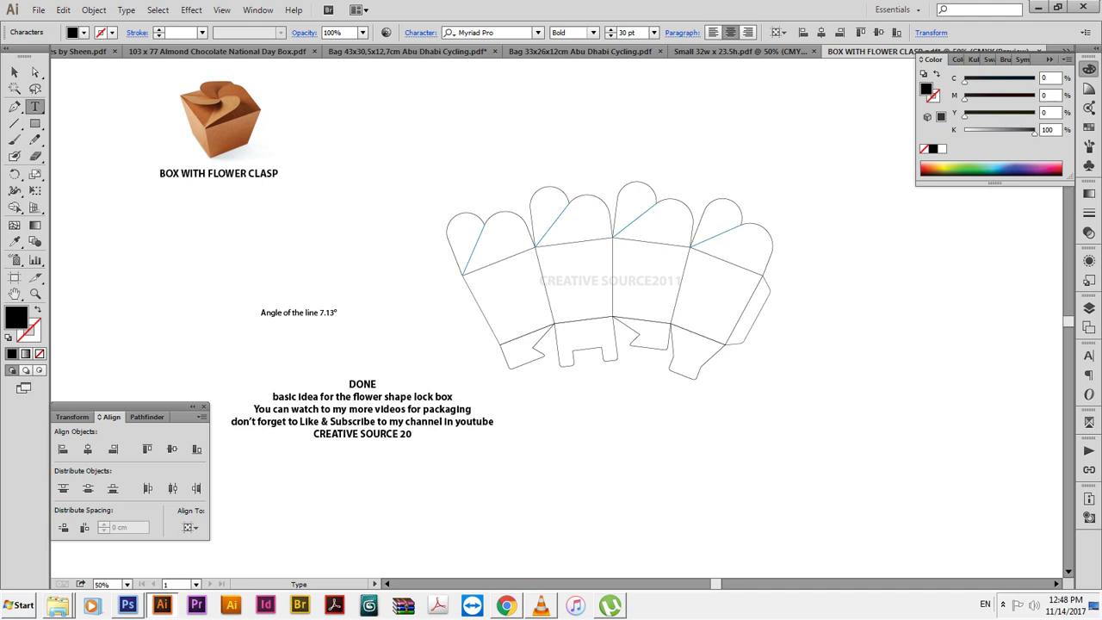
type("11")
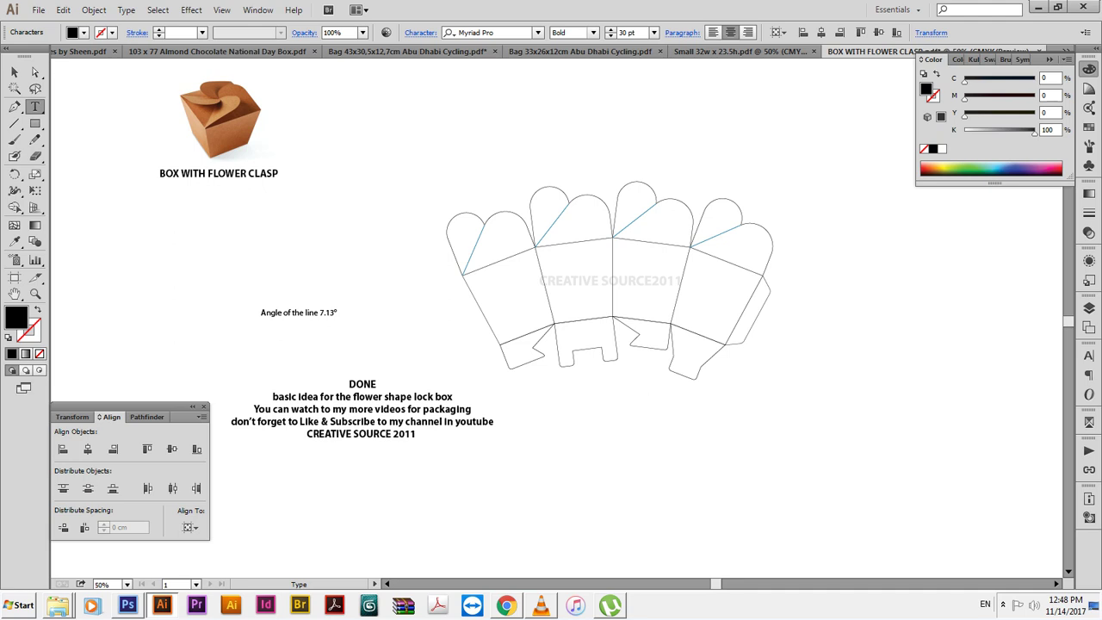
key("BackSpace")
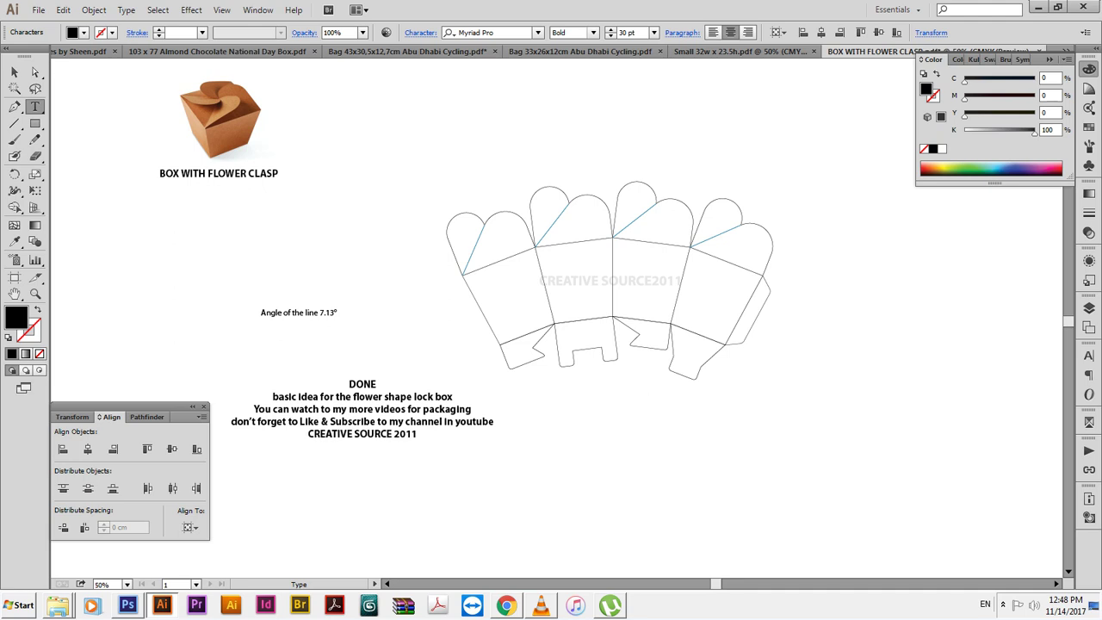
type("Thank you")
type(" for Wat")
type("ching")
Place the closing DONE message centred under the dieline and zoom in on both.
key("Escape")
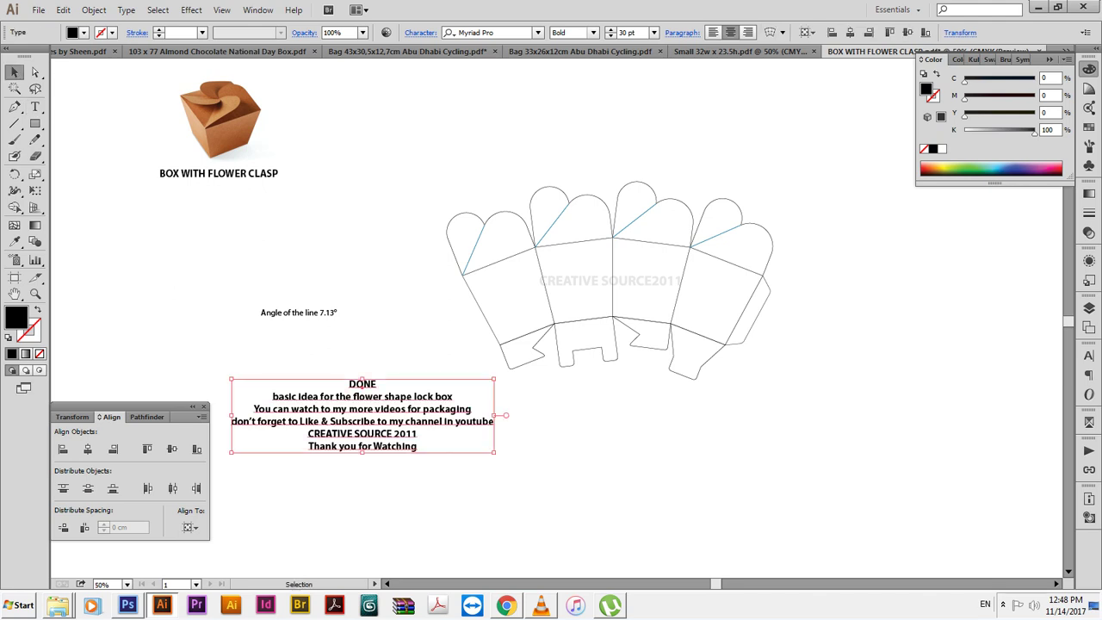
left_click(850, 32)
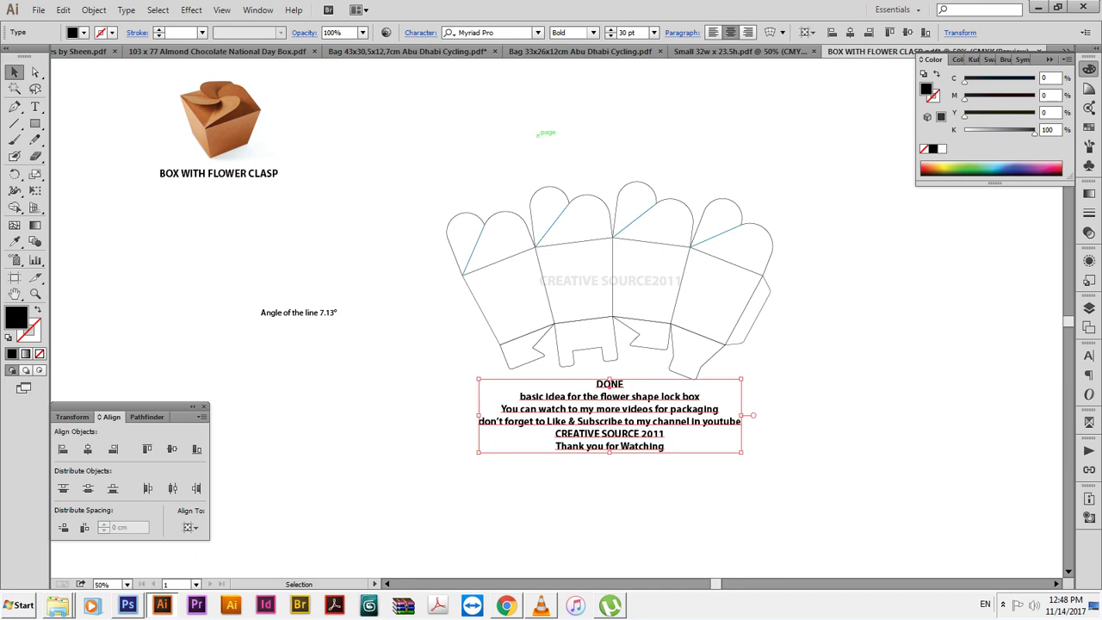
left_click(546, 134)
key("ctrl+space")
left_click_drag(415, 155, 808, 498)
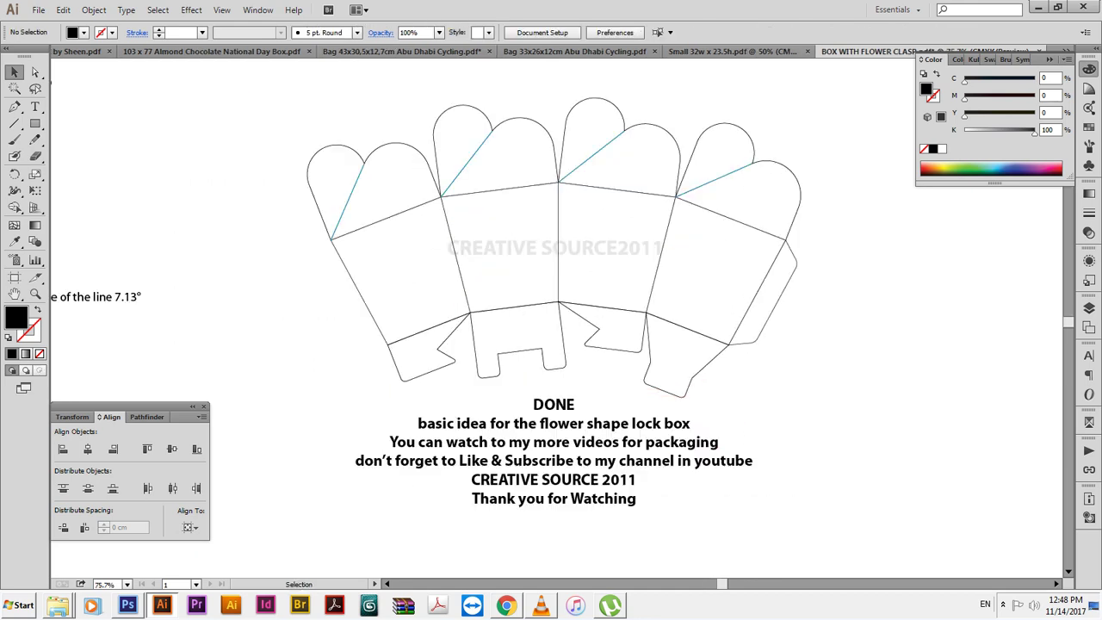